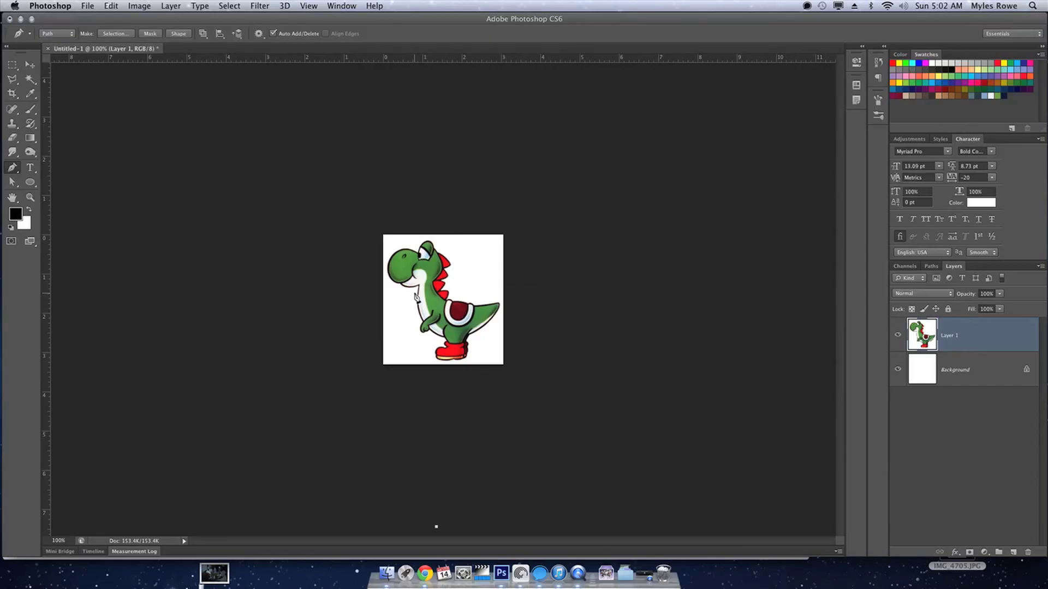
Dismiss the context menu on the Untitled-1 canvas showing the Yoshi image on Layer 1.
right_click(410, 291)
key(Escape)
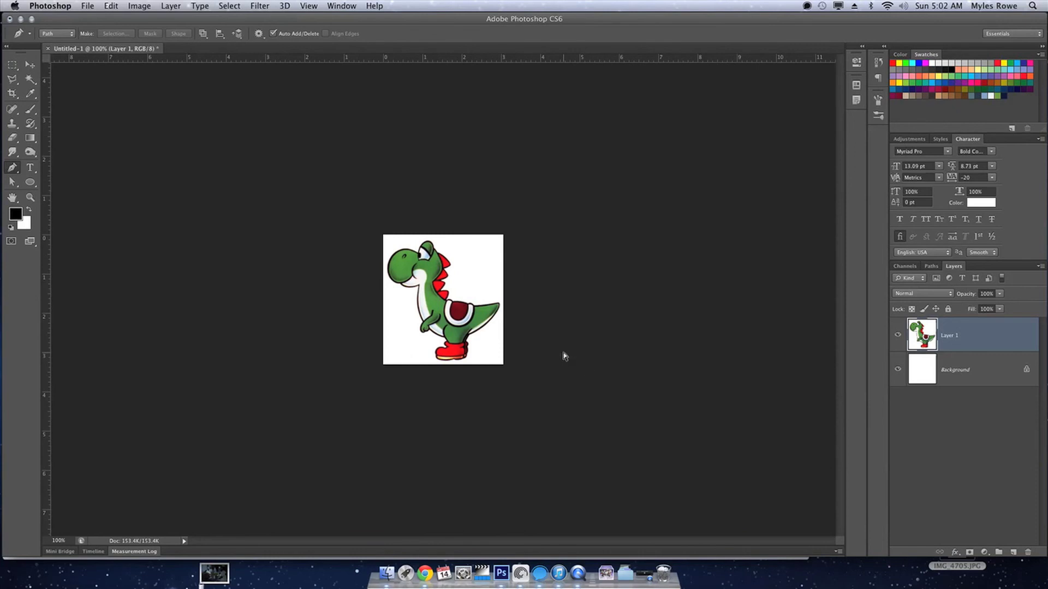
Zoom the canvas to 400% and set the Pen tool to Shape mode.
key(super+plus)
key(super+plus)
key(super+plus)
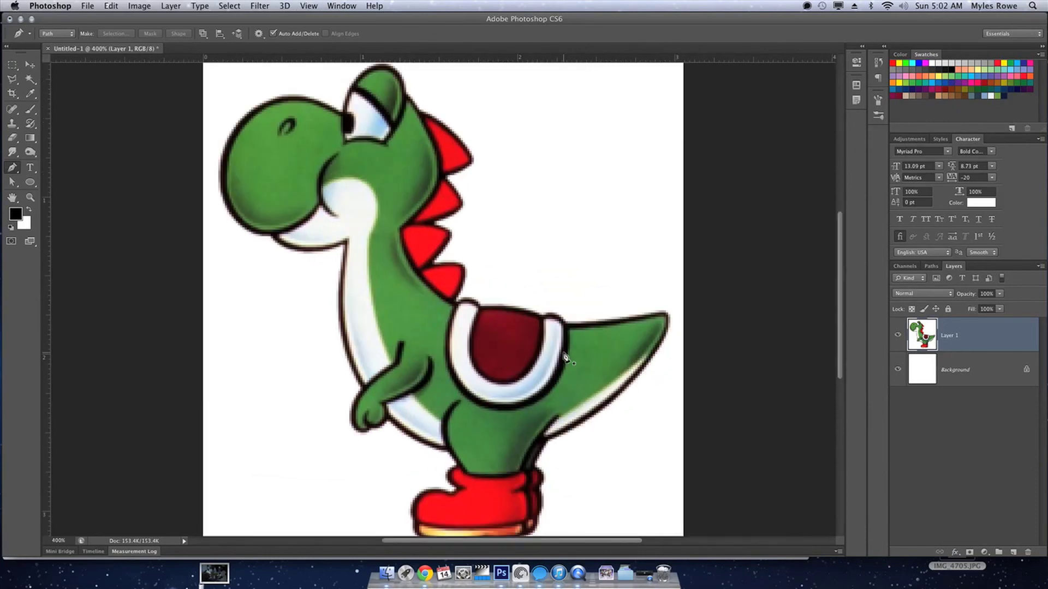
click(66, 36)
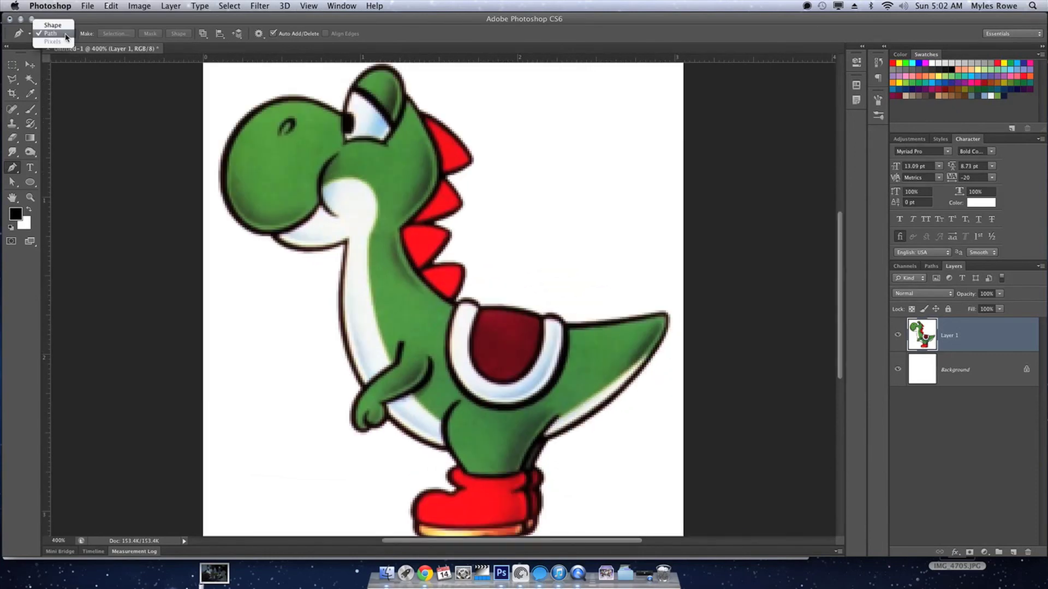
click(63, 25)
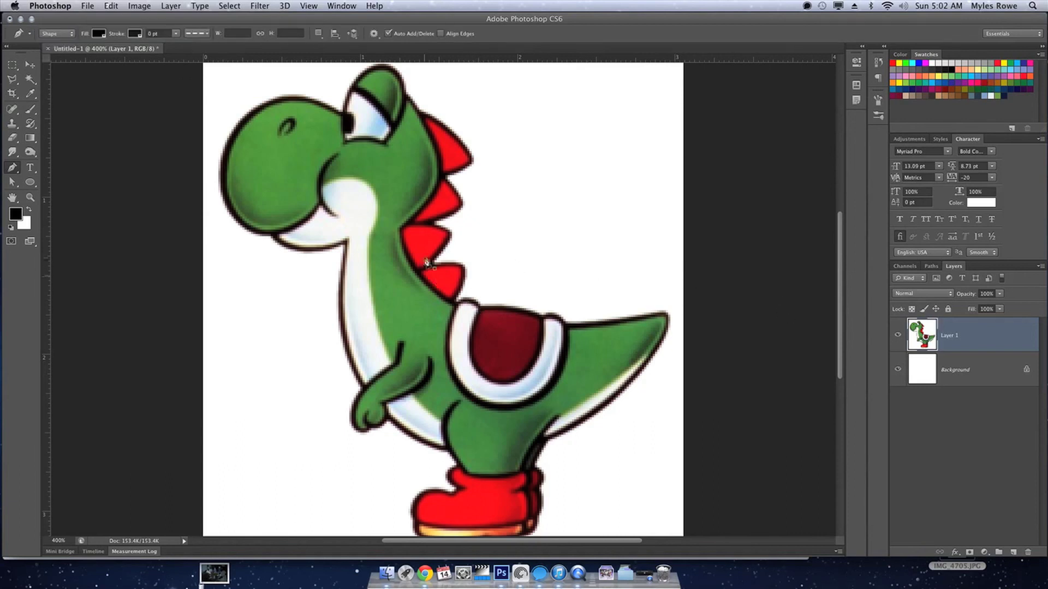
Trace a black shape from Yoshi's eye over the head, around the snout, chin and mouth corner.
click(341, 118)
drag(292, 104, 274, 104)
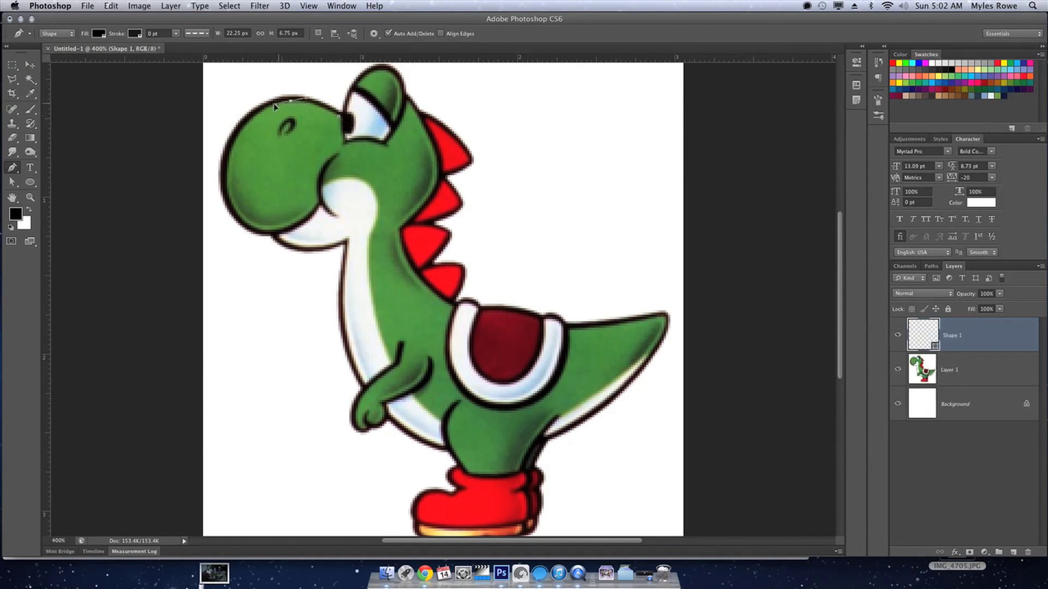
click(268, 103)
drag(224, 163, 231, 194)
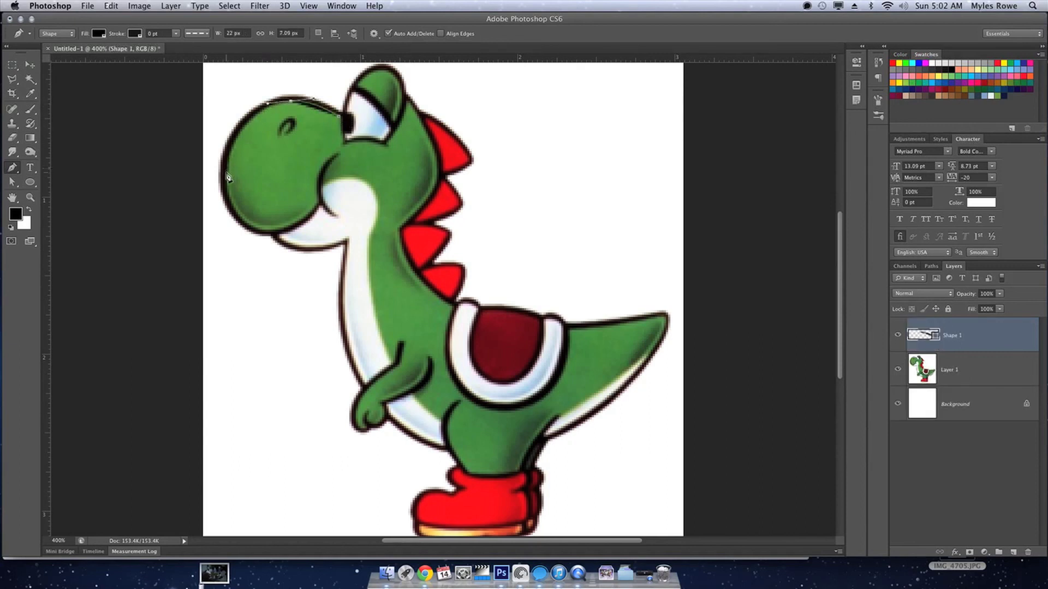
mouse_move(231, 194)
mouse_down()
mouse_move(227, 229)
mouse_move(291, 229)
mouse_up()
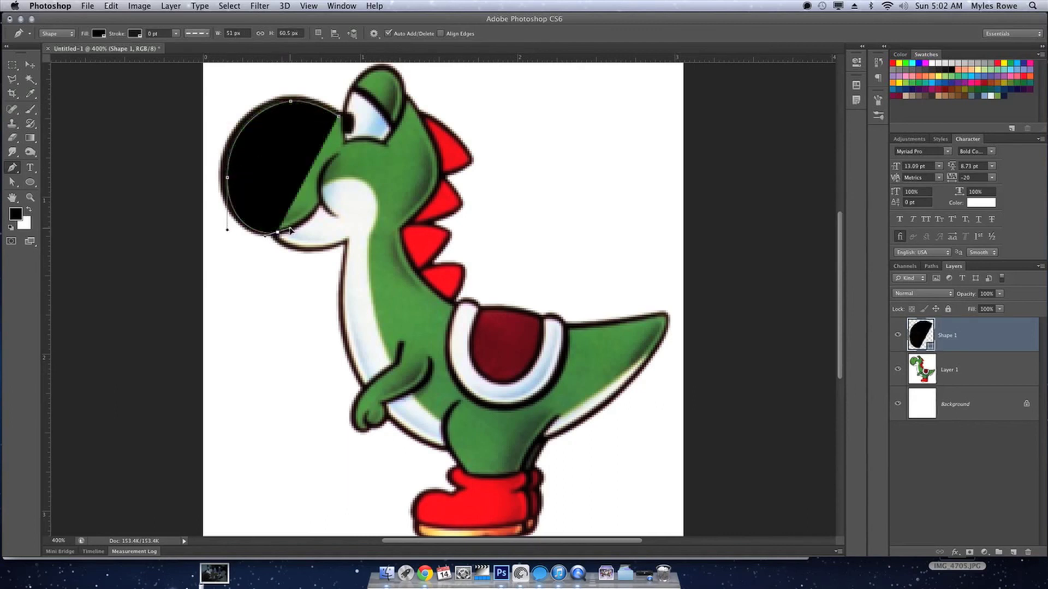
click(315, 213)
mouse_move(316, 195)
mouse_down()
mouse_move(339, 181)
mouse_move(326, 185)
mouse_up()
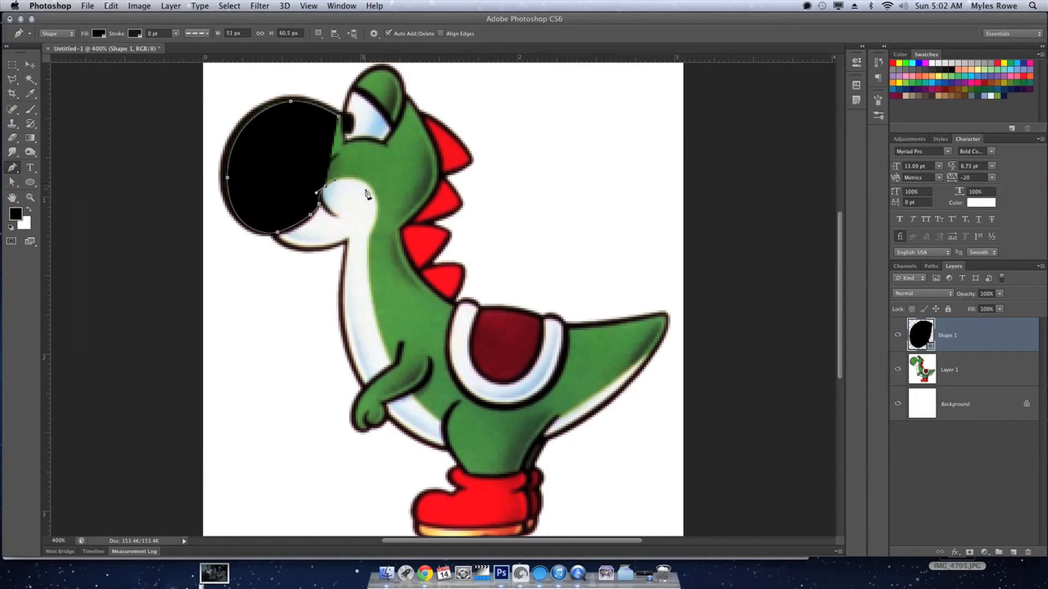
drag(378, 215, 369, 266)
drag(371, 263, 371, 264)
Continue the outline down the neck, past the hand and arm, along the belly to the foot.
drag(373, 308, 384, 346)
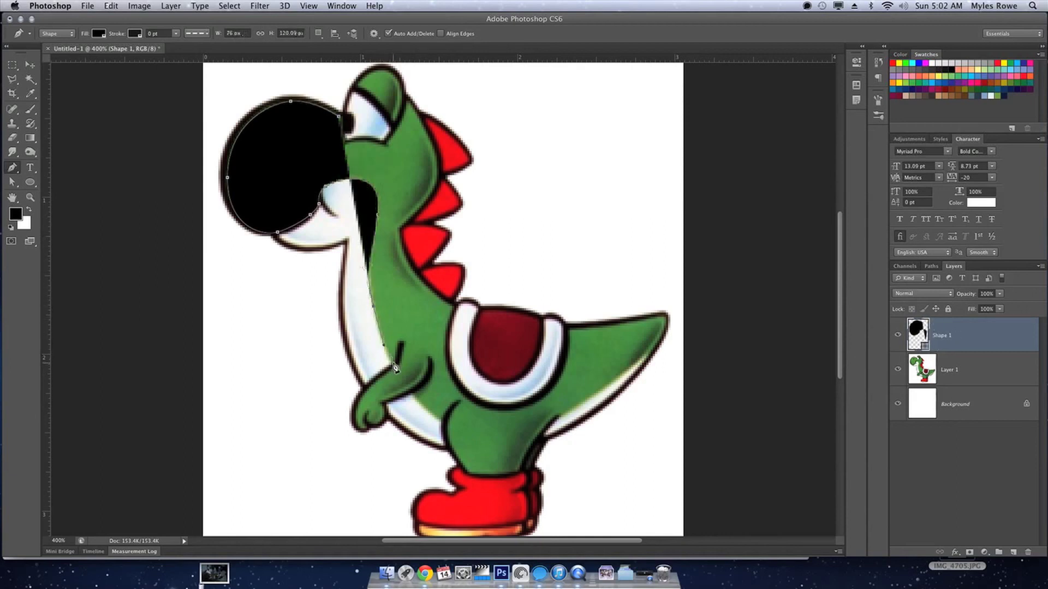
click(394, 364)
drag(374, 378, 359, 401)
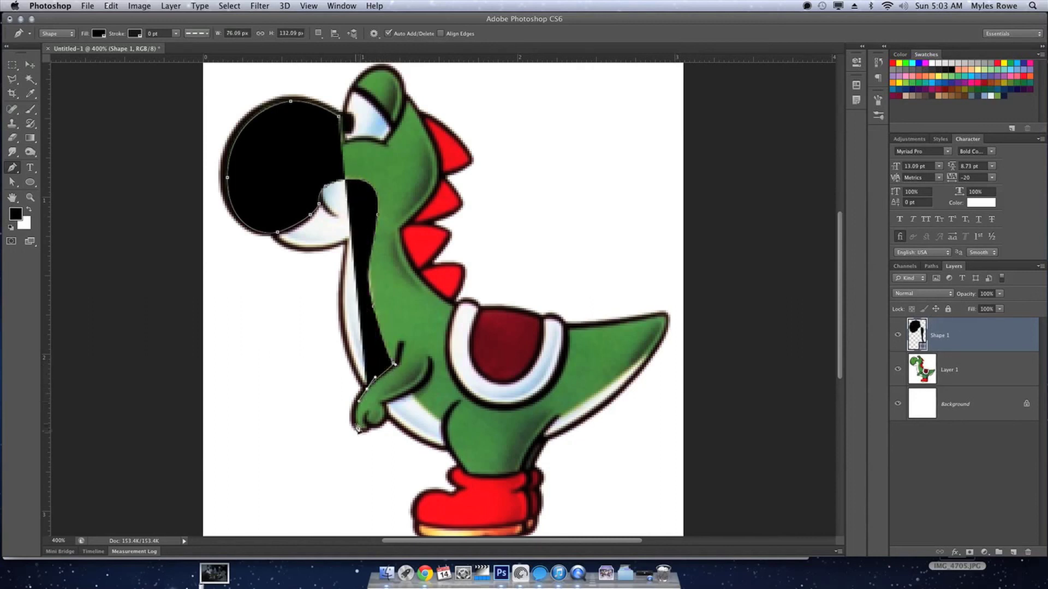
click(356, 428)
mouse_move(362, 435)
mouse_down()
mouse_move(387, 415)
mouse_move(381, 404)
mouse_up()
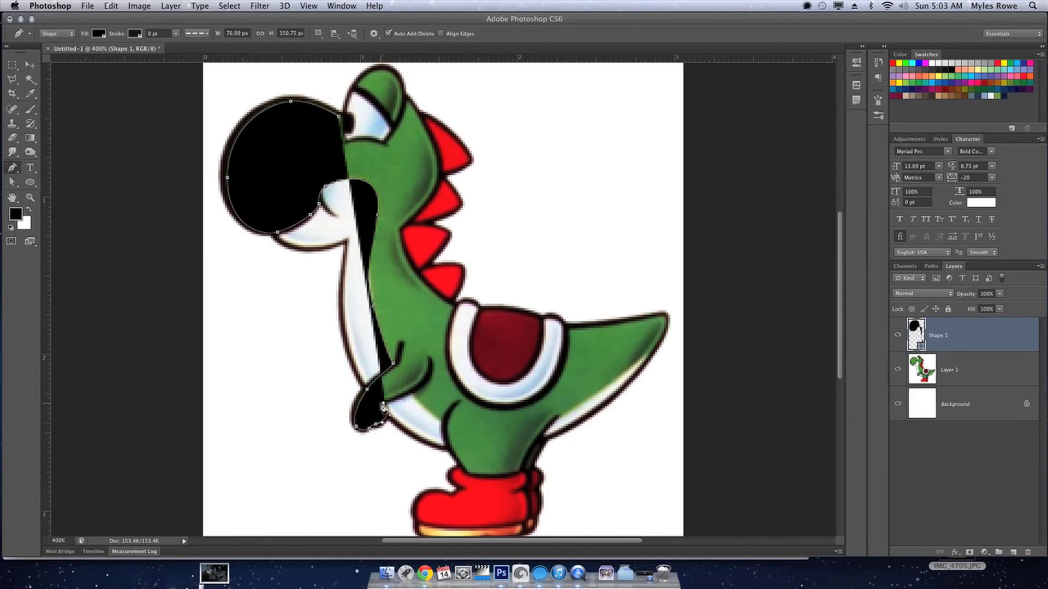
click(405, 393)
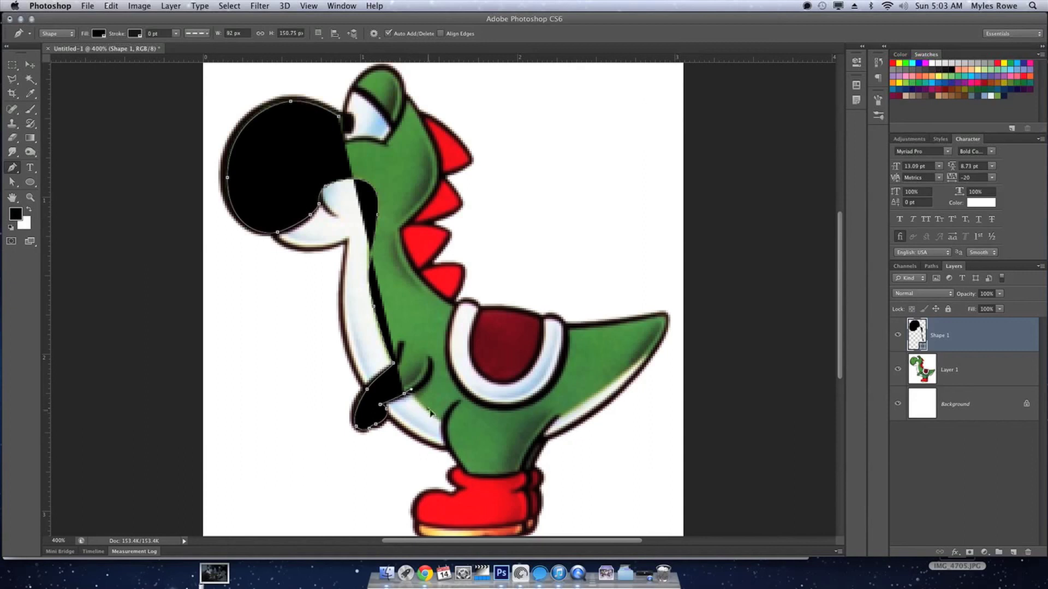
drag(433, 415, 442, 423)
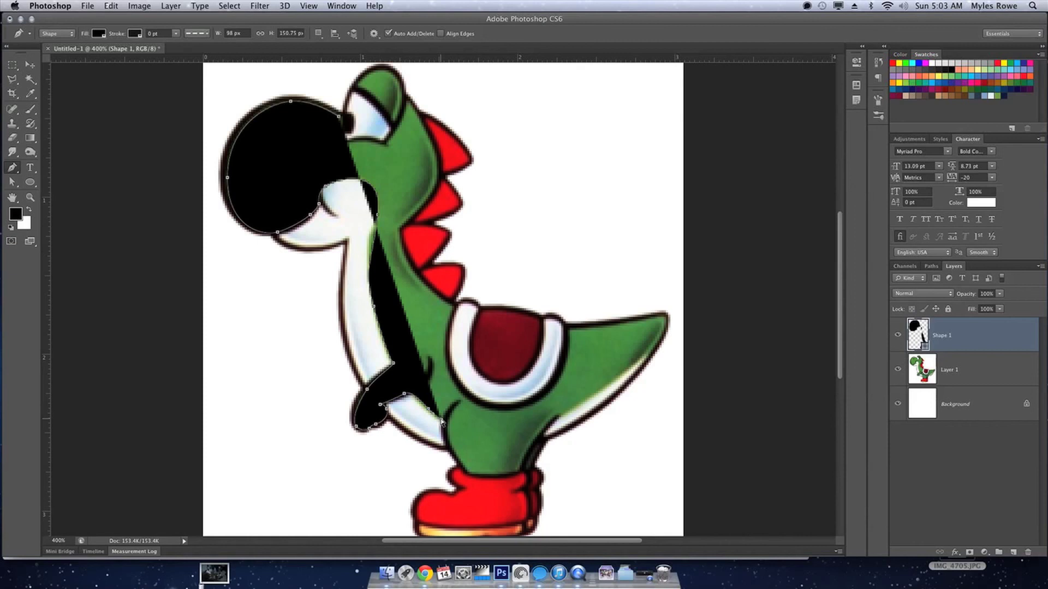
mouse_move(445, 439)
mouse_down()
mouse_move(487, 486)
mouse_move(527, 477)
mouse_up()
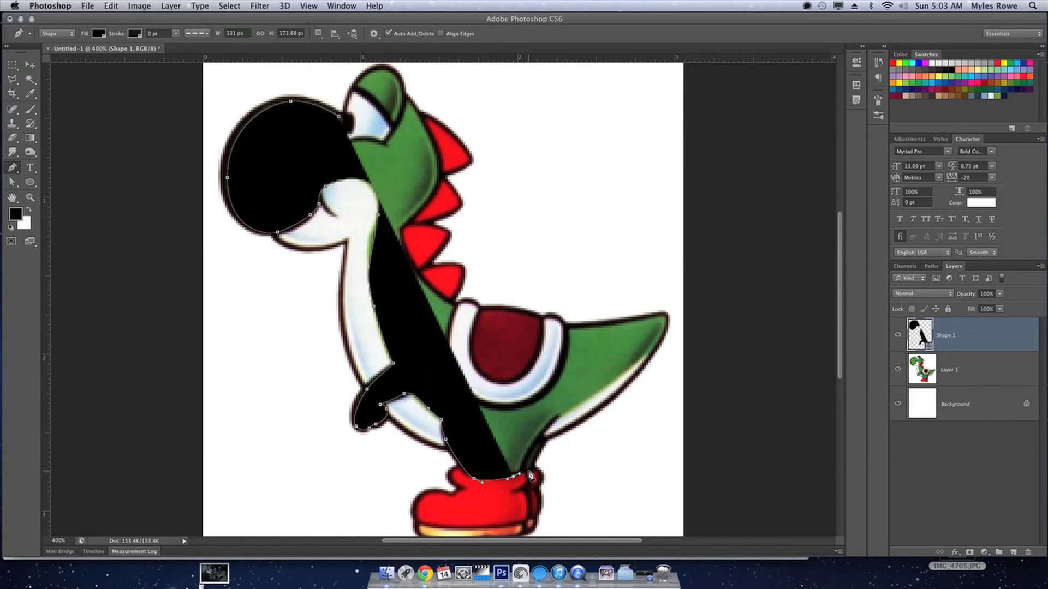
drag(557, 419, 579, 407)
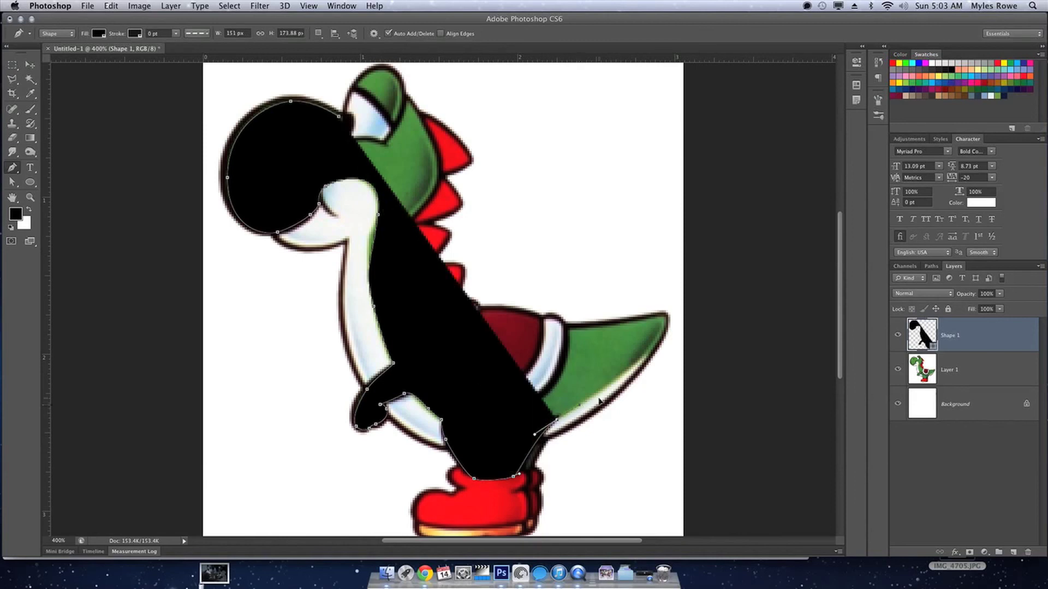
Anchor the outline at the tail tip and lower the shape's opacity to 34%.
click(671, 321)
click(671, 315)
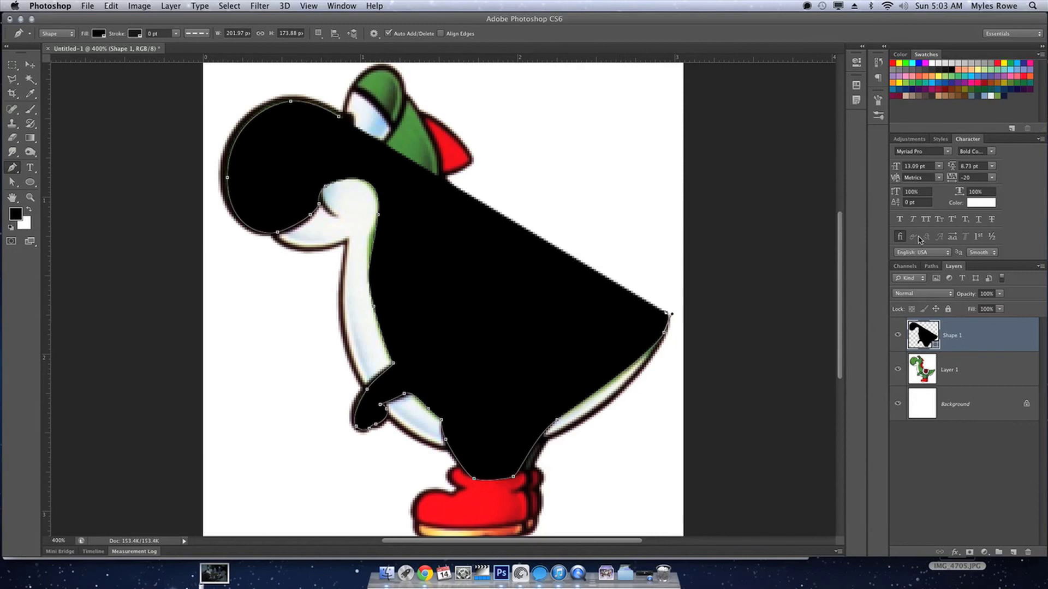
drag(969, 294, 856, 307)
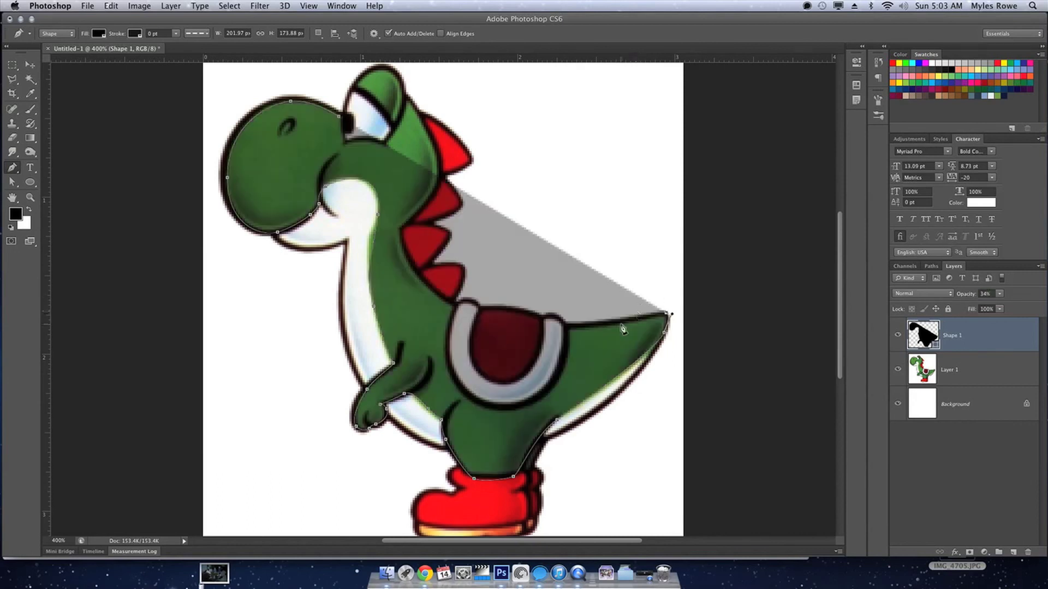
Trace the outline along the tail top, shell, back spikes and over the top of the head.
click(595, 329)
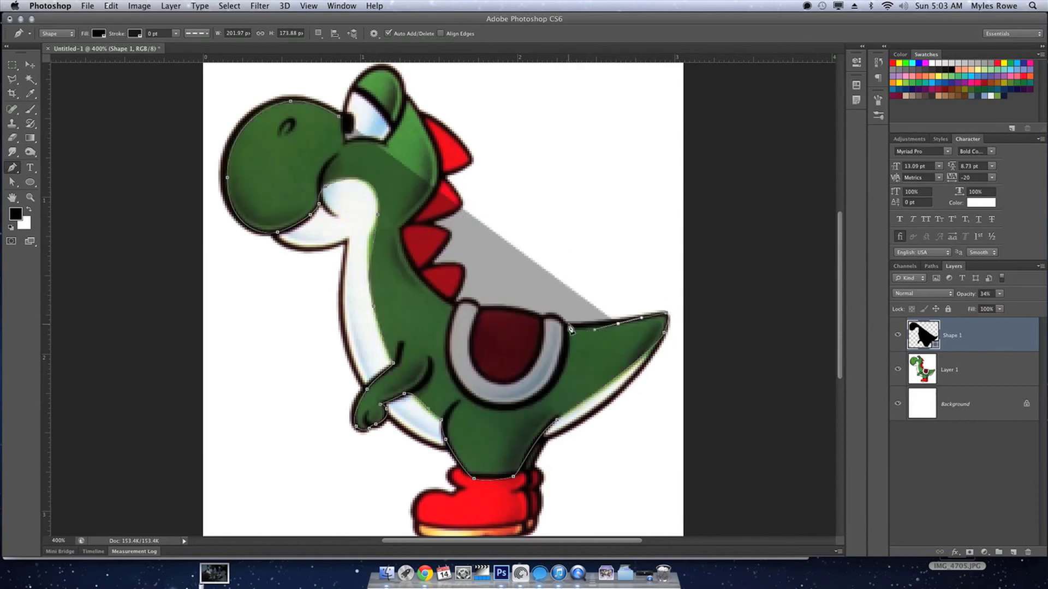
click(570, 328)
drag(435, 295, 415, 276)
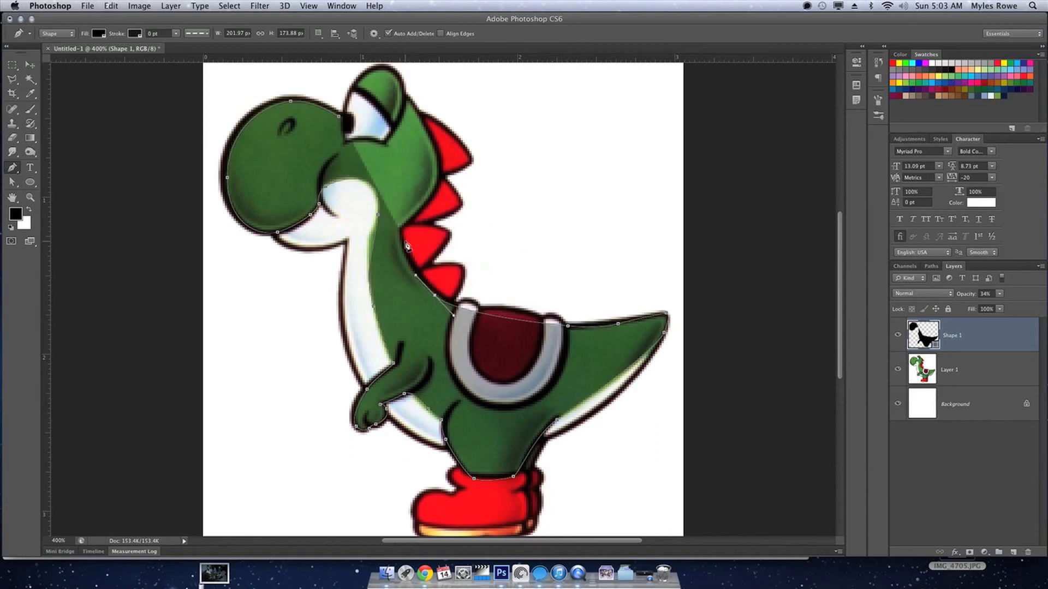
click(404, 249)
click(400, 230)
drag(441, 174, 444, 148)
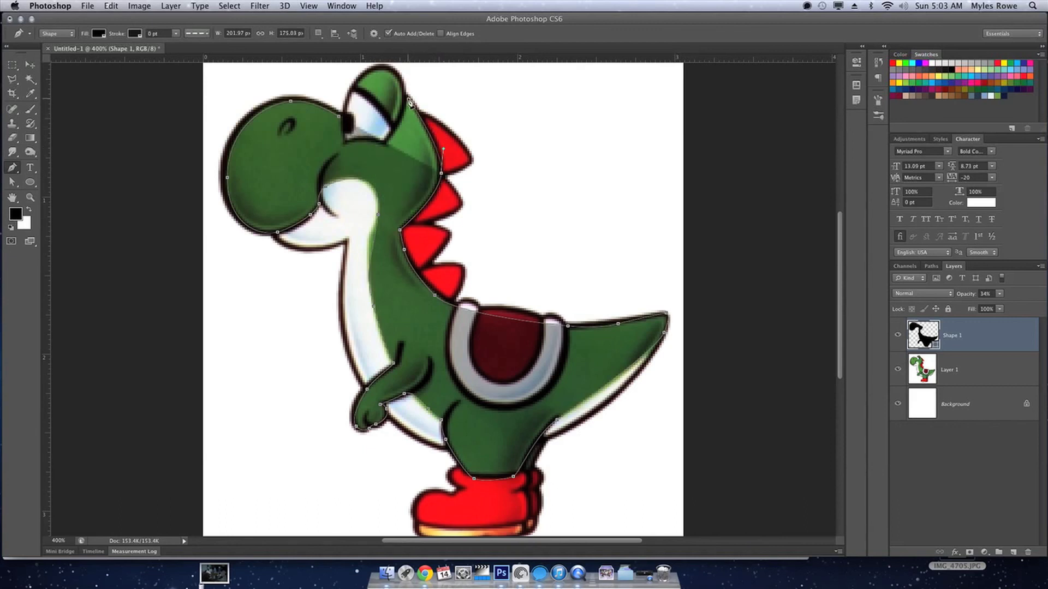
click(408, 100)
drag(387, 65, 376, 66)
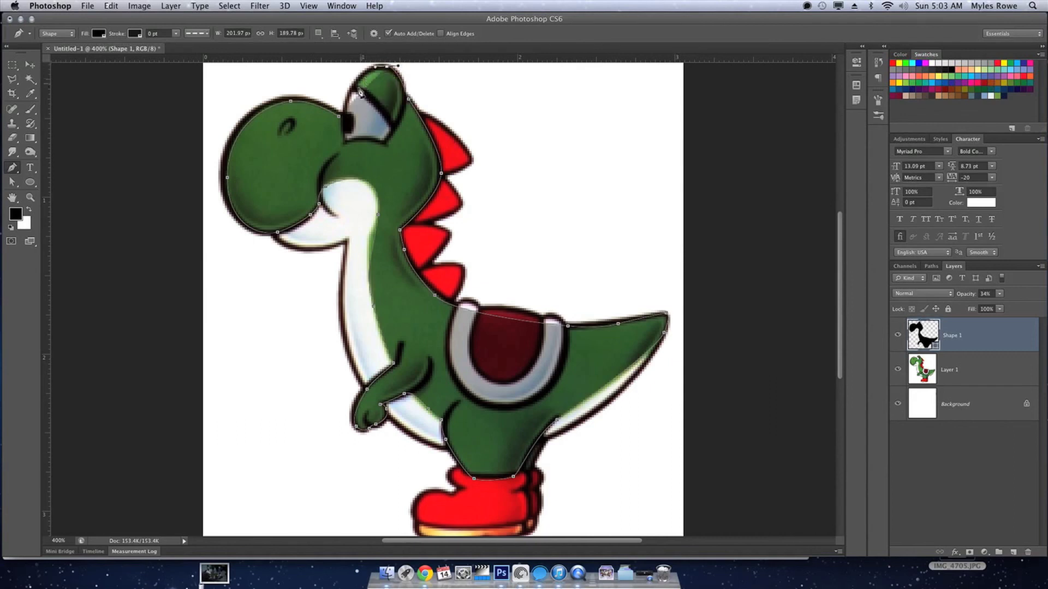
Close the path at the starting anchor by the eye and hide Shape 1.
drag(341, 120, 328, 169)
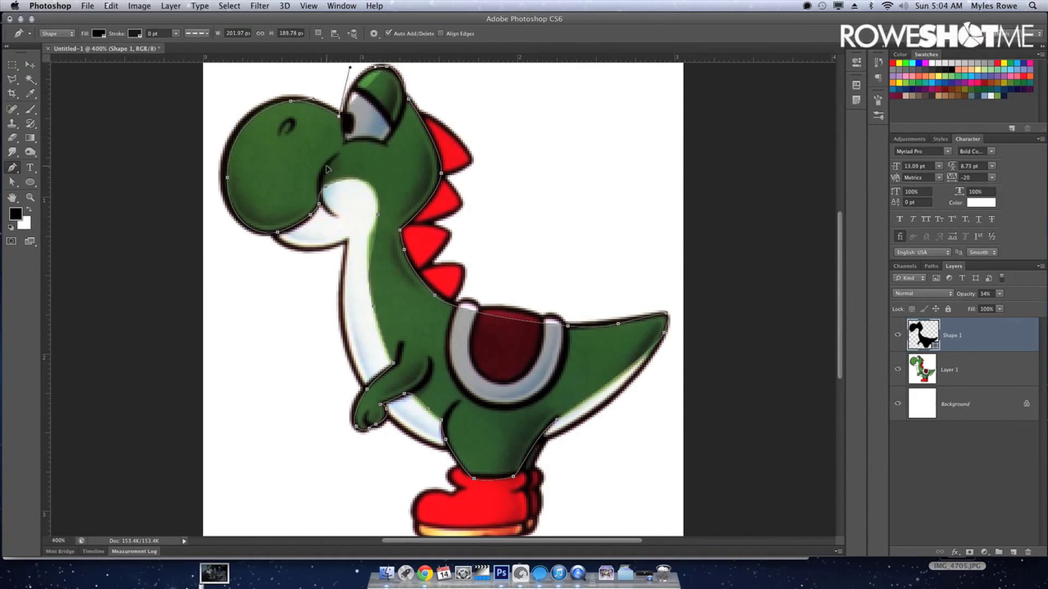
key(Return)
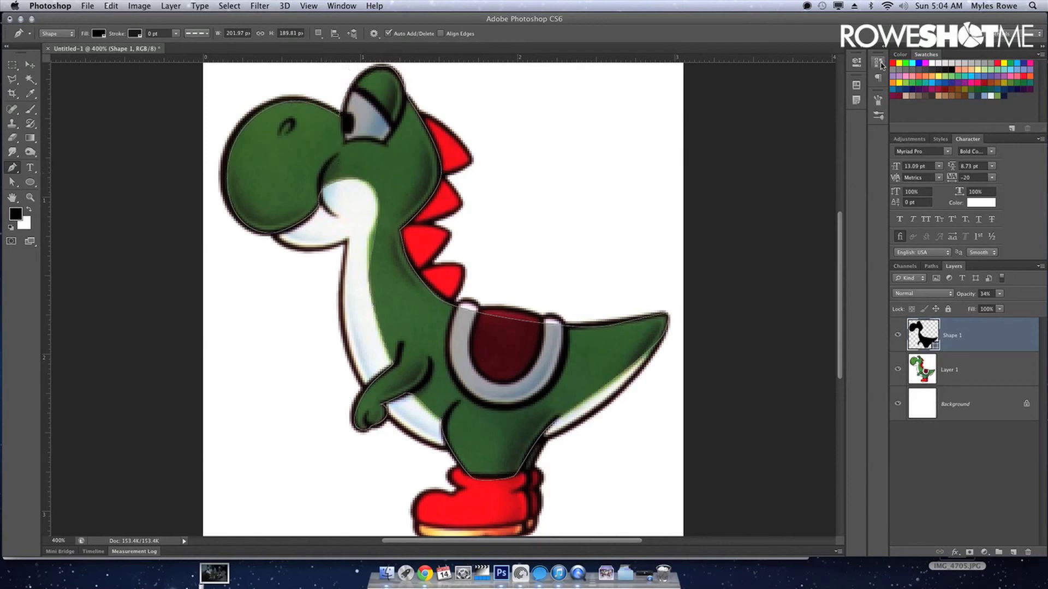
click(898, 335)
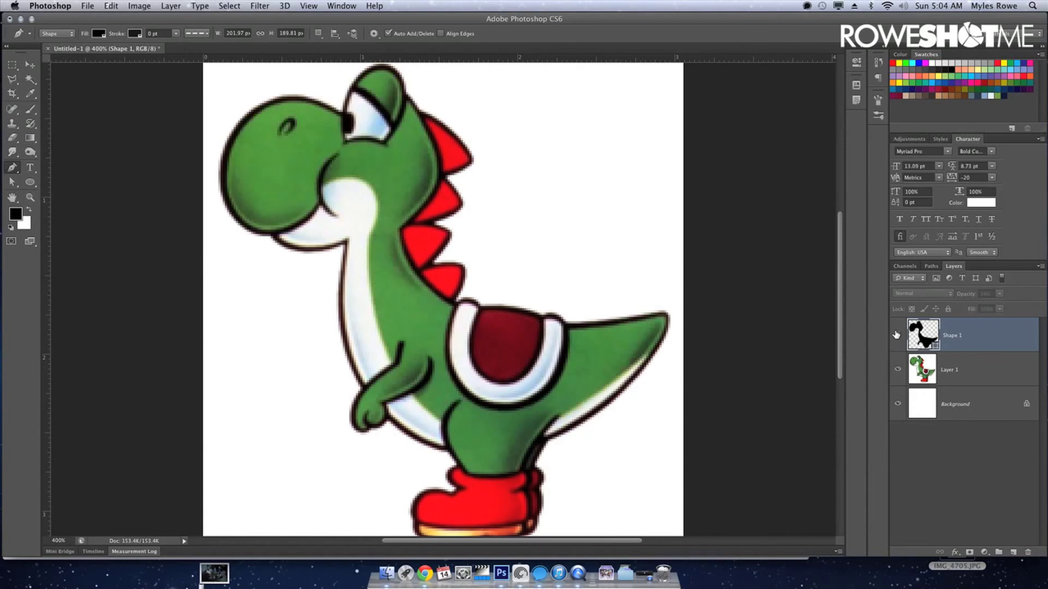
Sample Yoshi's green as the foreground colour and show Shape 1 again at full opacity.
key(i)
click(375, 154)
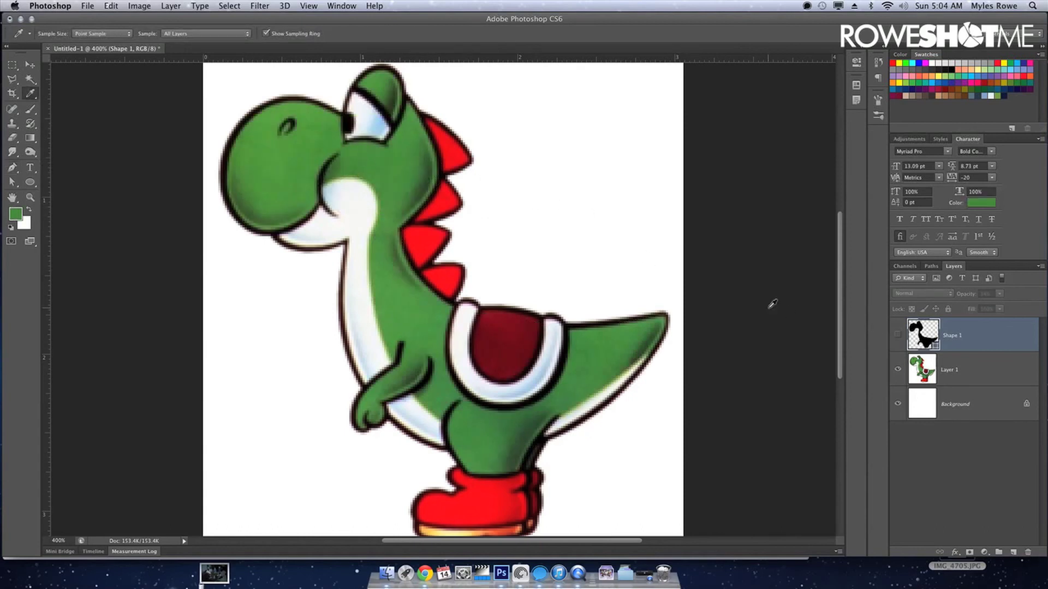
click(897, 335)
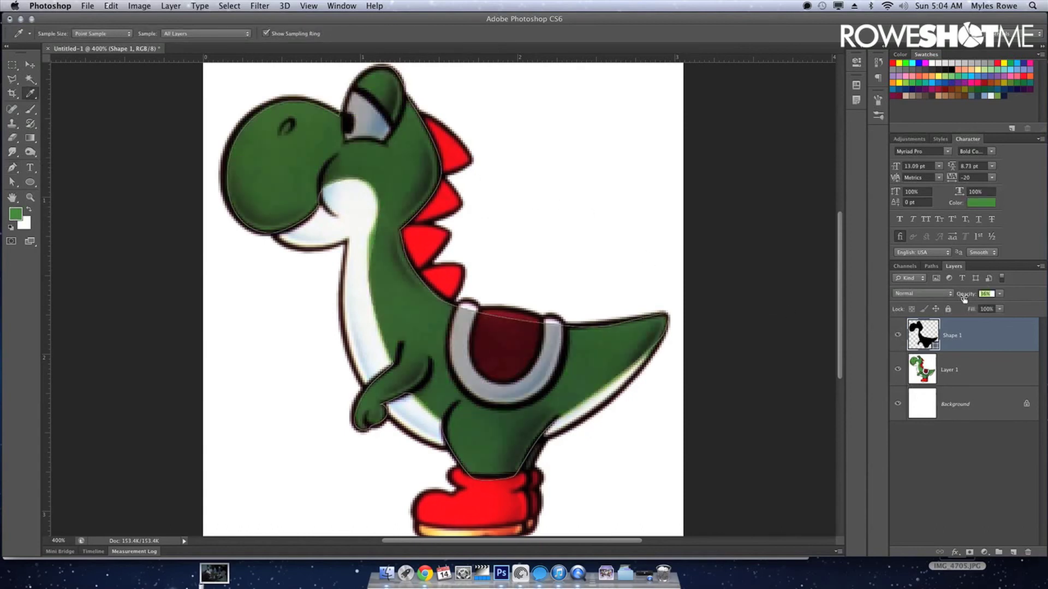
drag(963, 298, 1044, 300)
Attempt a Paint Bucket fill on Shape 1, declining rasterization and dismissing the failure alert.
key(v)
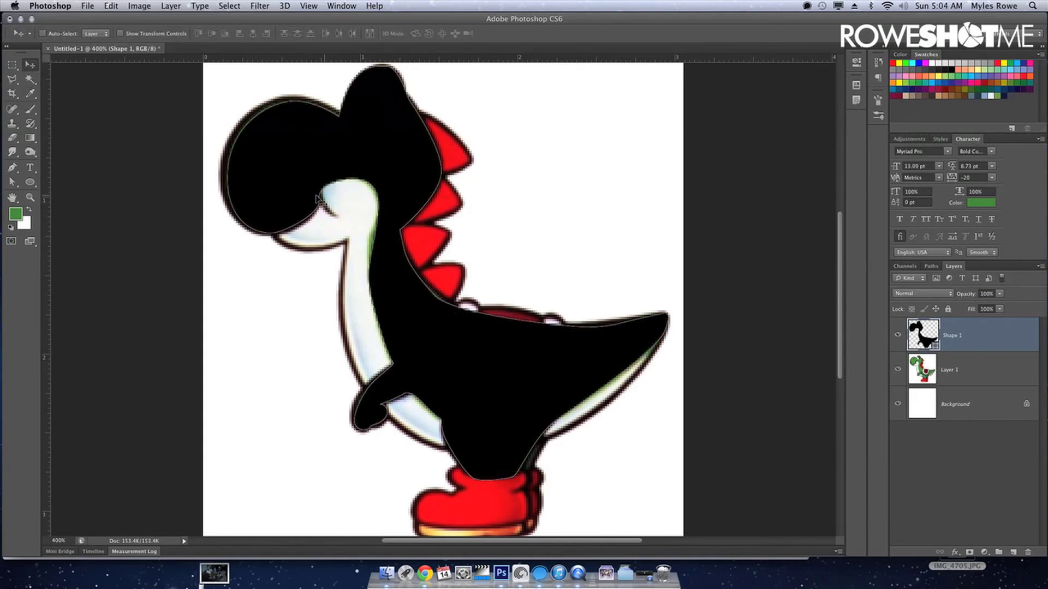
click(38, 140)
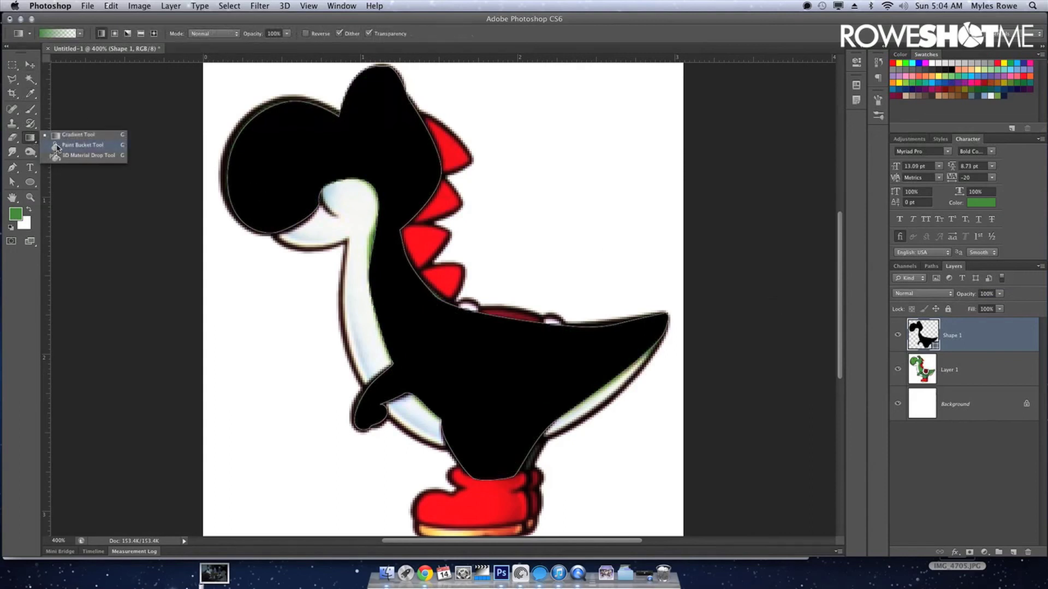
click(57, 146)
click(285, 159)
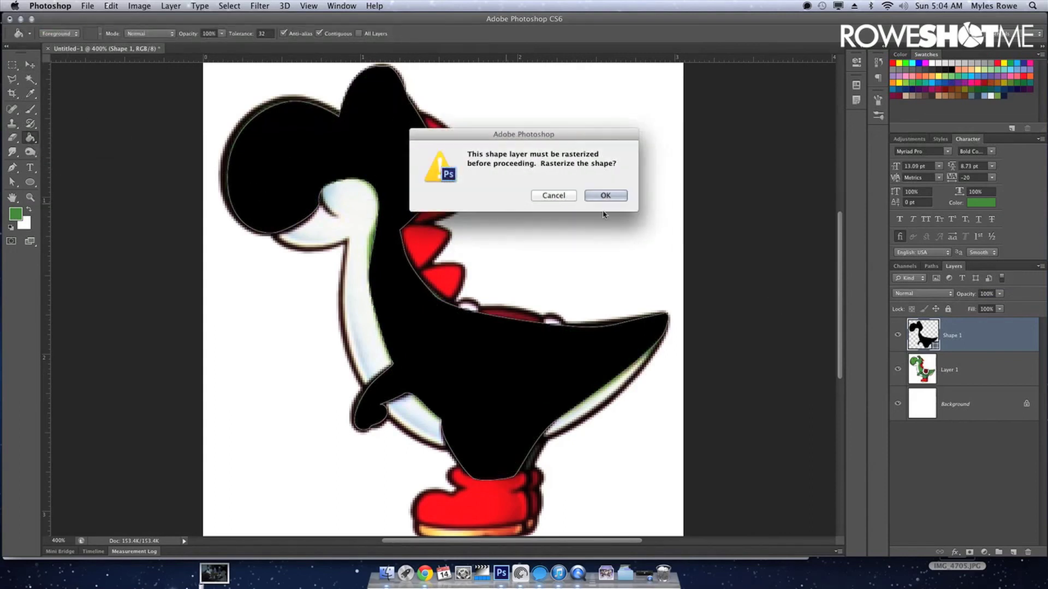
click(554, 195)
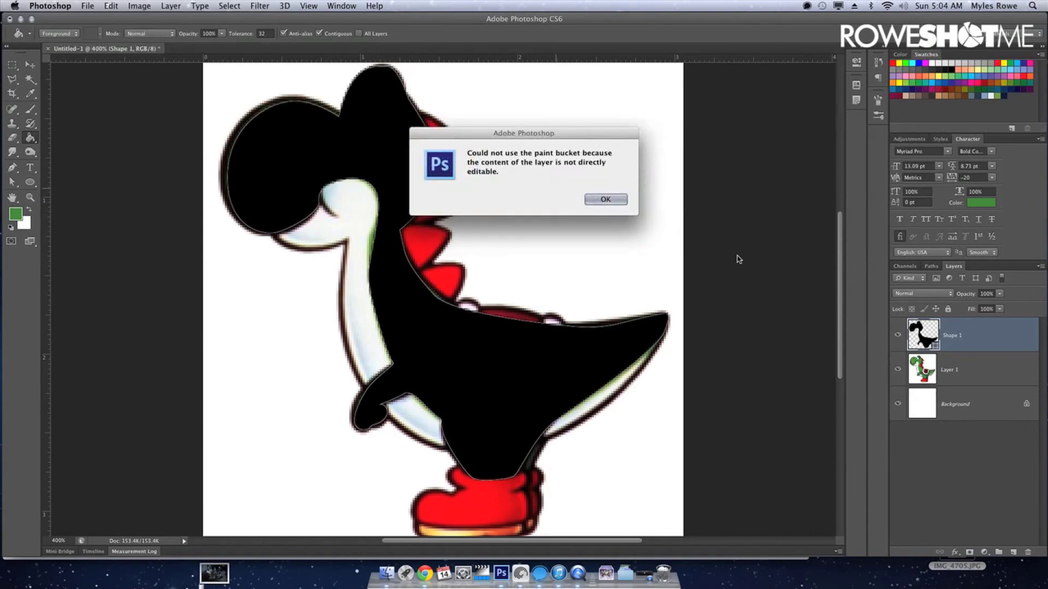
click(605, 199)
key(v)
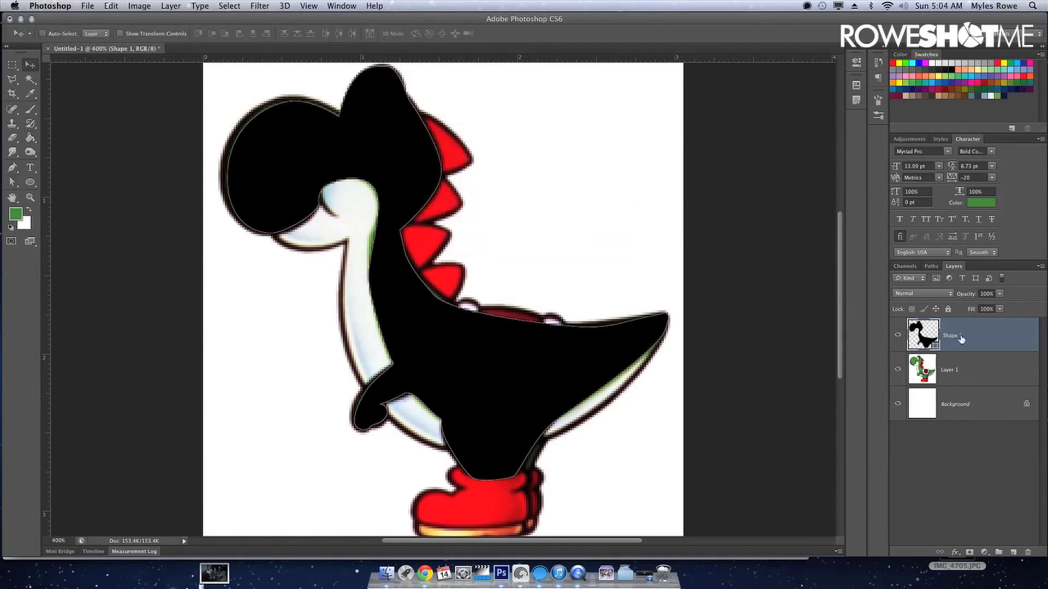
Set Shape 1's fill to the green foreground colour and drop its opacity to 0%.
double_click(923, 334)
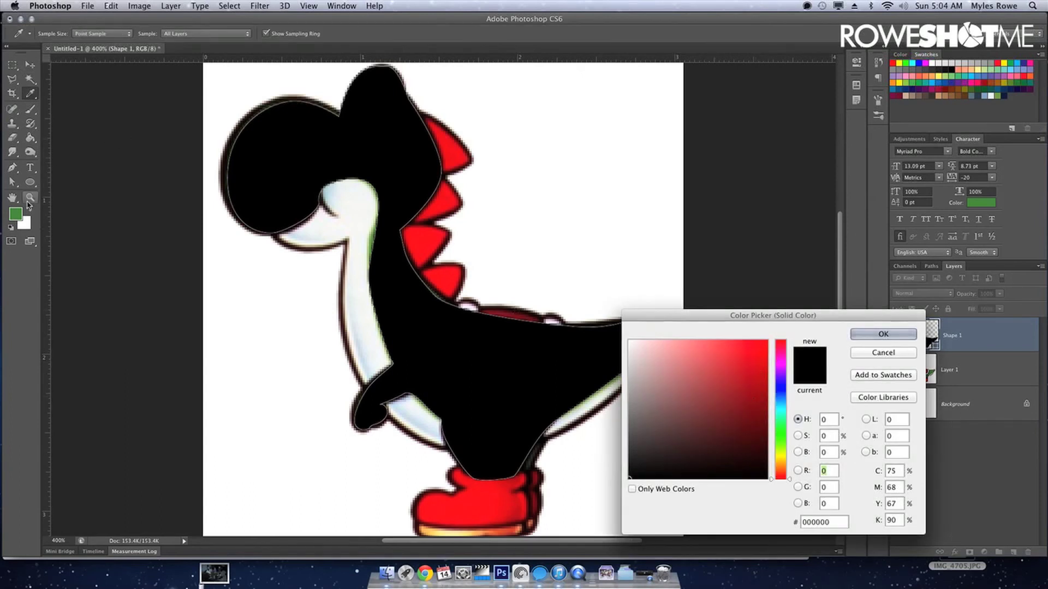
click(15, 214)
key(Return)
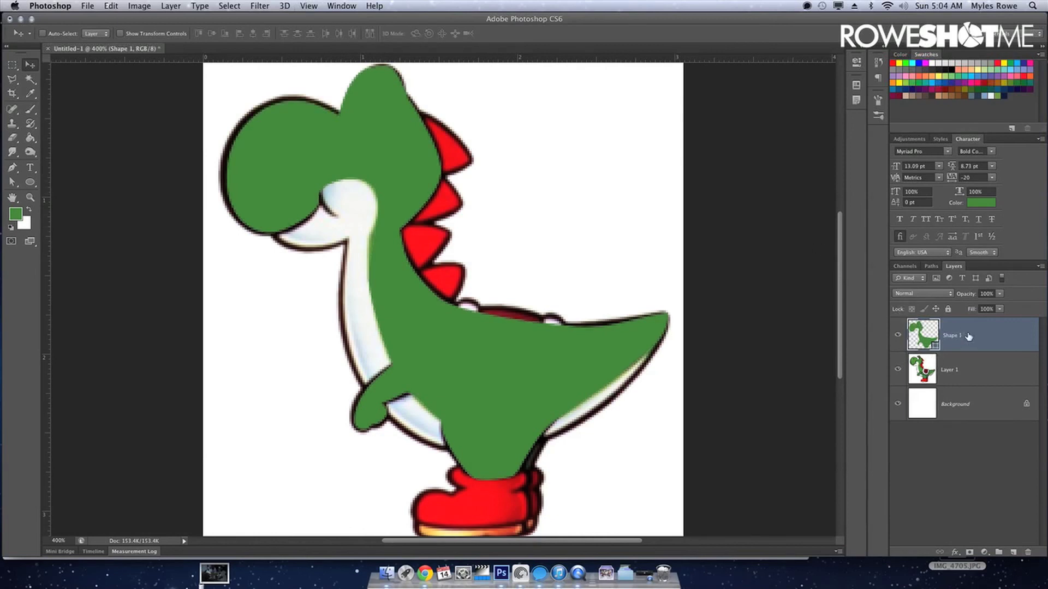
drag(929, 295, 892, 296)
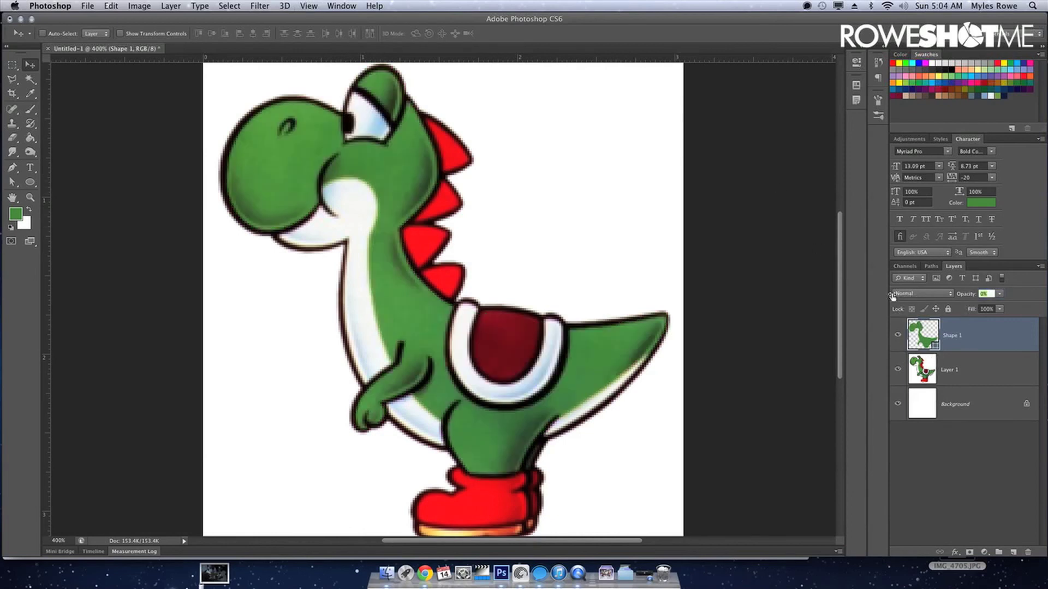
Start a new Pen shape with swapped colours at Yoshi's chin, curving down the neck front.
key(p)
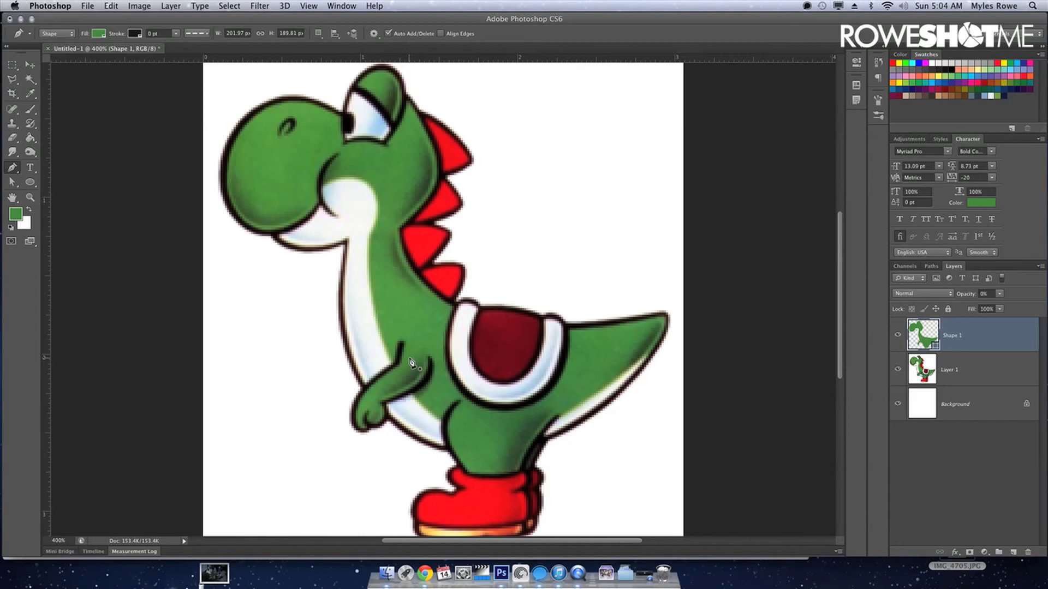
key(x)
click(270, 233)
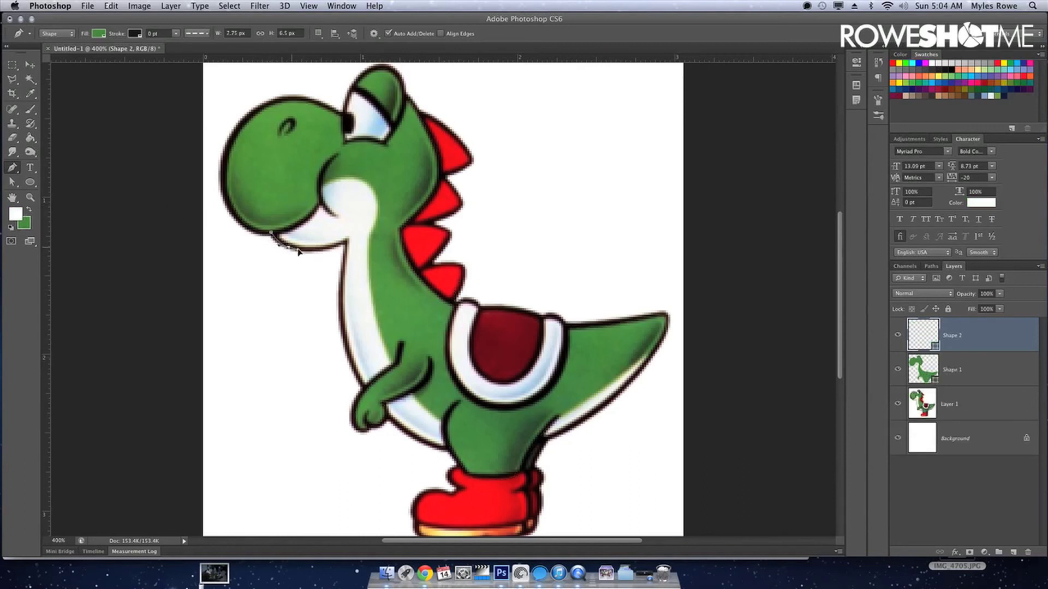
drag(330, 248, 338, 248)
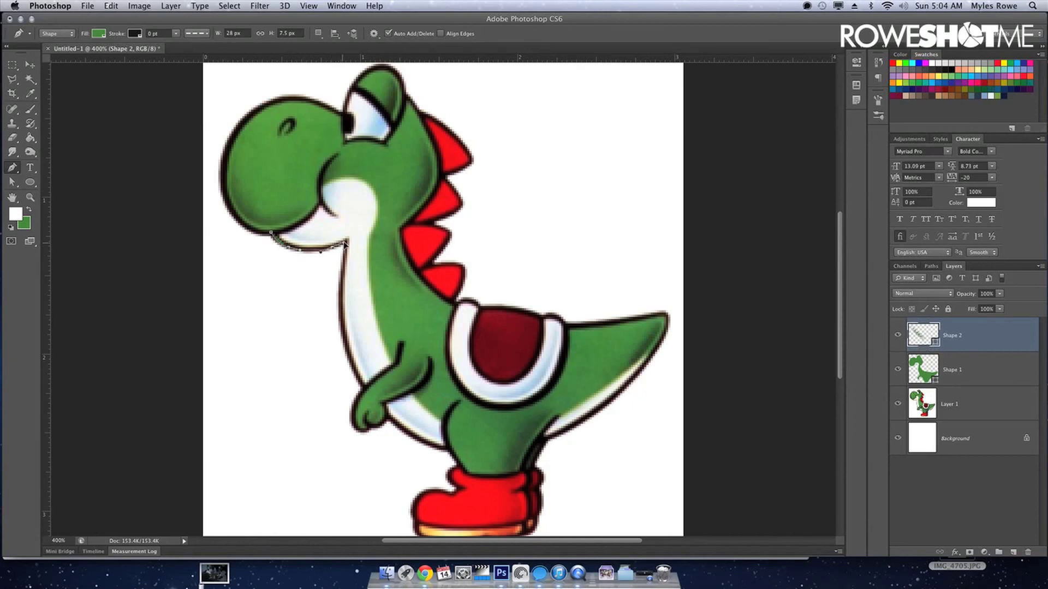
click(345, 243)
drag(344, 335, 358, 383)
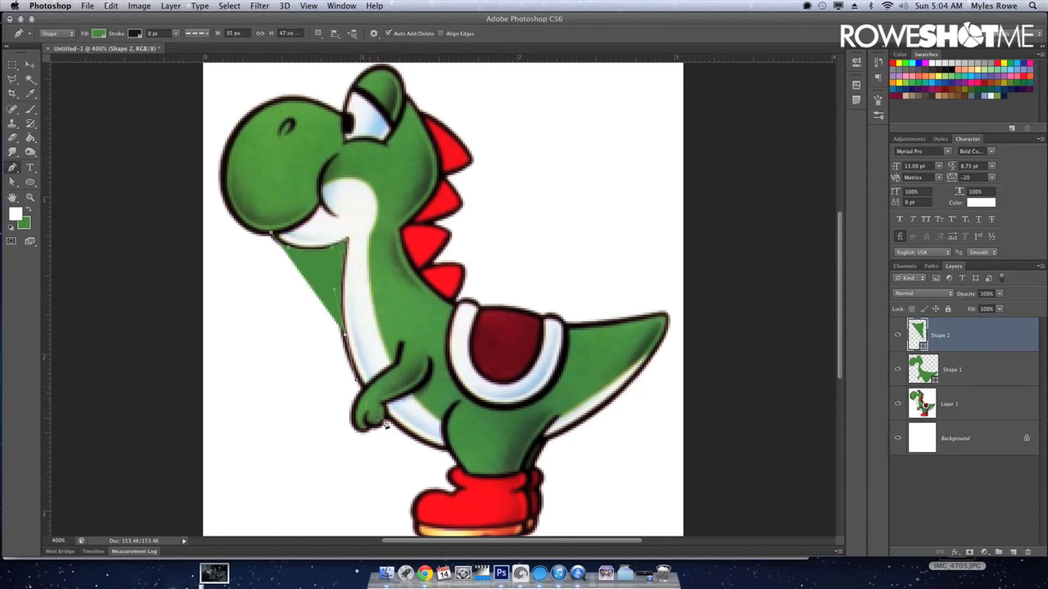
Carry the Shape 2 outline along the belly, out to the tail tip, and back up the neck.
drag(403, 429, 428, 447)
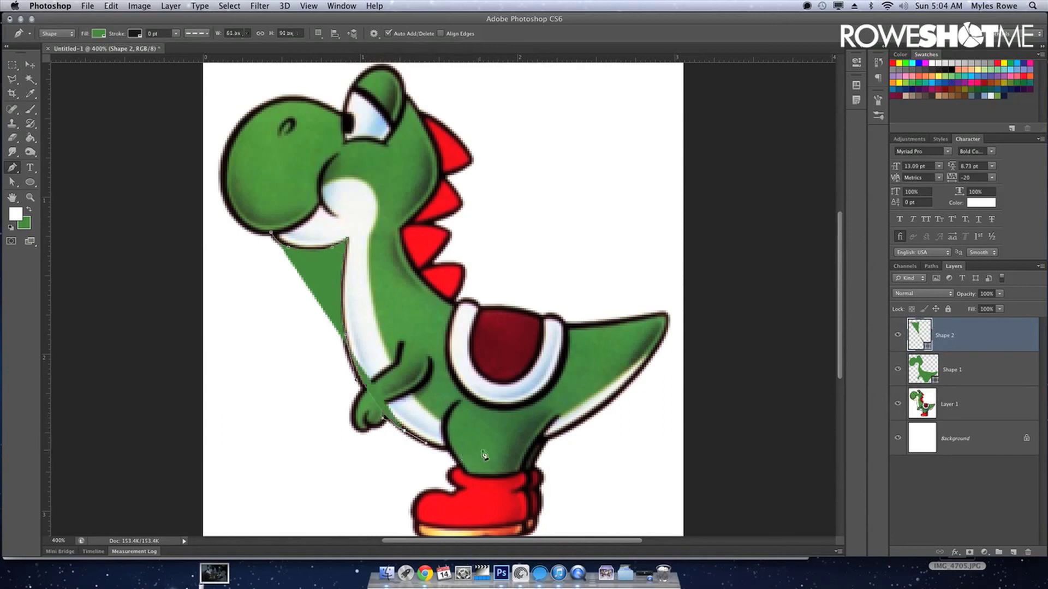
drag(529, 446, 581, 429)
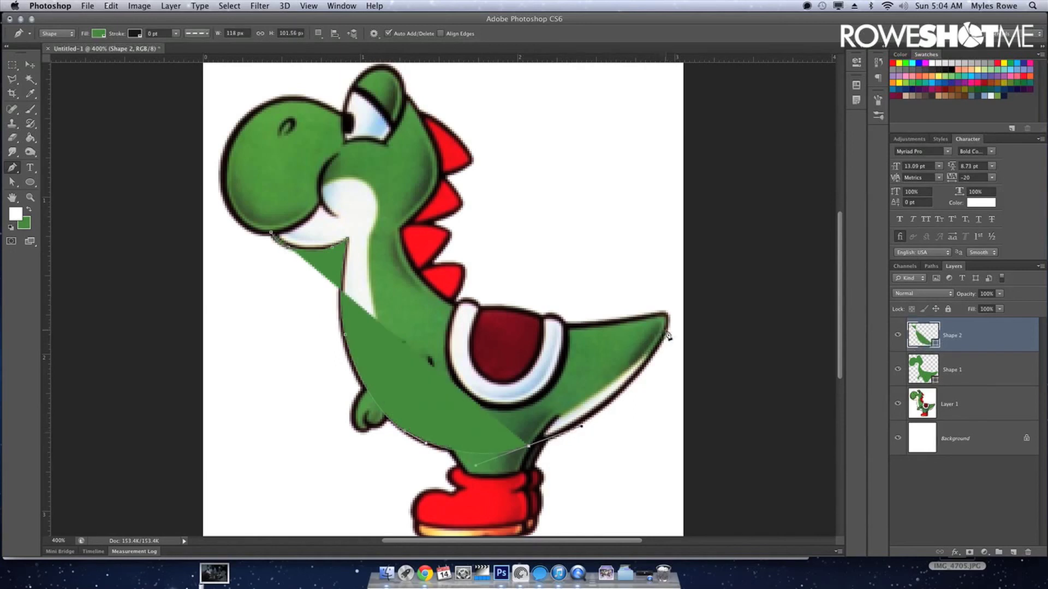
mouse_move(671, 312)
mouse_down()
mouse_move(636, 386)
mouse_move(668, 325)
mouse_up()
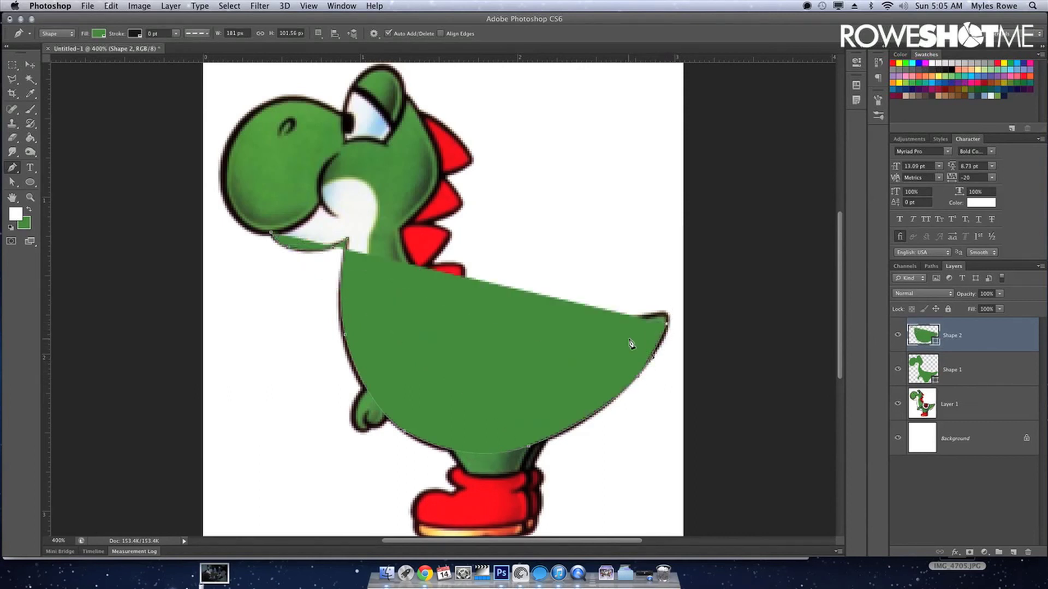
drag(498, 369, 471, 364)
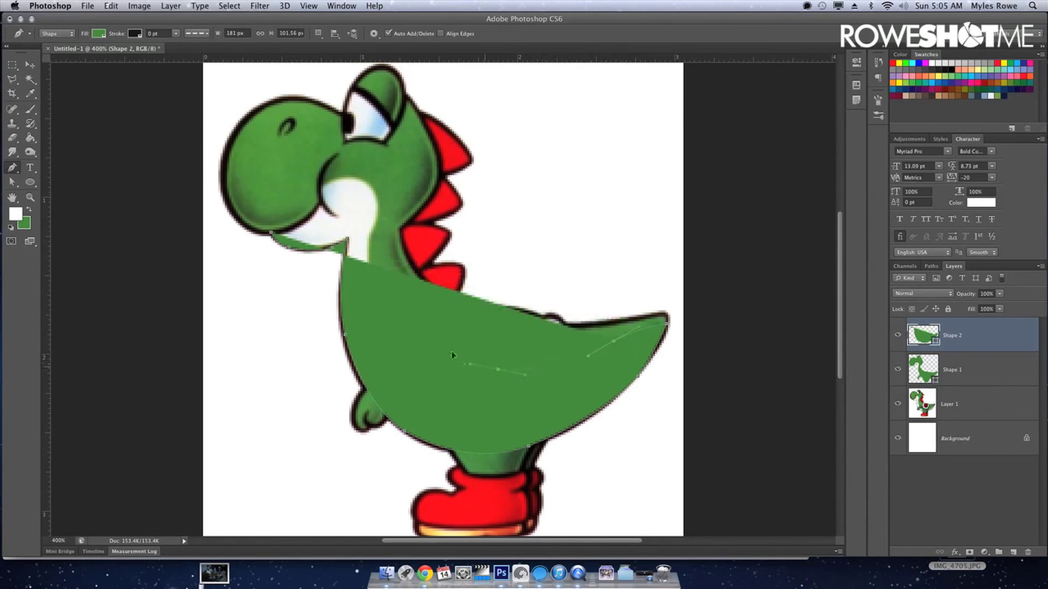
click(389, 246)
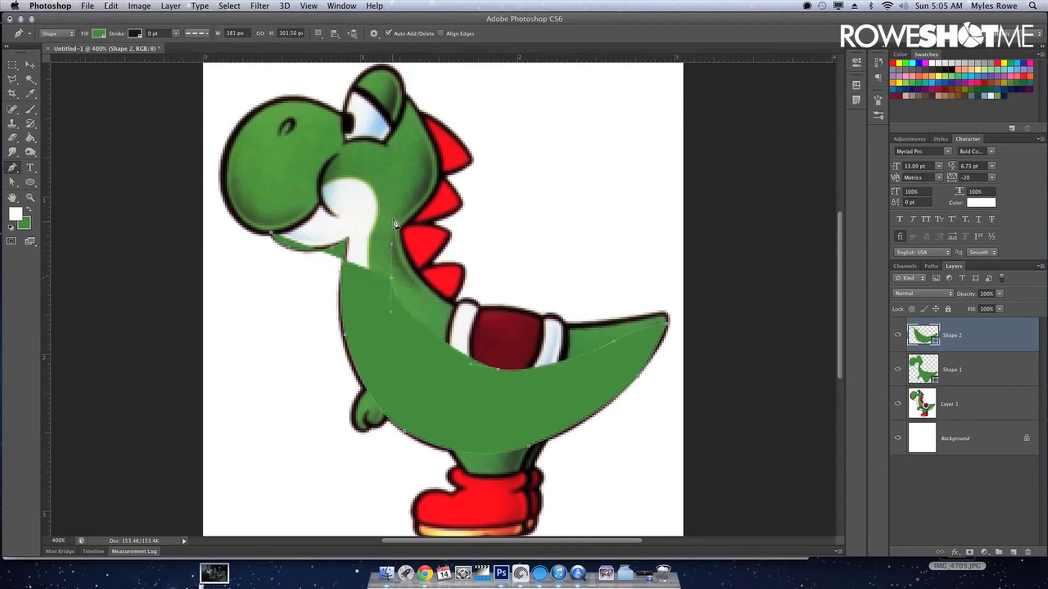
mouse_move(385, 175)
mouse_down()
mouse_move(373, 167)
mouse_move(307, 190)
mouse_up()
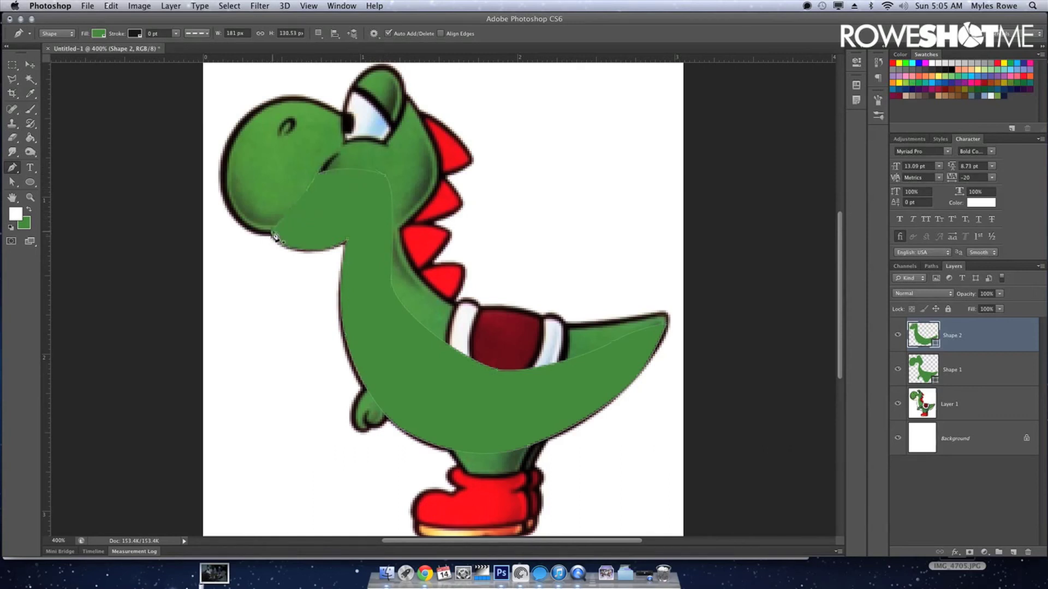
Move Shape 2 beneath Shape 1 and fill it white.
key(v)
key(ctrl+bracketleft)
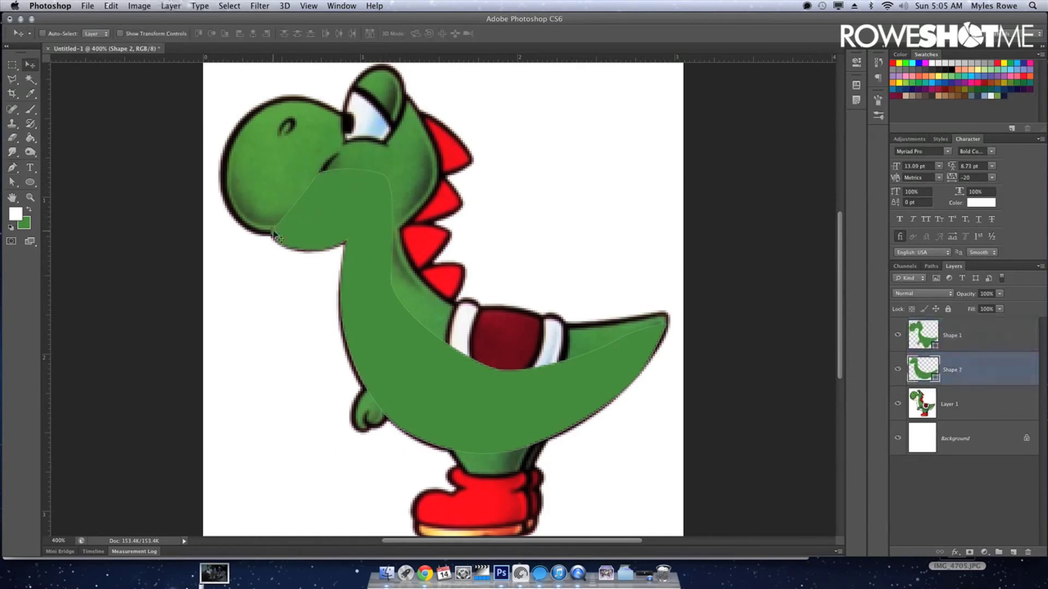
key(x)
key(ctrl+BackSpace)
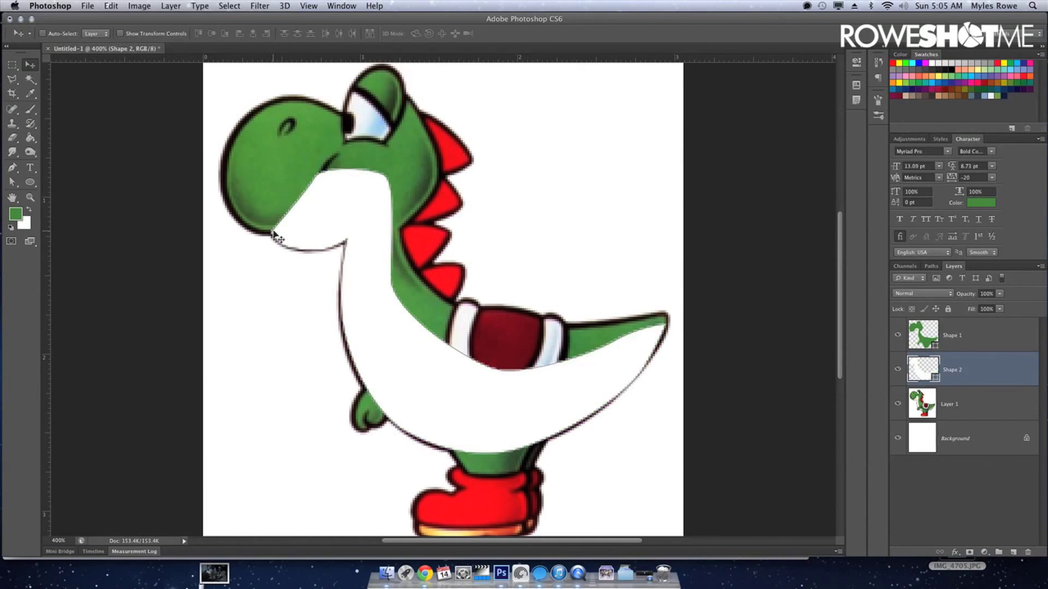
Restore Shape 1 to 100% opacity, then toggle layer visibility, leaving both shapes hidden.
click(1005, 345)
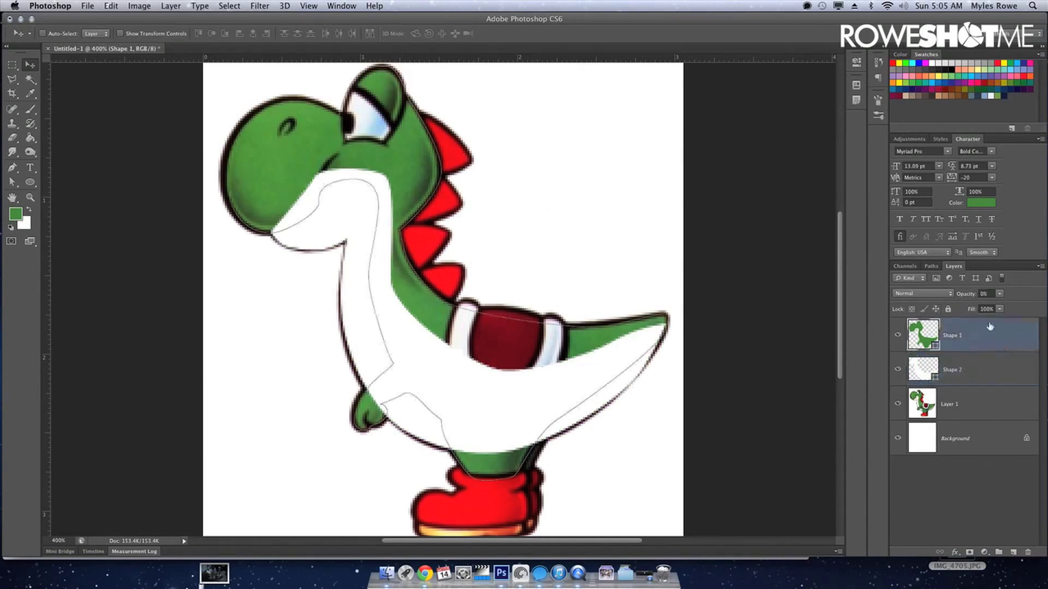
drag(964, 296, 1019, 340)
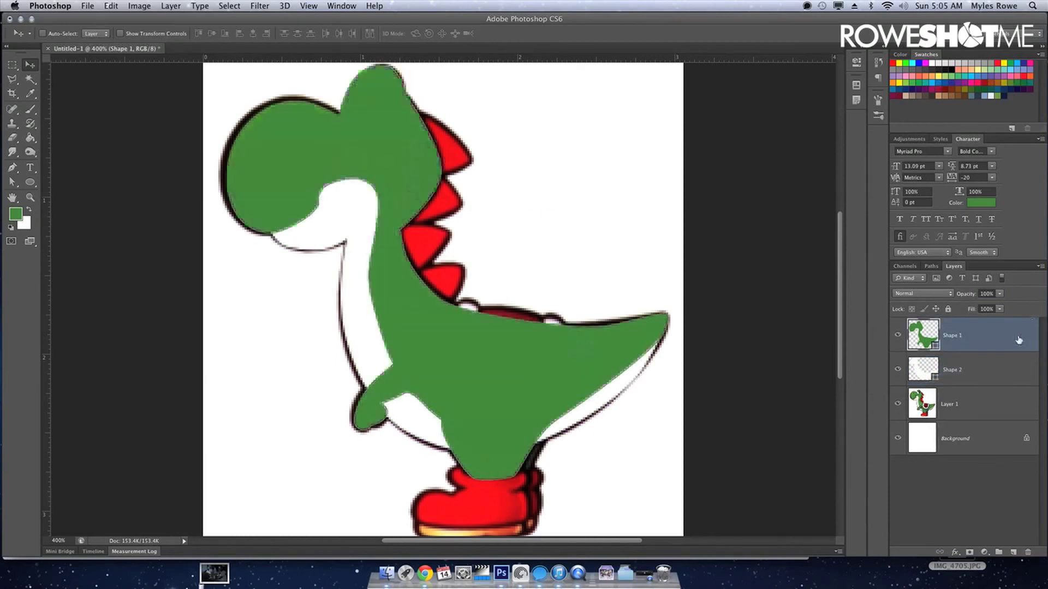
click(898, 404)
click(895, 404)
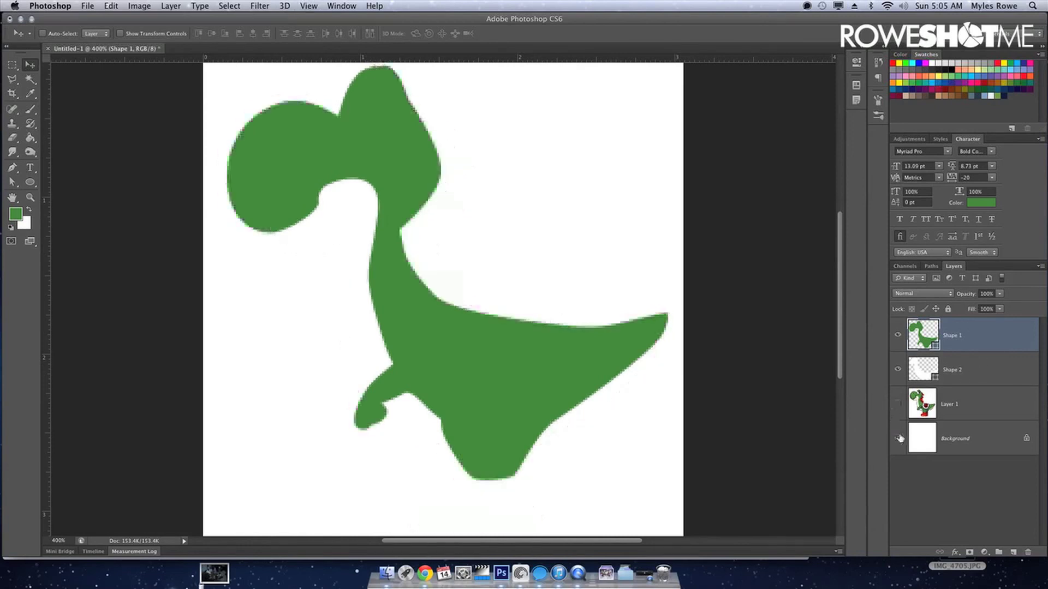
click(898, 438)
click(897, 404)
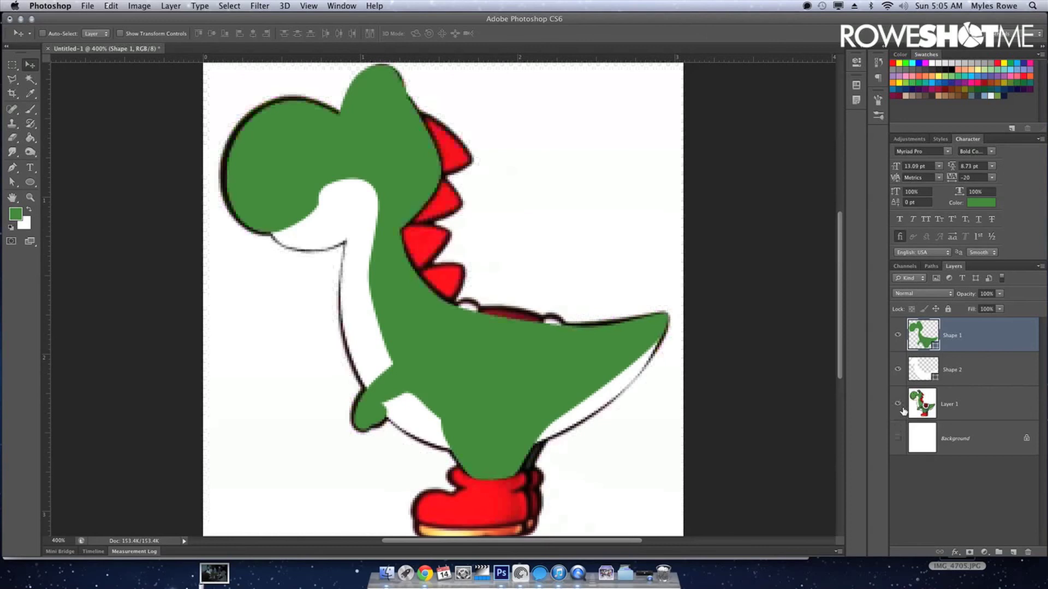
click(900, 369)
click(900, 337)
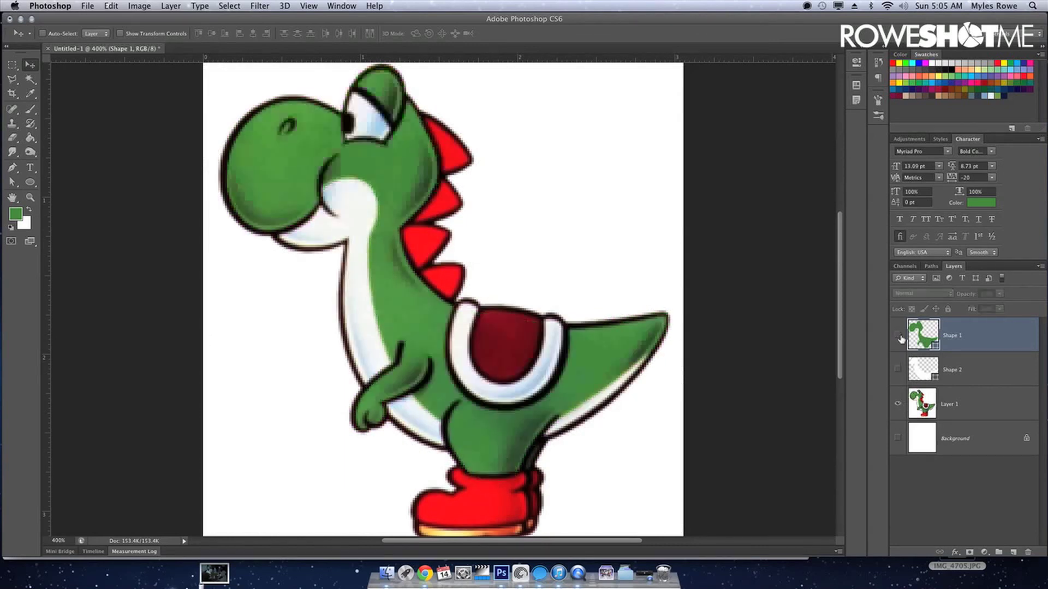
Zoom in and pen-draw a new Shape 3 outline around Yoshi's mouth rim.
key(p)
key(ctrl+plus)
key(ctrl+plus)
key(ctrl+plus)
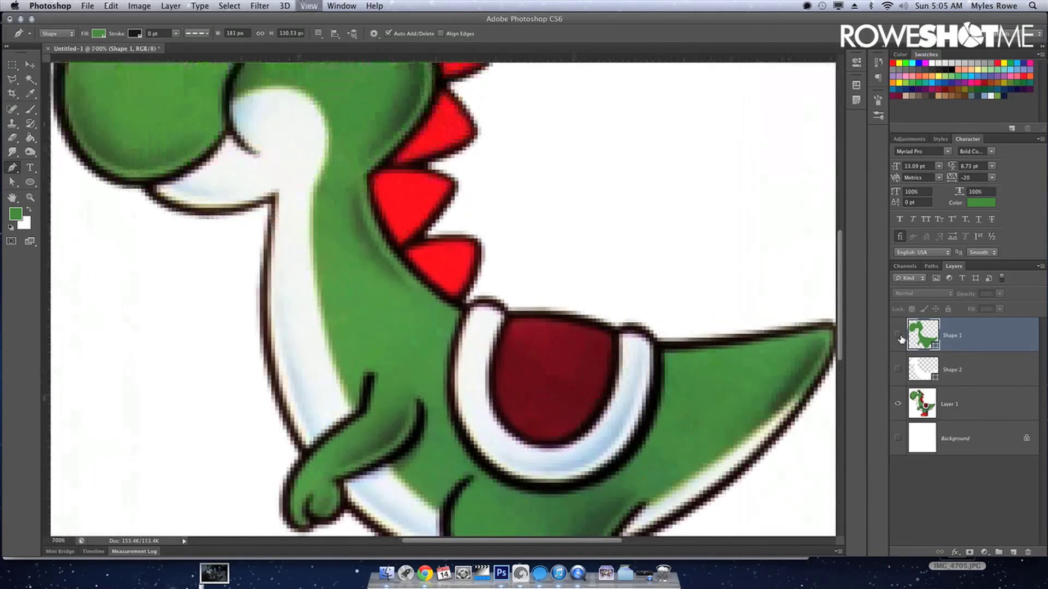
key(ctrl+plus)
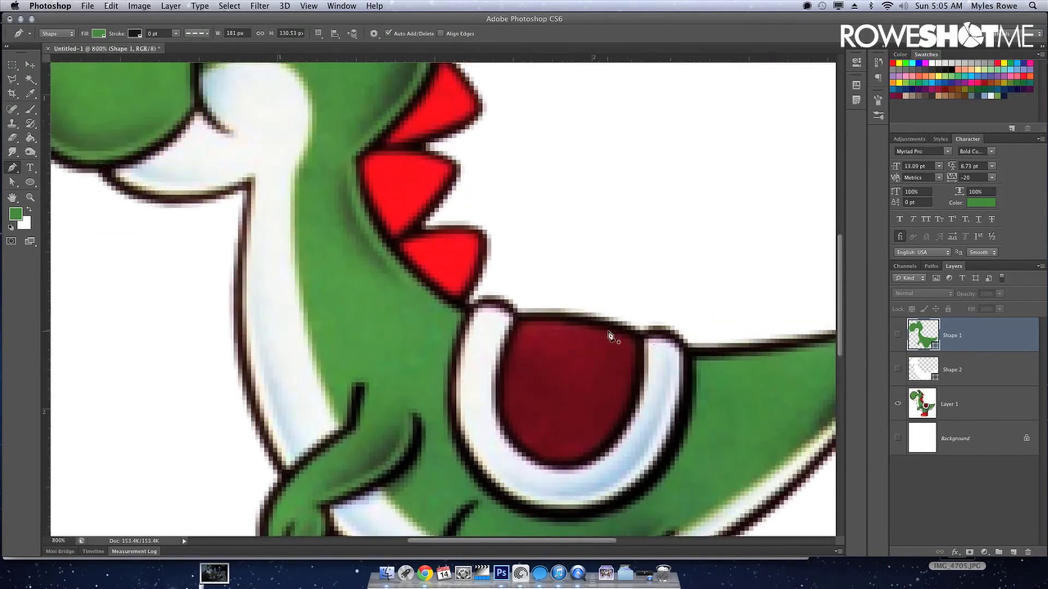
click(641, 340)
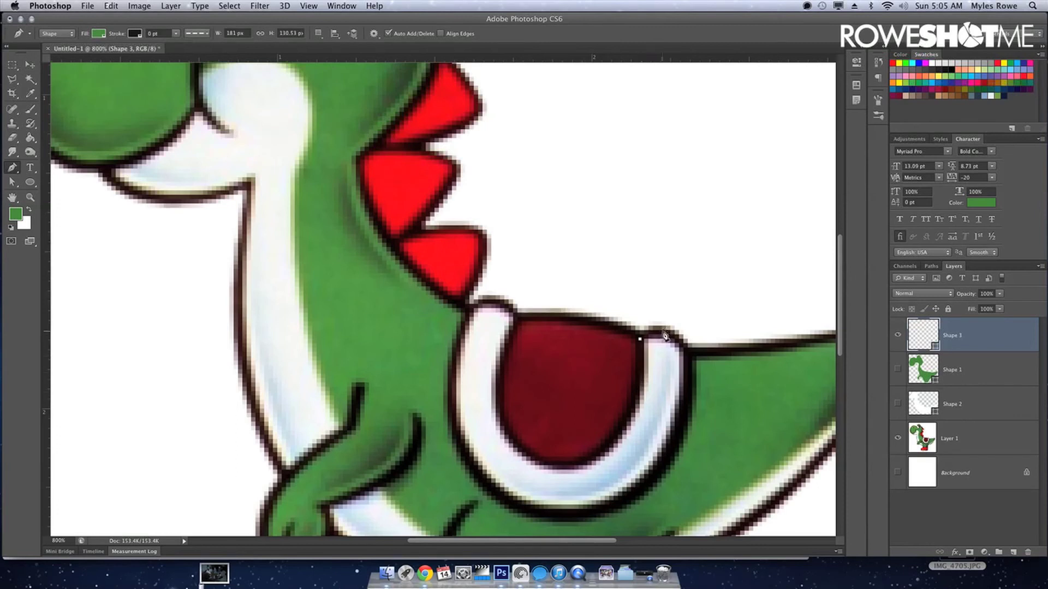
drag(677, 339, 686, 377)
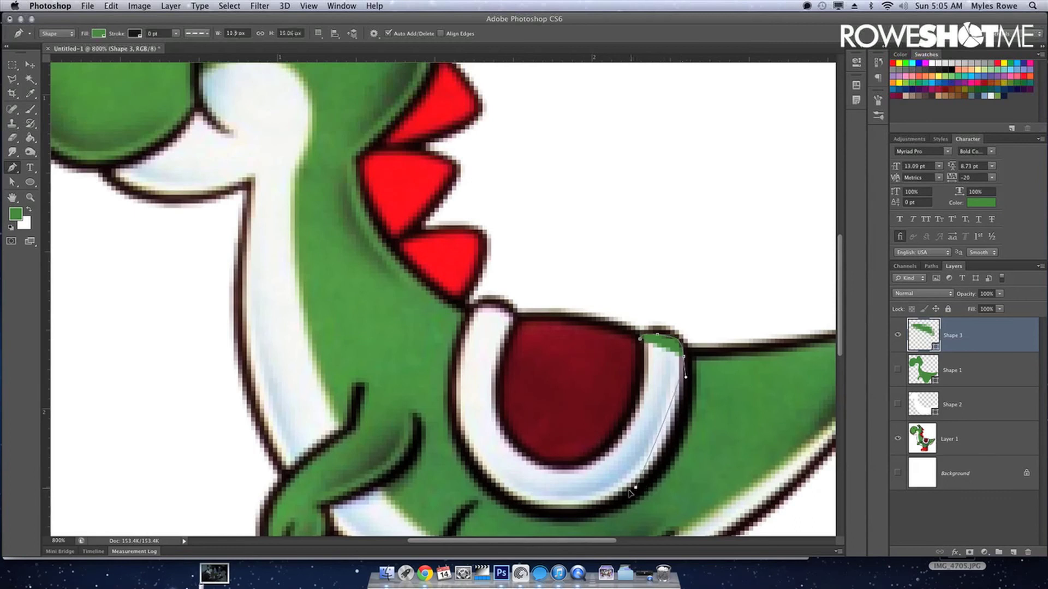
drag(635, 487, 599, 513)
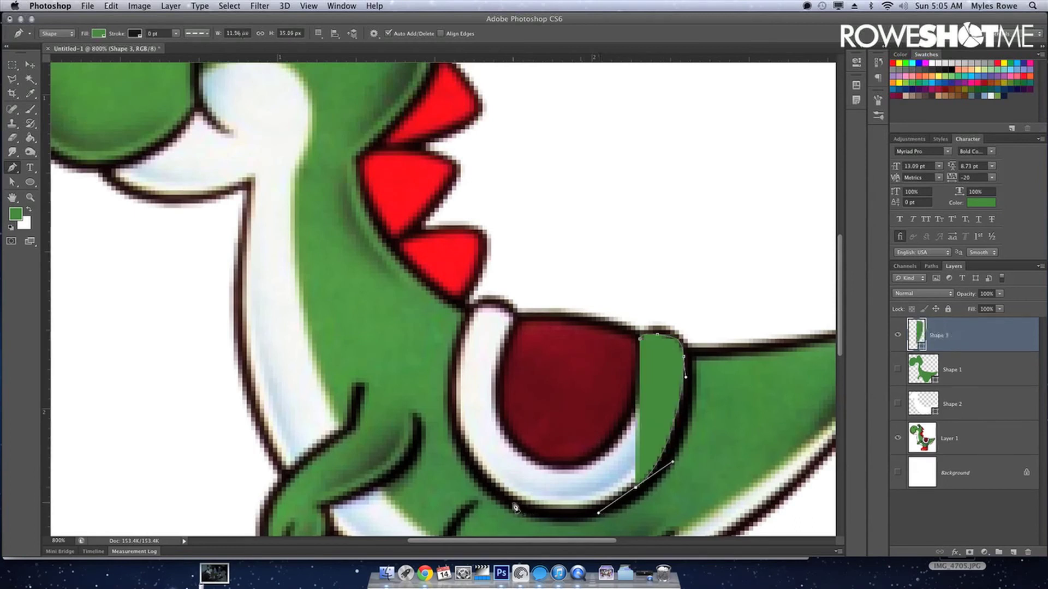
drag(500, 491, 468, 461)
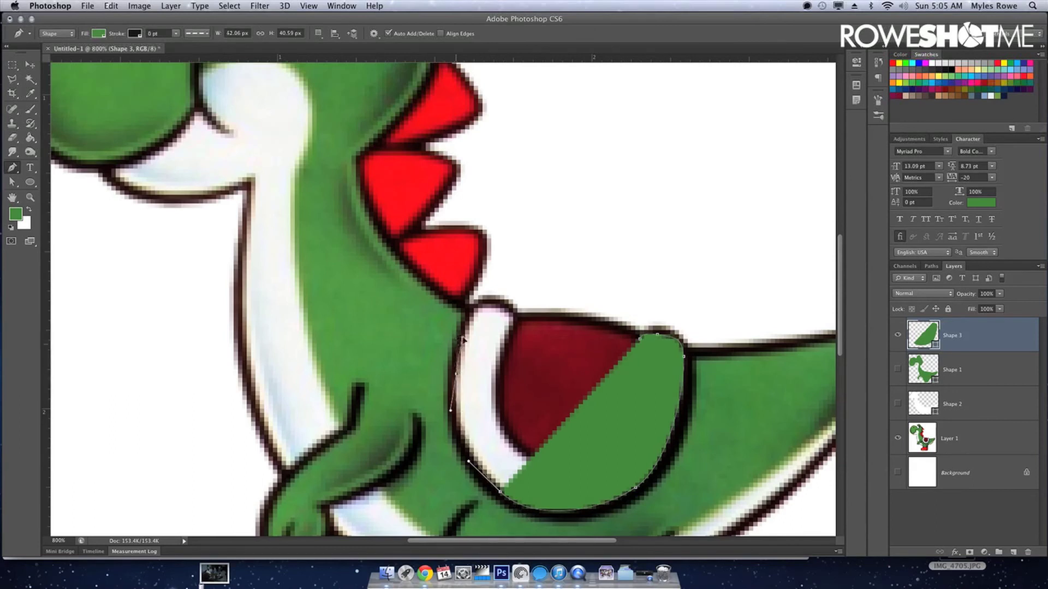
mouse_move(456, 373)
mouse_down()
mouse_move(490, 307)
mouse_move(503, 303)
mouse_move(509, 326)
mouse_up()
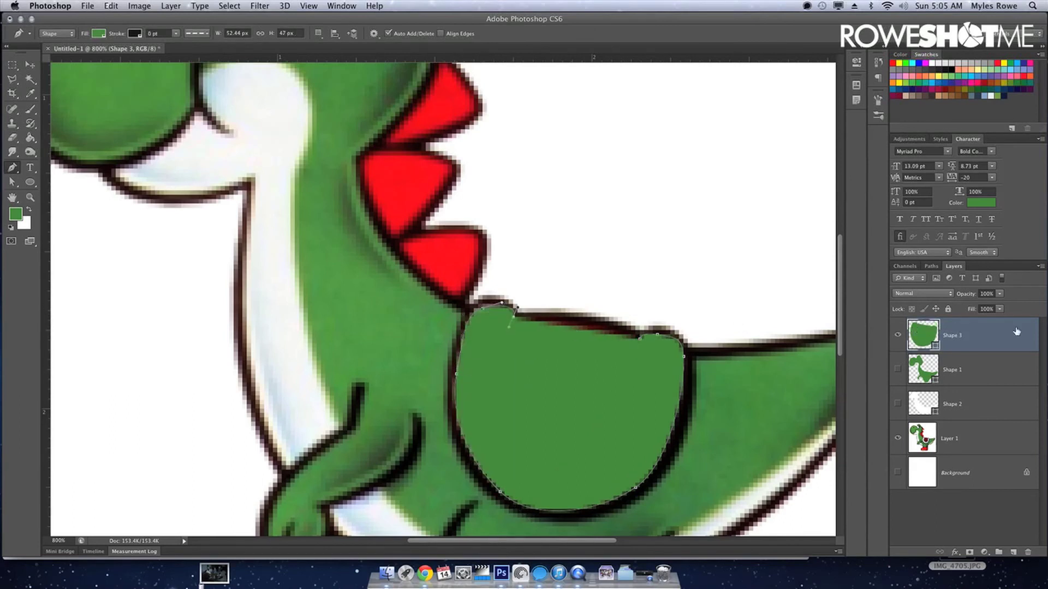
Set Shape 3's Fill to 0% and finish the path as a closed U around the mouth.
click(980, 311)
text(0)
key(Return)
drag(510, 440, 536, 472)
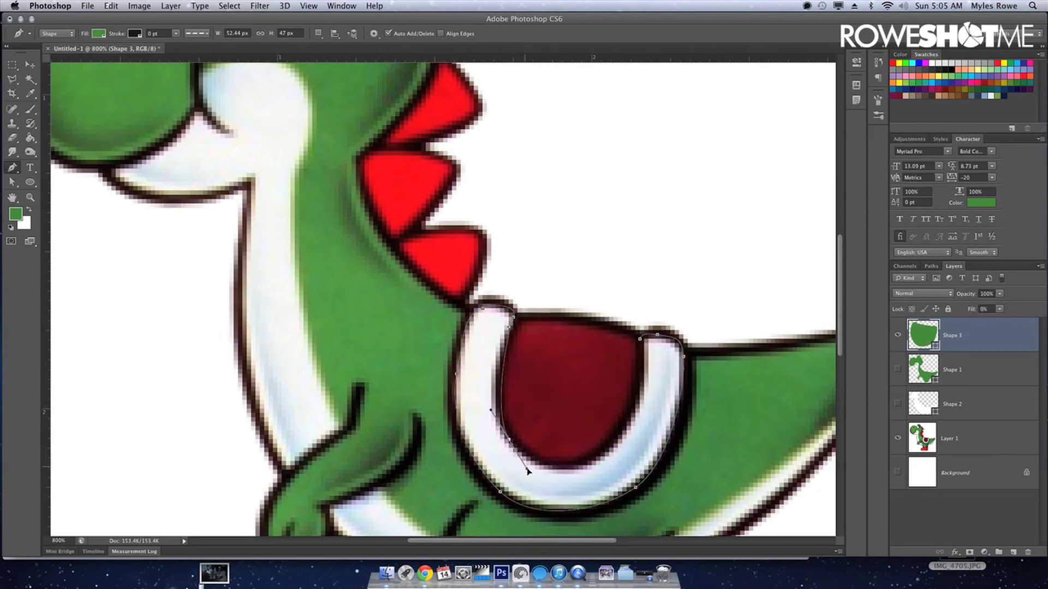
drag(626, 418, 646, 369)
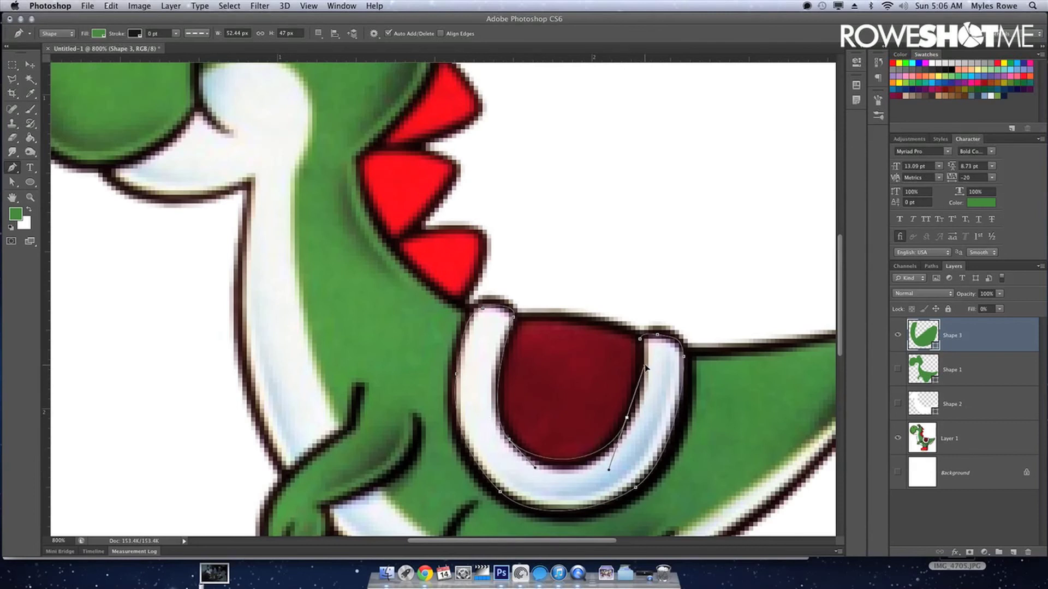
click(642, 343)
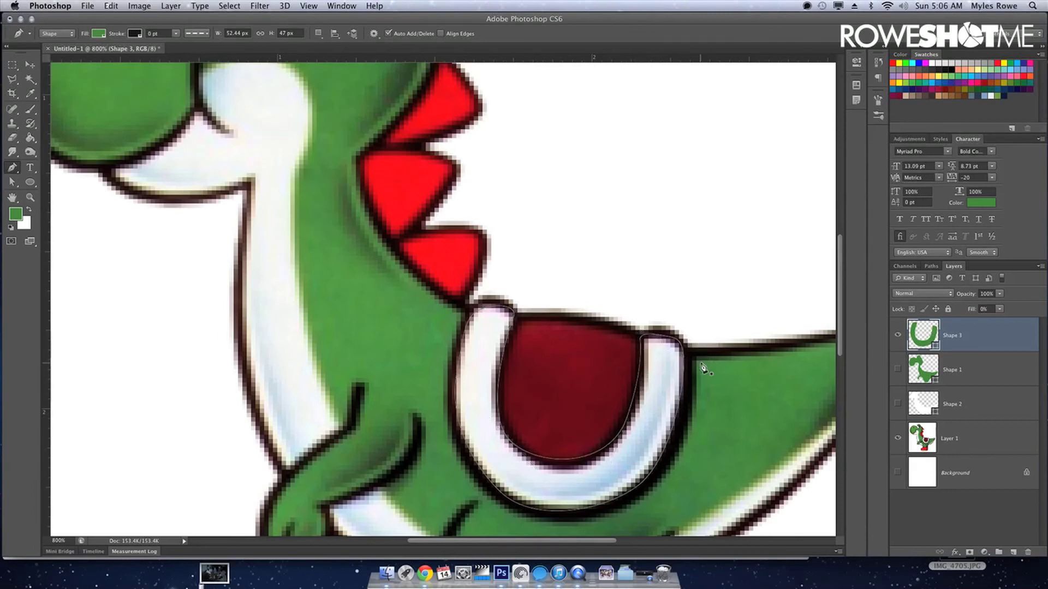
Fill Shape 3 solid white at 100% Fill and try a thin solid stroke.
key(ctrl+BackSpace)
drag(970, 310, 988, 308)
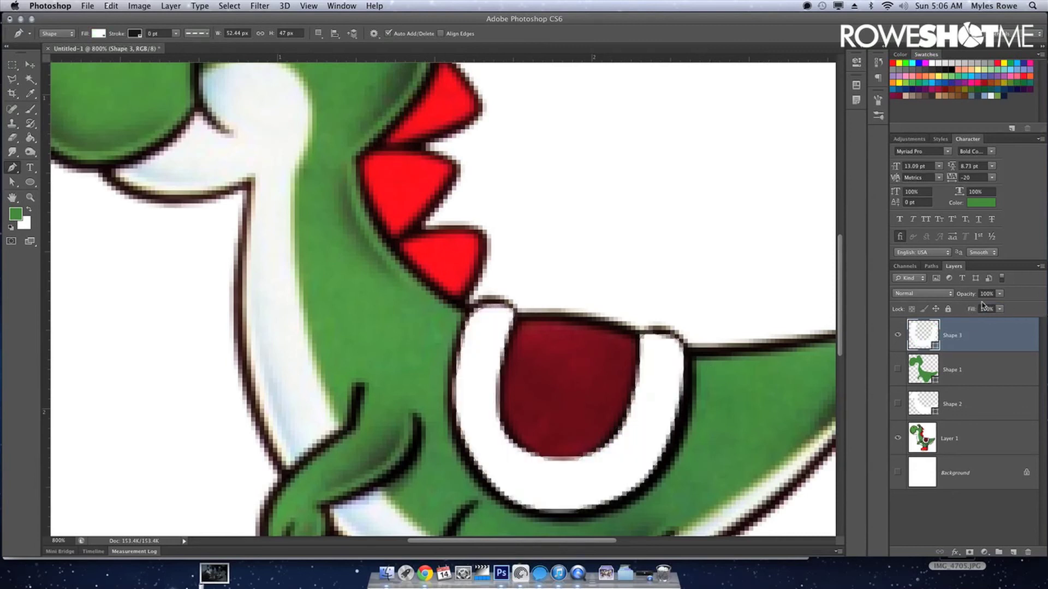
click(176, 33)
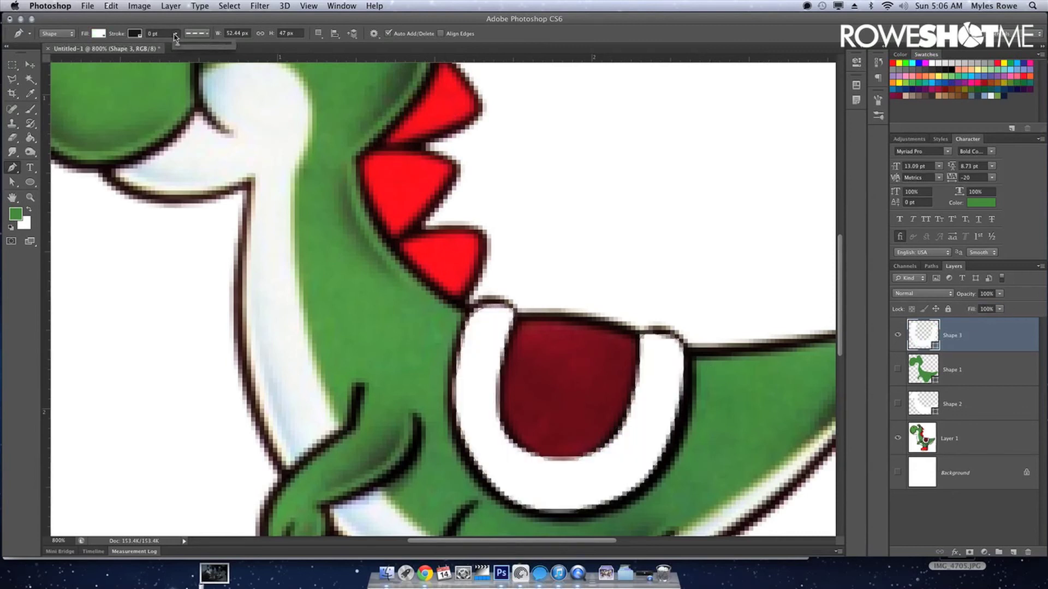
drag(174, 46, 192, 41)
click(197, 33)
click(197, 68)
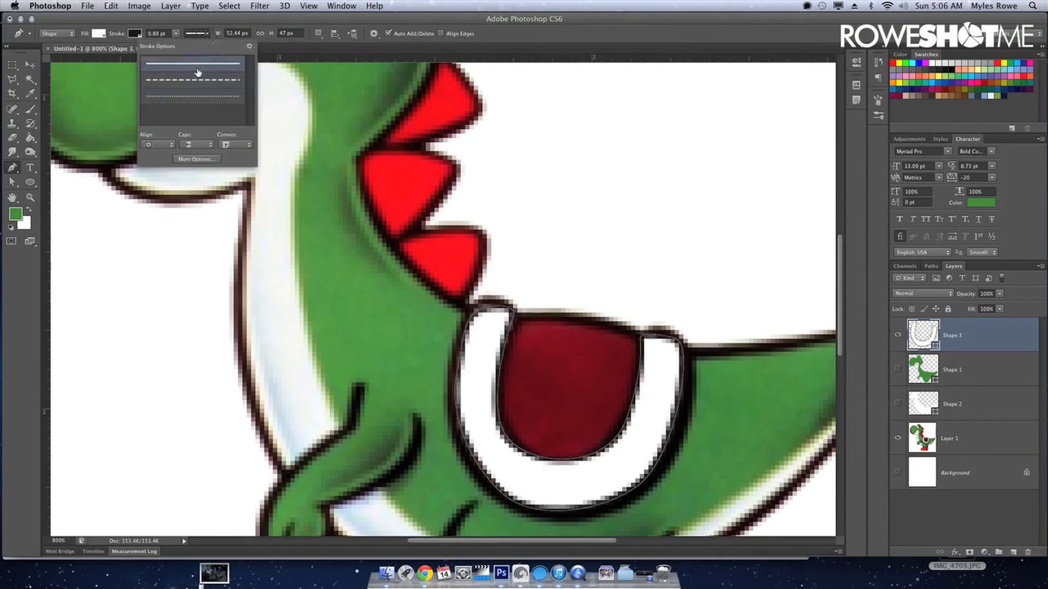
click(194, 33)
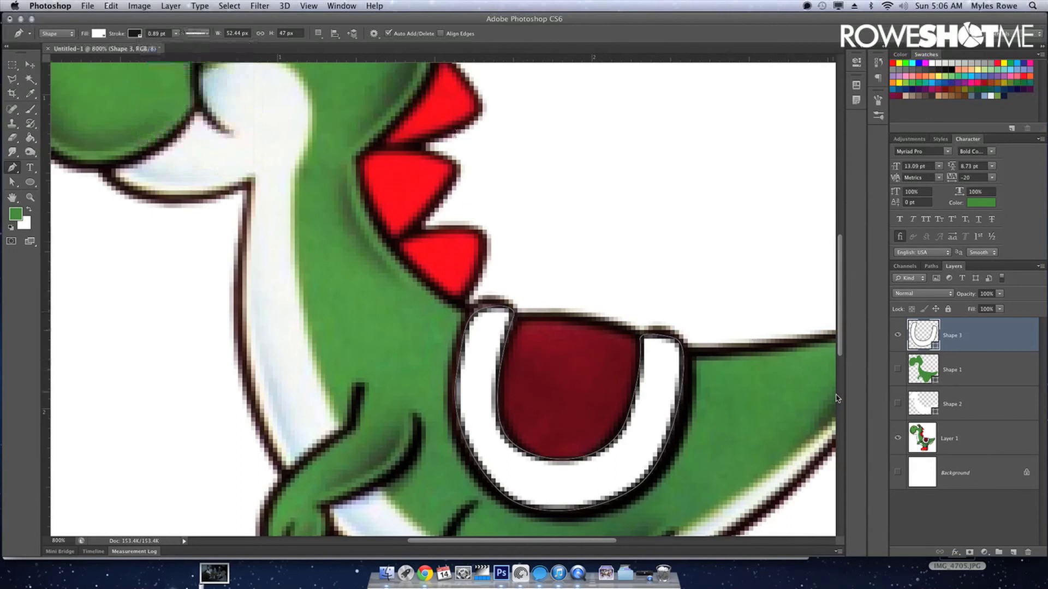
Try a thicker stroke on Shape 3, checking it with the other layers toggled off and on.
click(899, 439)
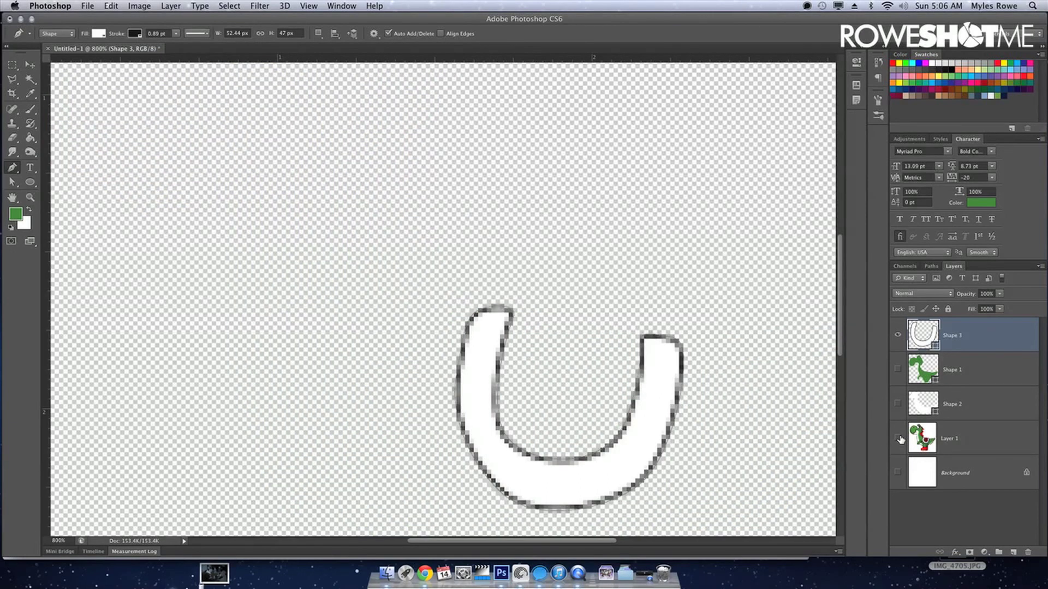
click(176, 34)
drag(184, 48, 180, 51)
click(176, 40)
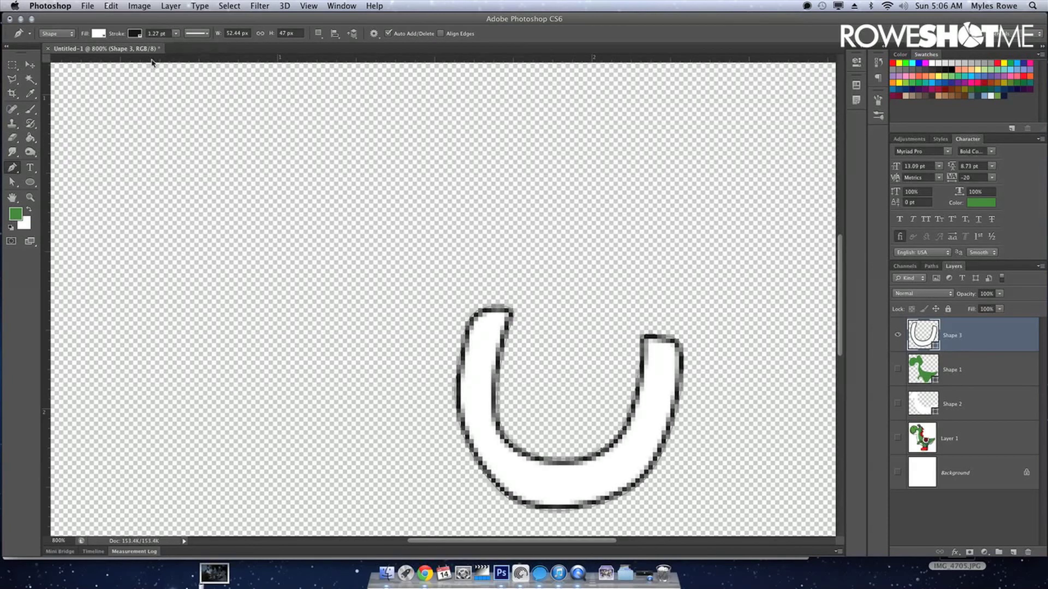
click(897, 369)
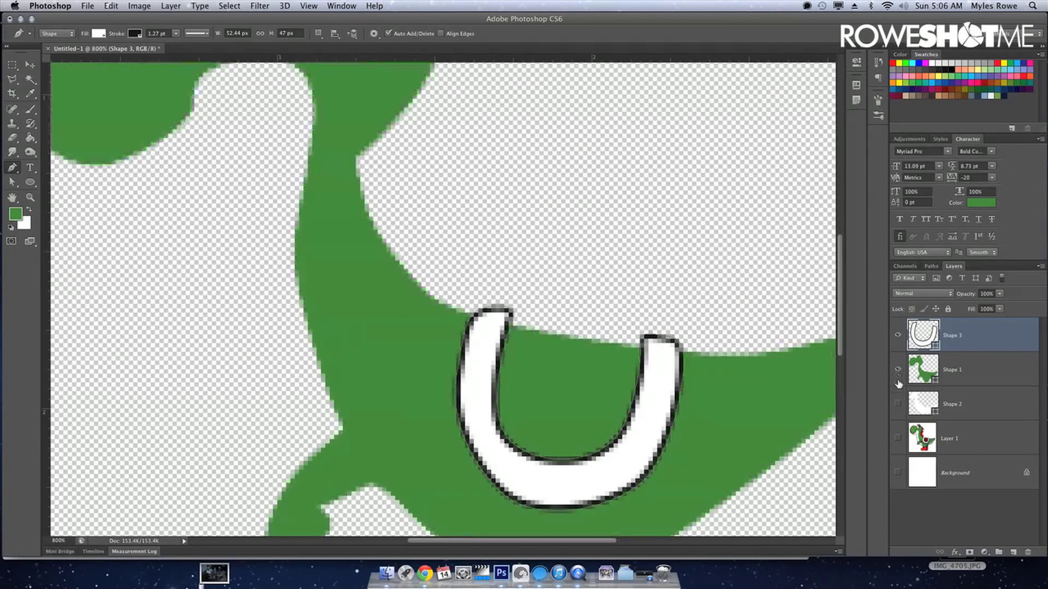
click(898, 402)
click(898, 438)
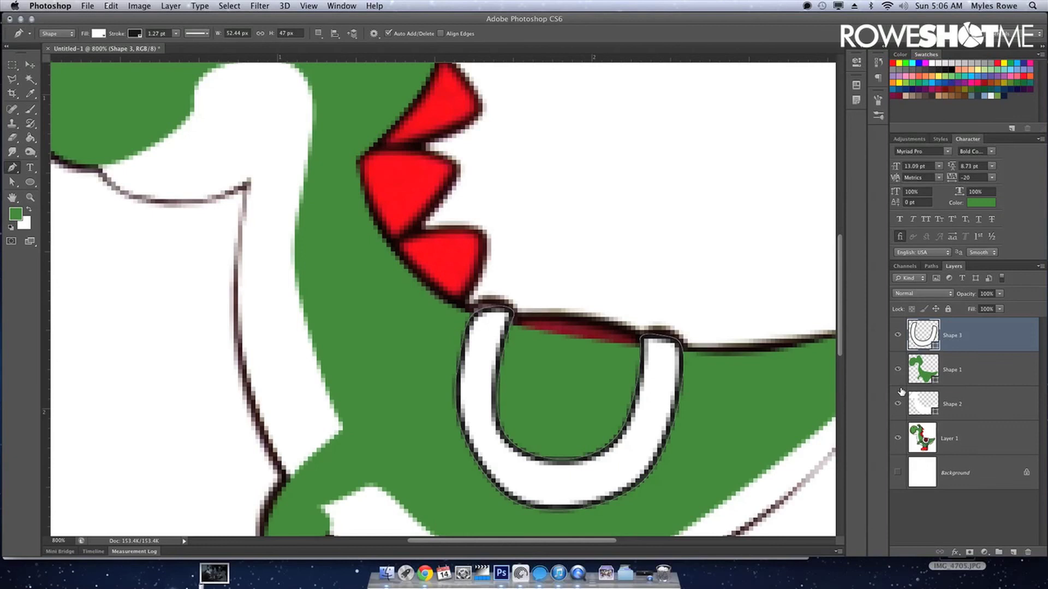
Undo the stroke changes, hide the path outlines, and hide the body and belly shapes.
key(ctrl+z)
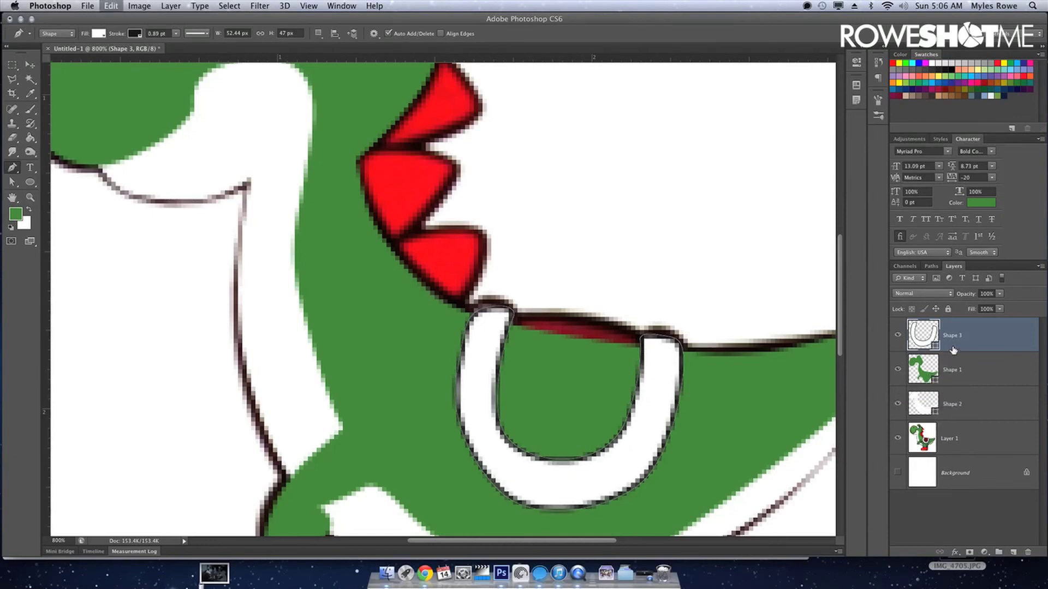
key(ctrl+alt+z)
key(ctrl+alt+z)
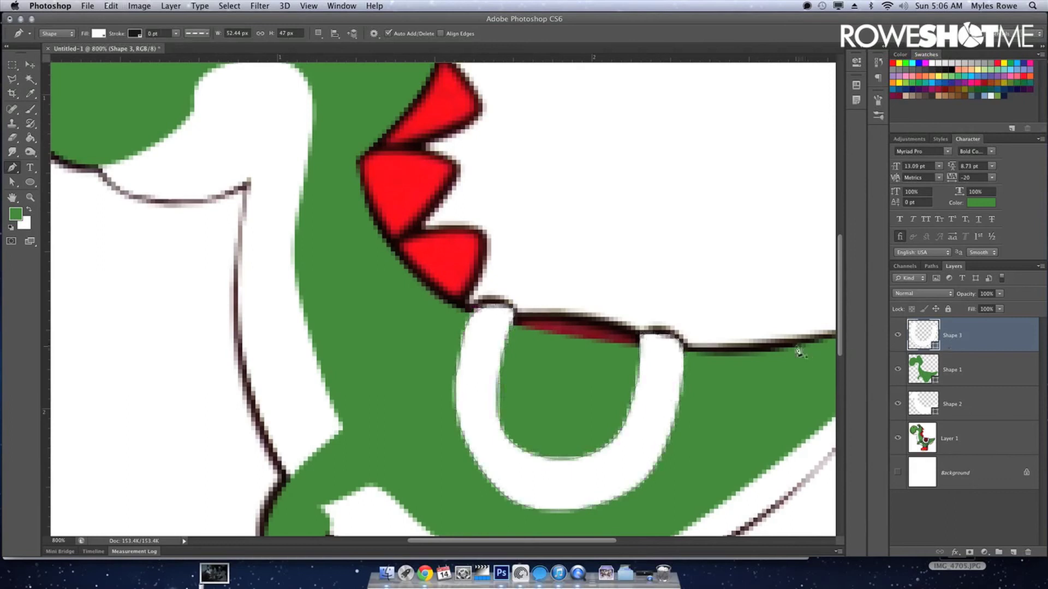
key(ctrl+h)
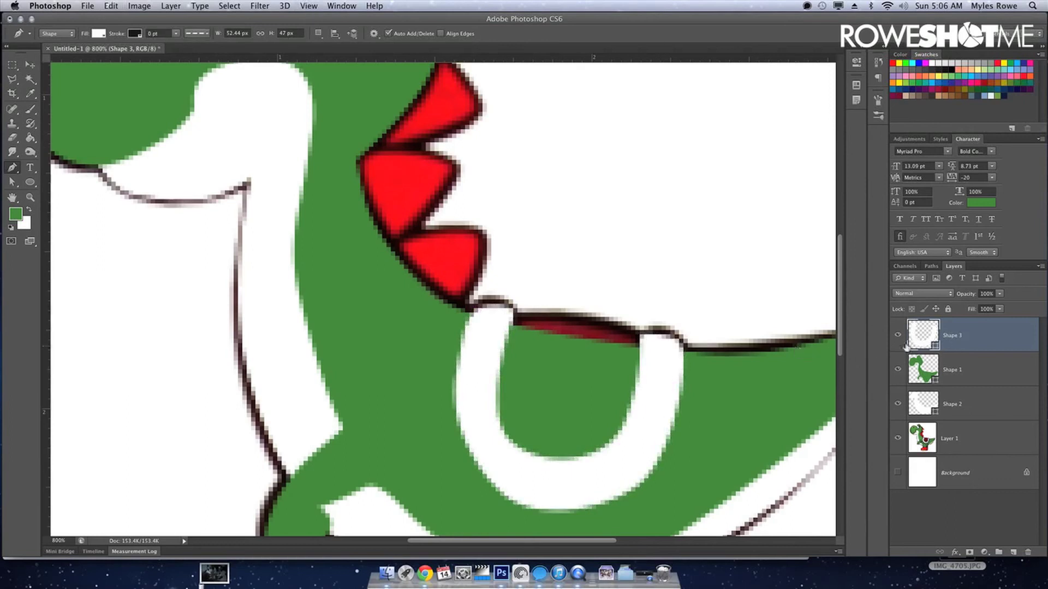
click(896, 370)
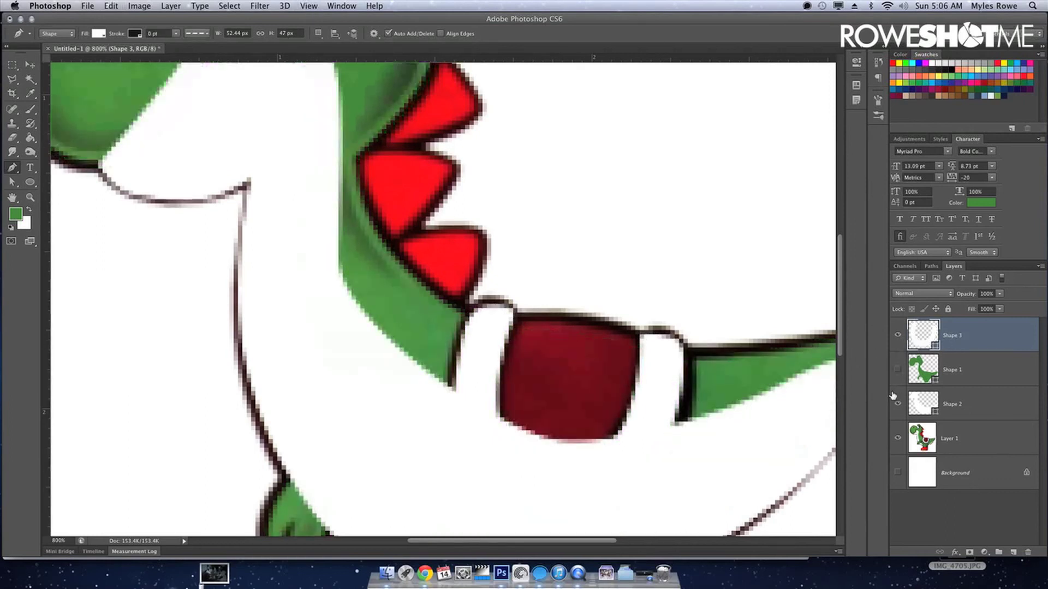
click(895, 401)
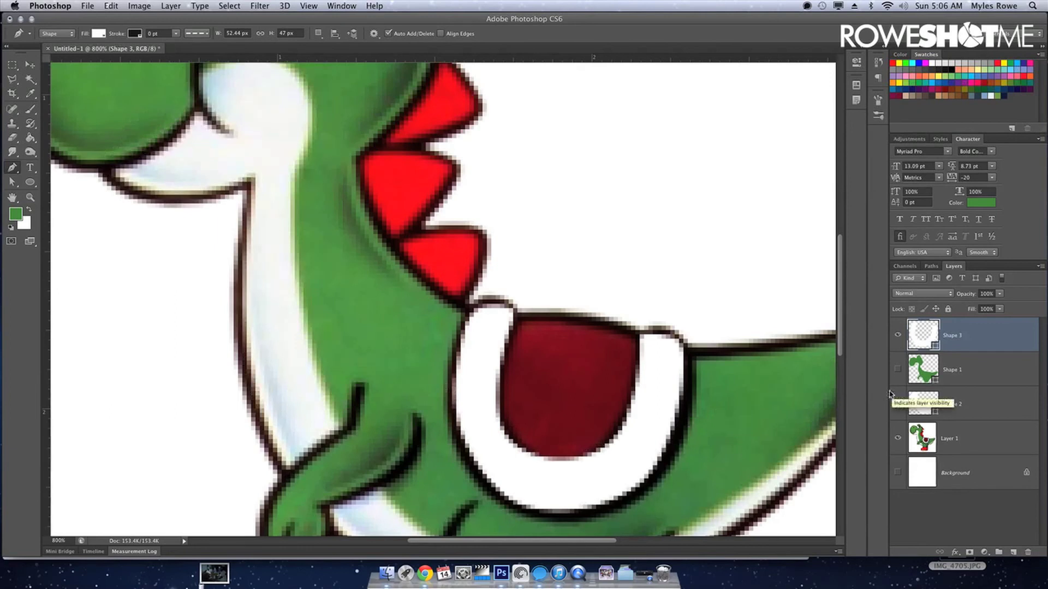
Sample the mouth's dark red and pen-draw a closed Shape 4 around Yoshi's mouth.
key(i)
click(608, 371)
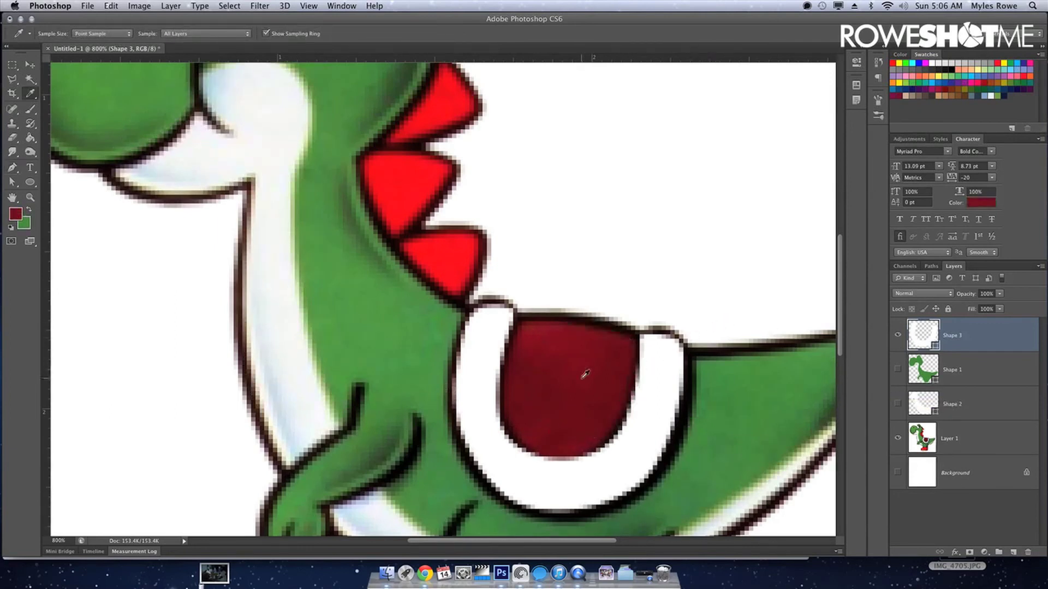
key(p)
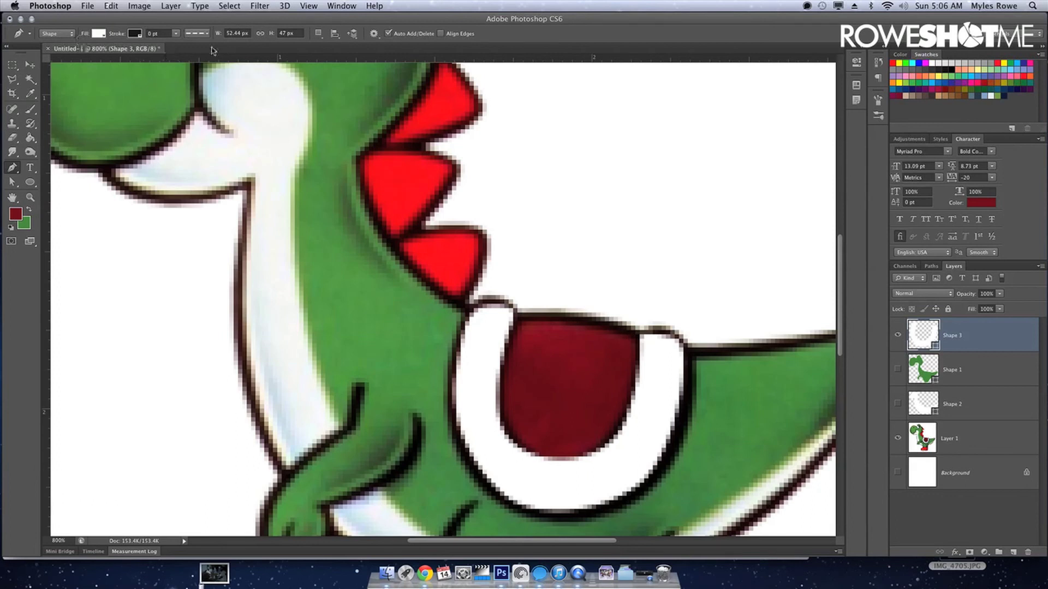
drag(636, 340, 605, 469)
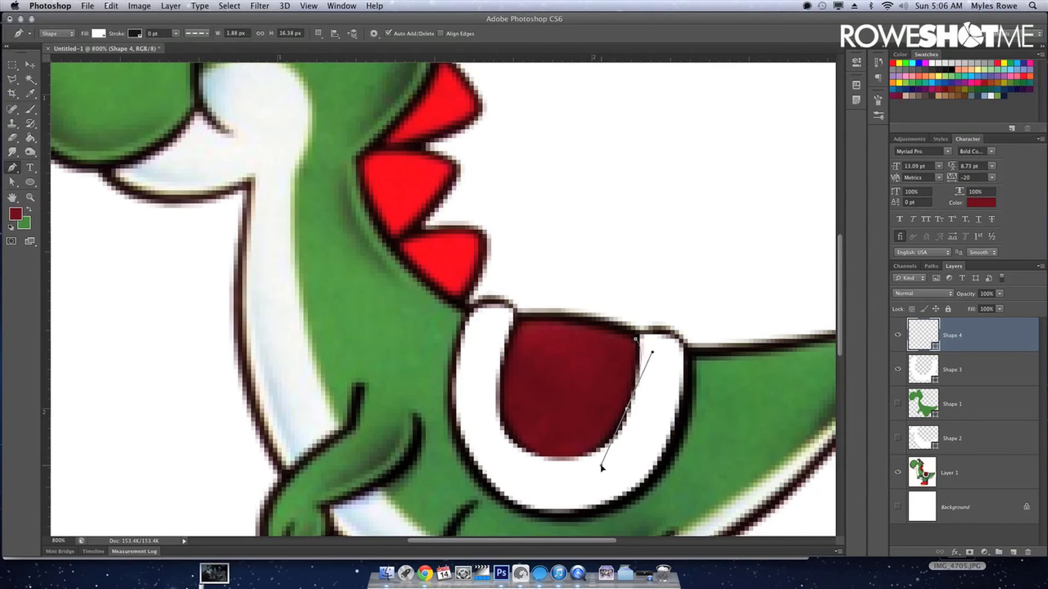
drag(543, 466, 515, 457)
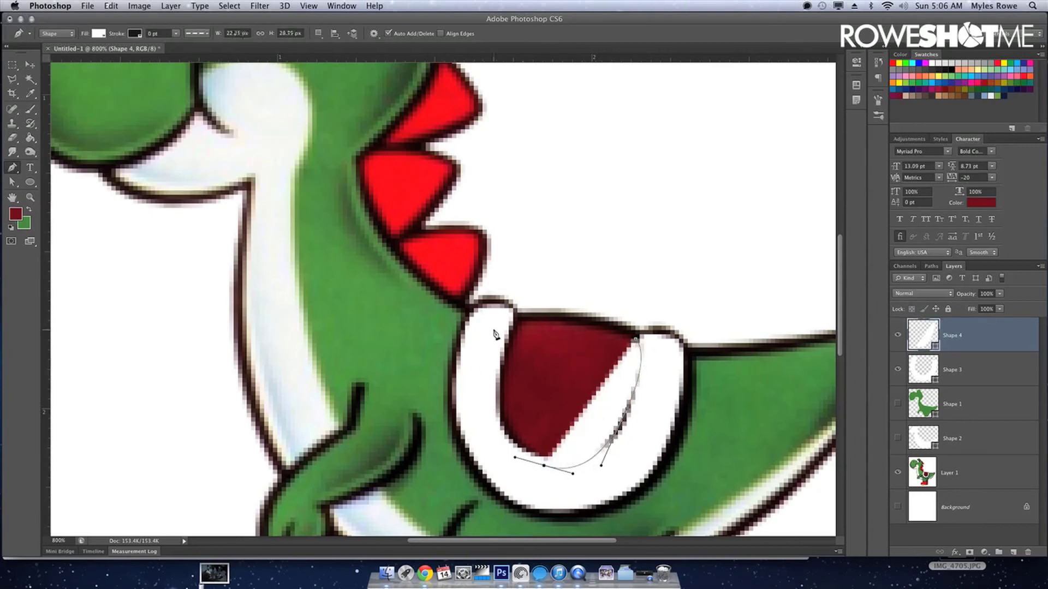
drag(496, 361, 509, 313)
click(509, 313)
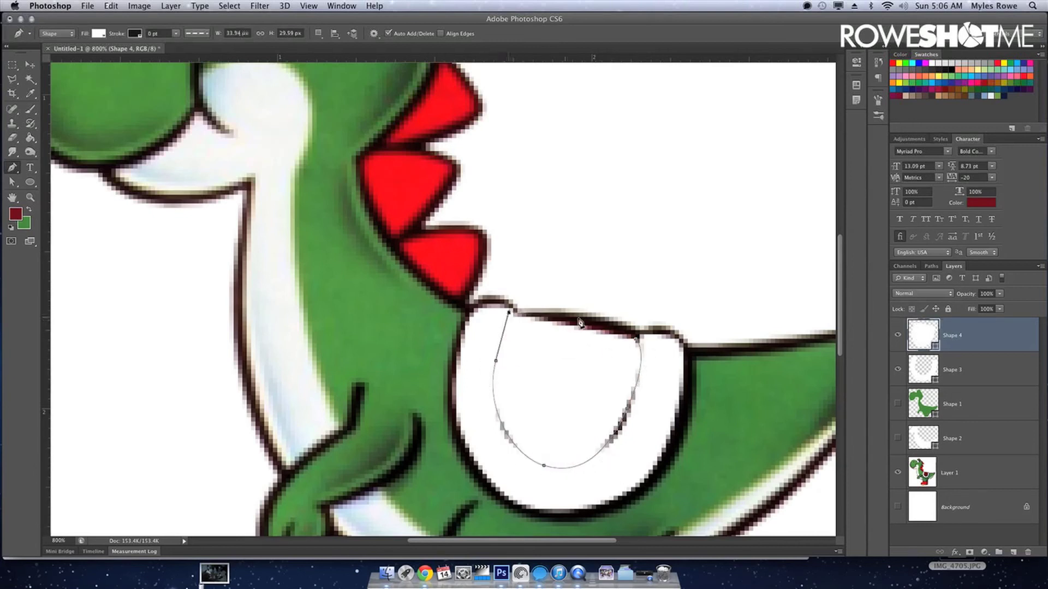
key(ctrl+z)
drag(637, 339, 652, 352)
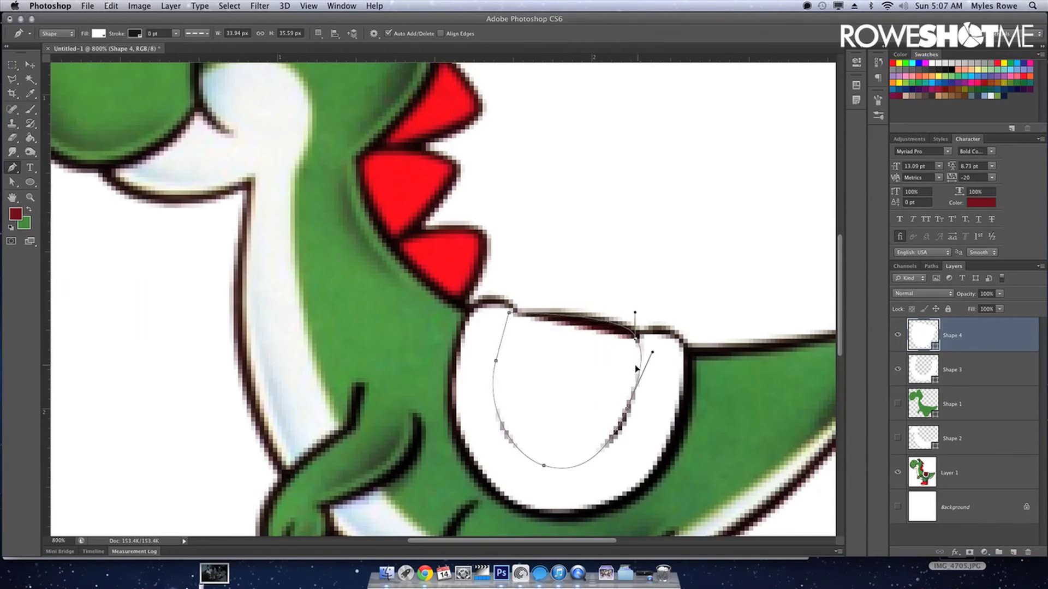
Adjust Shape 4's top-right anchor, fill it dark red, and move it below Shape 3.
key(a)
drag(637, 339, 641, 339)
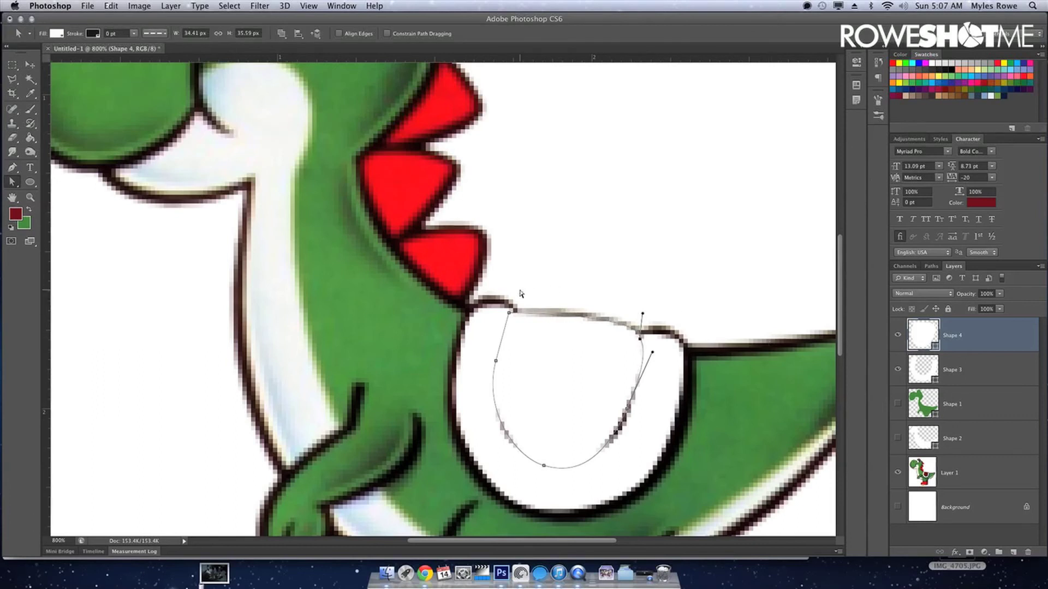
key(x)
key(ctrl+BackSpace)
key(v)
drag(999, 336, 985, 384)
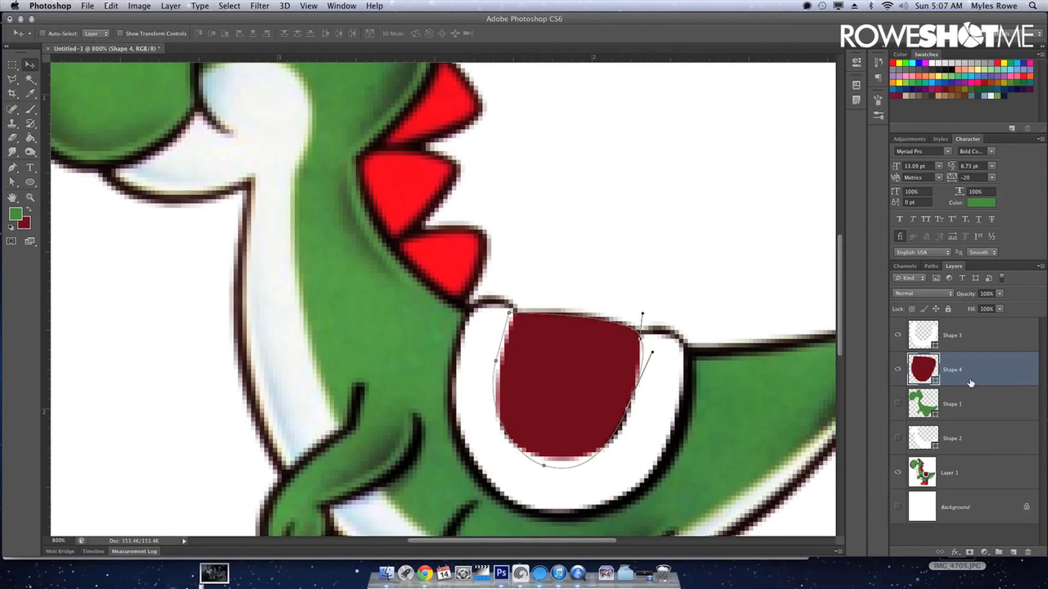
Show the body and belly shapes again and pan up to Yoshi's head.
click(898, 405)
click(898, 439)
mouse_move(720, 393)
mouse_down()
mouse_move(566, 283)
mouse_move(610, 260)
mouse_move(594, 227)
mouse_move(633, 335)
mouse_move(600, 285)
mouse_move(526, 398)
mouse_up()
drag(525, 290, 516, 327)
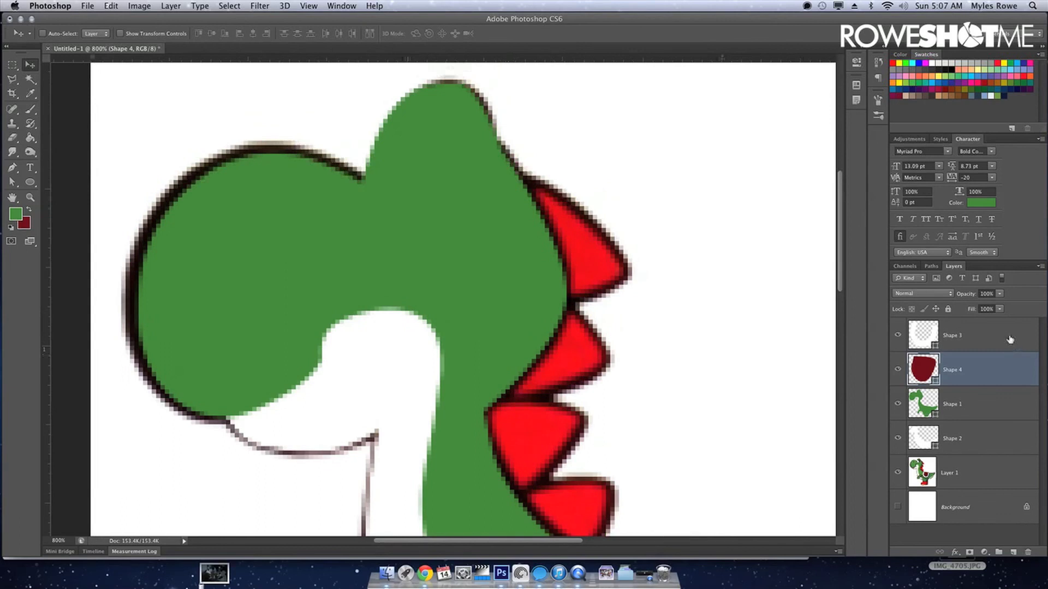
Trace the top back spike as Shape 5 and move it behind the green body.
click(1007, 337)
key(p)
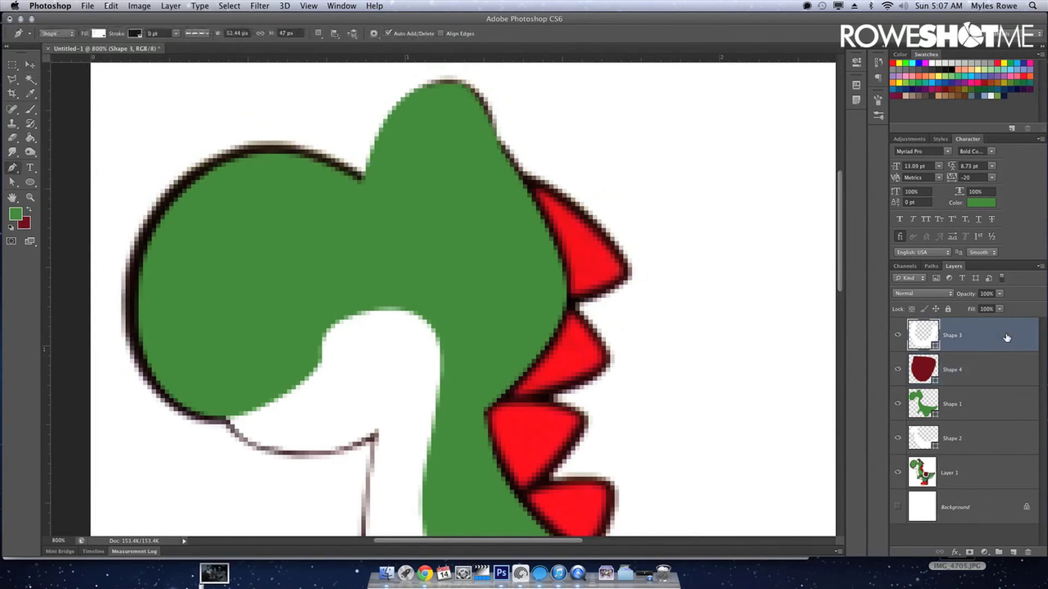
click(520, 179)
drag(585, 220, 611, 240)
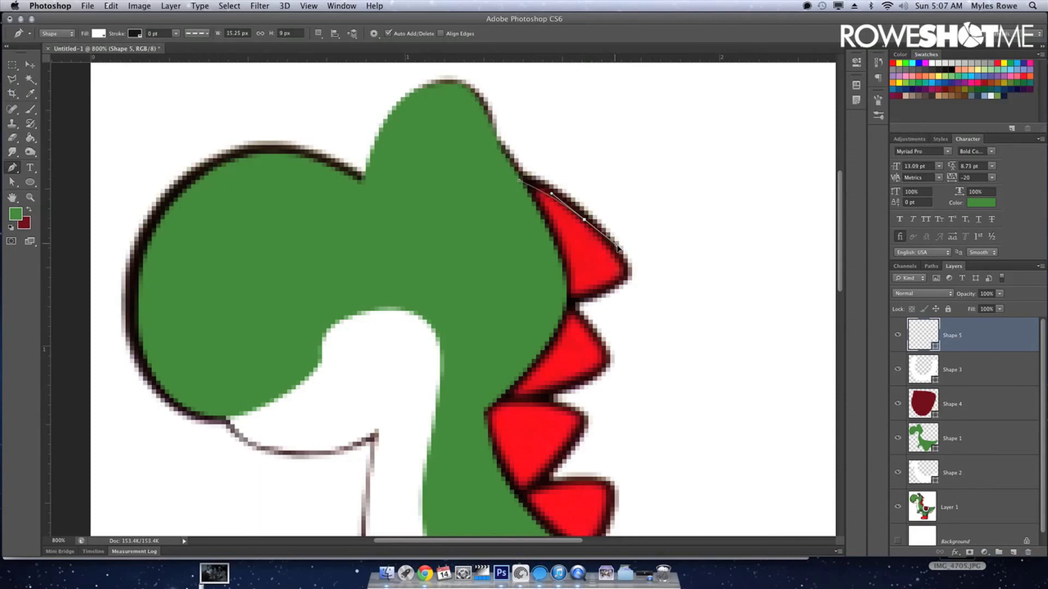
click(626, 277)
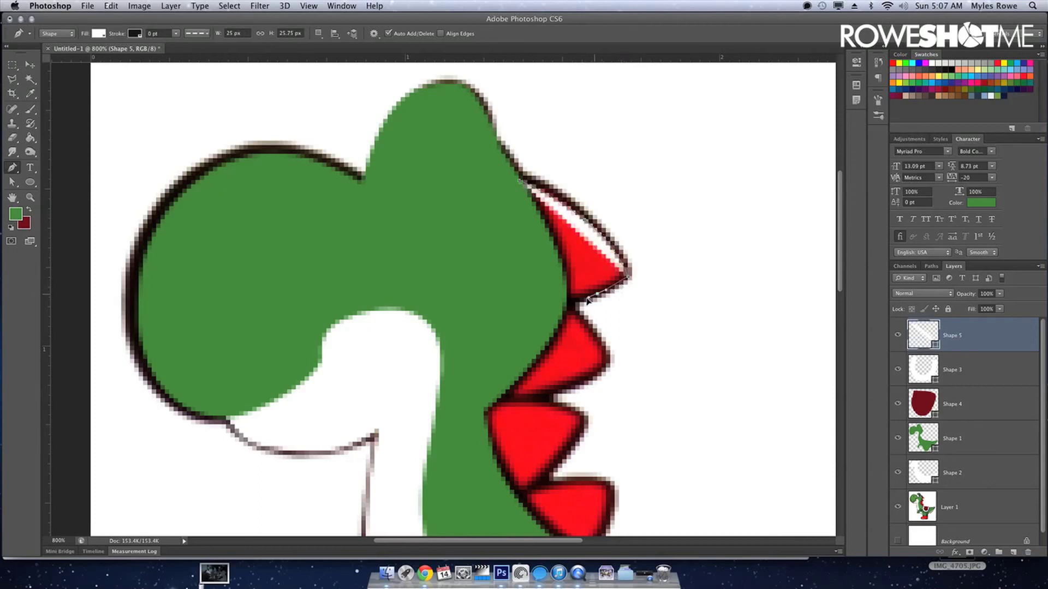
click(571, 302)
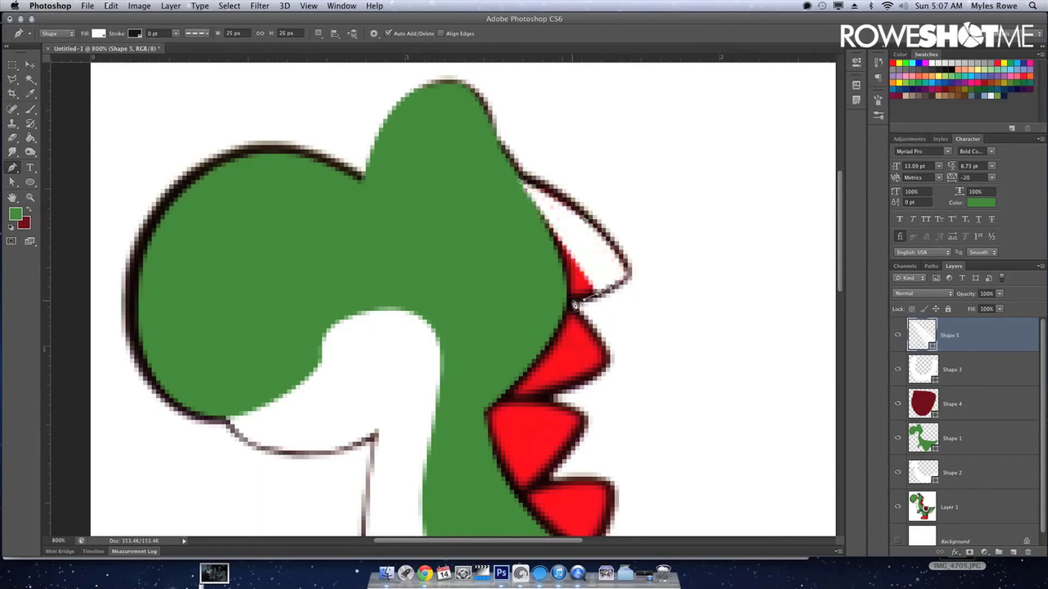
click(521, 185)
key(super+BackSpace)
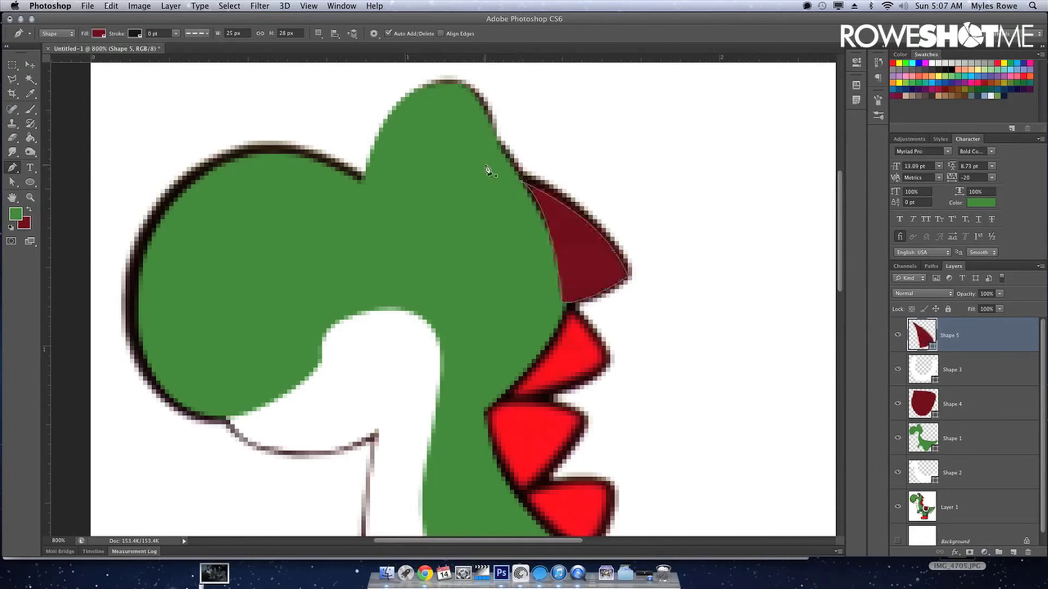
key(super+bracketleft)
key(super+bracketleft)
key(super+bracketleft)
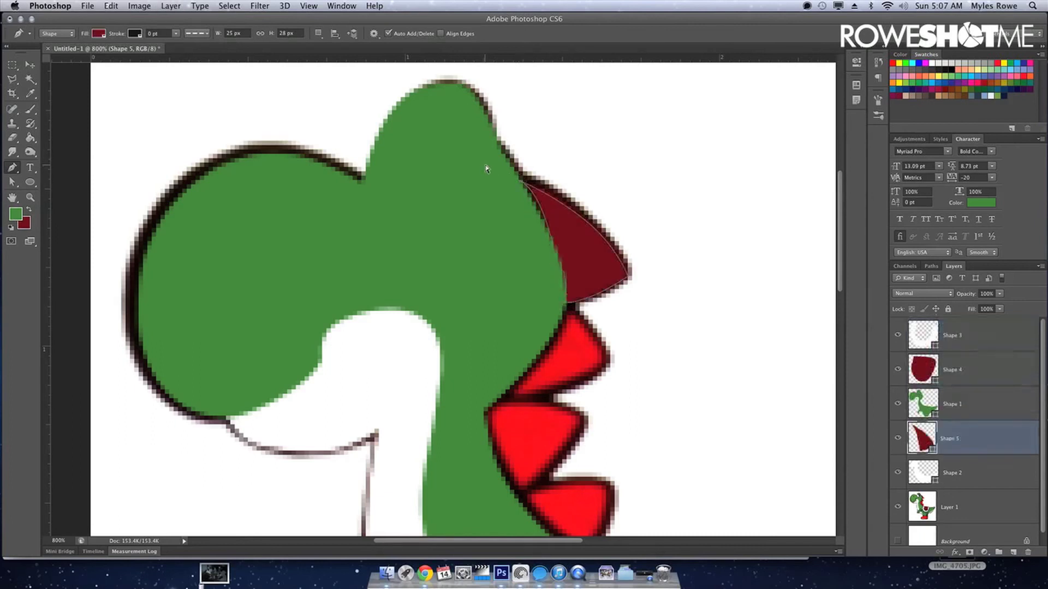
Recolour the top spike with bright red sampled from an existing spike.
key(i)
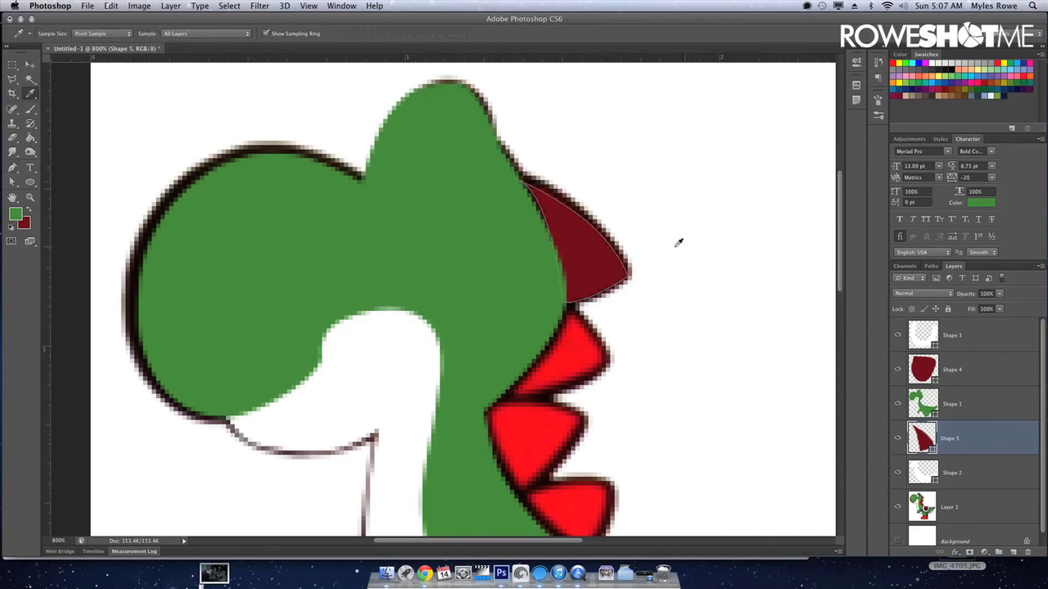
key(x)
alt+click(574, 341)
key(super+BackSpace)
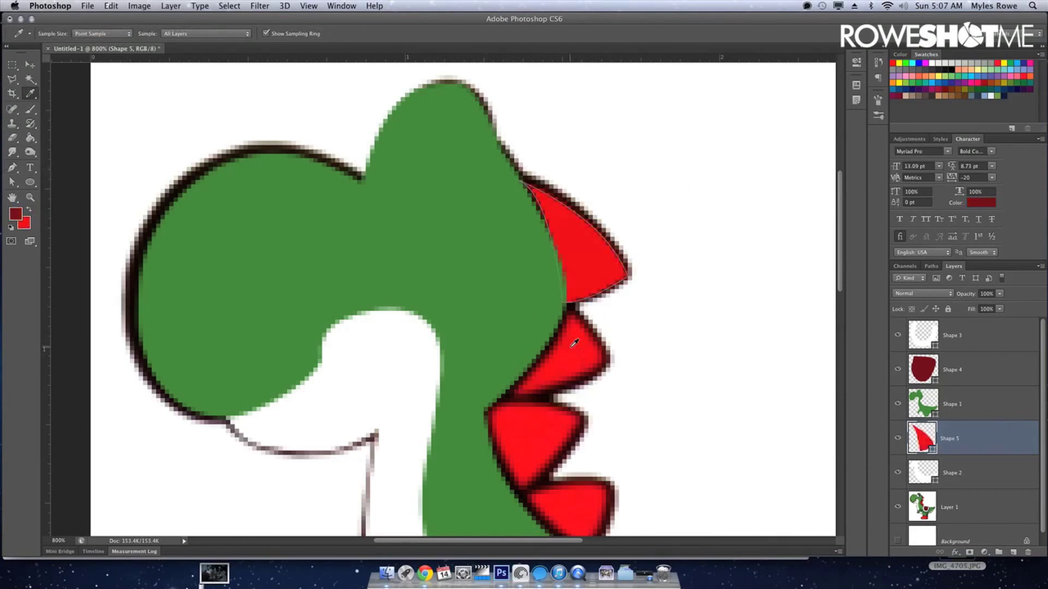
Trace the second back spike as a new red shape, Shape 6.
key(p)
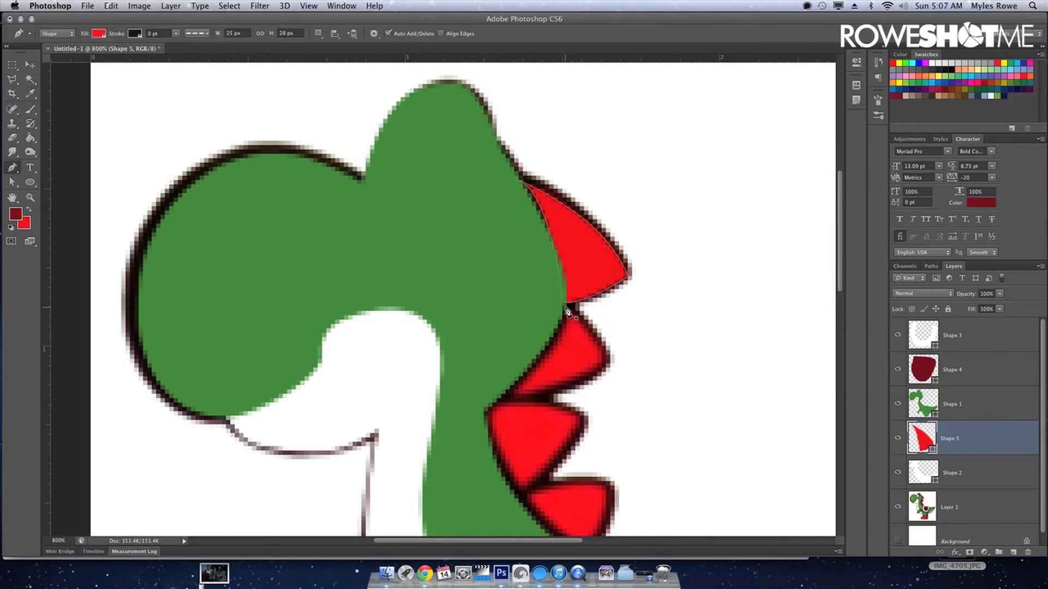
click(567, 309)
click(603, 346)
click(611, 364)
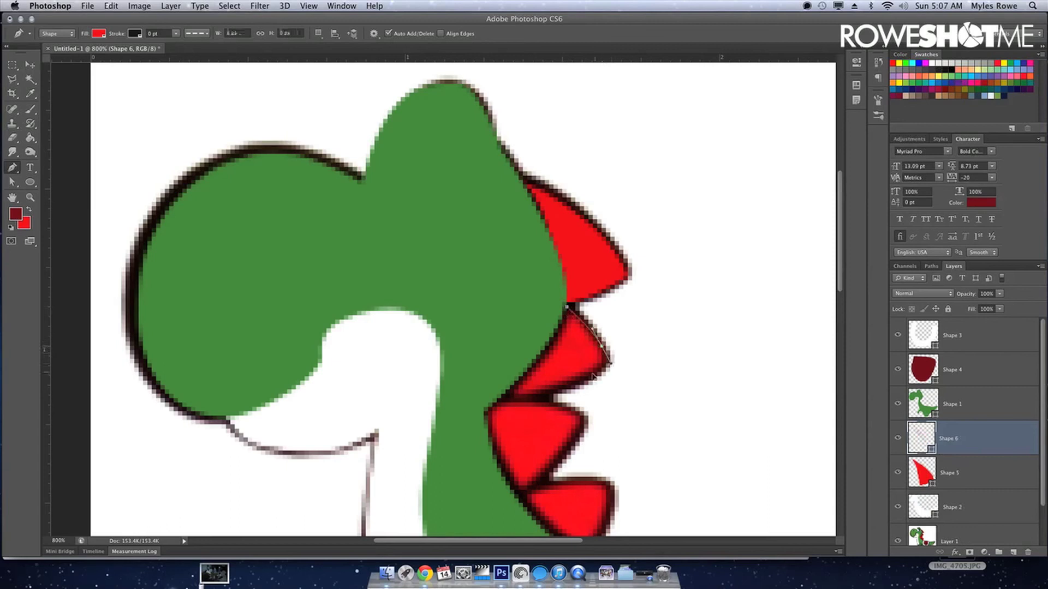
drag(558, 390, 521, 401)
click(484, 404)
click(567, 307)
click(567, 309)
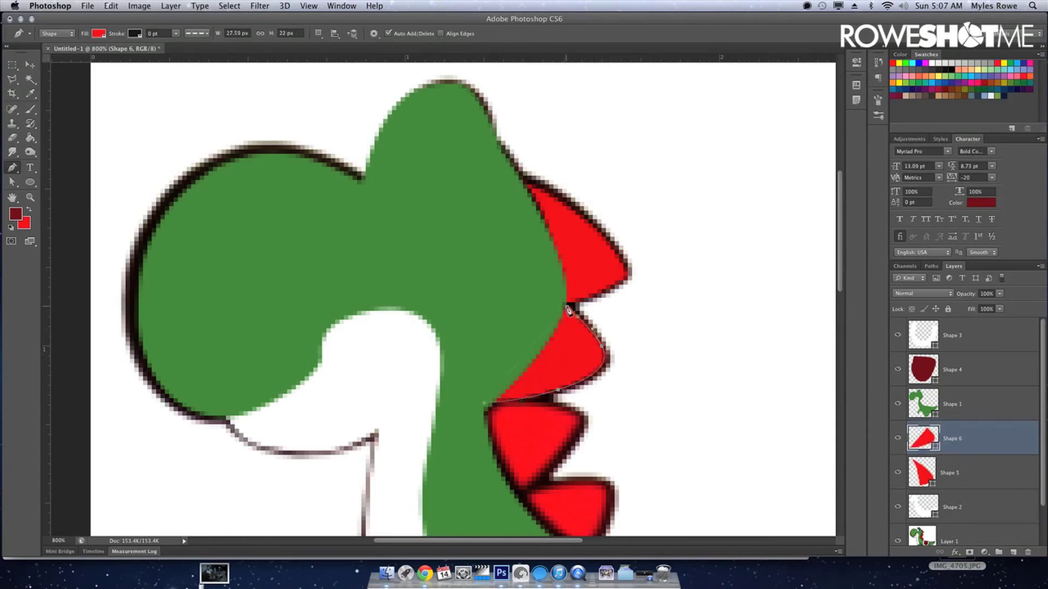
Trace the third and fourth back spikes as Shapes 7 and 8.
click(489, 407)
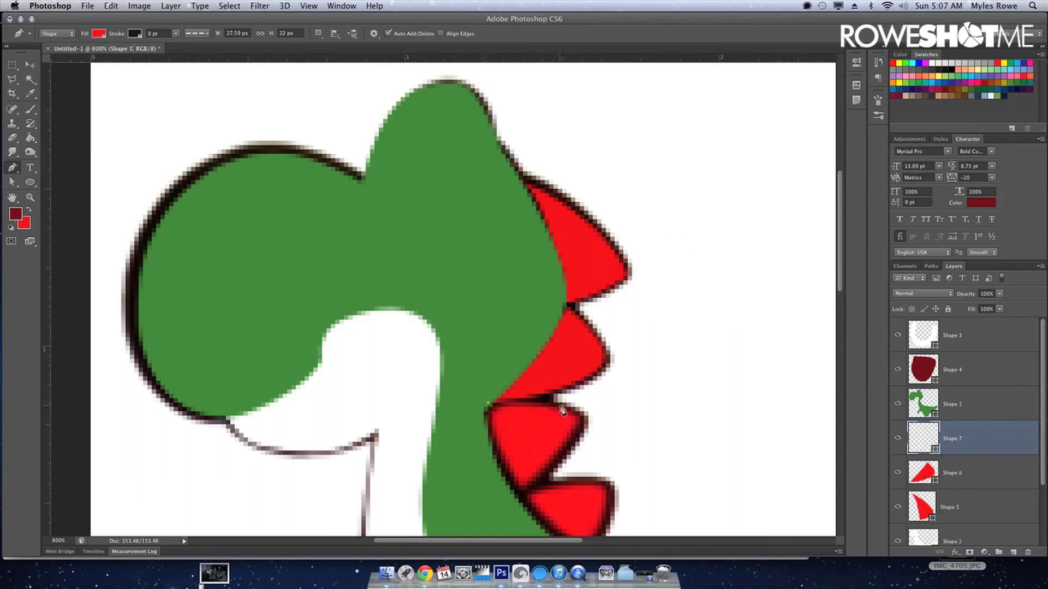
drag(586, 419, 594, 429)
click(532, 491)
click(490, 407)
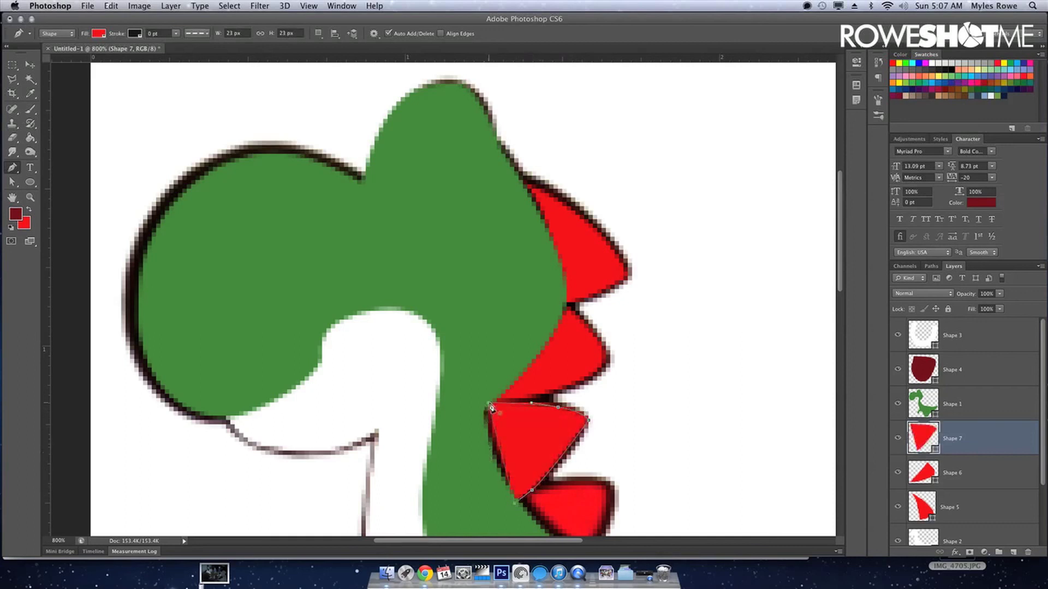
drag(522, 419, 479, 278)
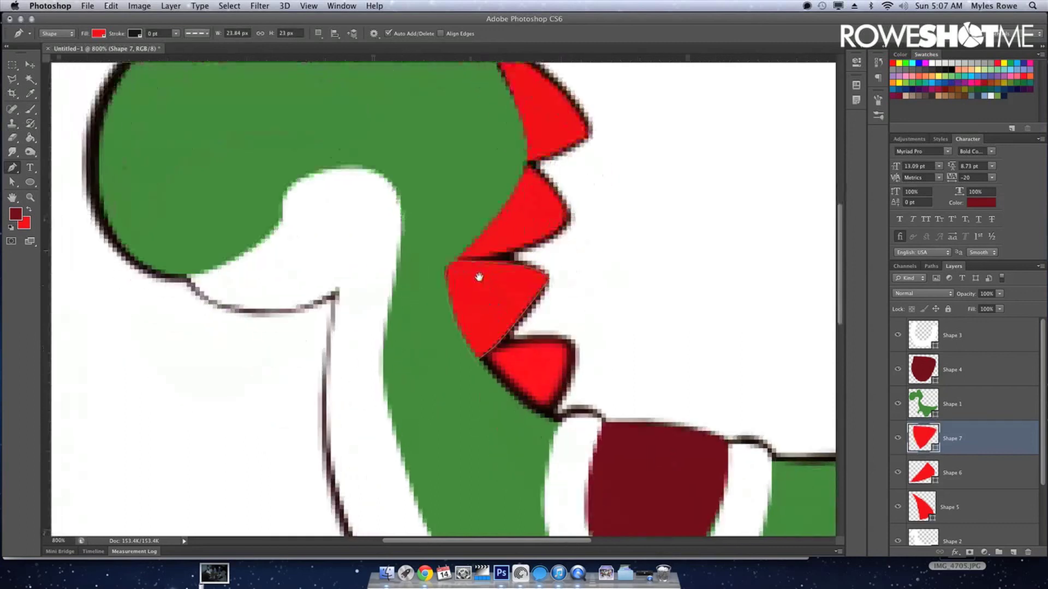
click(474, 360)
drag(522, 341, 553, 340)
click(570, 340)
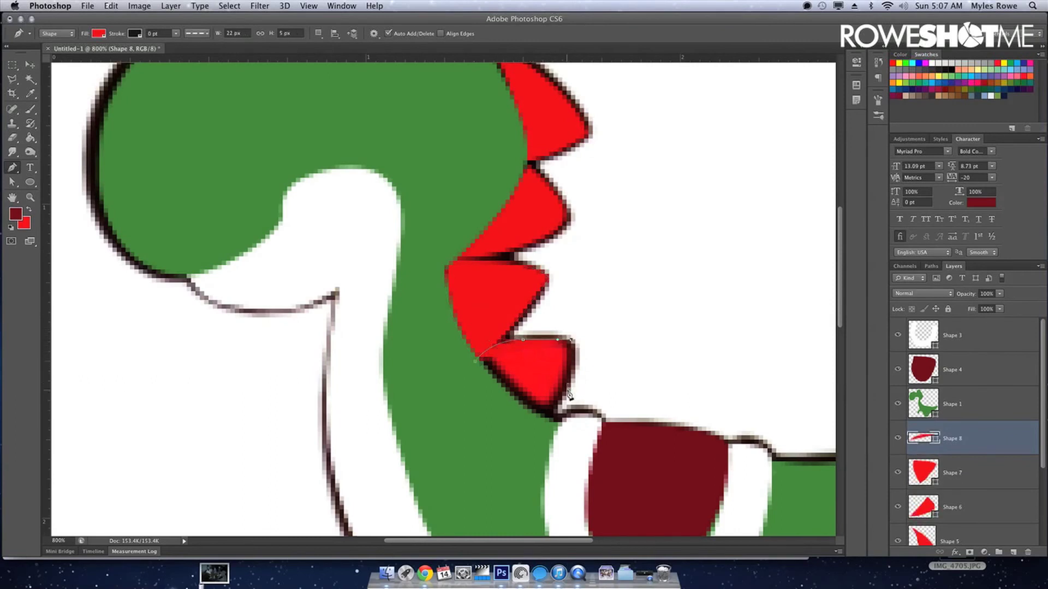
drag(558, 403, 544, 416)
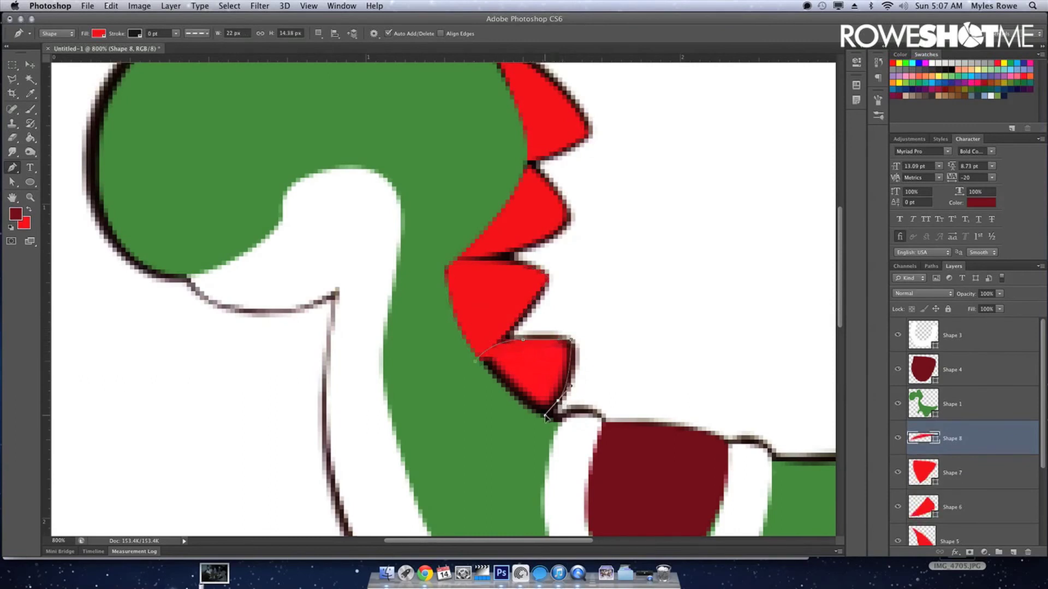
click(480, 365)
Finish the spike path, fit the drawing on screen, and hide the Layer 1 reference.
key(v)
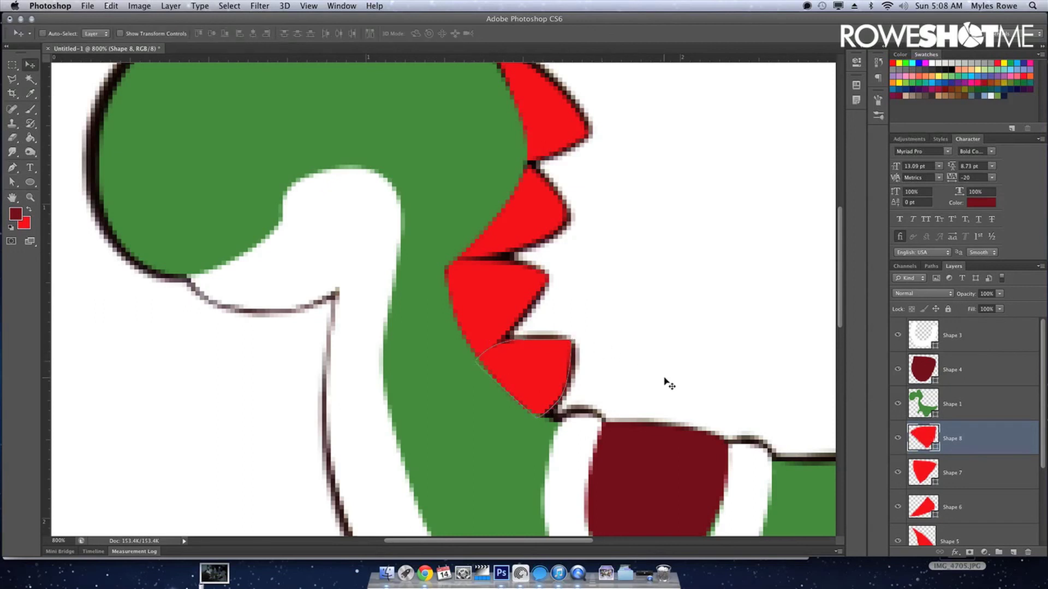
key(Return)
key(ctrl+0)
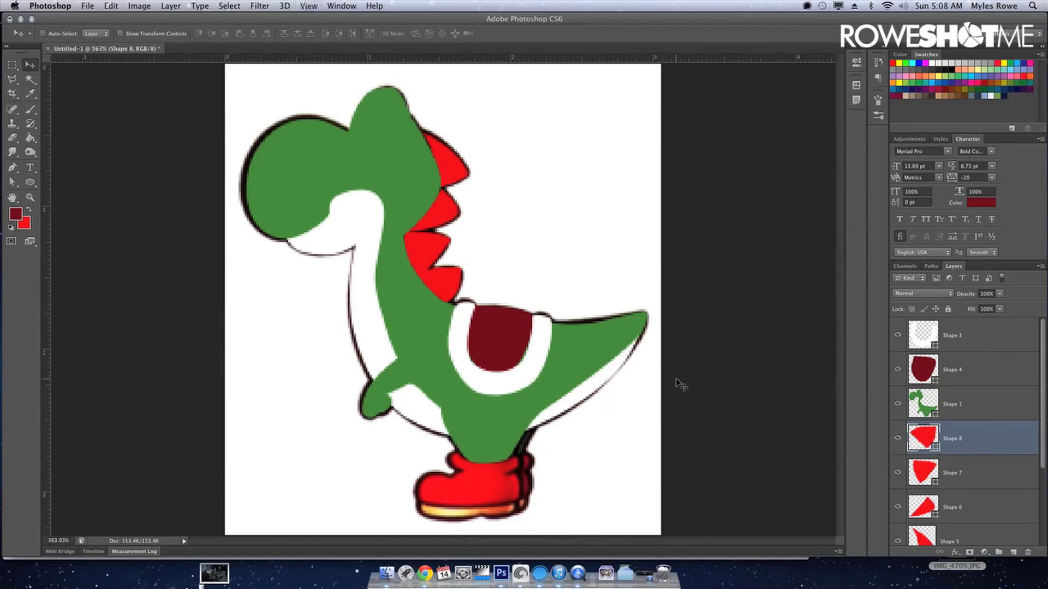
scroll(949, 412, down, 4)
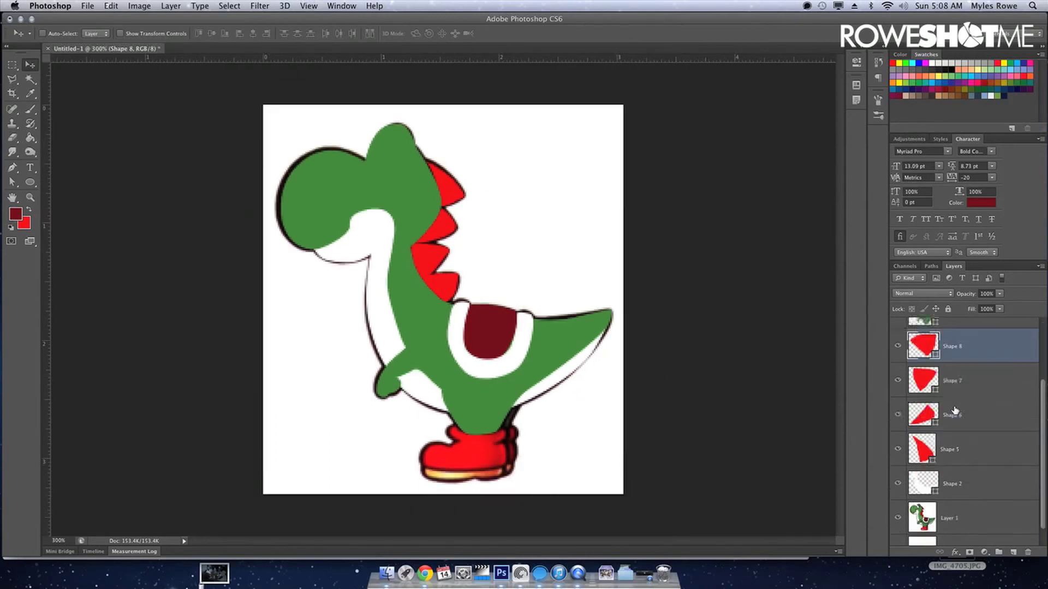
click(897, 494)
click(898, 495)
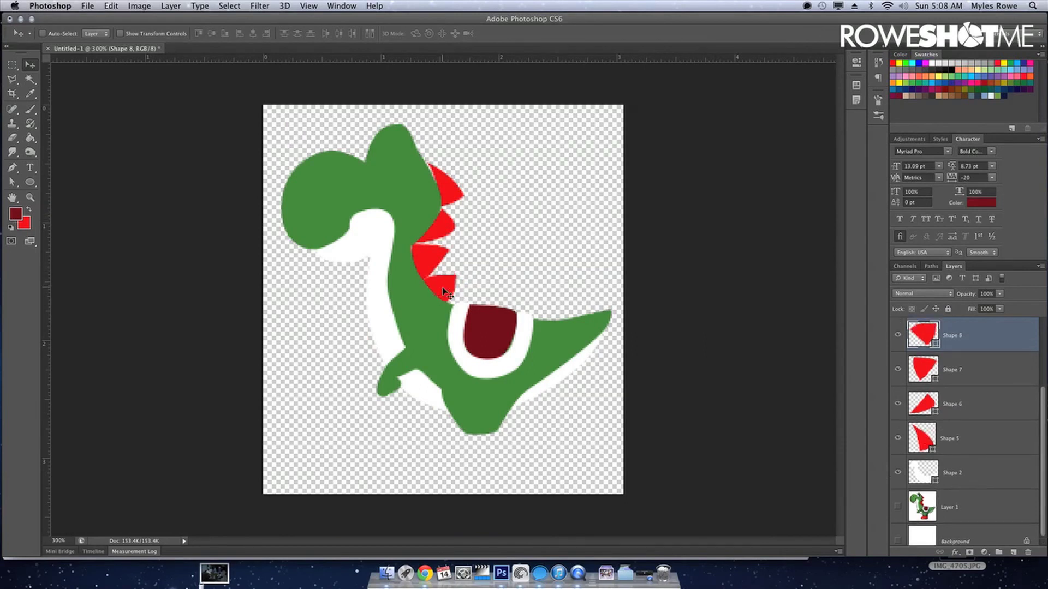
Rotate the Shape 5 top spike by about -5.65° to fit the body.
shift+super+click(421, 258)
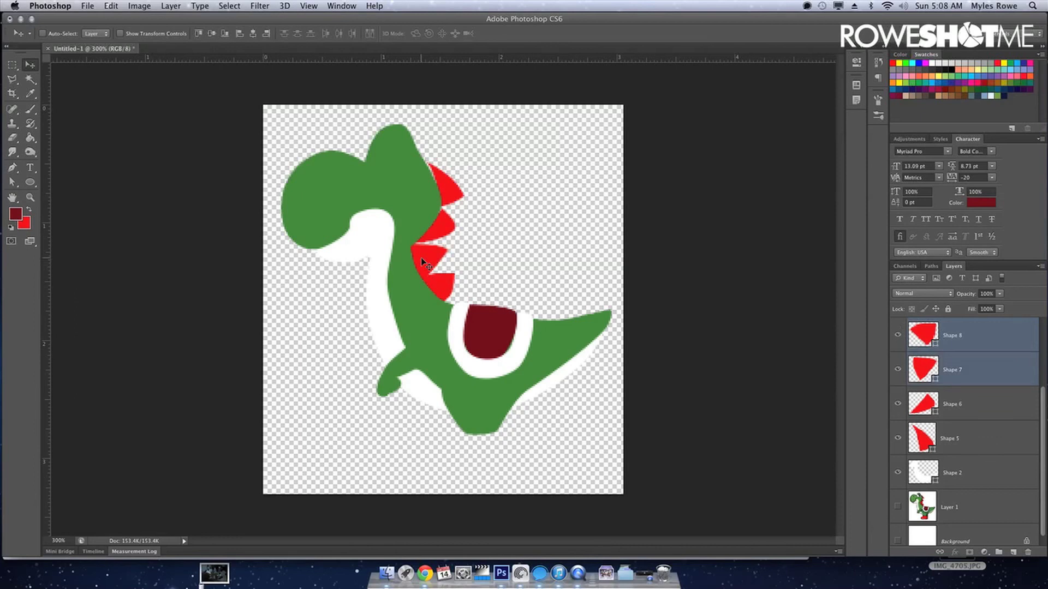
super+click(438, 174)
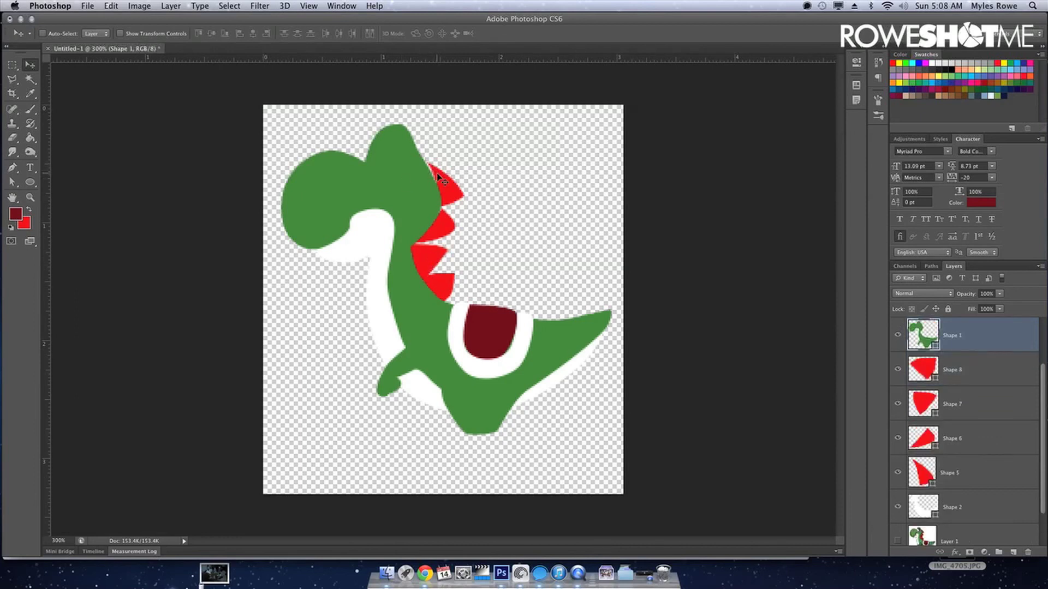
super+click(461, 192)
key(super+t)
drag(497, 182, 498, 177)
key(Return)
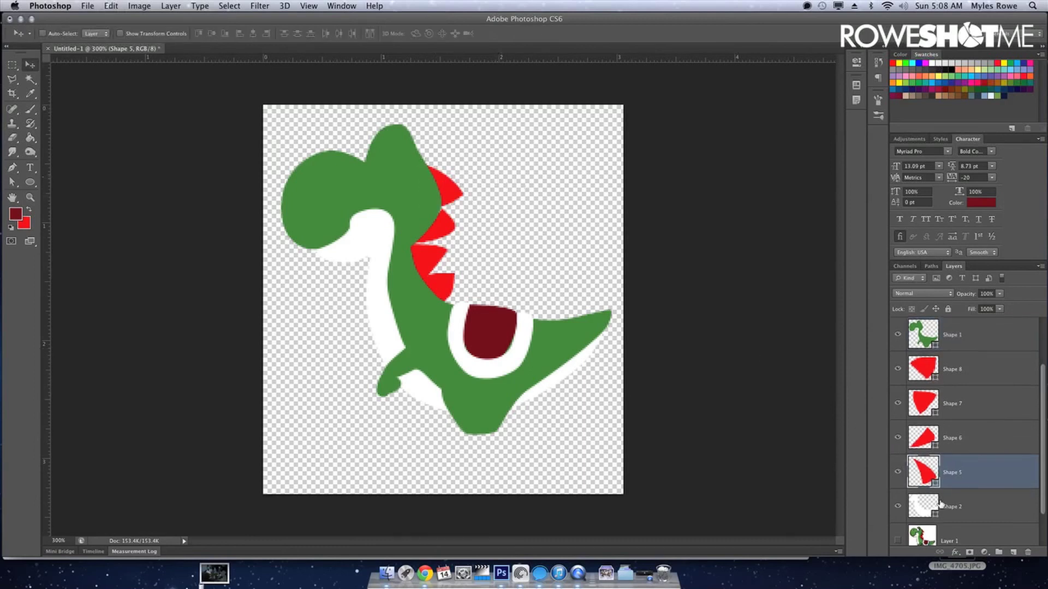
Show the reference again, select Shape 3, and zoom in with the Pen tool ready.
scroll(916, 474, down, 1)
click(899, 495)
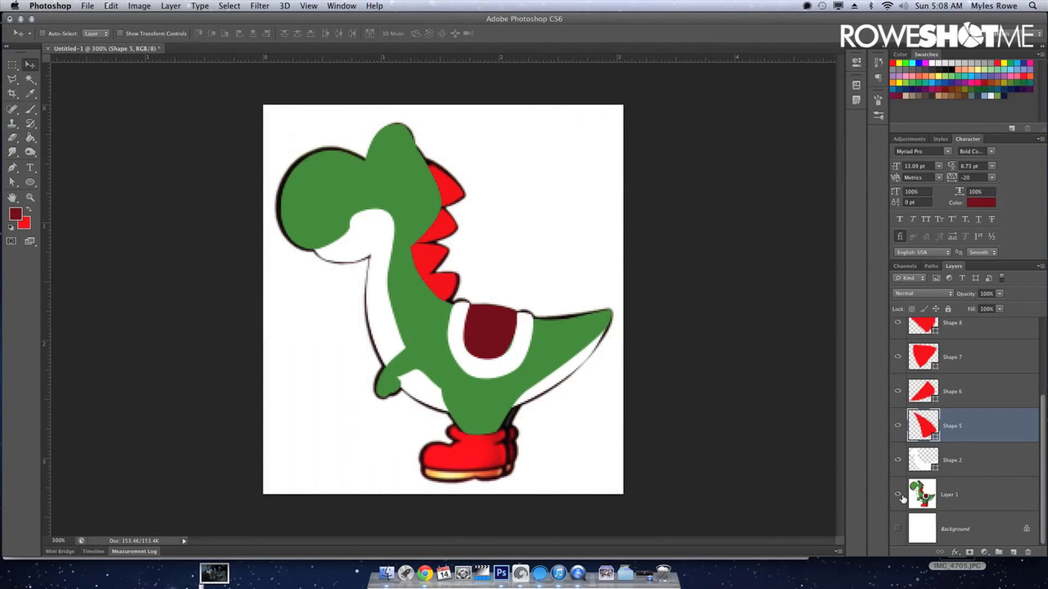
scroll(987, 363, up, 3)
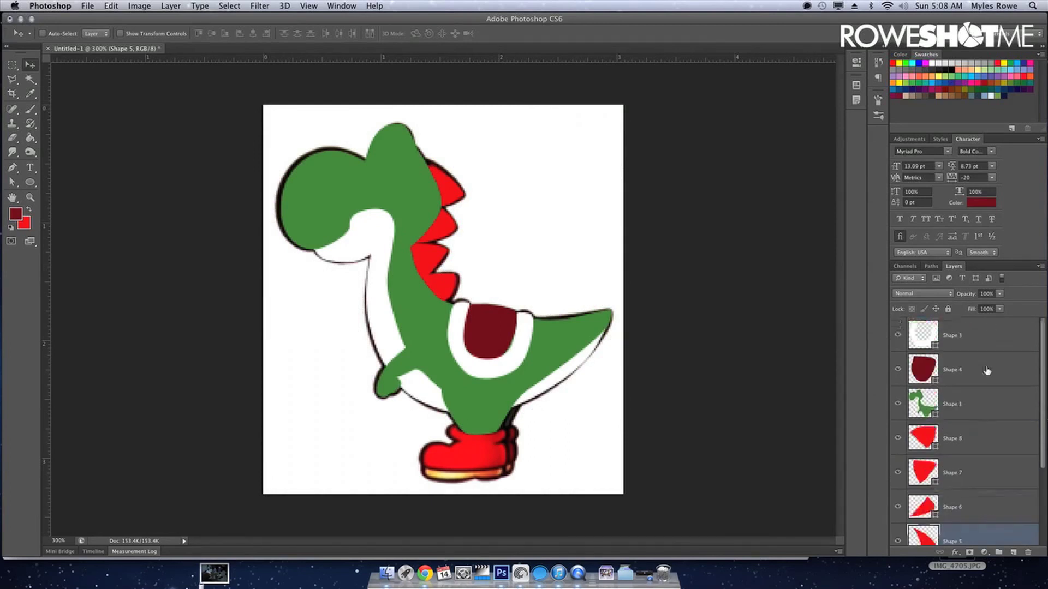
click(1000, 344)
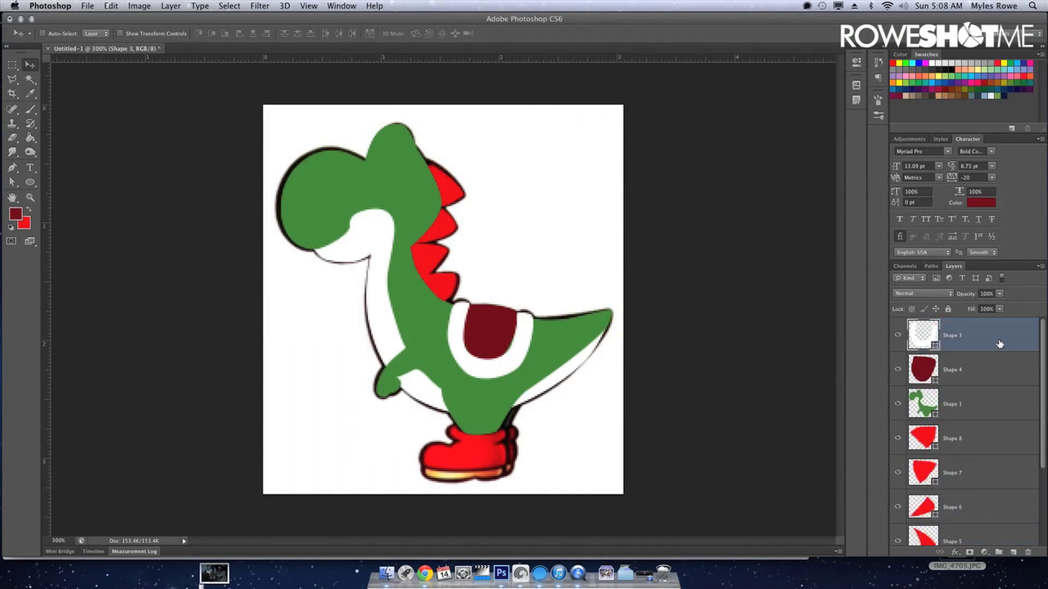
key(p)
key(super+plus)
key(super+plus)
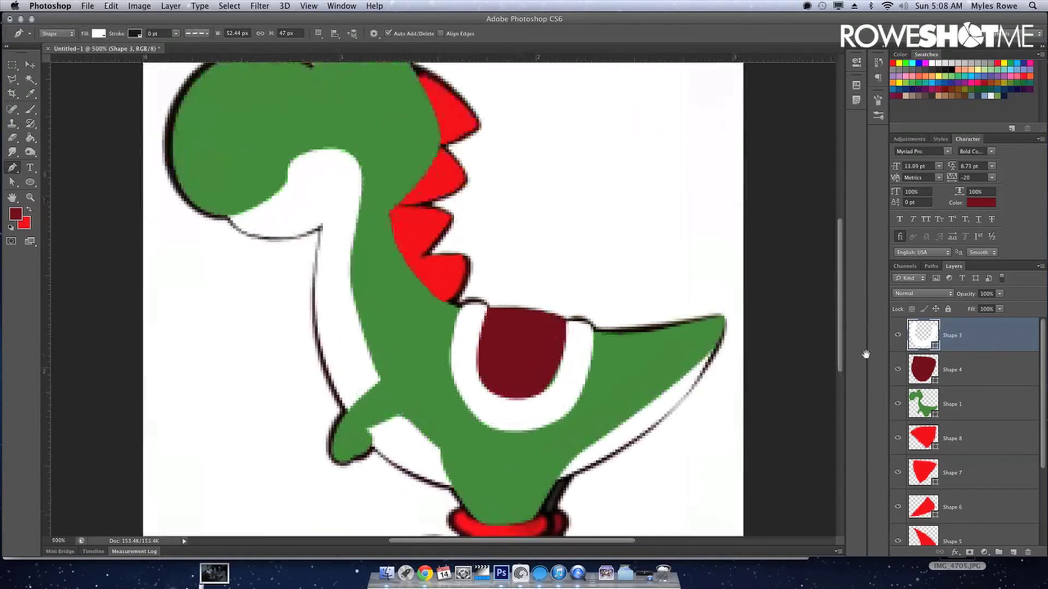
Zoom in on the leg and boot and hide the green body shape.
scroll(597, 286, down, 1)
scroll(596, 273, down, 5)
key(z)
click(491, 311)
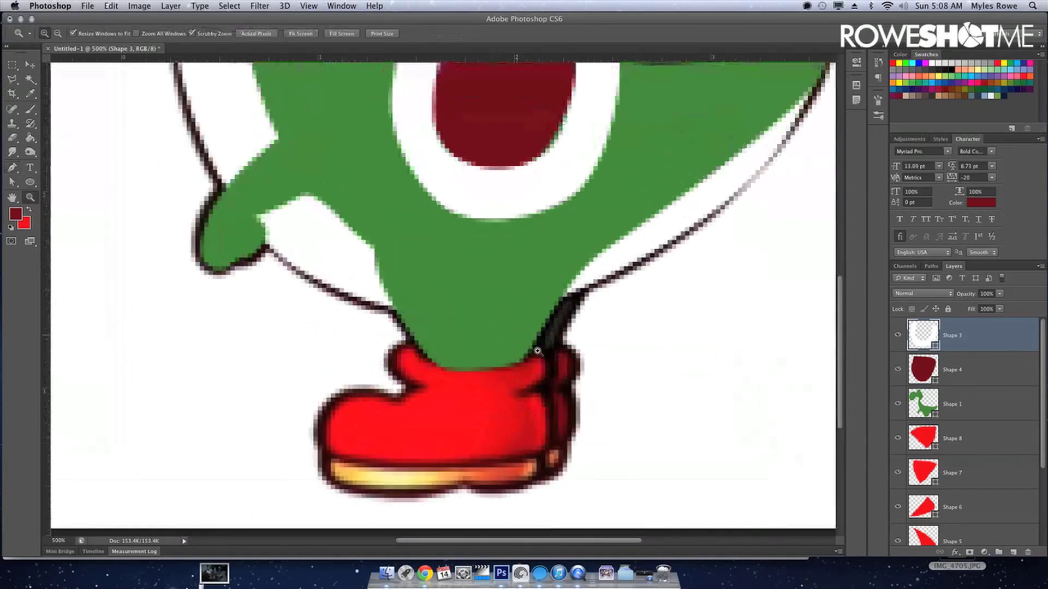
click(538, 351)
key(p)
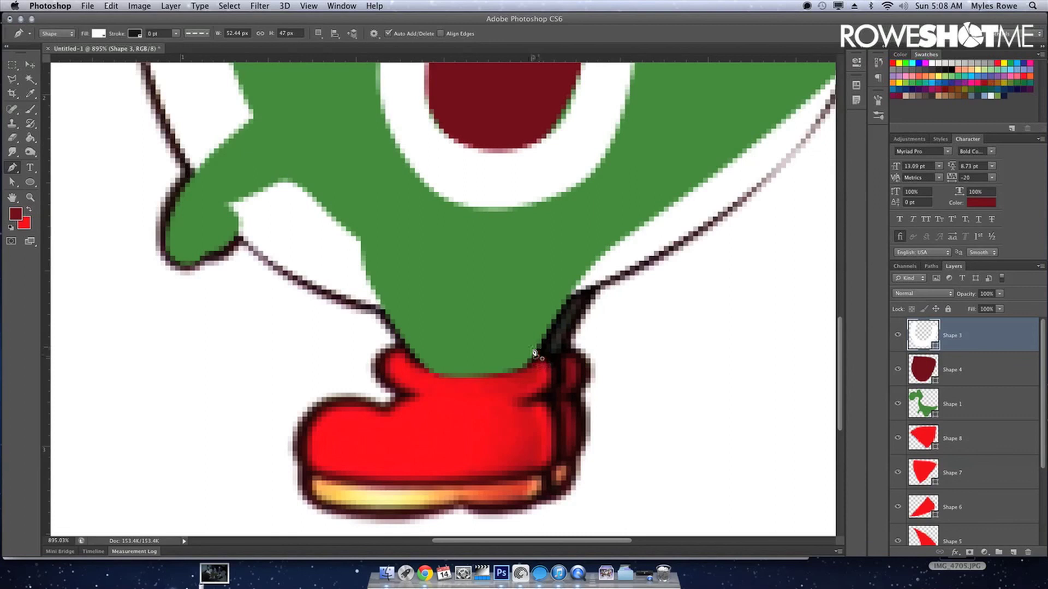
click(898, 406)
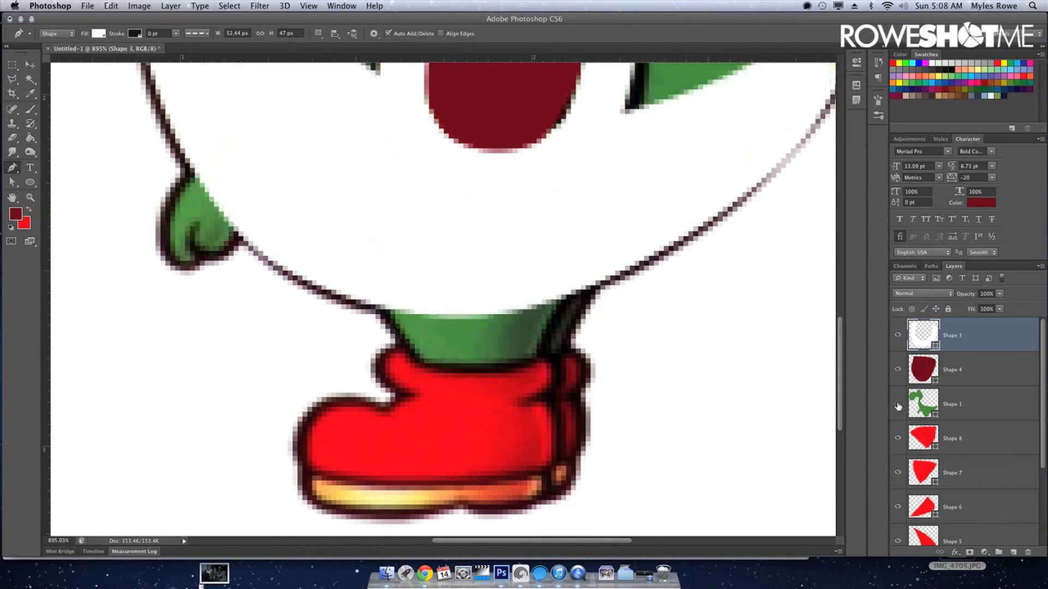
Begin the boot outline across its top edge and down its right side.
click(406, 349)
click(408, 361)
click(439, 364)
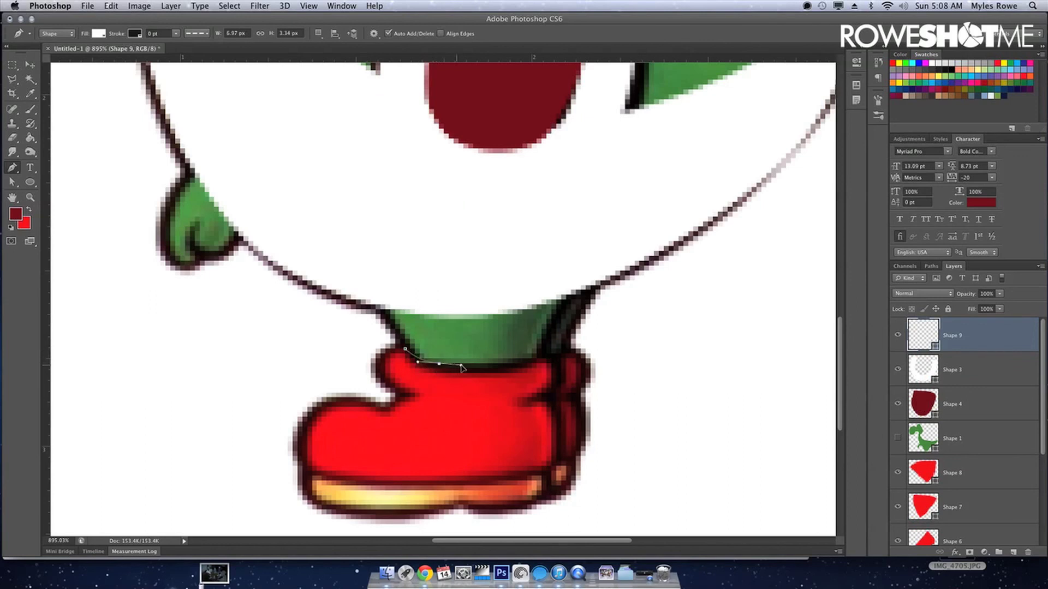
click(473, 365)
click(525, 362)
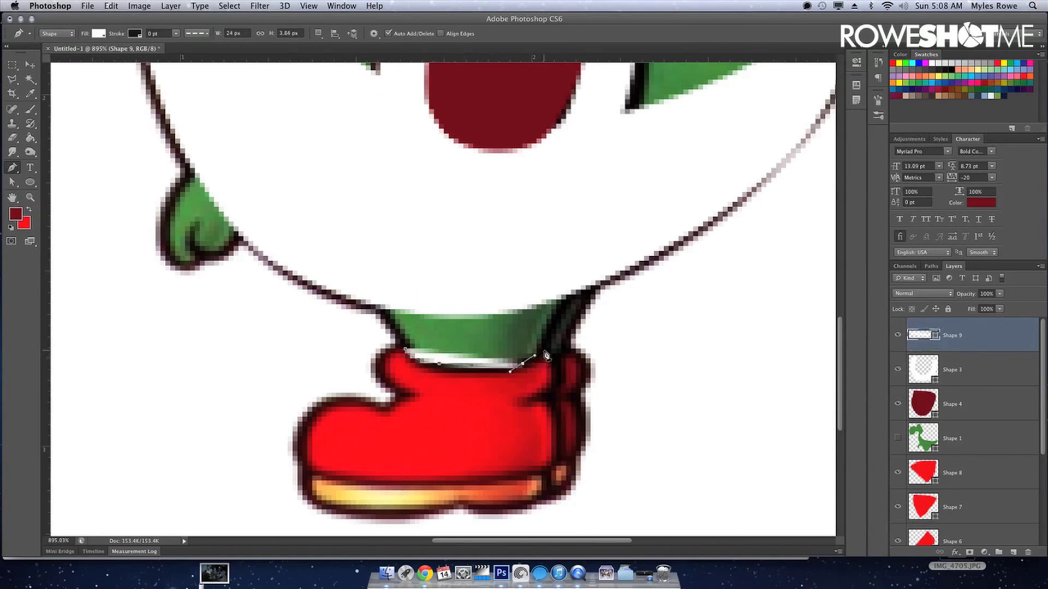
click(556, 382)
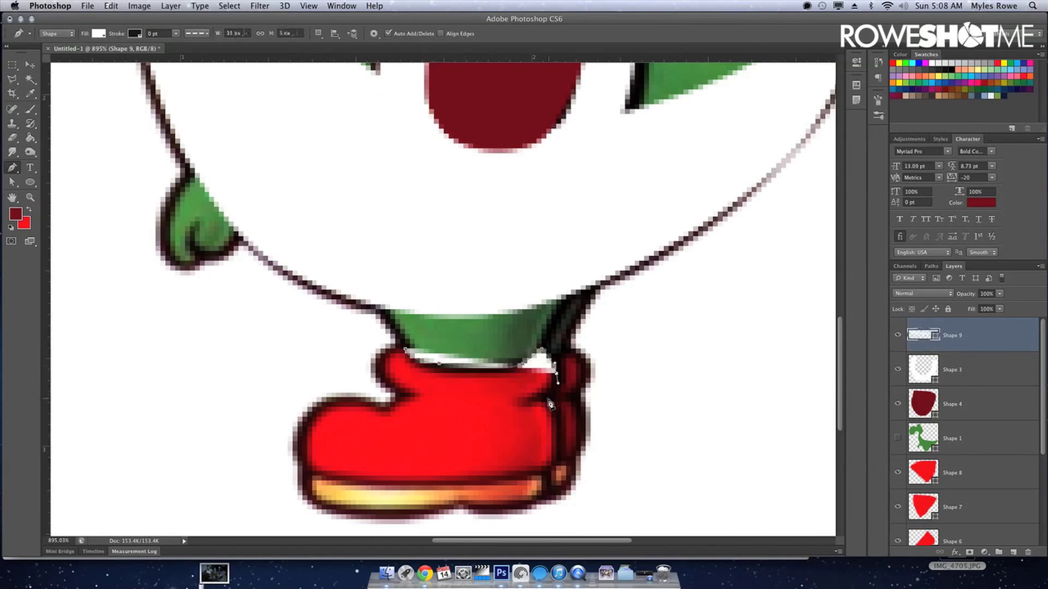
click(556, 428)
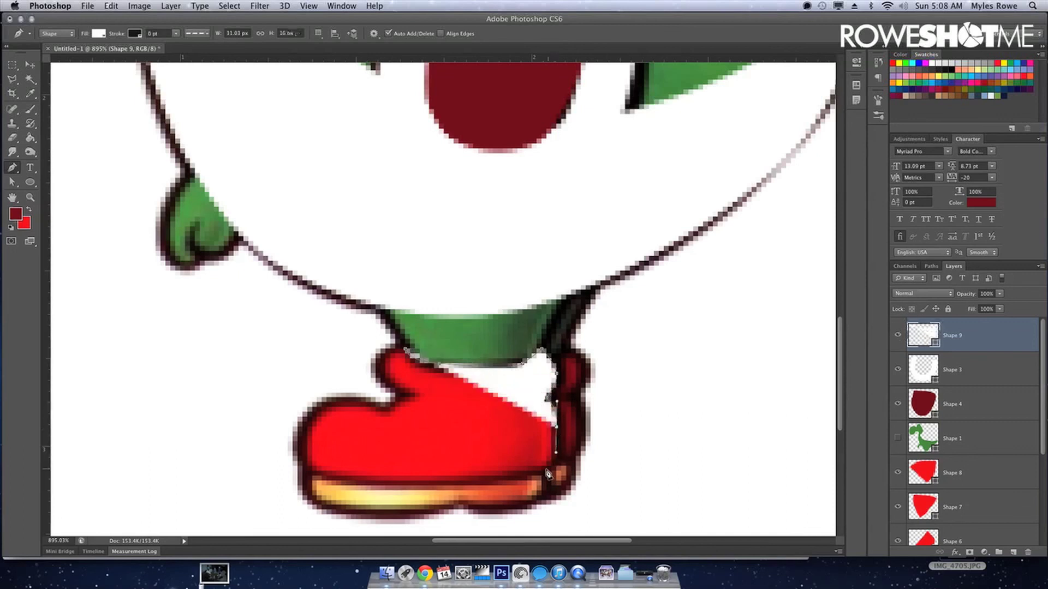
click(535, 473)
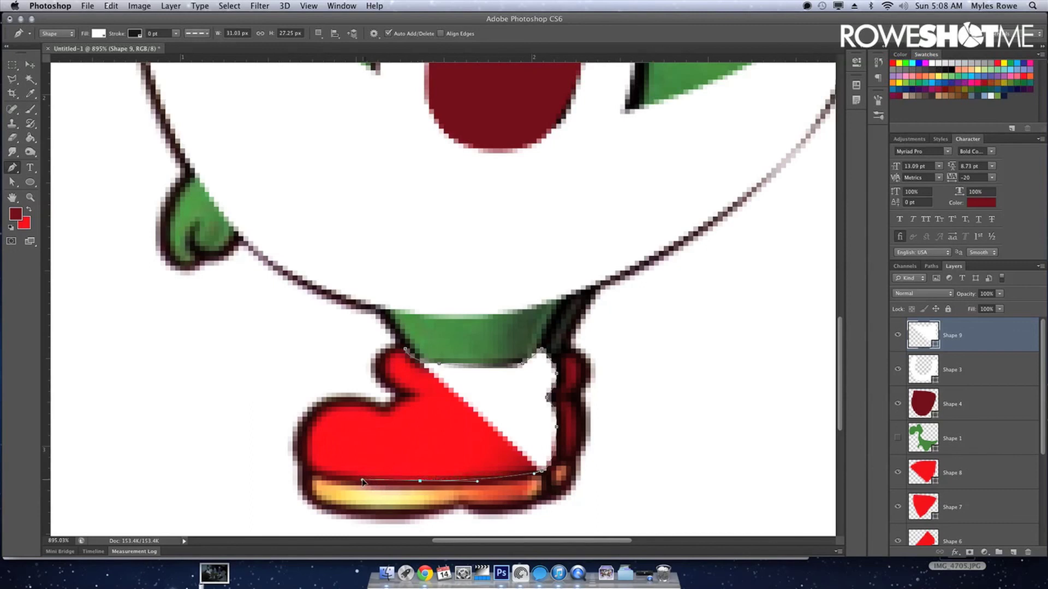
Complete the boot outline around sole and toe as Shape 9, filled bright red.
drag(420, 480, 360, 479)
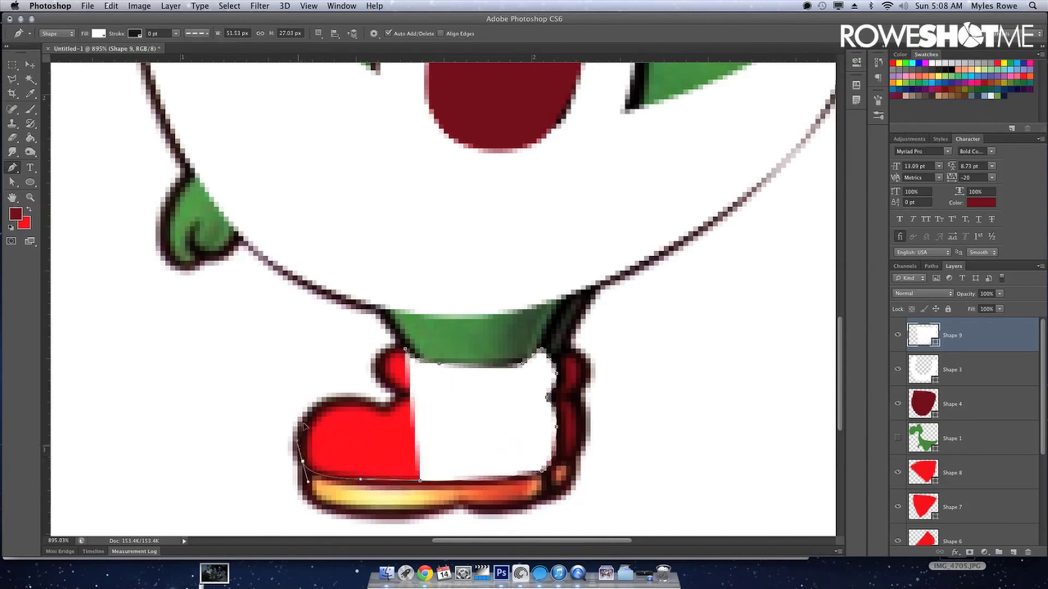
click(302, 460)
drag(336, 403, 360, 402)
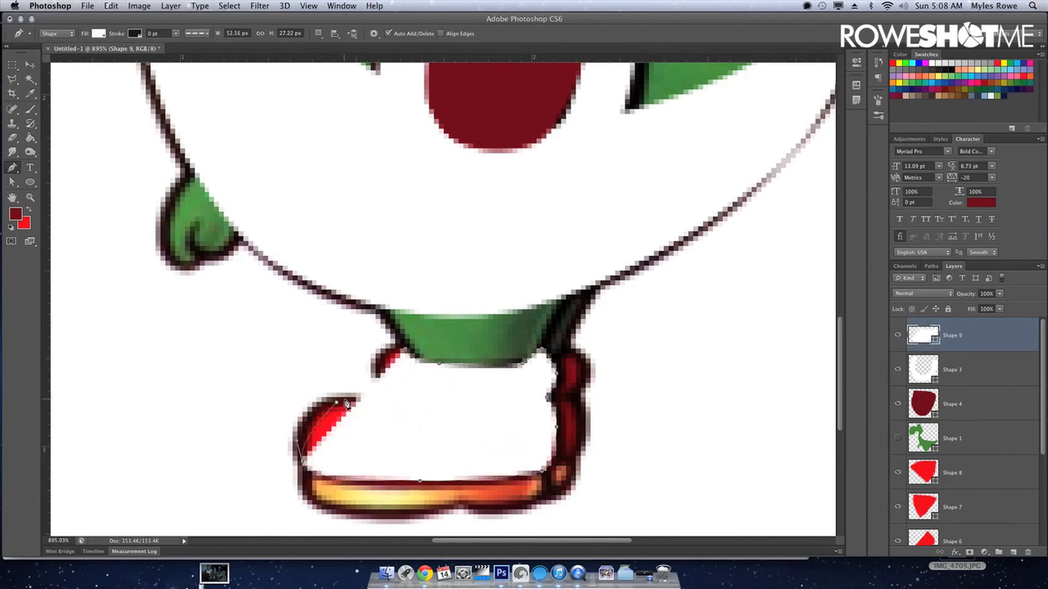
click(385, 407)
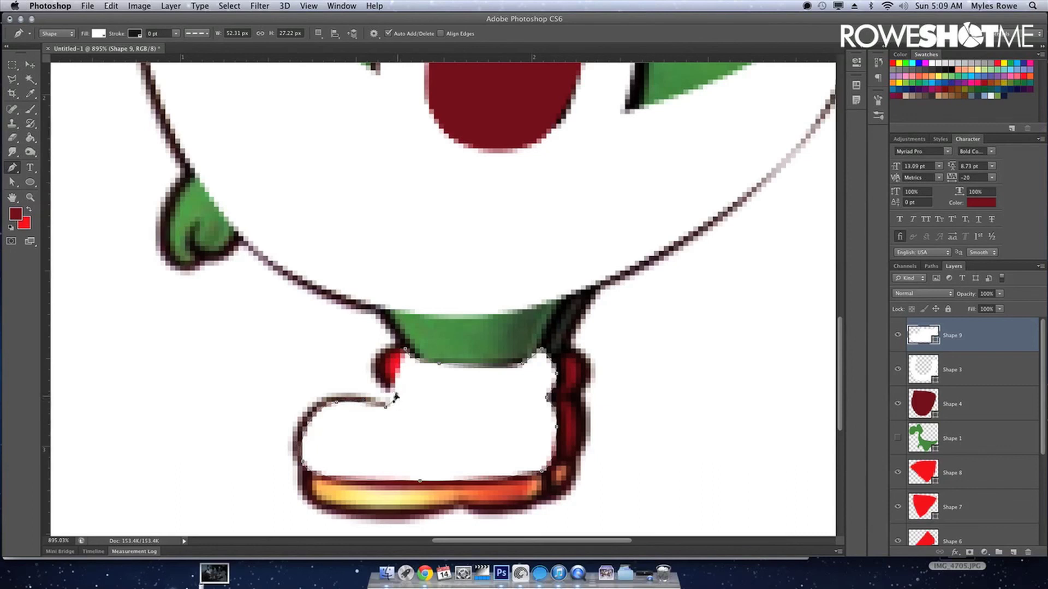
drag(386, 387, 374, 367)
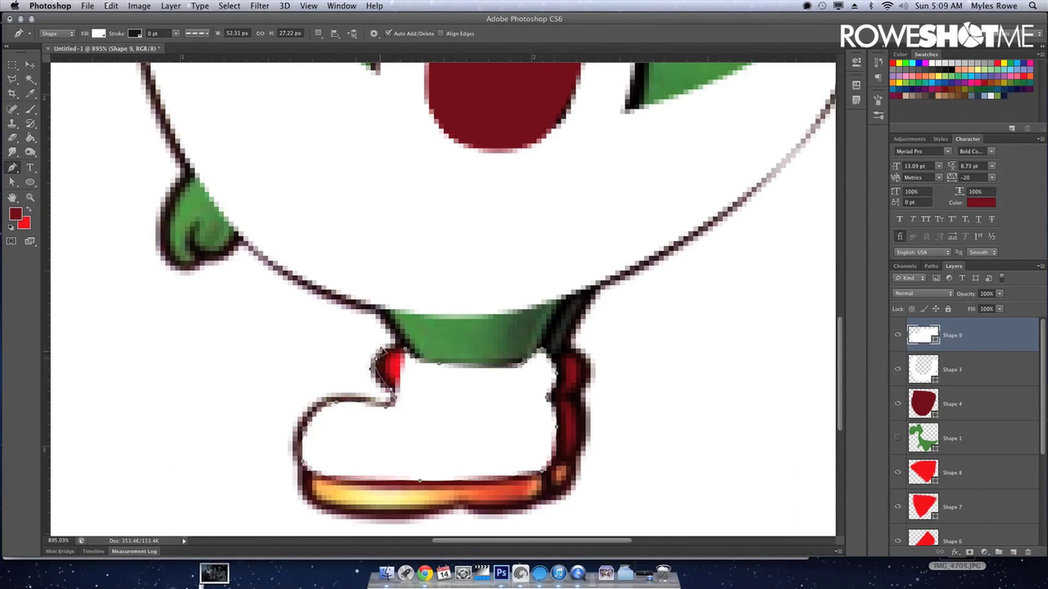
click(404, 350)
drag(404, 354, 412, 358)
key(super+BackSpace)
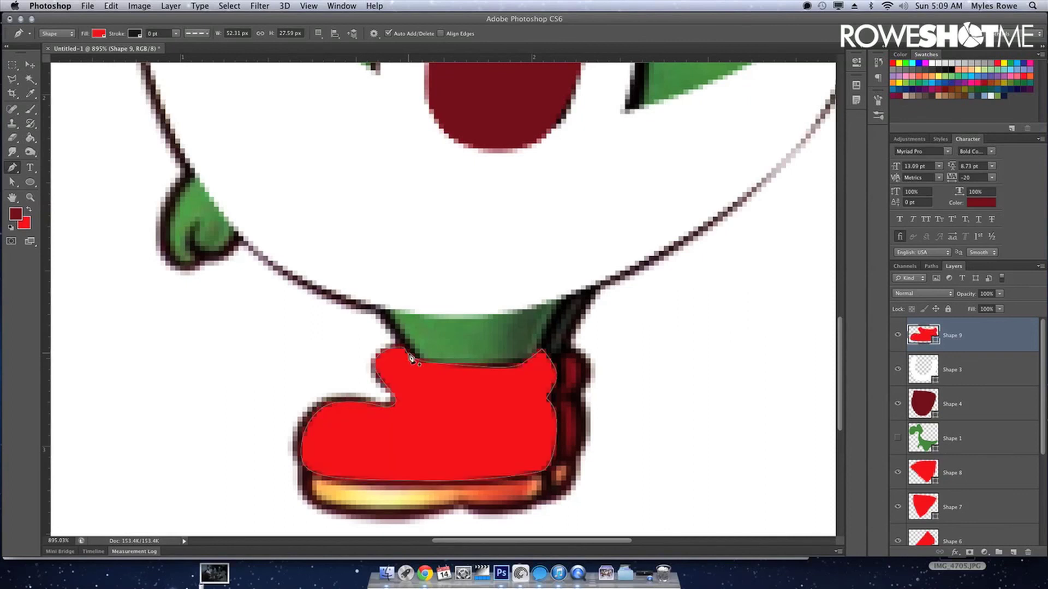
click(552, 358)
Trace the boot's back edge as Shape 10, fill it dark red, and send it under Shape 9.
drag(571, 347, 591, 361)
click(576, 402)
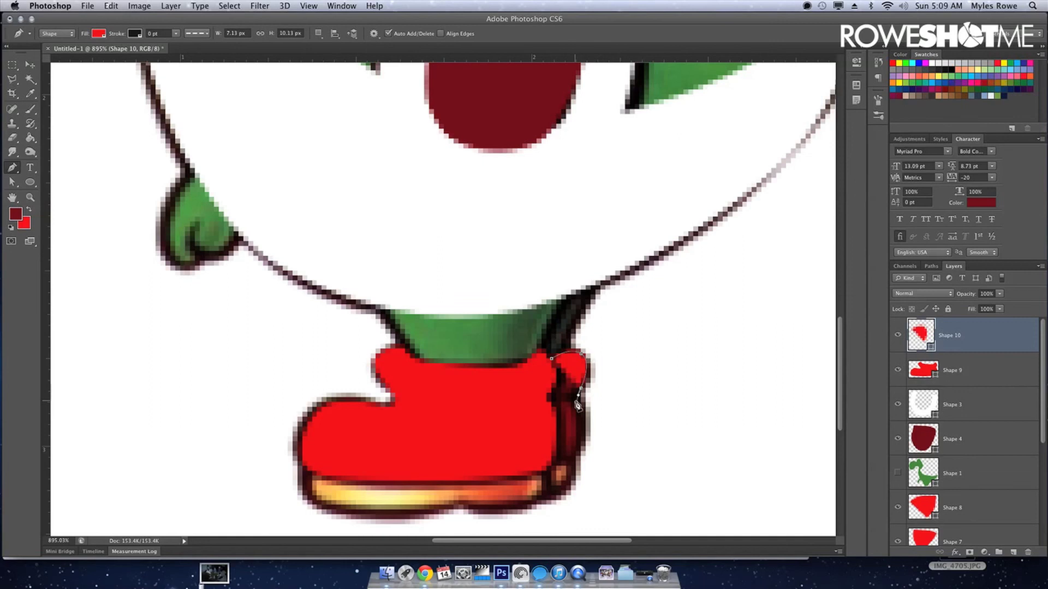
click(581, 447)
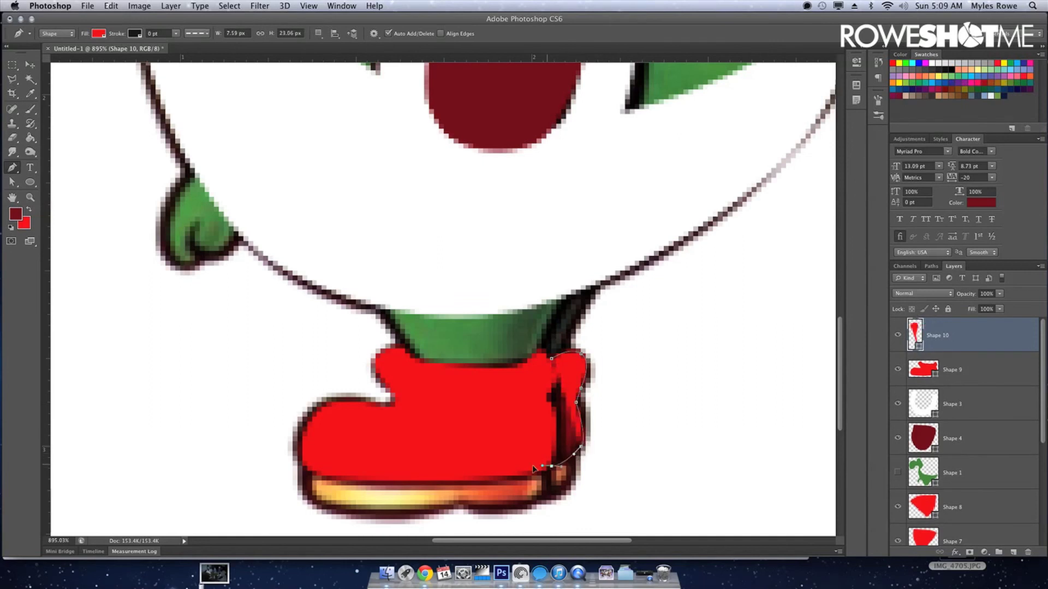
drag(552, 466, 491, 462)
click(551, 359)
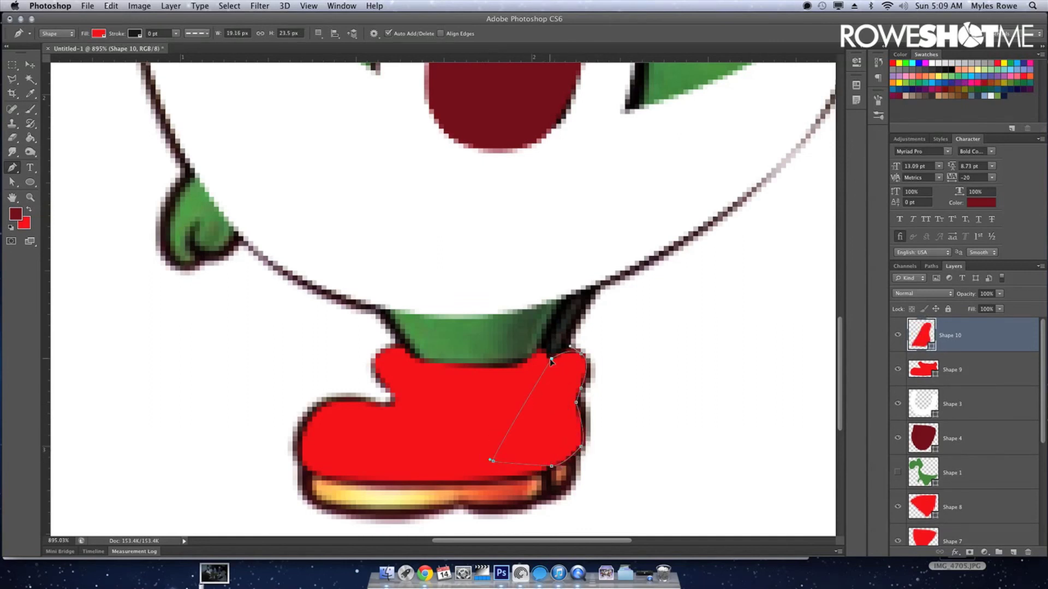
key(x)
key(ctrl+BackSpace)
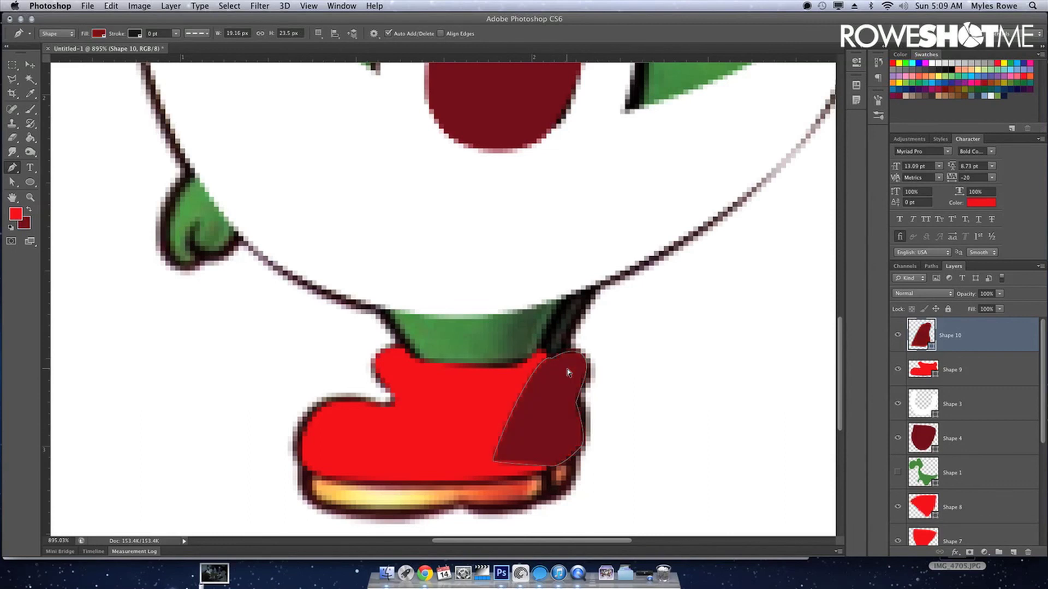
key(ctrl+bracketleft)
Move both boot layers below Shape 1, show the green body, and select the bright red boot.
key(v)
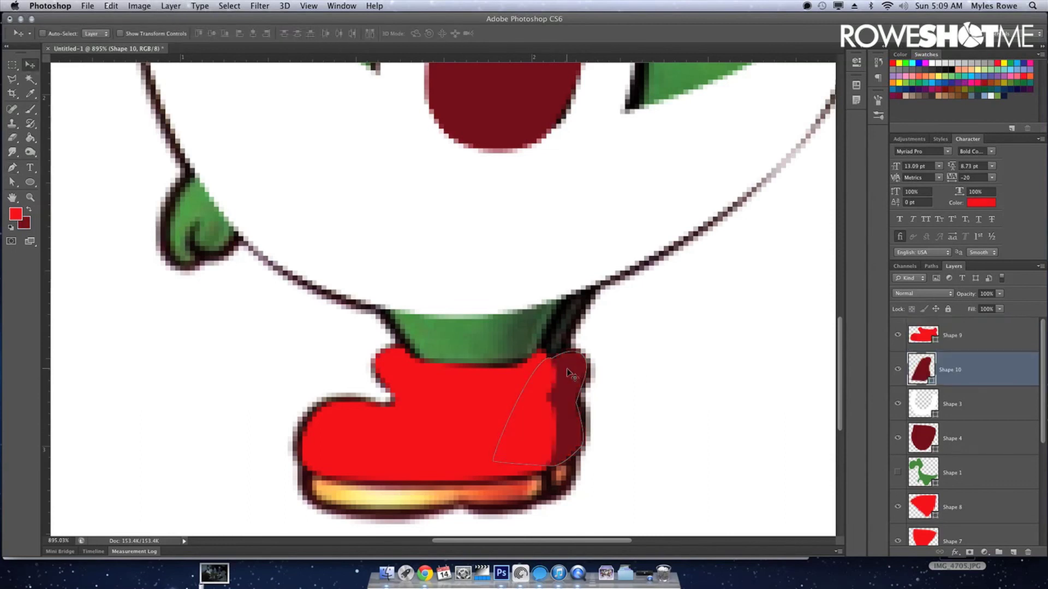
shift+click(983, 341)
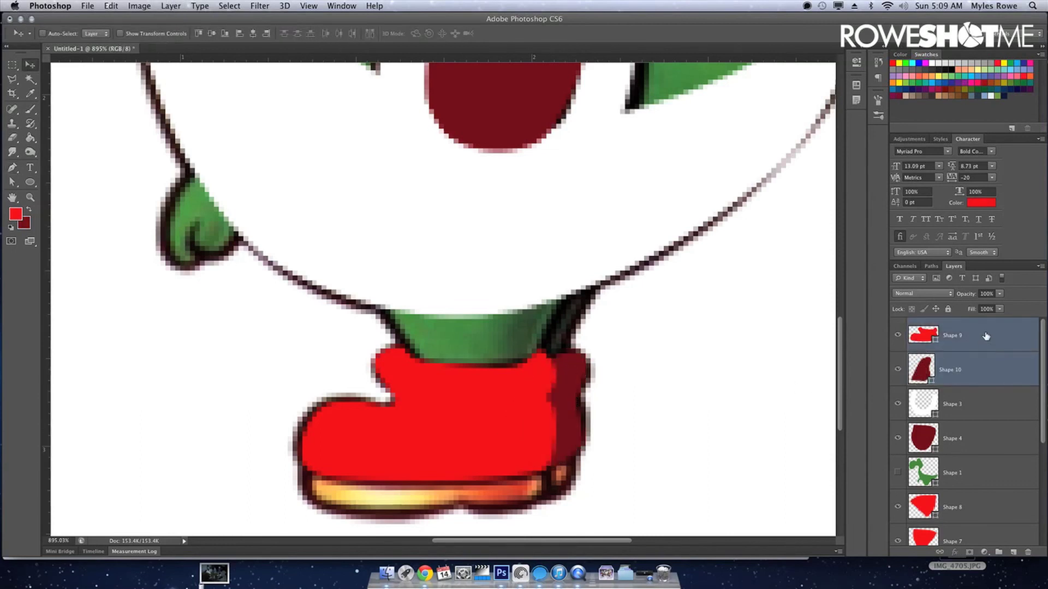
drag(970, 463, 972, 487)
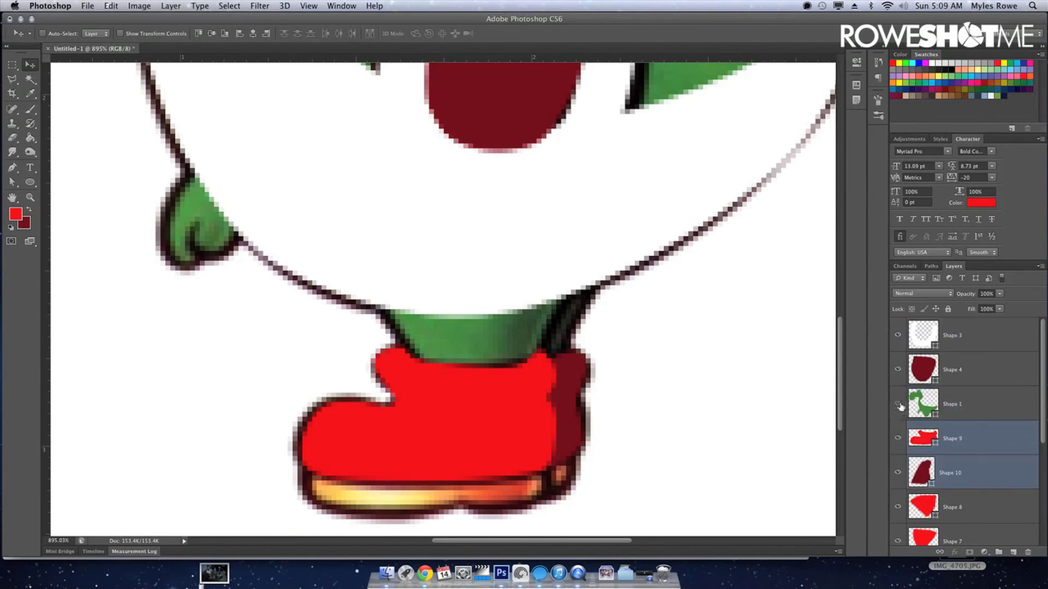
click(899, 405)
click(898, 405)
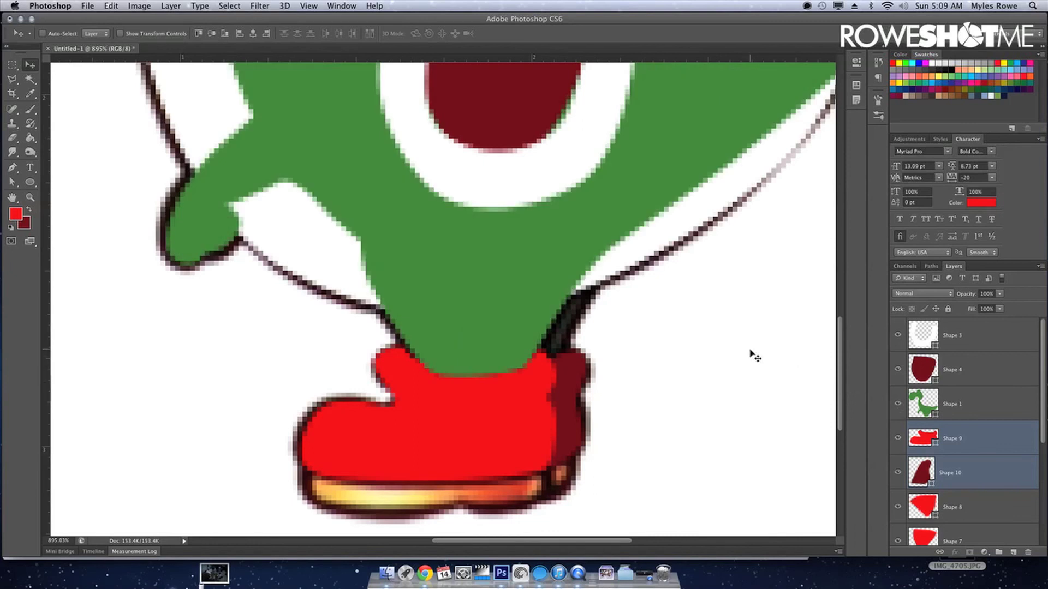
key(p)
click(961, 438)
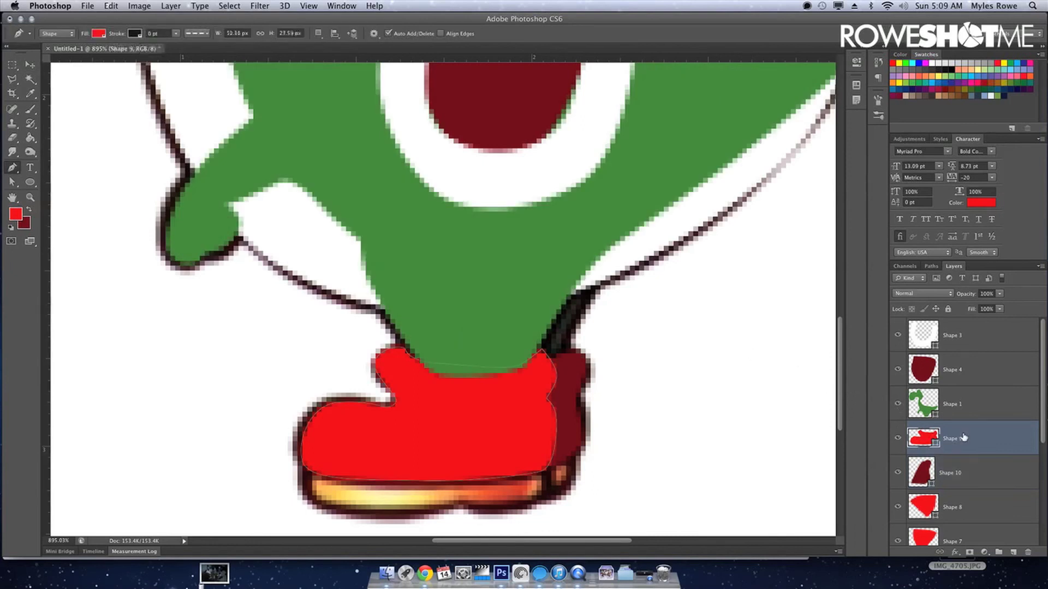
Move the Shape 2 layer above the boot shapes in the Layers panel.
scroll(964, 439, down, 2)
scroll(965, 439, down, 2)
scroll(977, 464, down, 2)
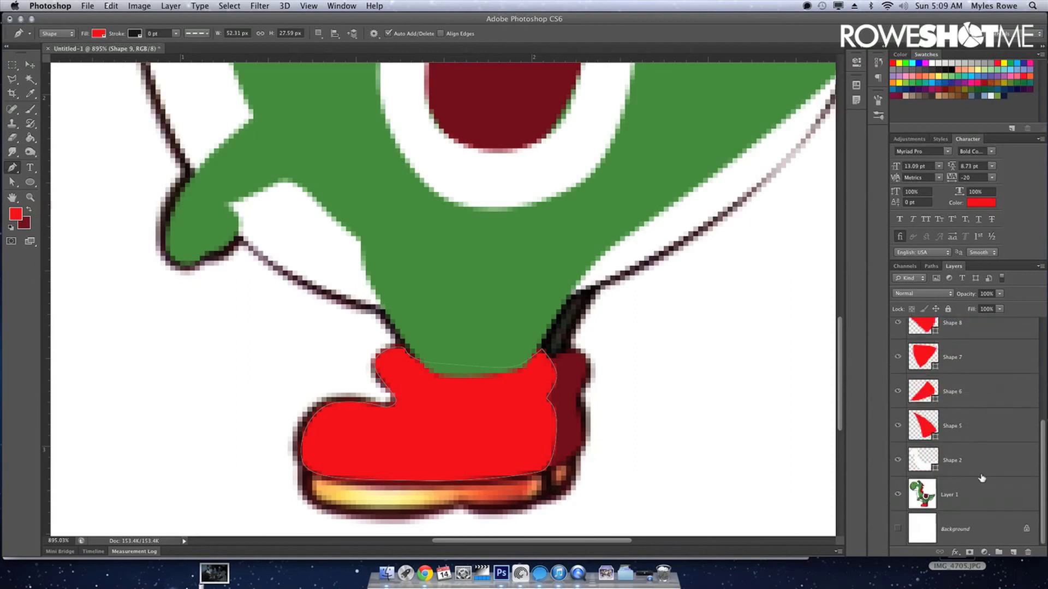
mouse_move(983, 452)
mouse_down()
mouse_move(968, 397)
mouse_move(965, 412)
mouse_up()
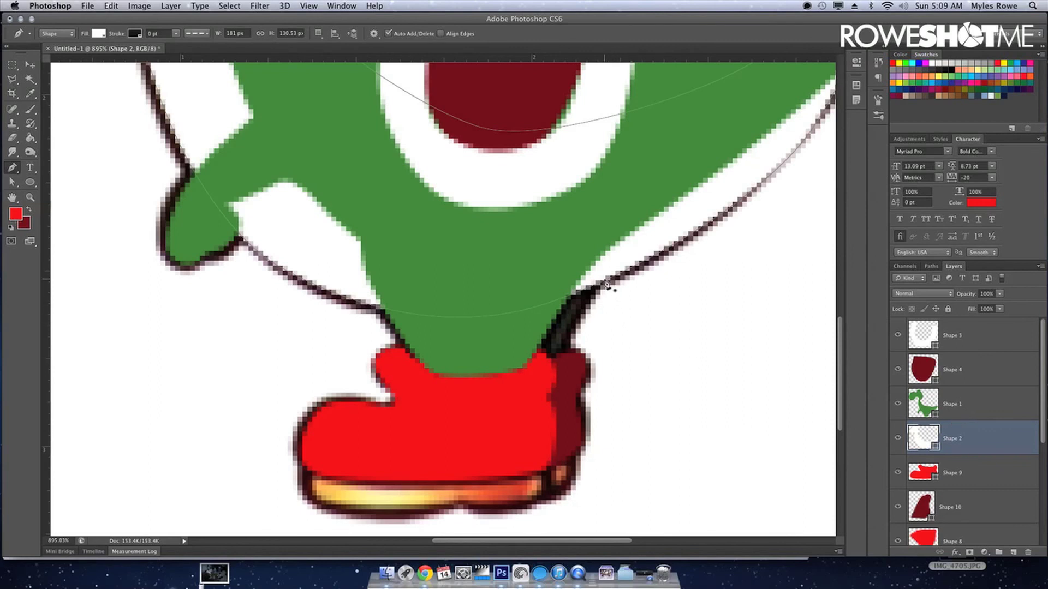
Sample the black outline and draw Shape 11 as a dark sliver along the leg's back.
key(i)
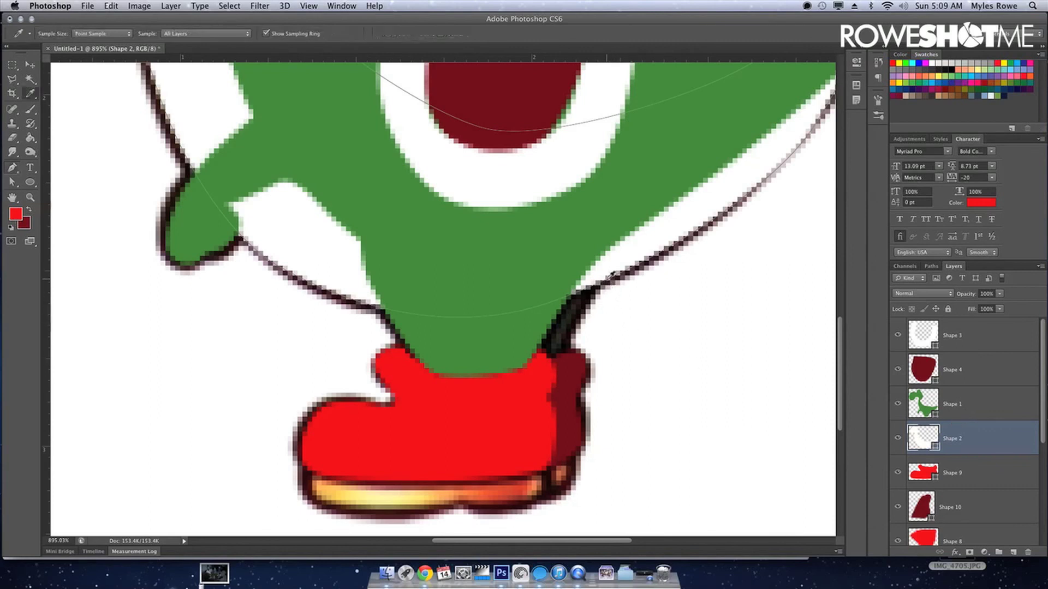
click(571, 314)
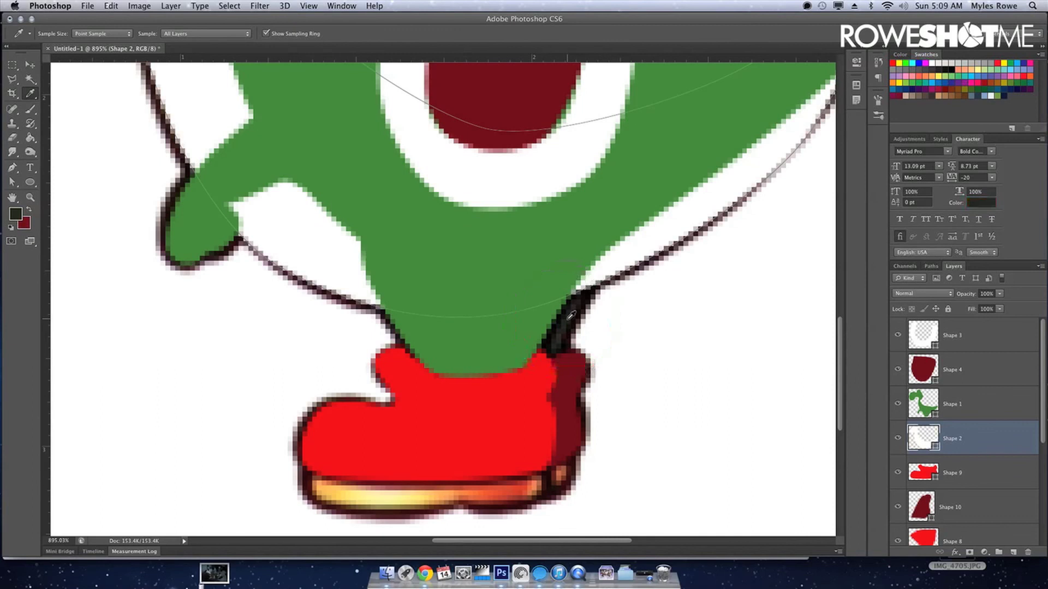
key(p)
click(610, 277)
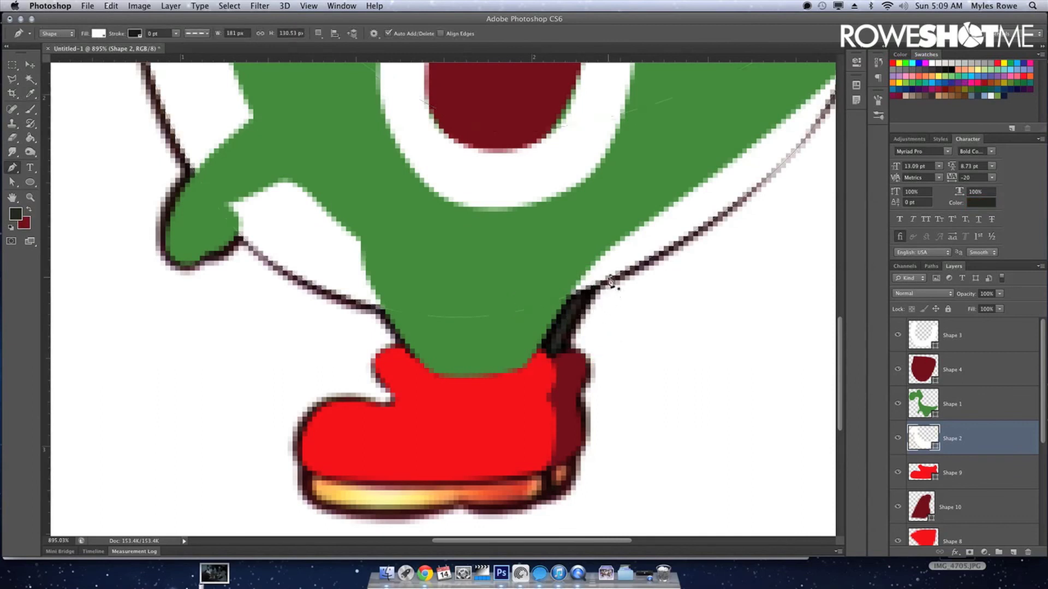
click(562, 355)
click(532, 368)
click(612, 280)
key(super+BackSpace)
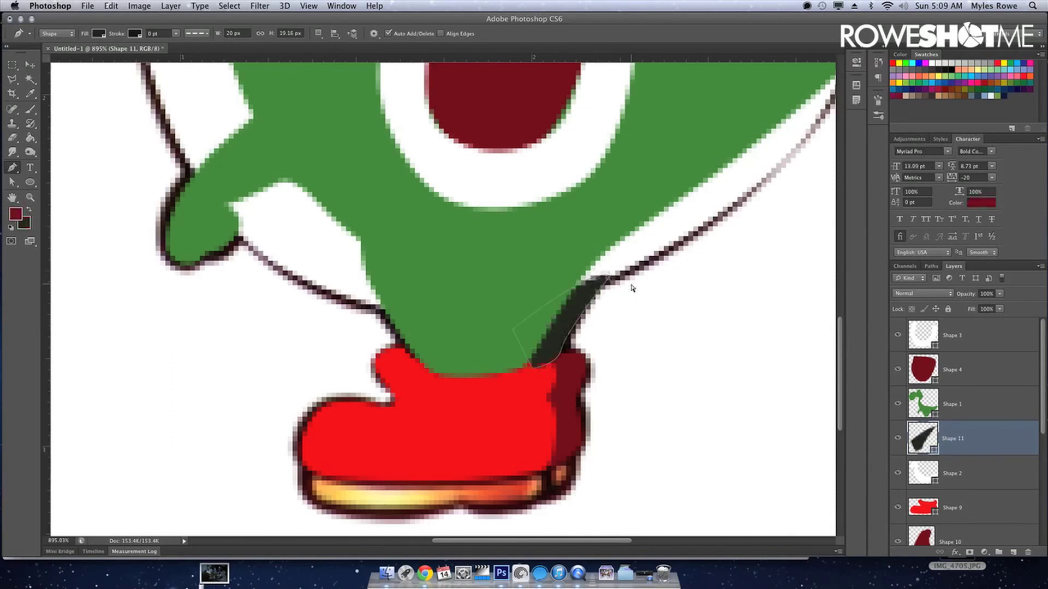
key(v)
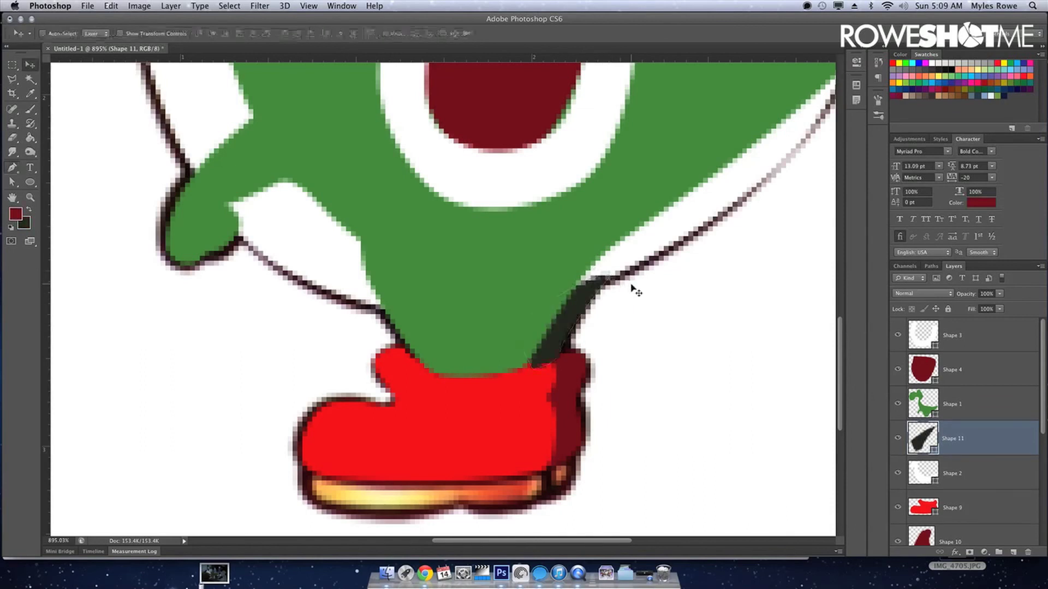
scroll(377, 272, down, 4)
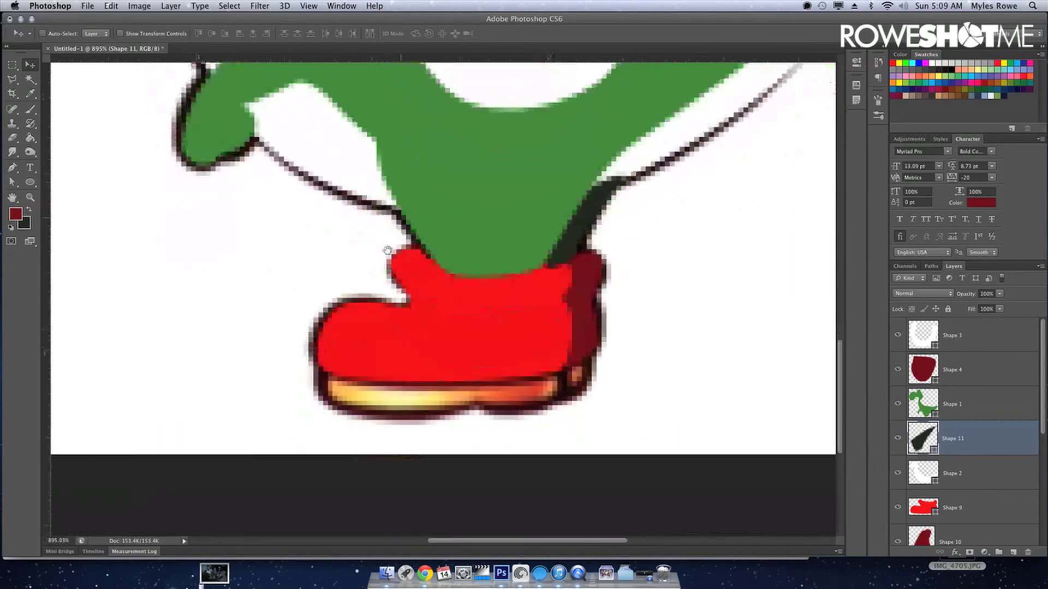
key(p)
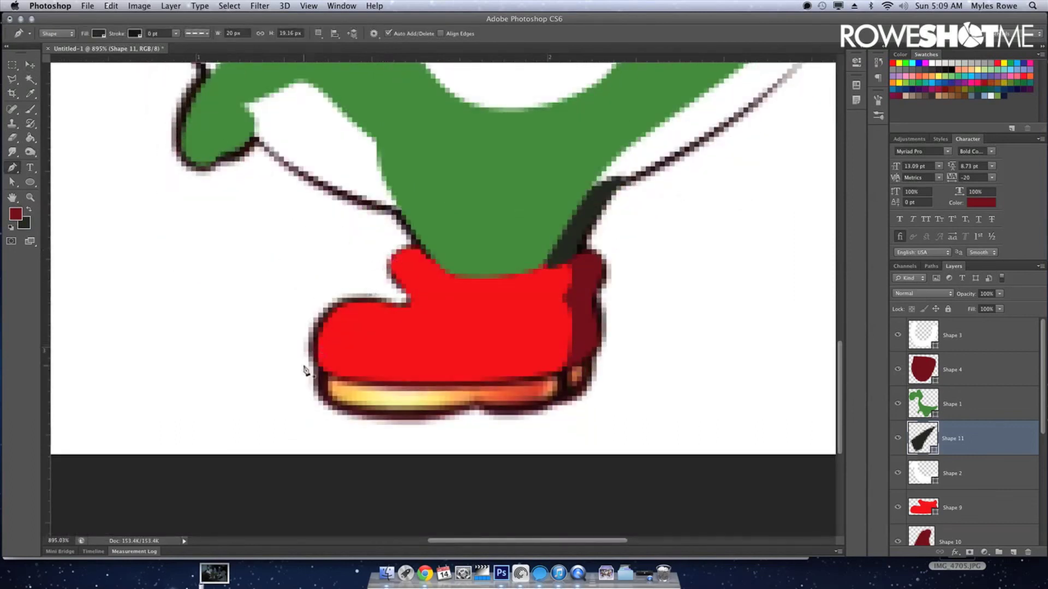
Trace the shoe sole under the red boot as Shape 12.
click(318, 362)
drag(396, 382, 451, 383)
drag(543, 372, 558, 370)
click(563, 365)
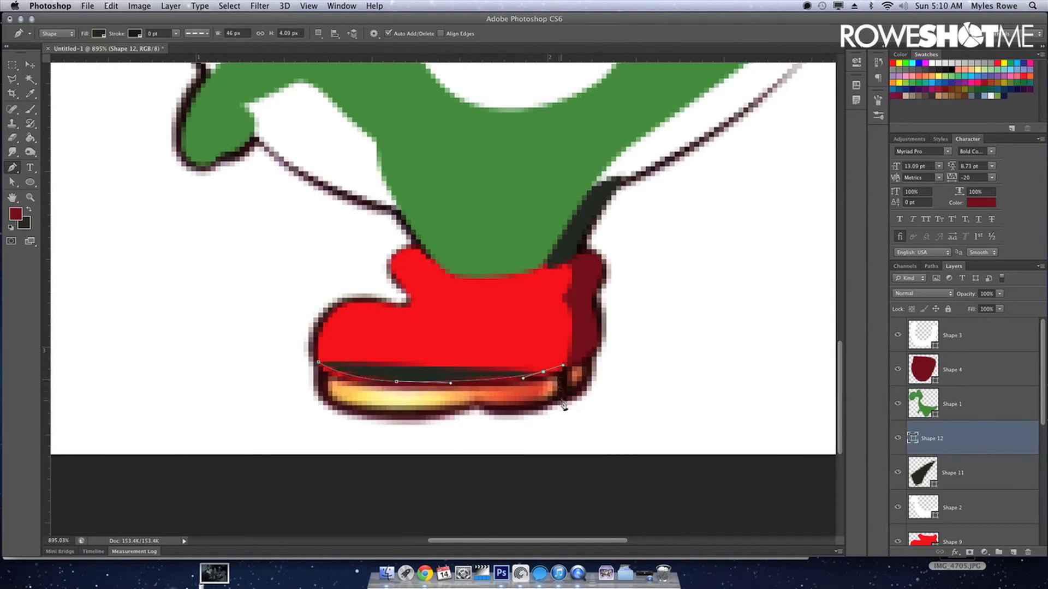
drag(556, 405, 489, 416)
click(479, 402)
drag(426, 425, 385, 427)
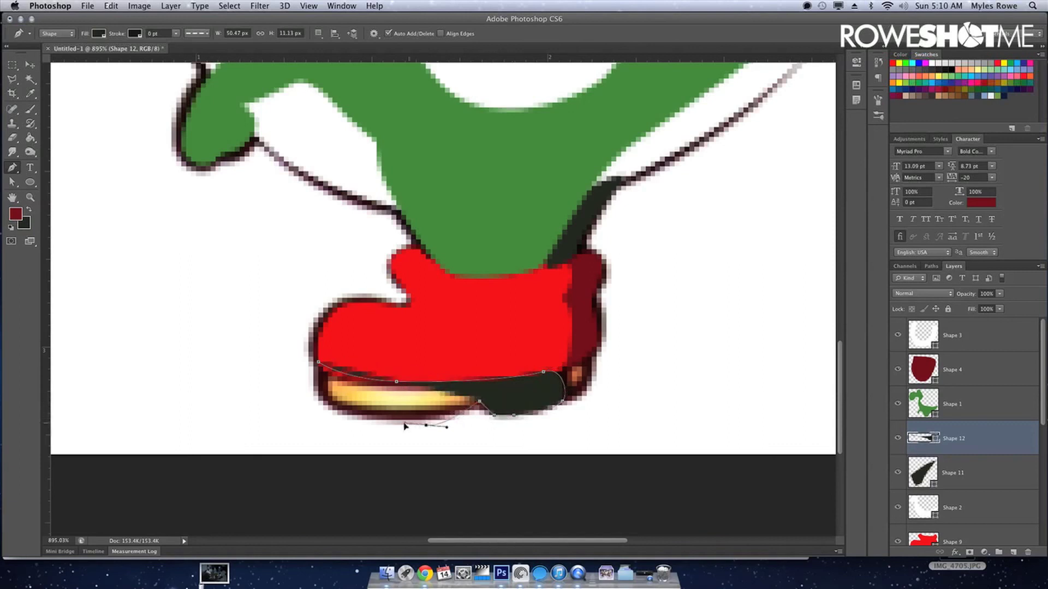
click(342, 425)
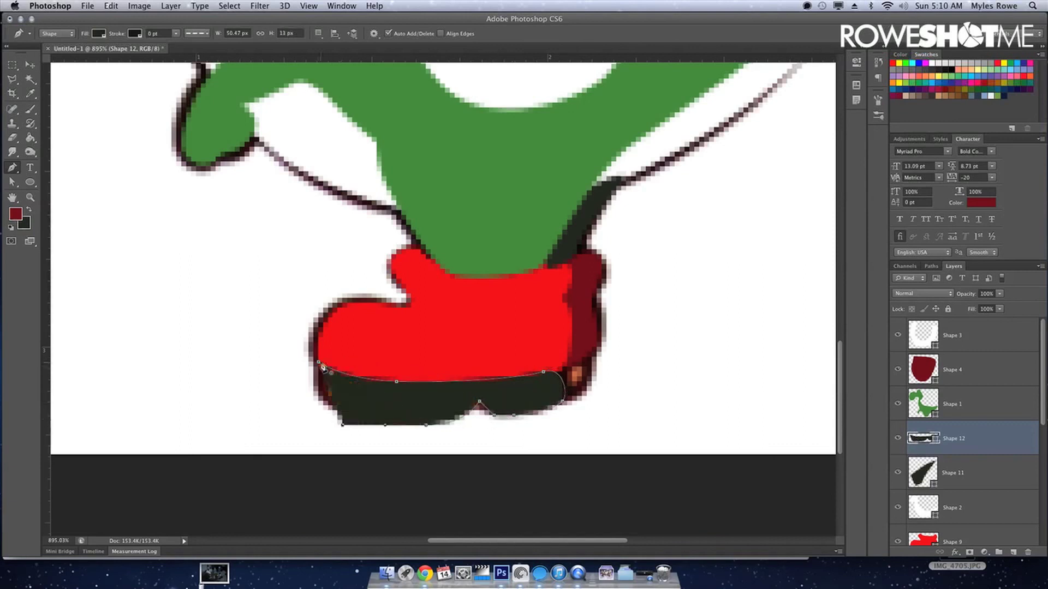
drag(320, 363, 362, 355)
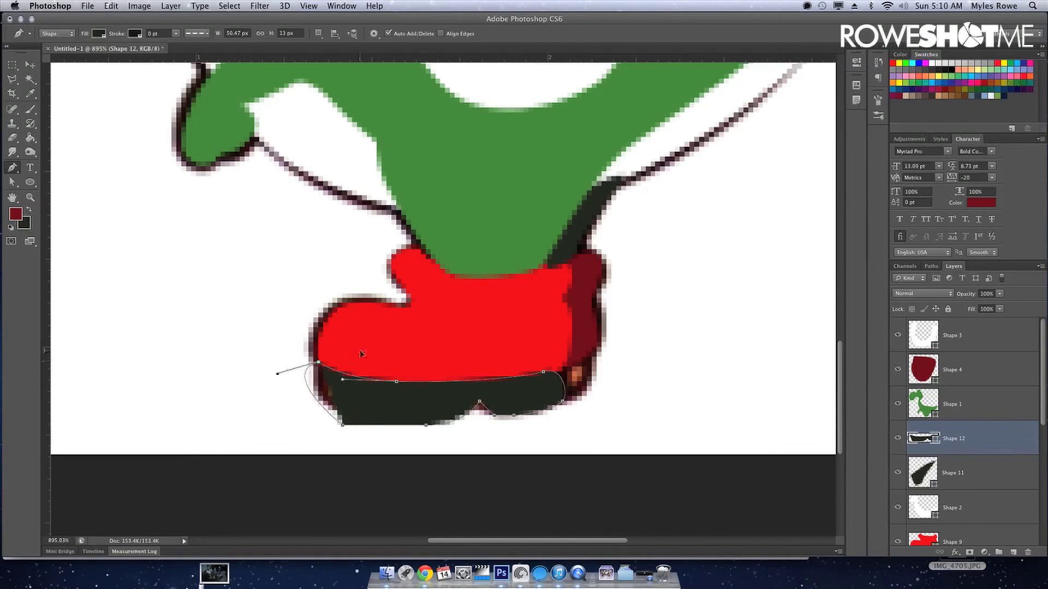
drag(362, 354, 352, 345)
key(Return)
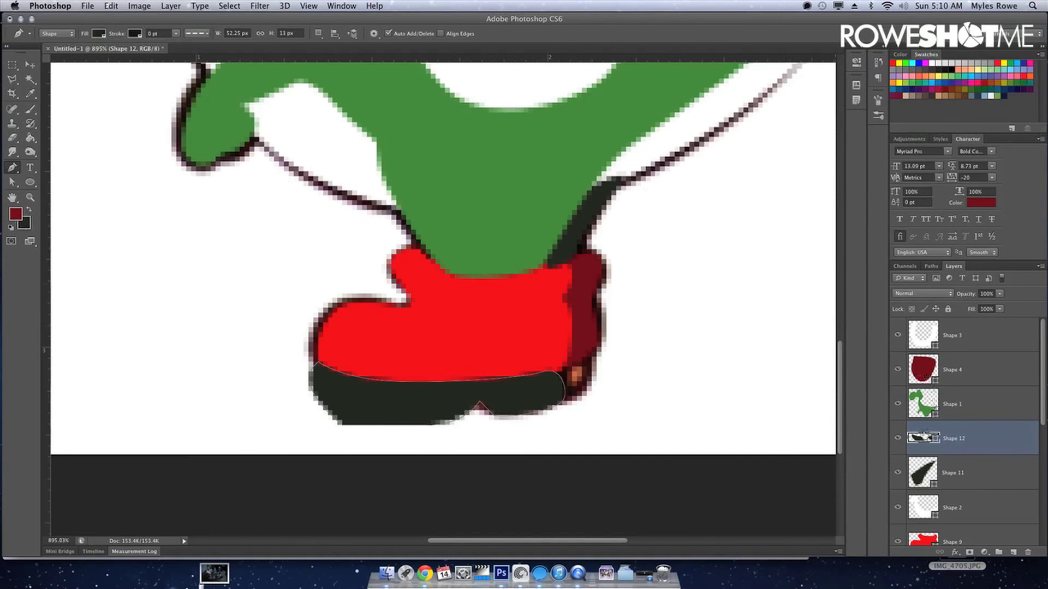
Change the Shape 12 sole's fill colour to olive brown.
double_click(923, 437)
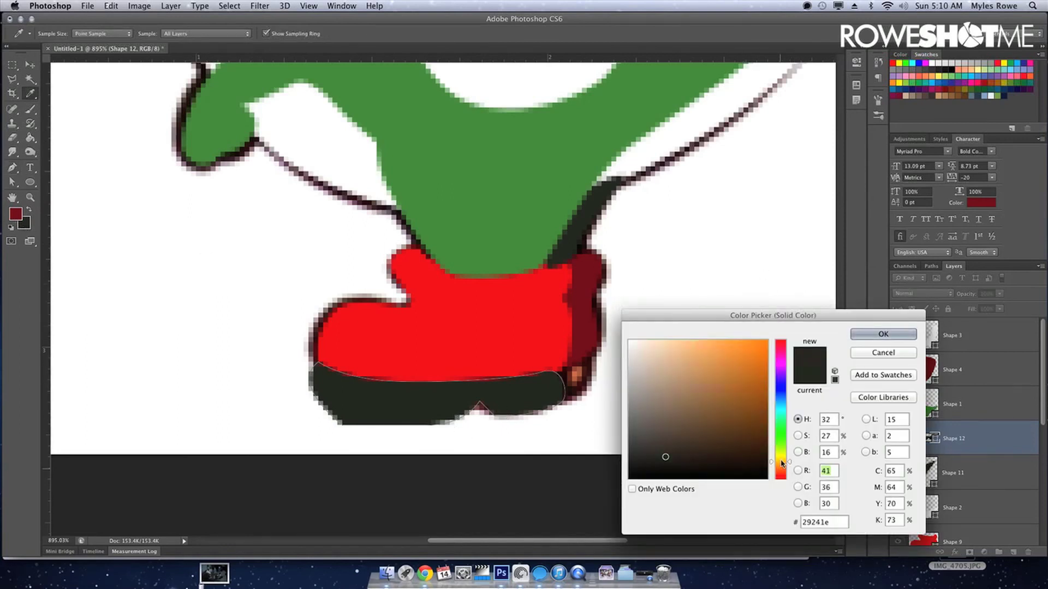
drag(782, 463, 782, 460)
click(737, 419)
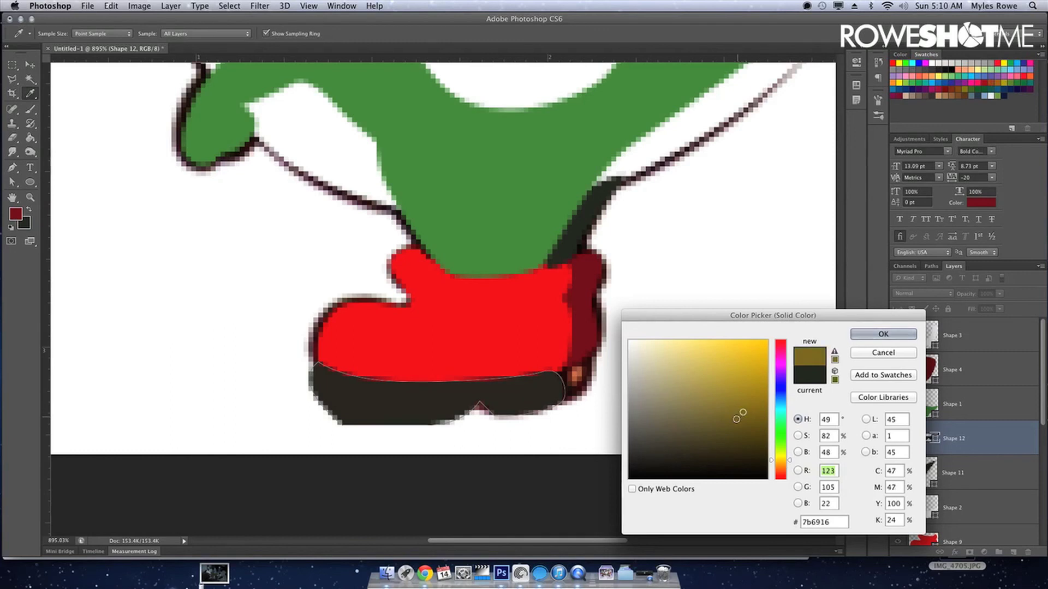
click(718, 424)
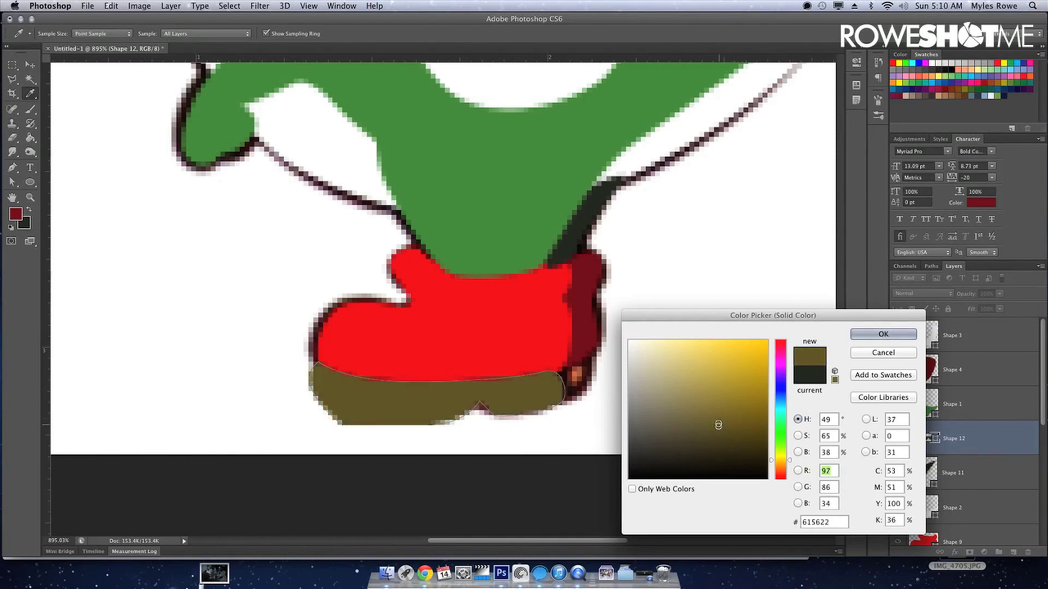
click(688, 417)
key(Return)
Draw the heel piece as Shape 13 and fill it a darker olive.
key(v)
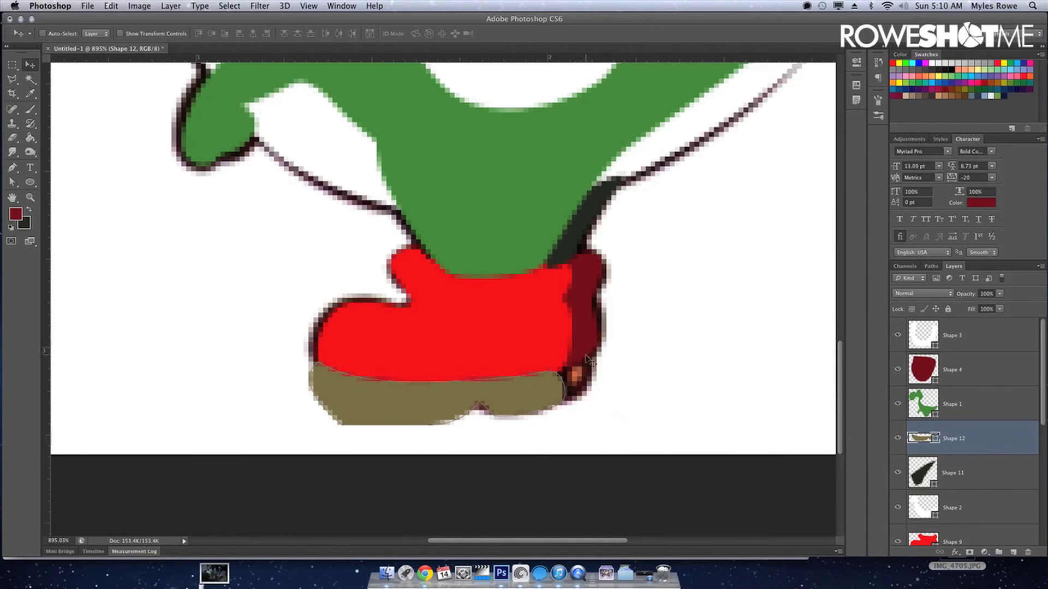
key(p)
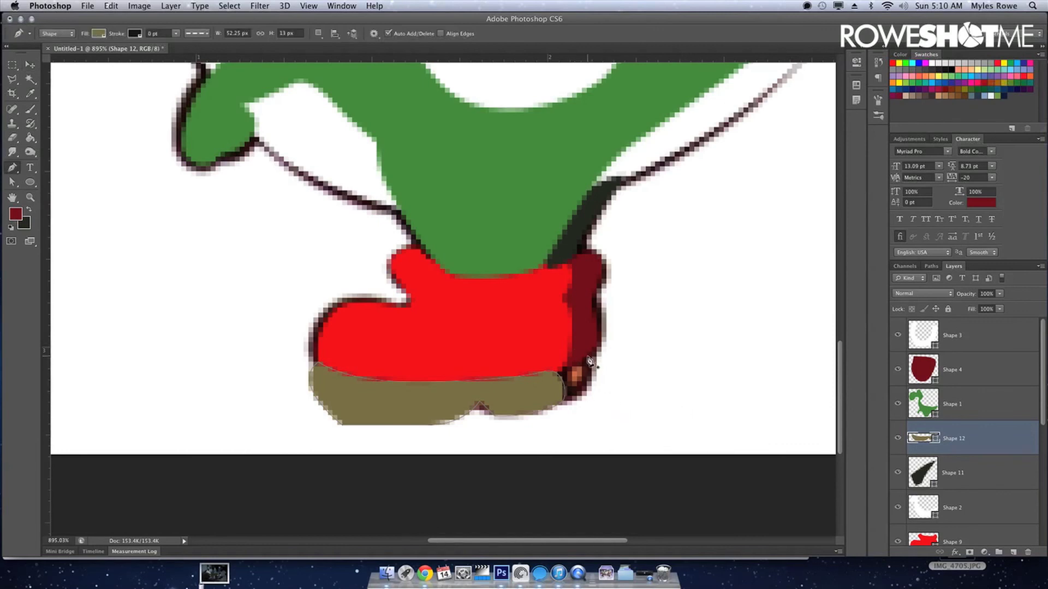
click(587, 358)
click(594, 380)
click(563, 407)
click(533, 376)
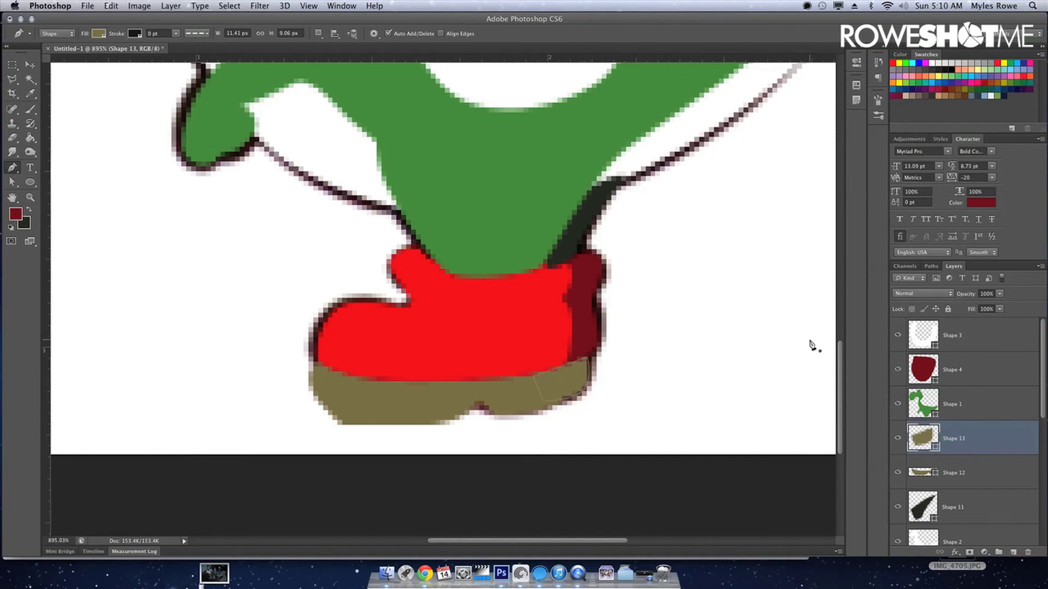
double_click(913, 440)
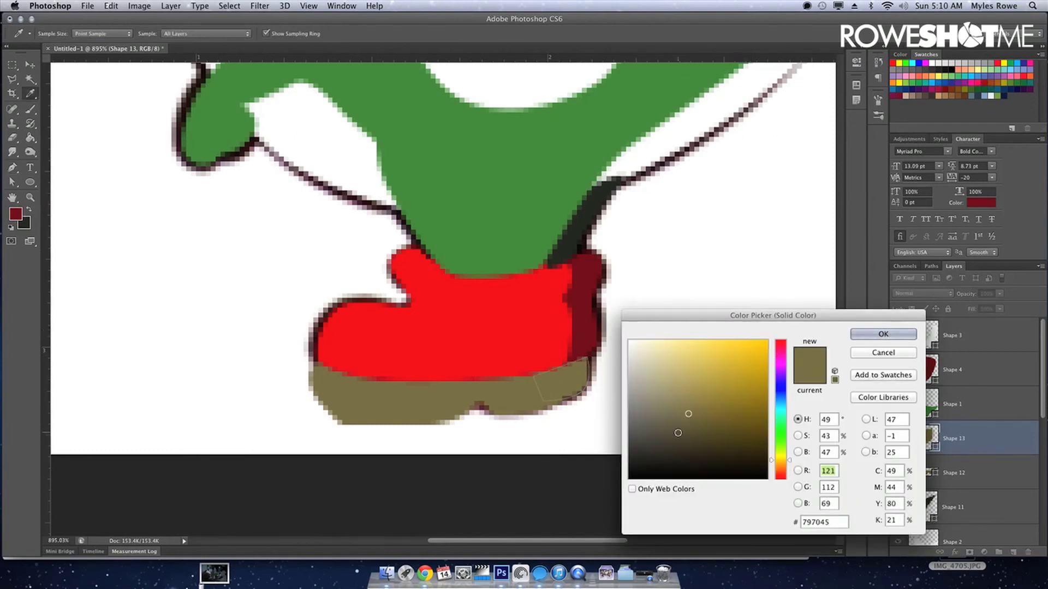
click(686, 440)
click(884, 334)
Move Shape 13 beneath the sole layer and zoom out to view the whole drawing.
key(v)
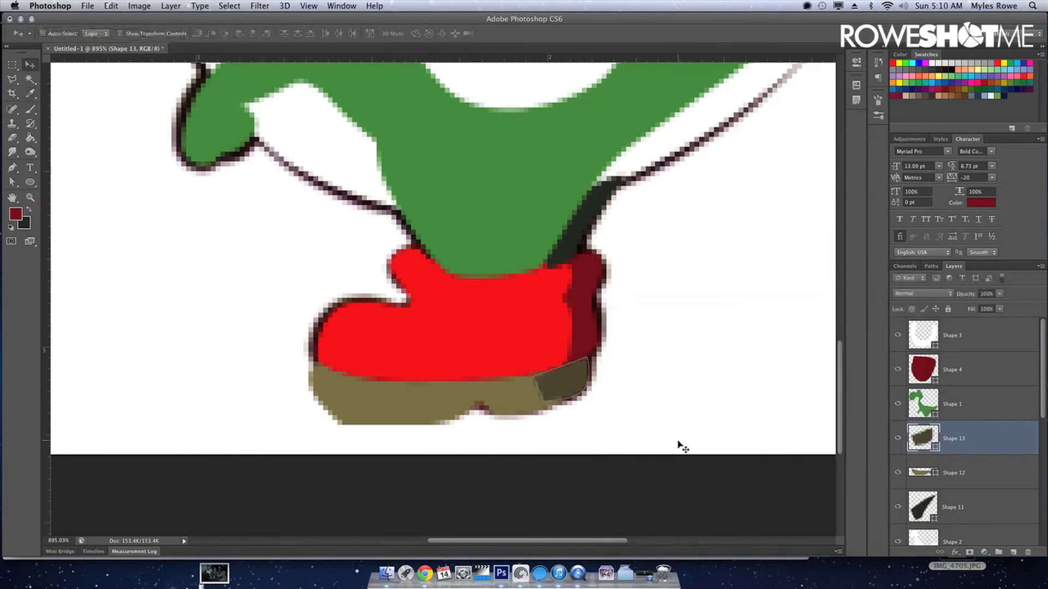
key(super+bracketleft)
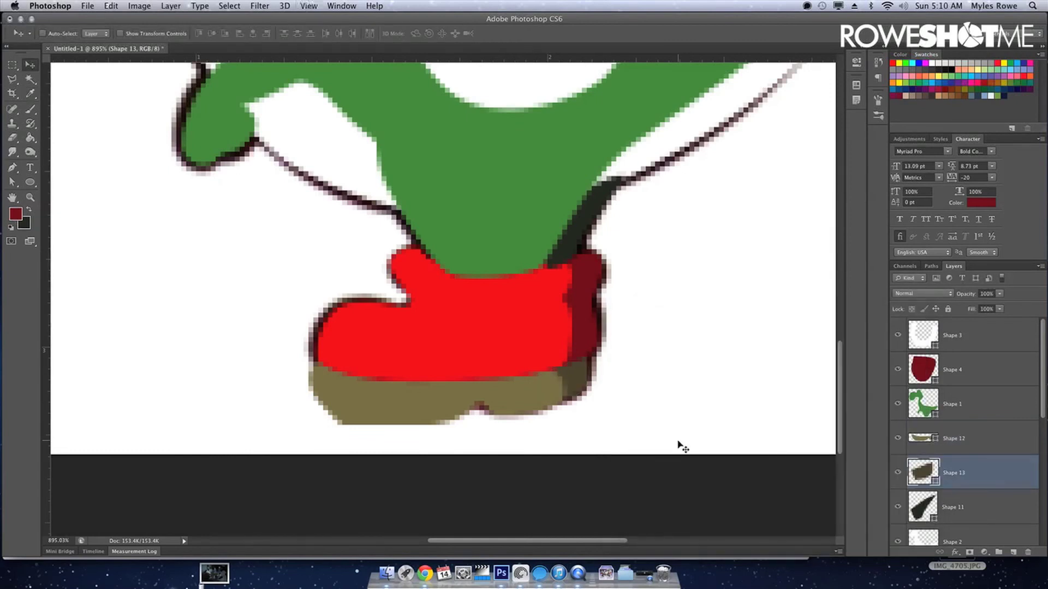
key(super+0)
key(super+minus)
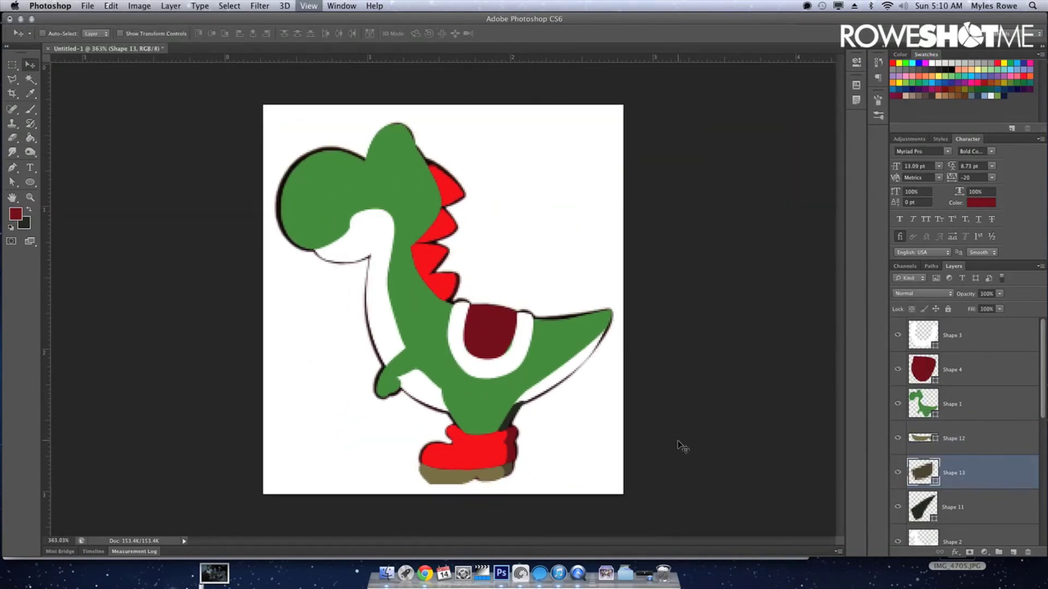
Toggle Layer 1's reference sketch off and on to compare it with the trace.
key(super+minus)
key(super+minus)
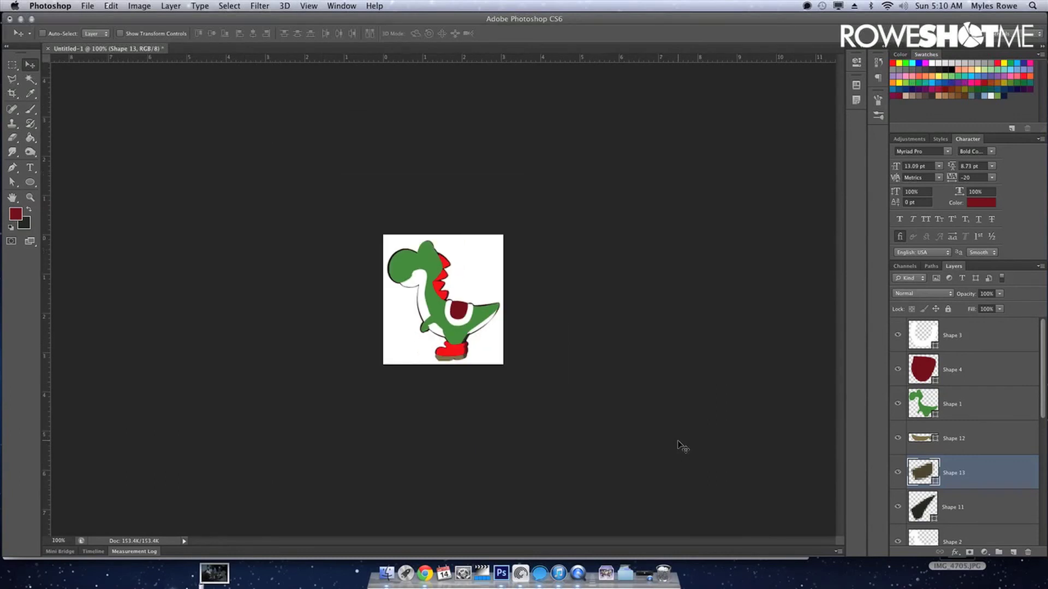
key(super+plus)
key(super+plus)
scroll(928, 436, down, 5)
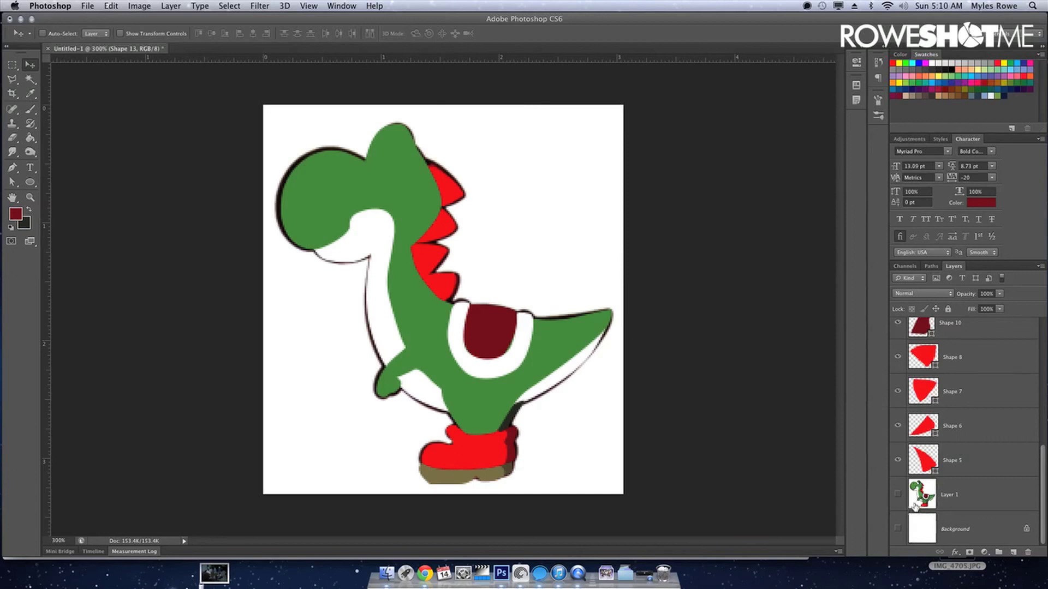
click(900, 496)
click(899, 495)
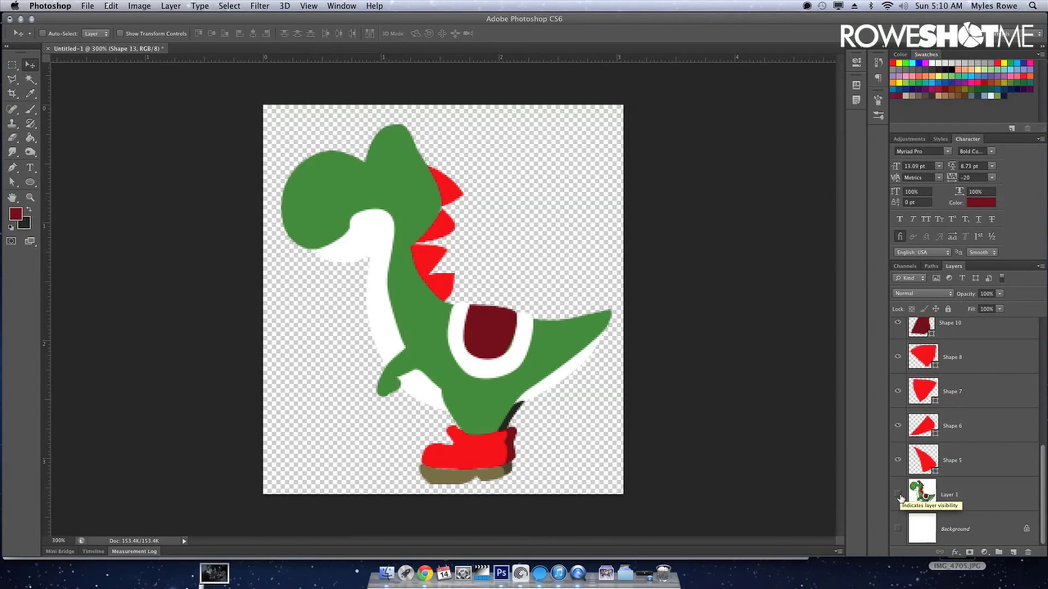
click(898, 495)
Select Shape 3 and hide the green Shape 1 body layer.
scroll(909, 459, up, 3)
scroll(915, 446, up, 5)
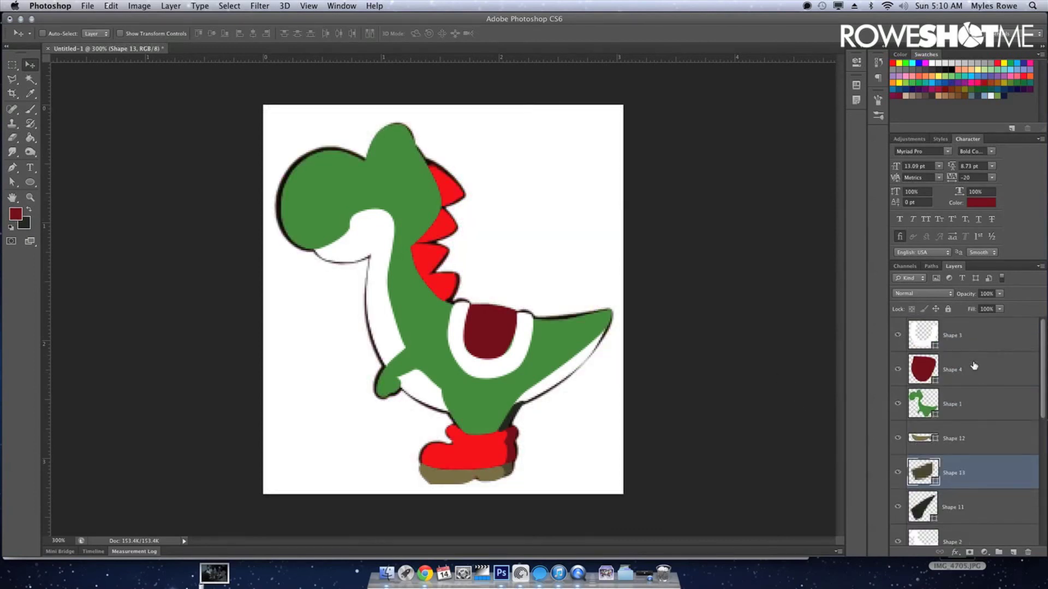
click(973, 330)
click(897, 404)
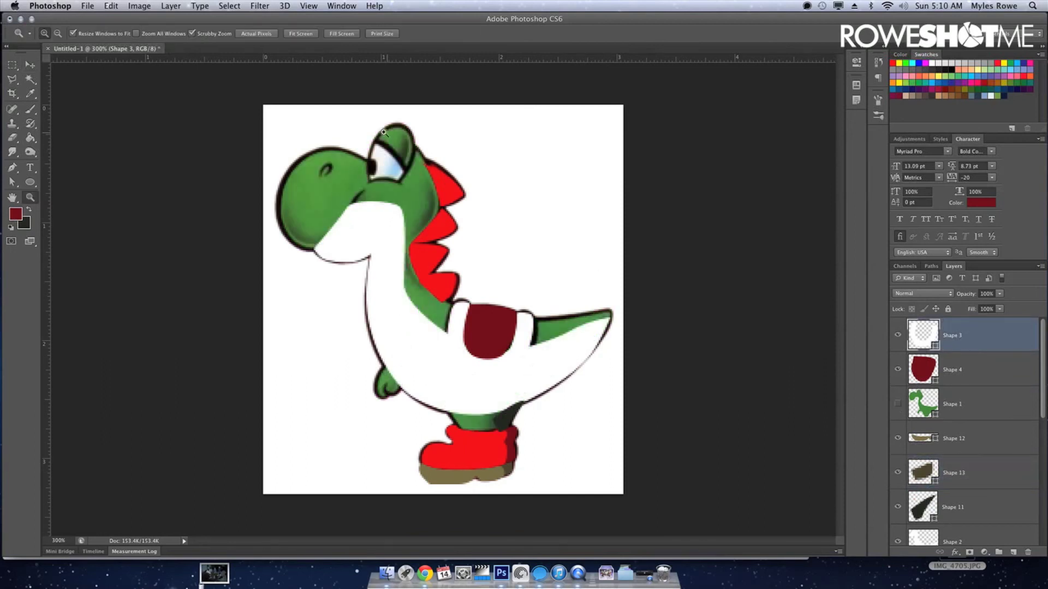
Zoom in closely on Yoshi's eye and set the Pen tool to a white fill.
key(z)
click(380, 134)
drag(381, 134, 416, 163)
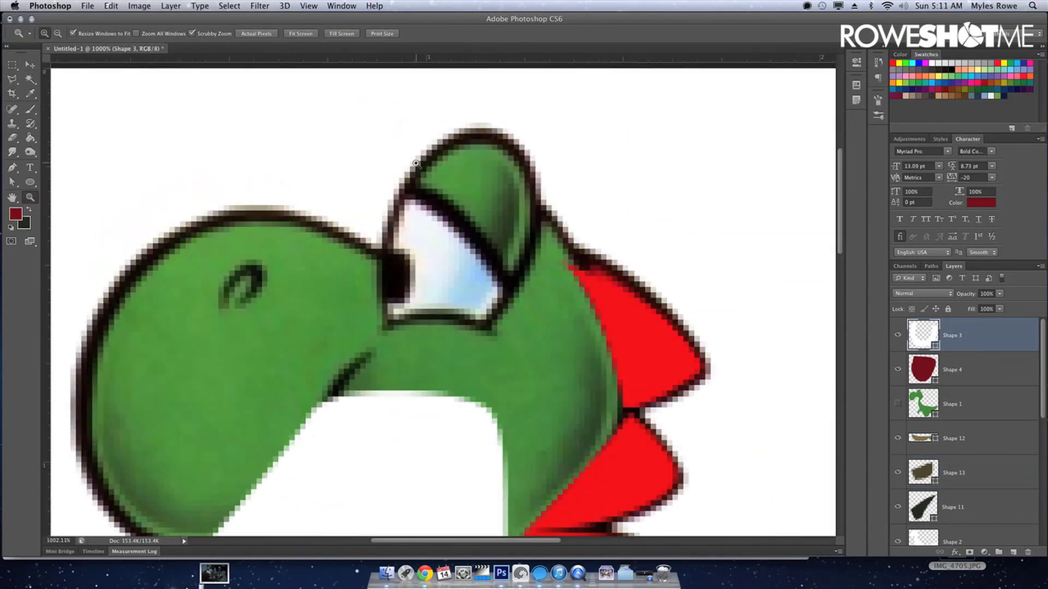
key(p)
key(d)
key(x)
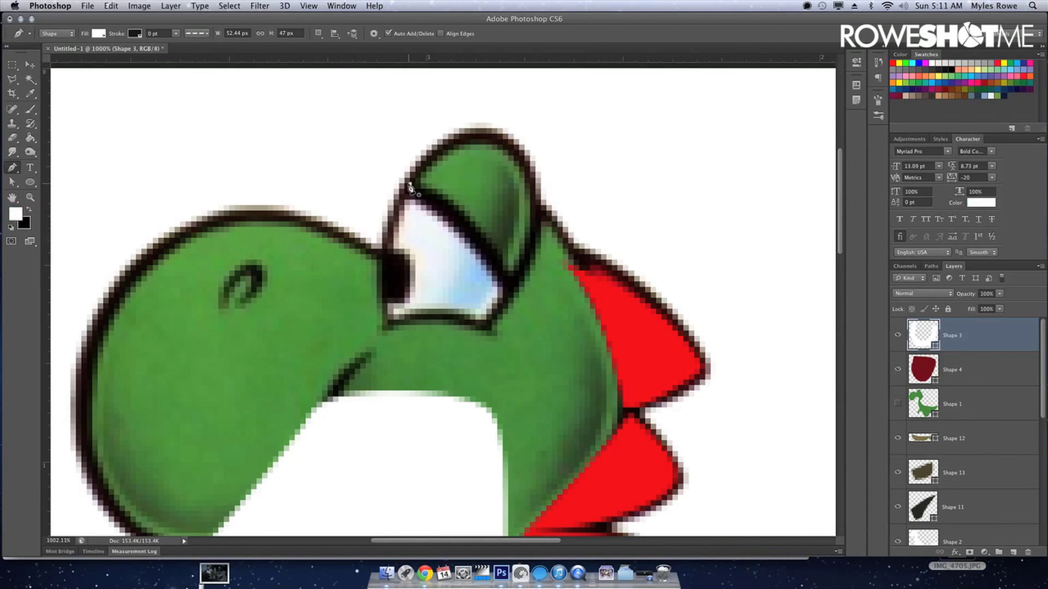
Trace the white eye outline over the reference eye as Shape 14.
click(411, 184)
click(470, 227)
click(495, 262)
click(512, 286)
click(486, 329)
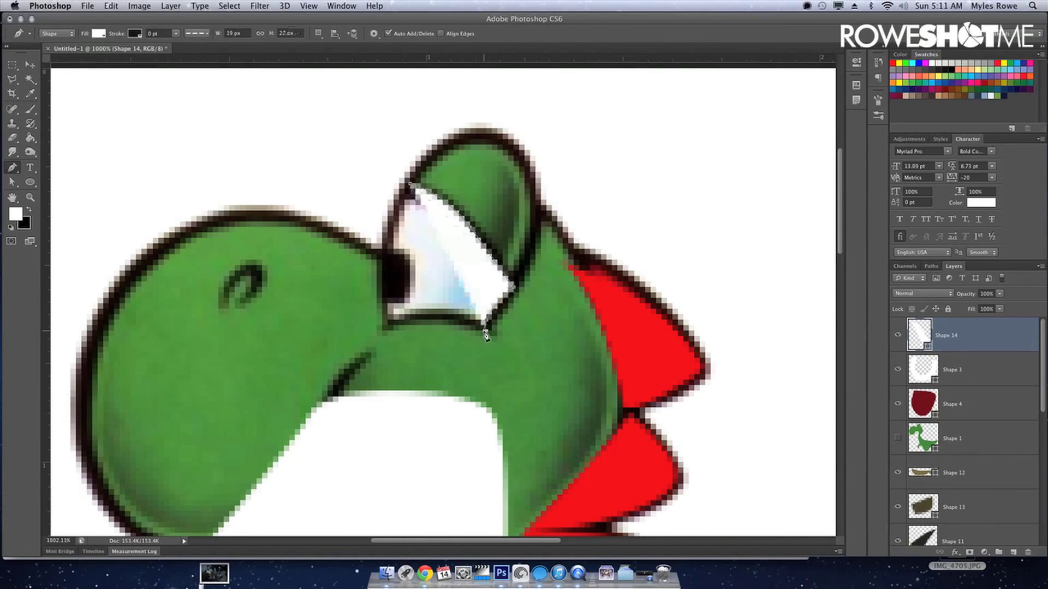
click(411, 320)
click(377, 335)
click(391, 226)
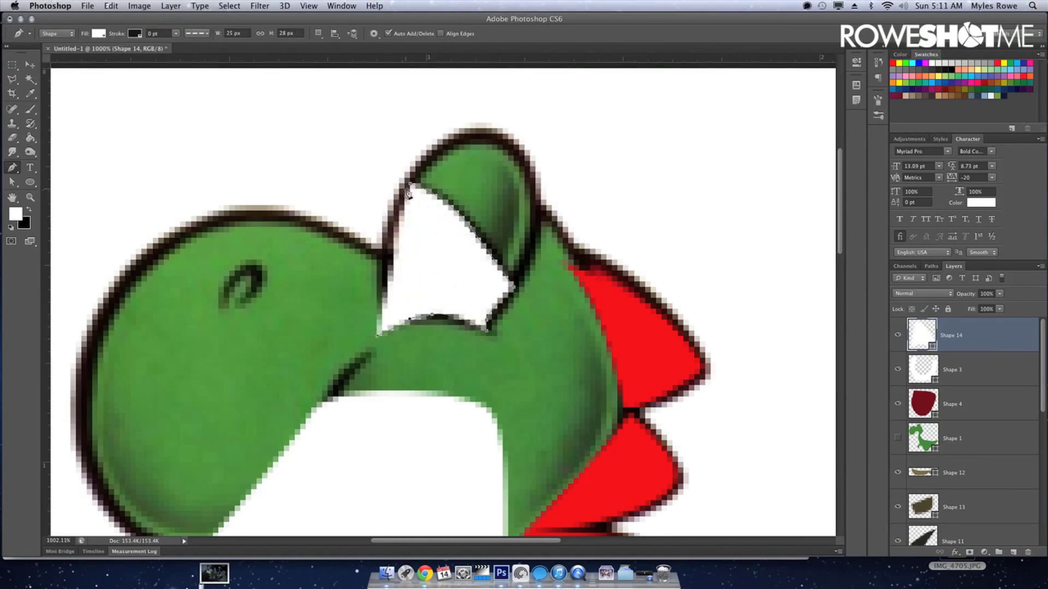
drag(411, 184, 445, 192)
key(Return)
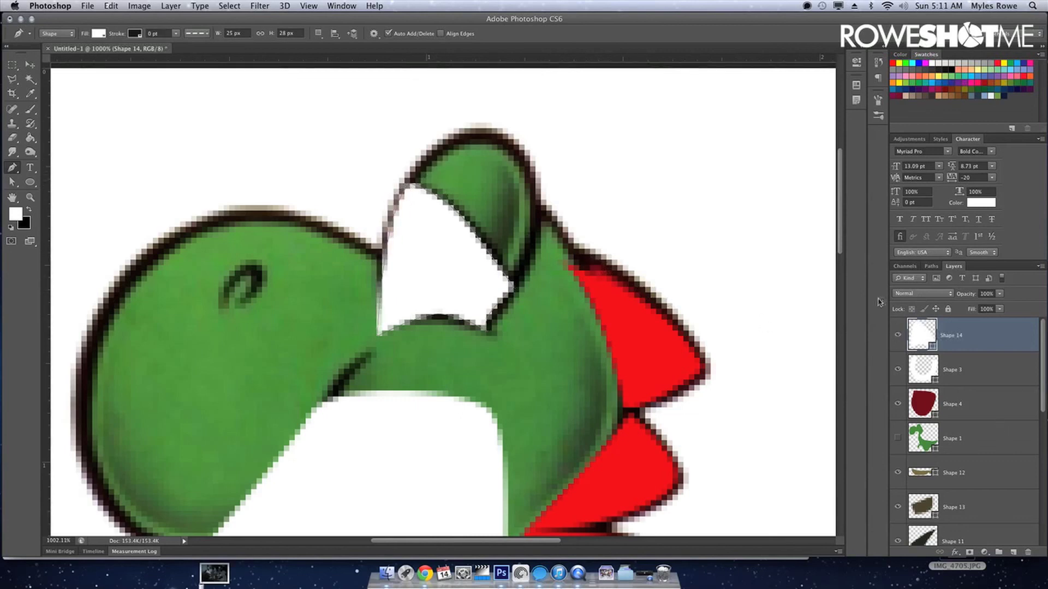
Hide Shape 14 and draw Ellipse 1 as an oval pupil at the eye's front corner.
click(897, 336)
key(u)
mouse_move(388, 242)
mouse_down()
mouse_move(415, 288)
mouse_move(407, 298)
mouse_up()
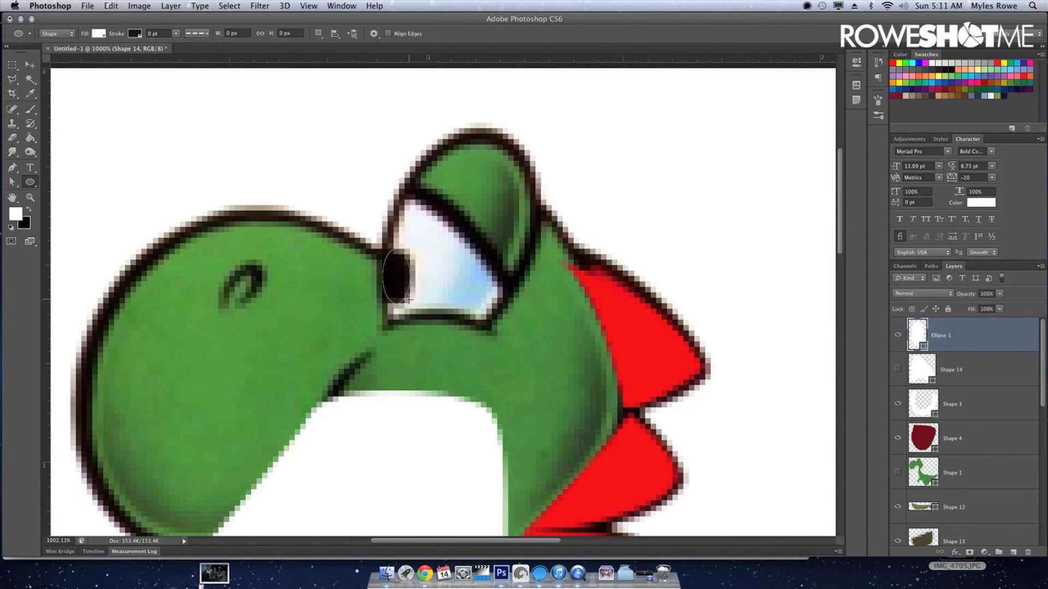
Fill the pupil black and show the white eye shape again.
key(super+BackSpace)
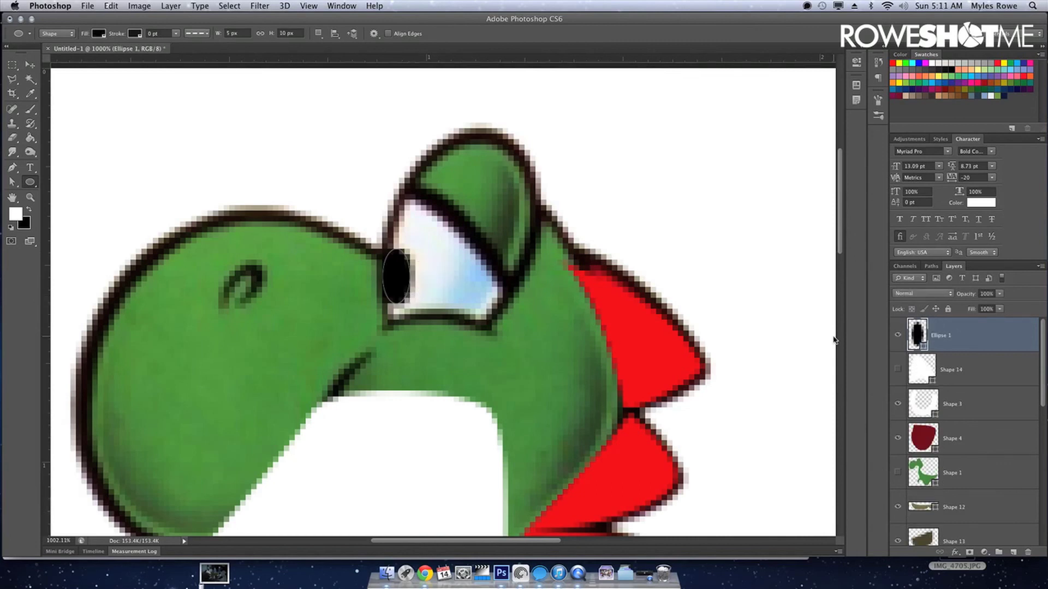
key(v)
click(898, 370)
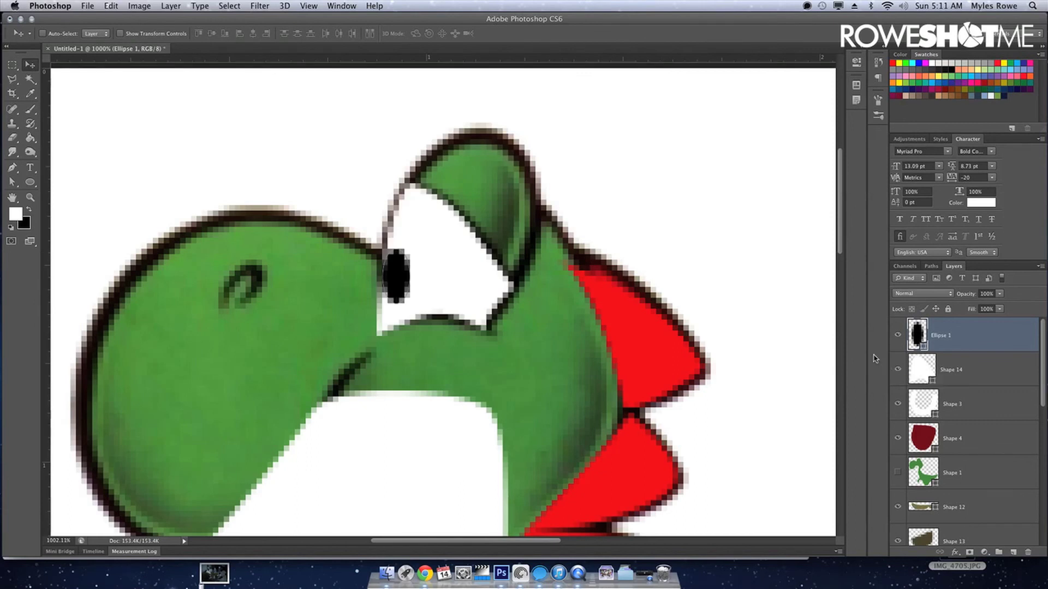
Draw a small black curved nostril shape, Shape 15, with the Pen tool.
key(p)
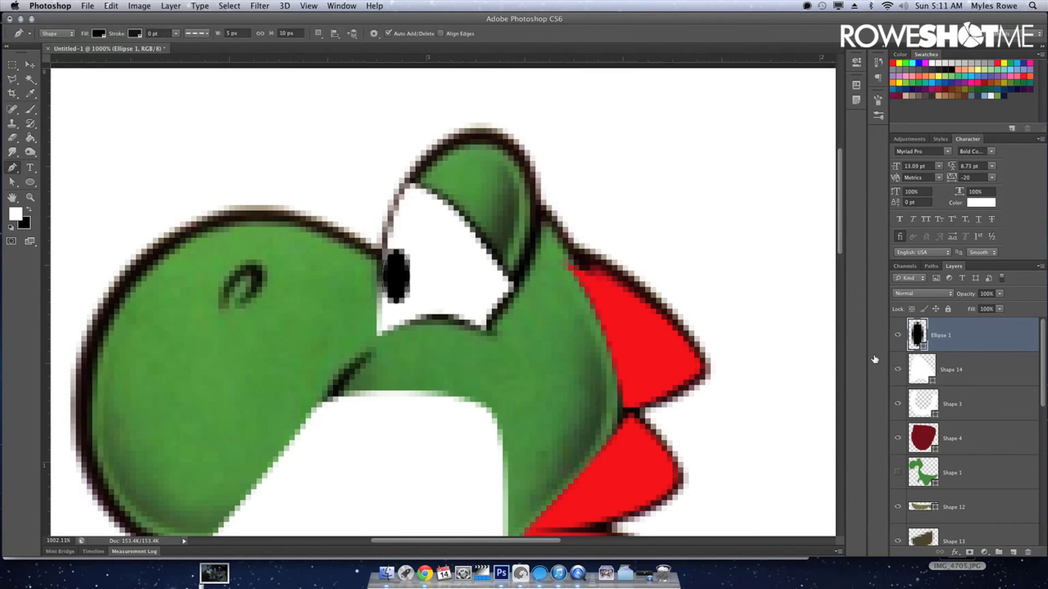
key(x)
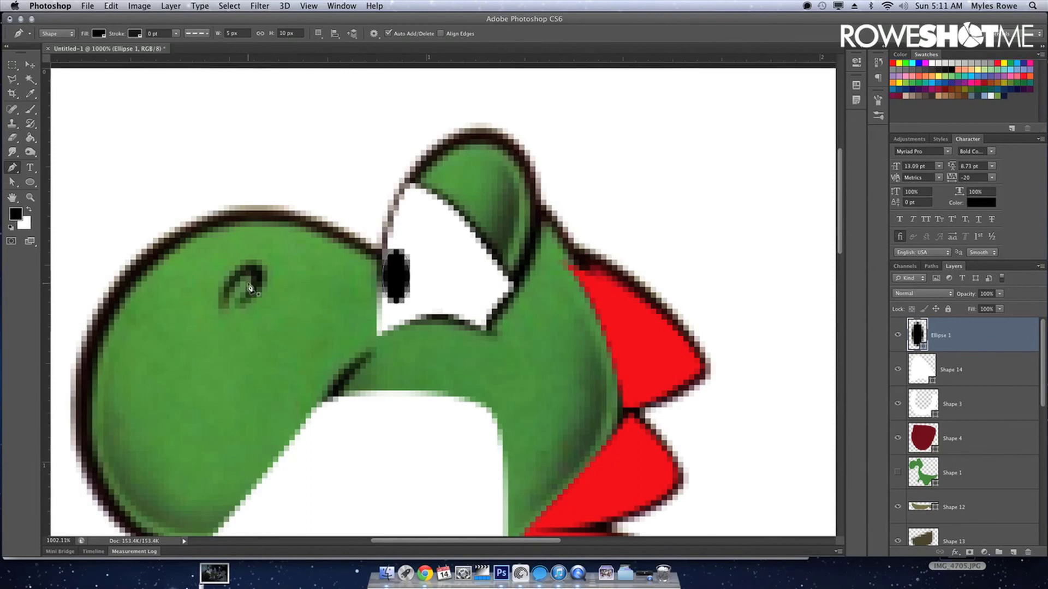
click(224, 298)
drag(251, 281, 243, 306)
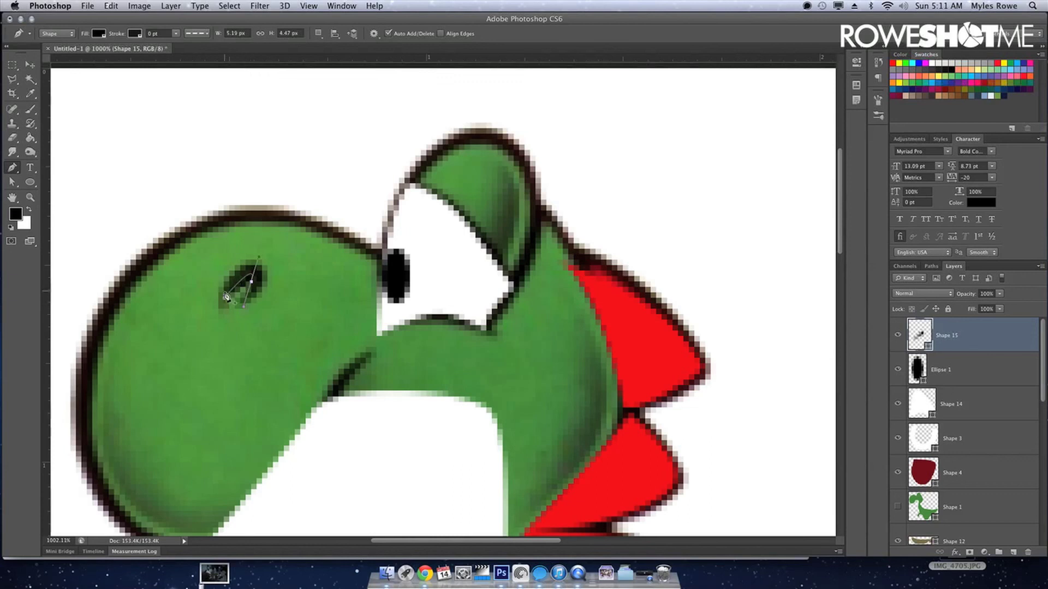
drag(206, 340, 165, 374)
key(v)
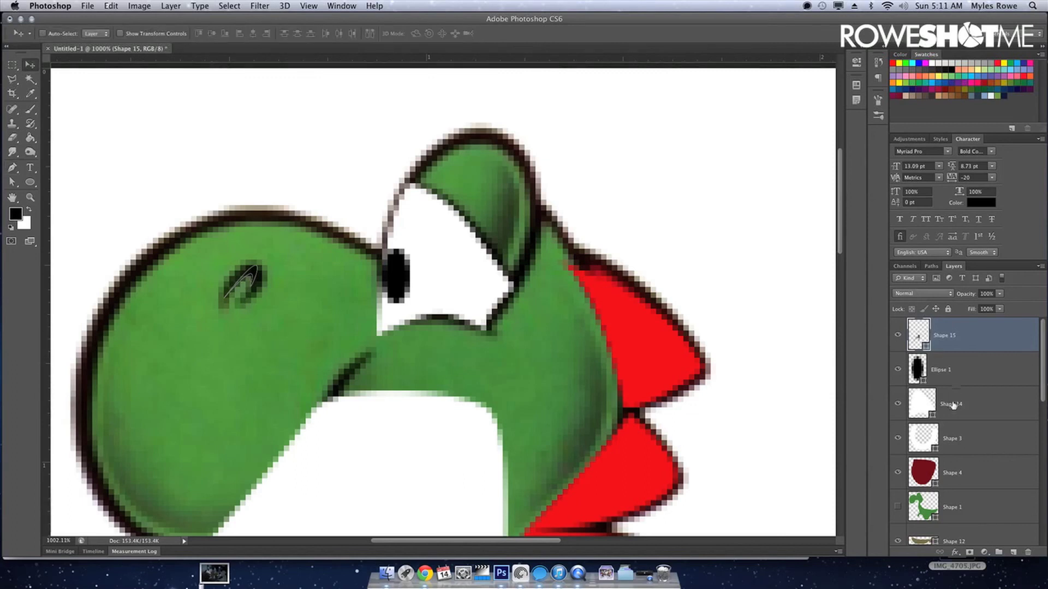
Hide the textured reference layer and zoom out to view the whole drawing.
scroll(953, 405, down, 3)
click(897, 412)
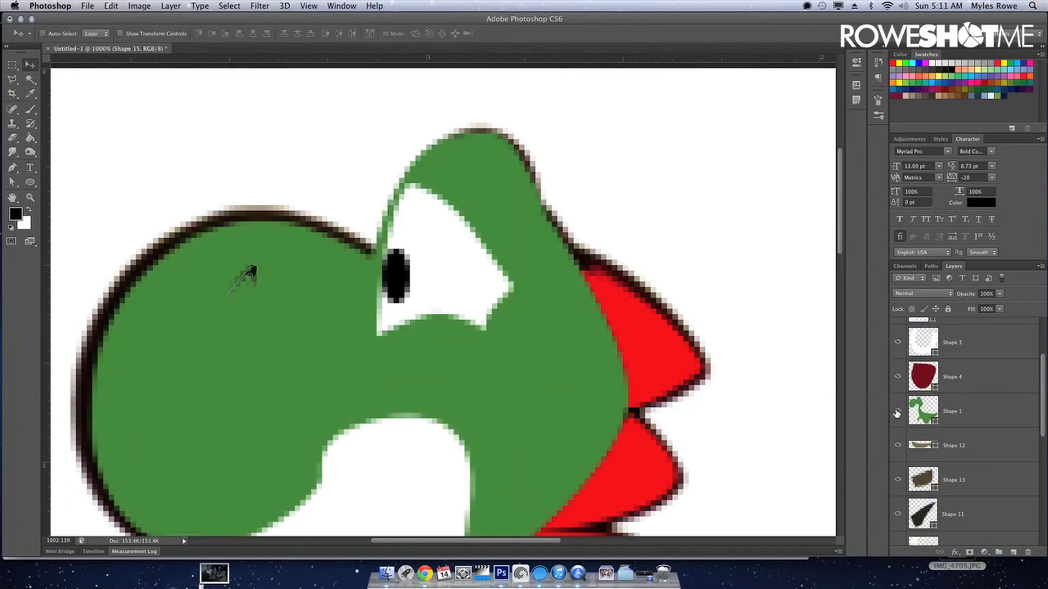
key(ctrl+minus)
key(ctrl+minus)
key(ctrl+minus)
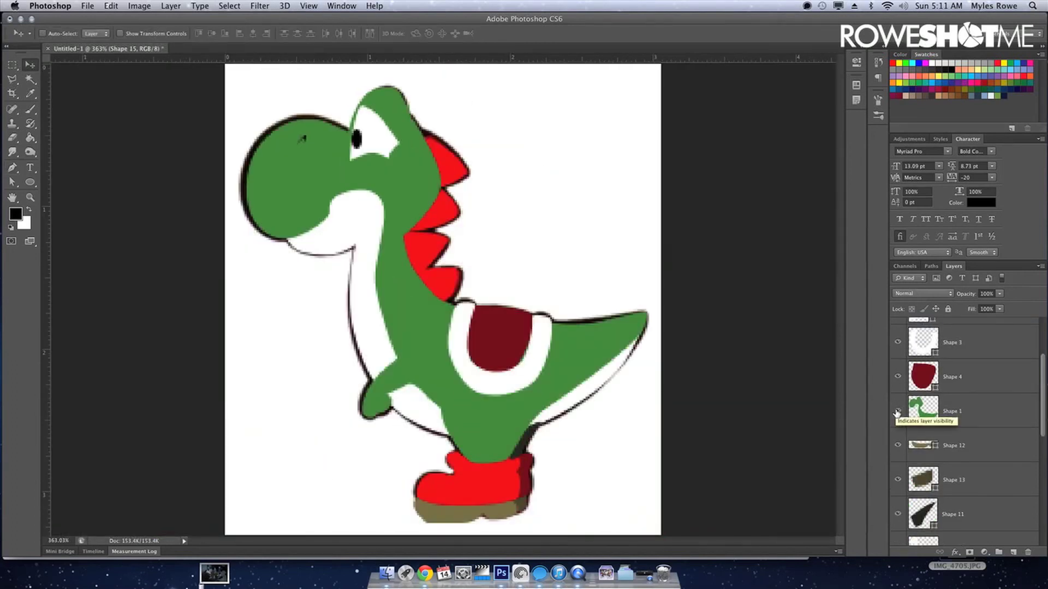
key(ctrl+minus)
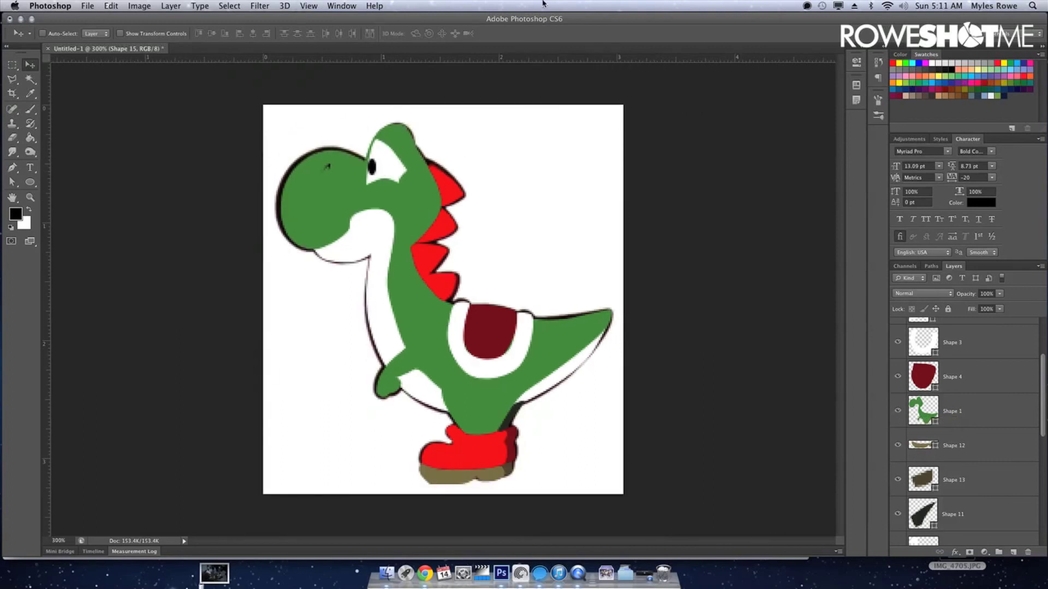
Nudge the white eye Shape 14 and the pupil Ellipse 1 slightly left.
ctrl+click(400, 179)
key(Left)
key(Left)
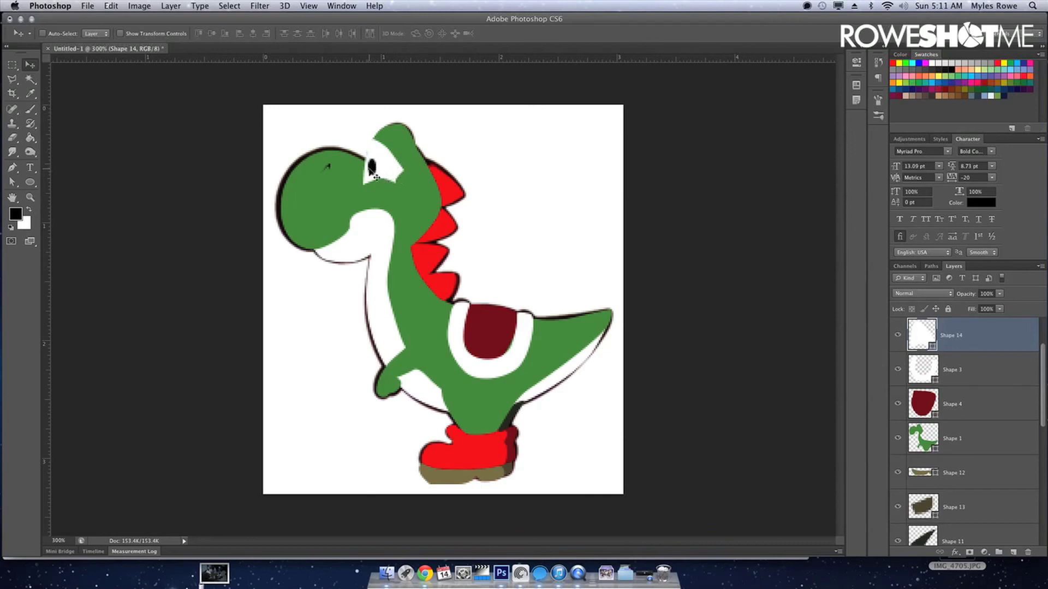
ctrl+click(373, 173)
key(Left)
key(Left)
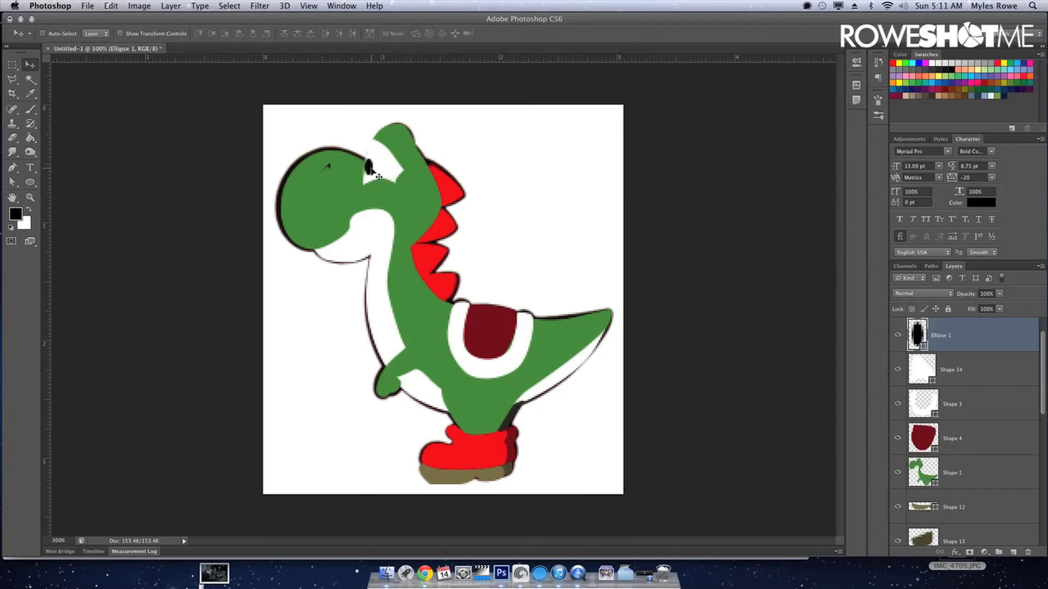
Hide Layer 1, the original reference image.
scroll(969, 483, down, 5)
scroll(955, 483, down, 5)
scroll(938, 481, down, 3)
click(897, 494)
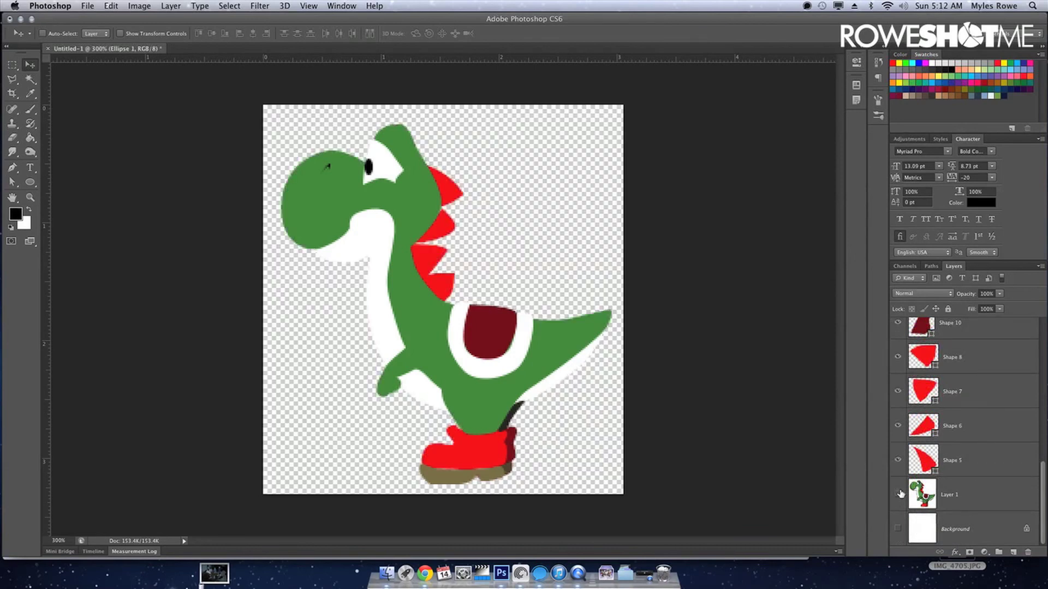
Select the green Shape 1 body, review the drawing at several zoom levels, and save.
ctrl+click(570, 339)
key(ctrl+plus)
key(ctrl+minus)
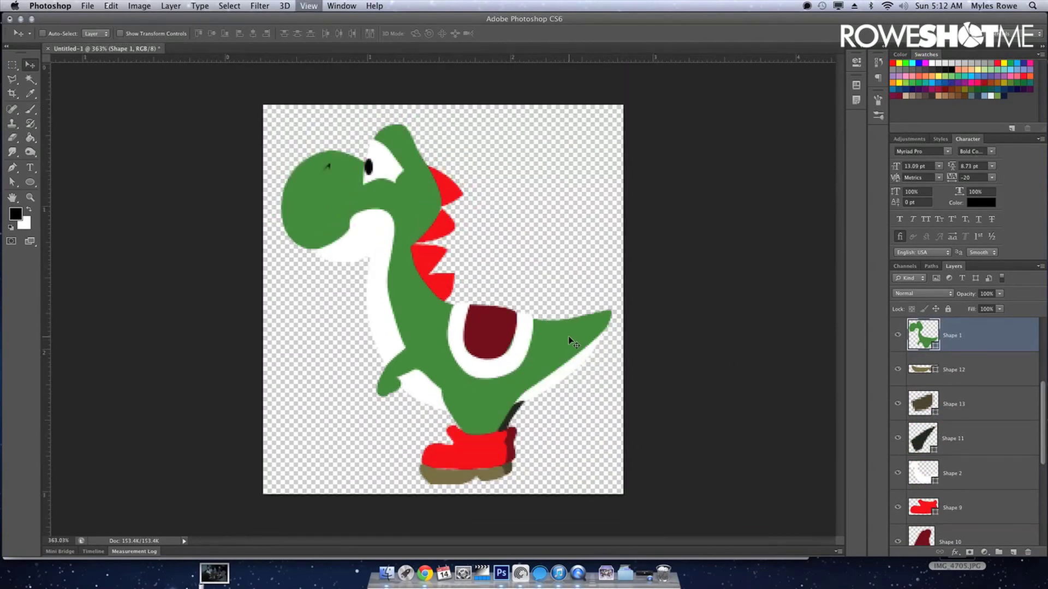
key(ctrl+minus)
key(ctrl+minus)
key(ctrl+minus)
key(ctrl+minus)
key(ctrl+plus)
key(ctrl+plus)
key(ctrl+plus)
key(ctrl+minus)
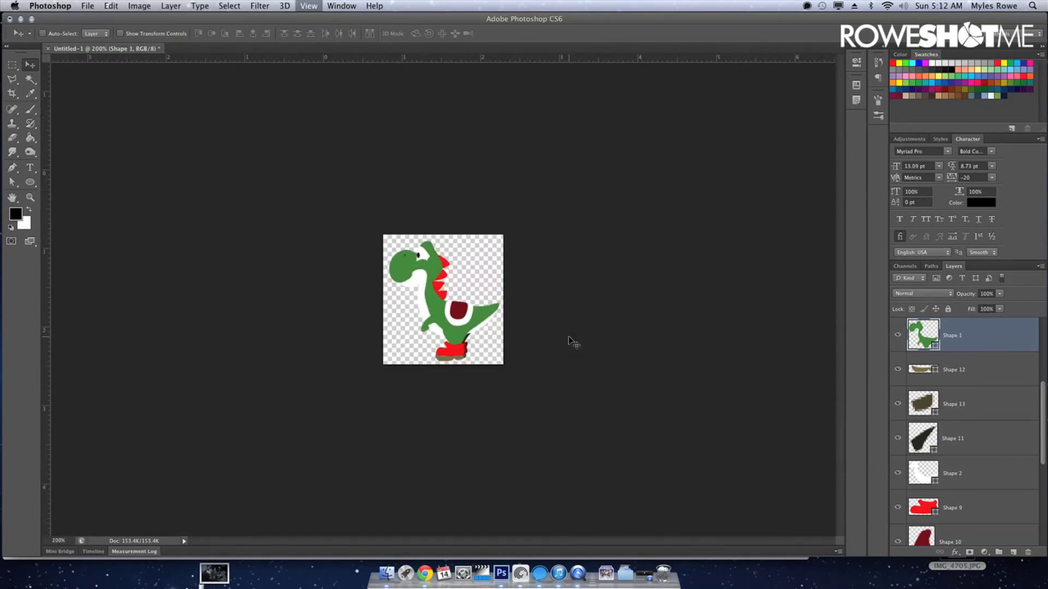
key(ctrl+s)
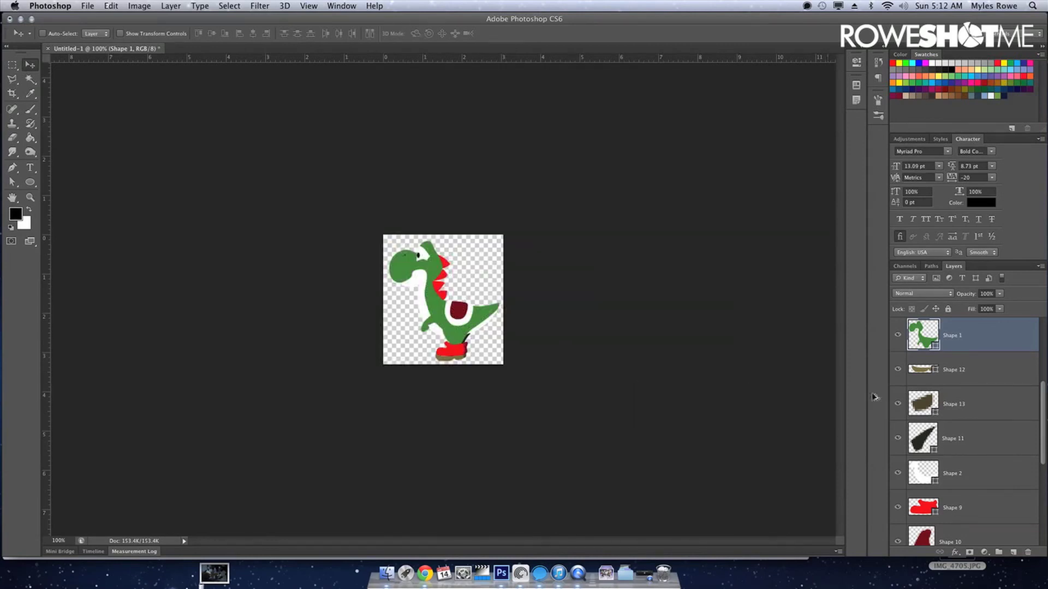
Select all the Yoshi layers and start a new document from the preset list.
key(super+alt+a)
scroll(973, 414, down, 5)
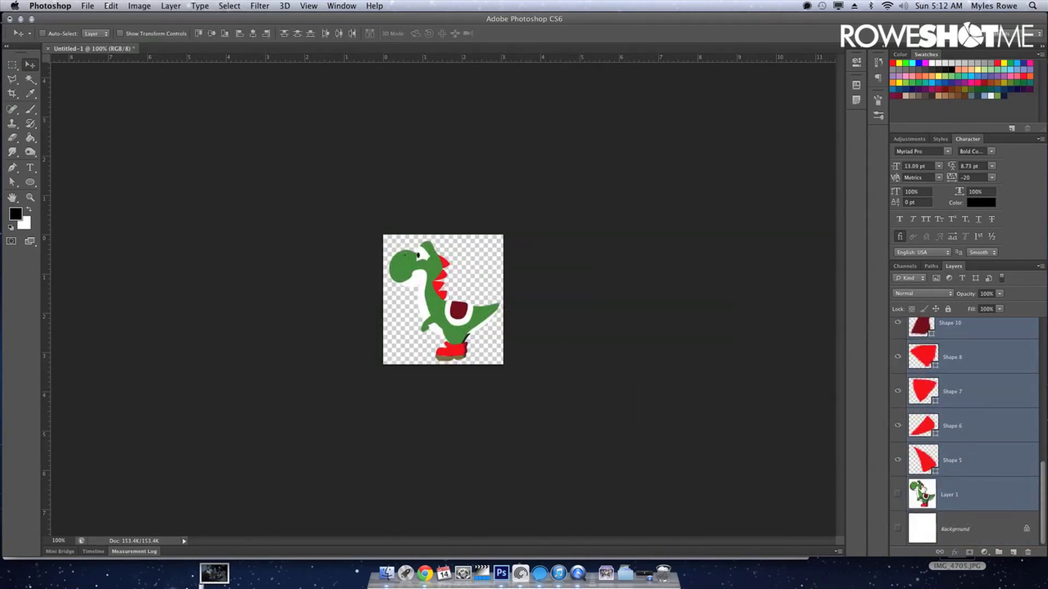
key(super+n)
click(454, 137)
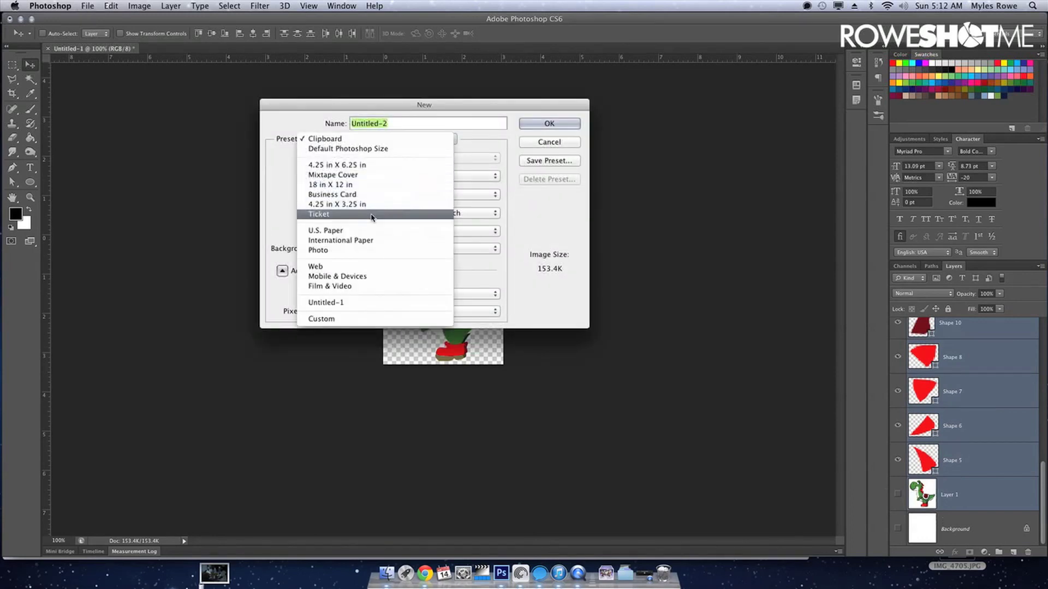
Create a new 4.25 × 4 in document from the 4.25 x 6.25 in preset.
click(370, 167)
click(387, 194)
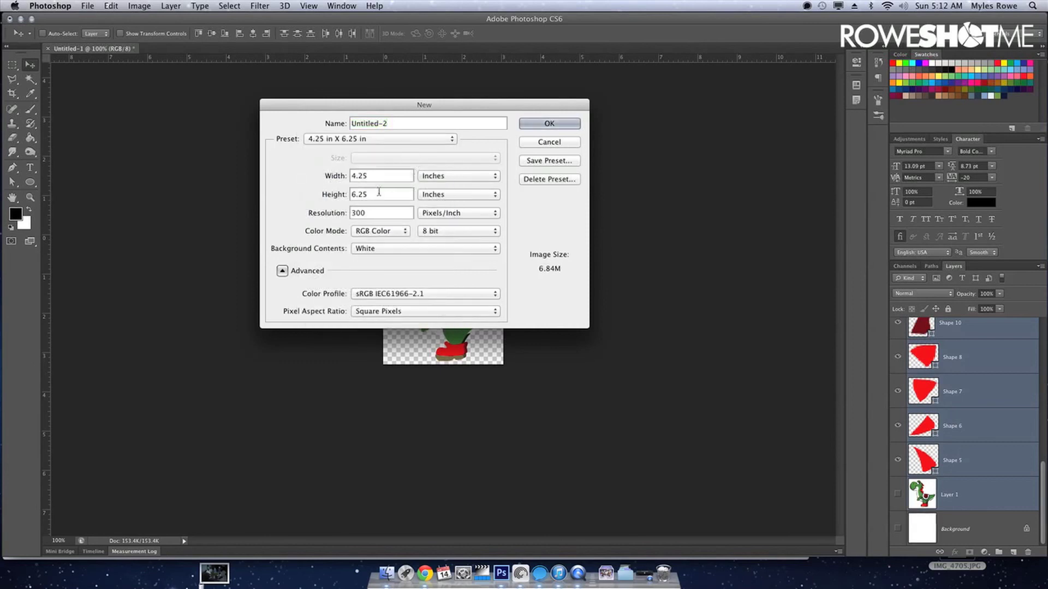
text(4.)
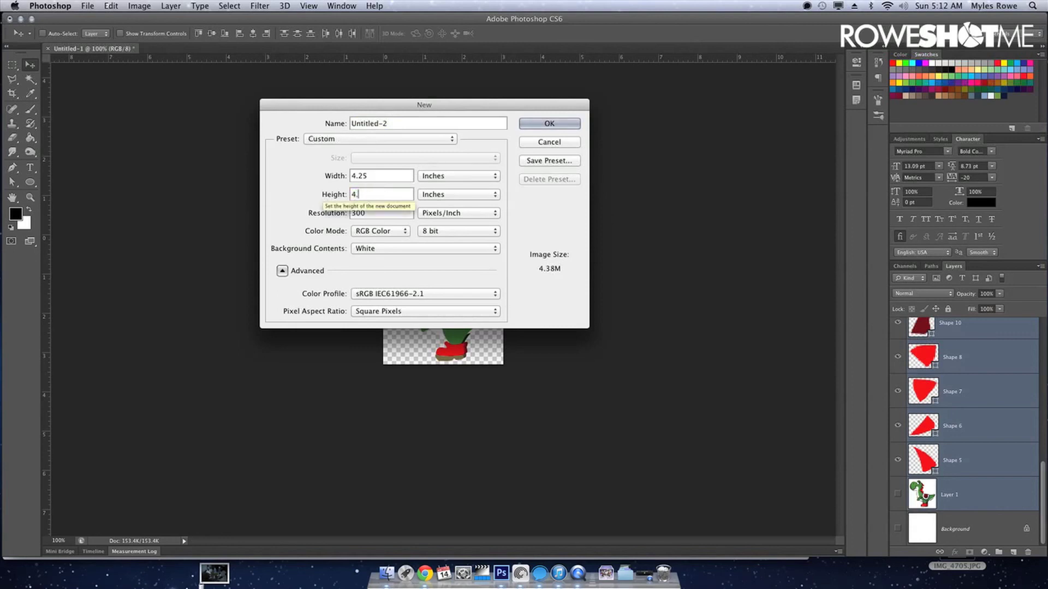
key(Return)
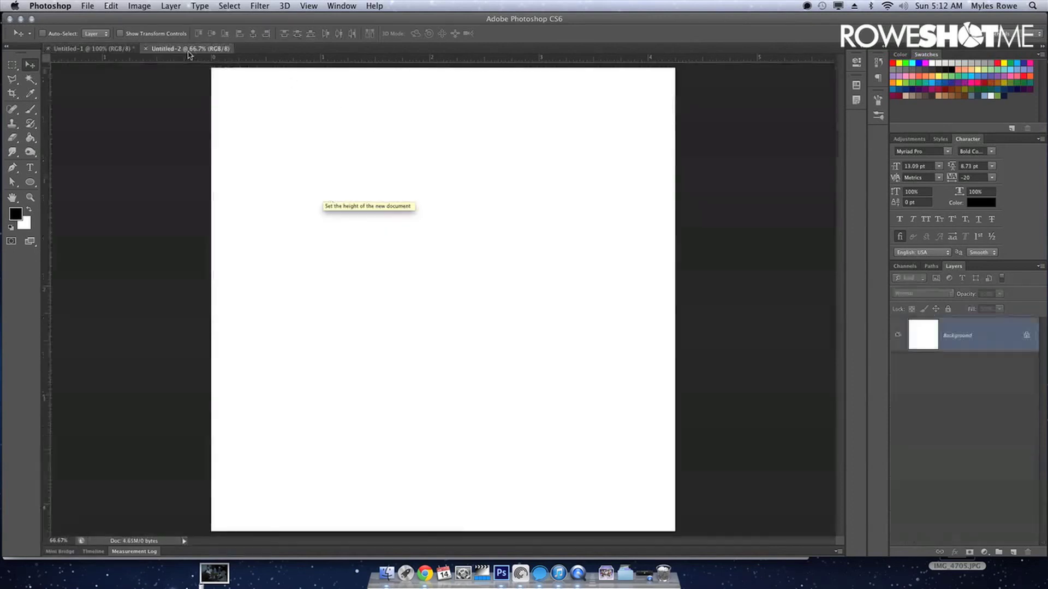
Drag all Yoshi layers from Untitled-1 into Untitled-2 and scale them up.
click(116, 48)
key(ctrl+alt+a)
drag(439, 273, 206, 57)
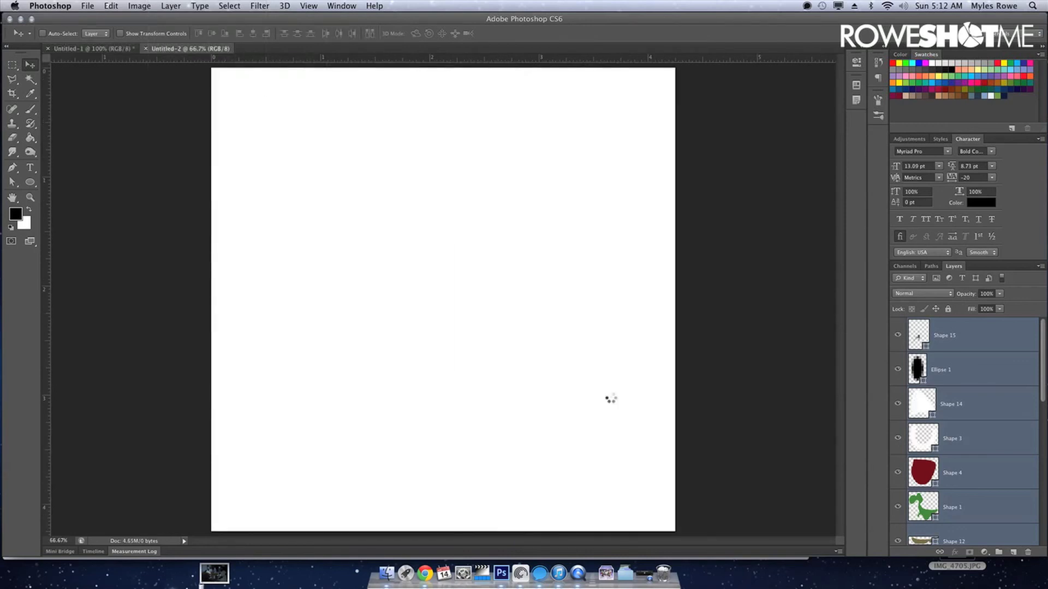
drag(207, 57, 609, 379)
key(ctrl+t)
mouse_move(484, 255)
mouse_down()
mouse_move(633, 122)
mouse_move(540, 204)
mouse_up()
key(Return)
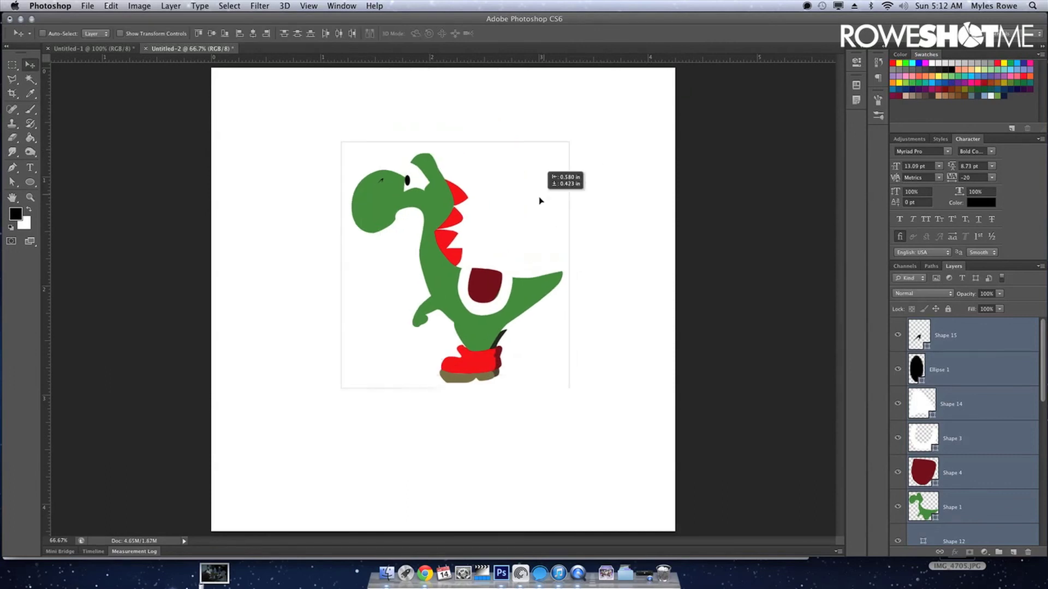
Invert the white Background to black and select the green Shape 1 body.
scroll(1015, 453, down, 10)
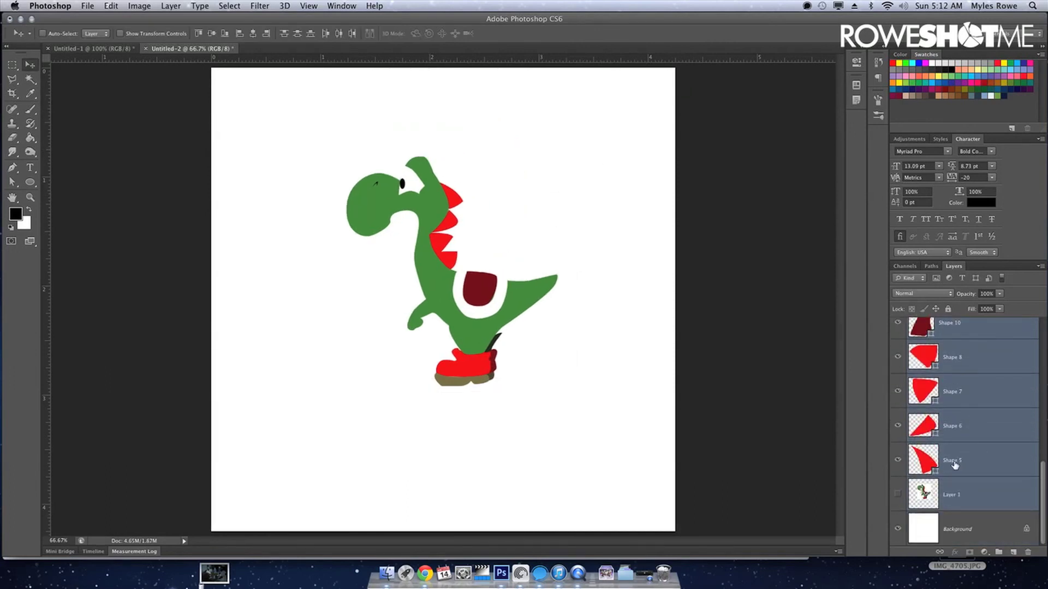
click(896, 528)
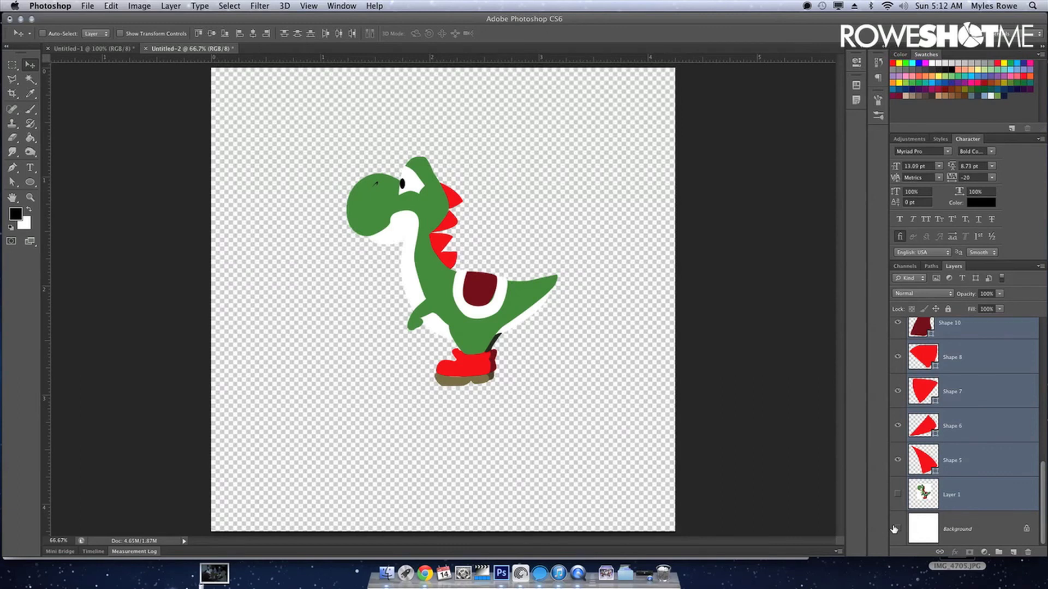
click(897, 529)
click(969, 531)
key(super+i)
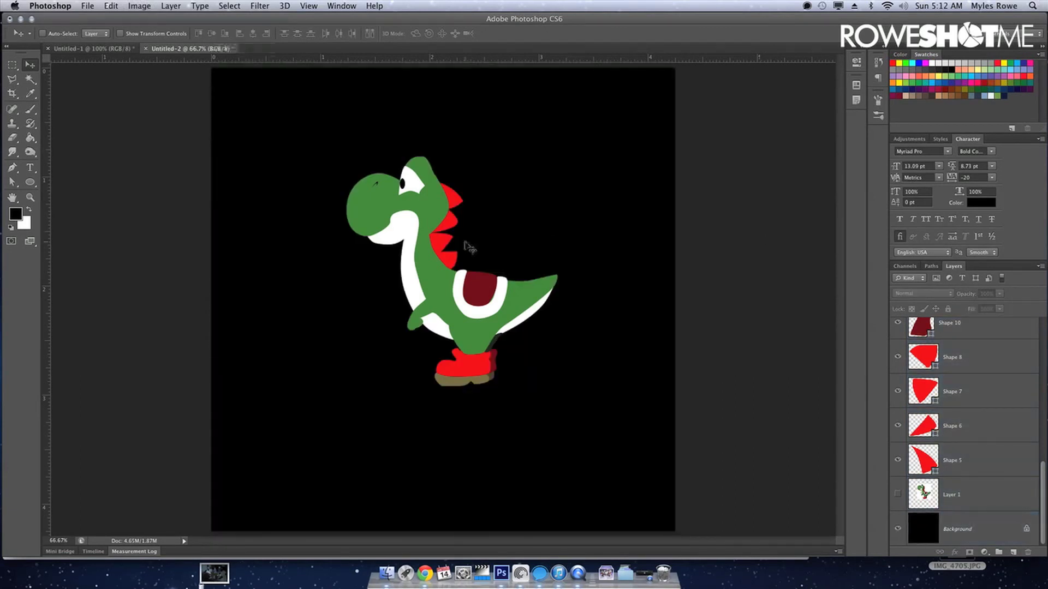
super+click(366, 207)
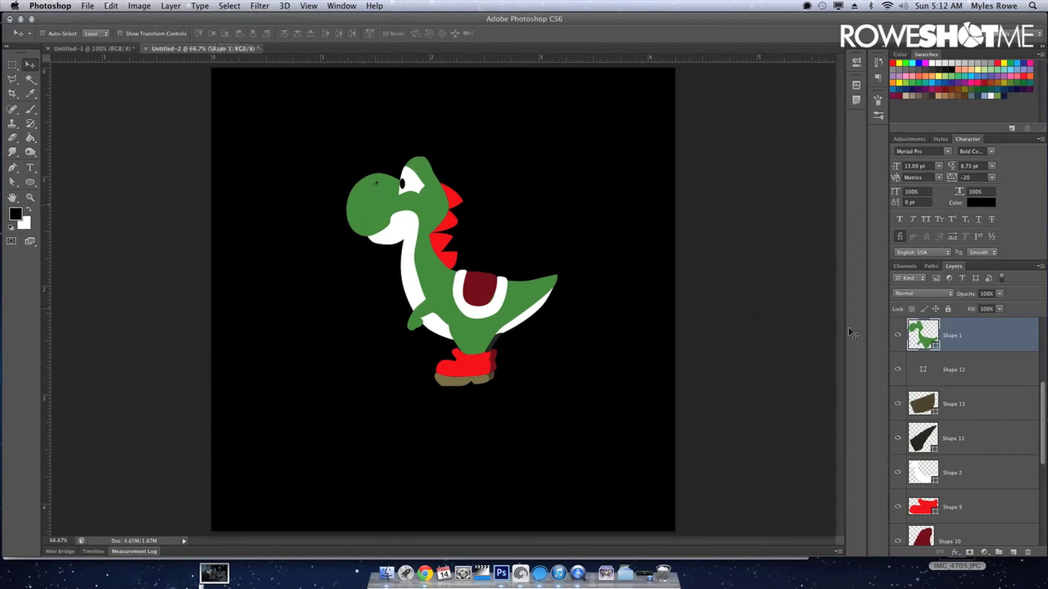
double_click(997, 338)
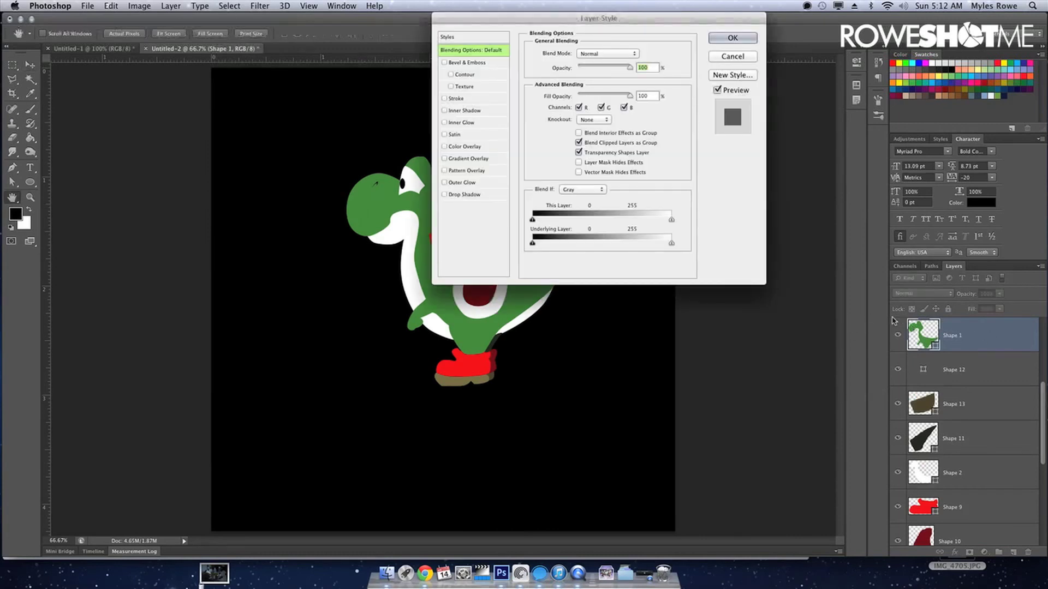
Add a reversed radial Soft Light Gradient Overlay at 150% scale to the body.
click(468, 158)
drag(555, 18, 730, 35)
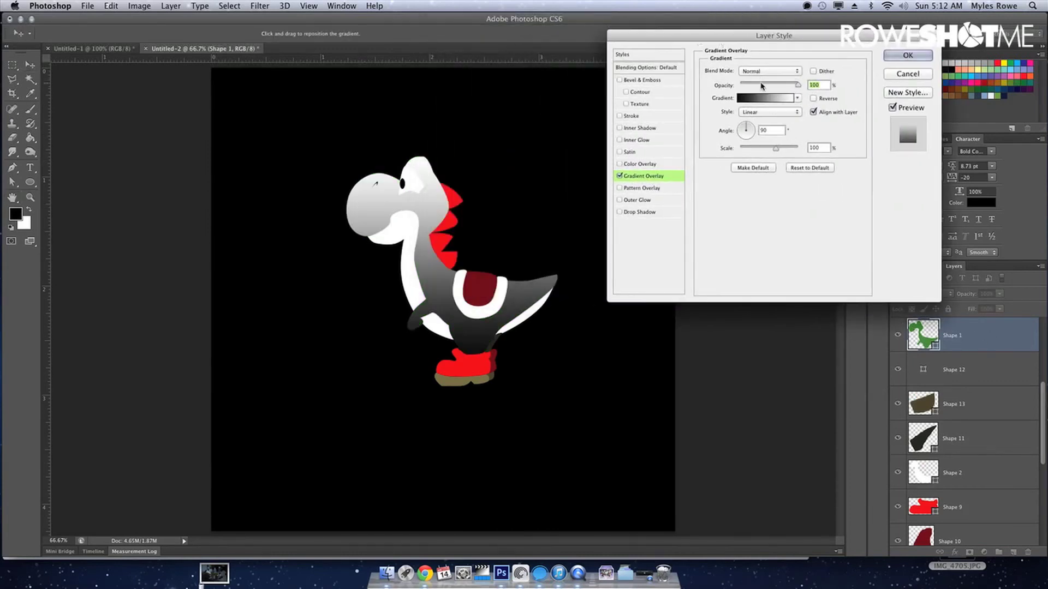
click(761, 75)
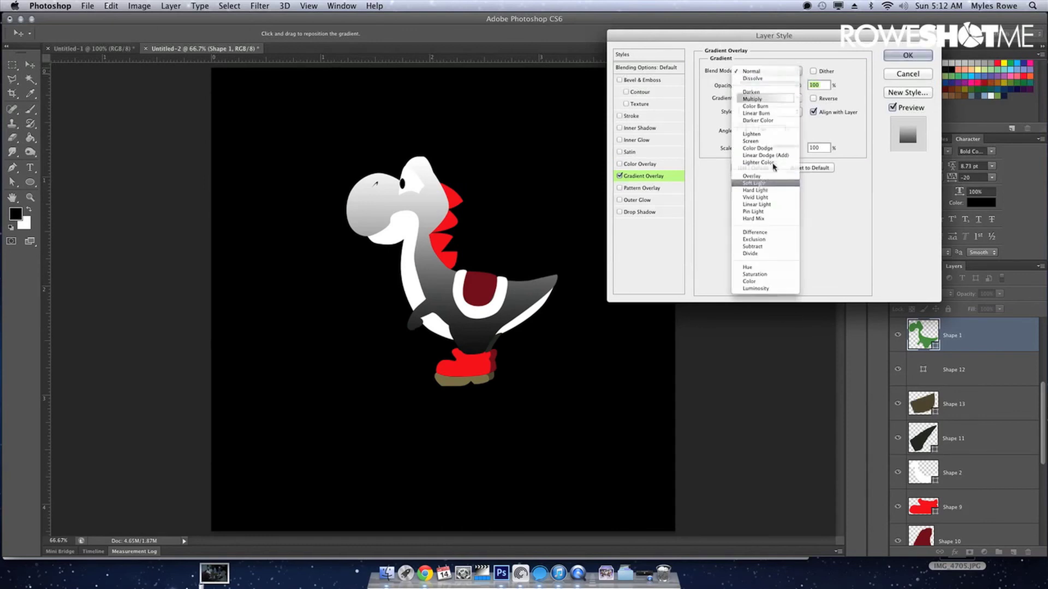
click(771, 170)
drag(781, 149, 800, 149)
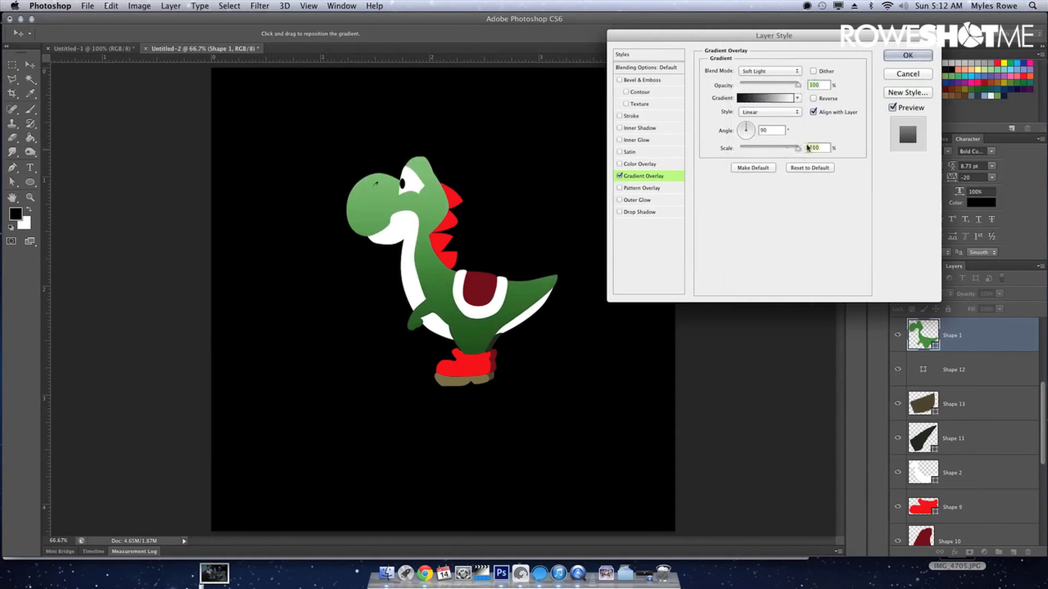
click(763, 113)
click(763, 119)
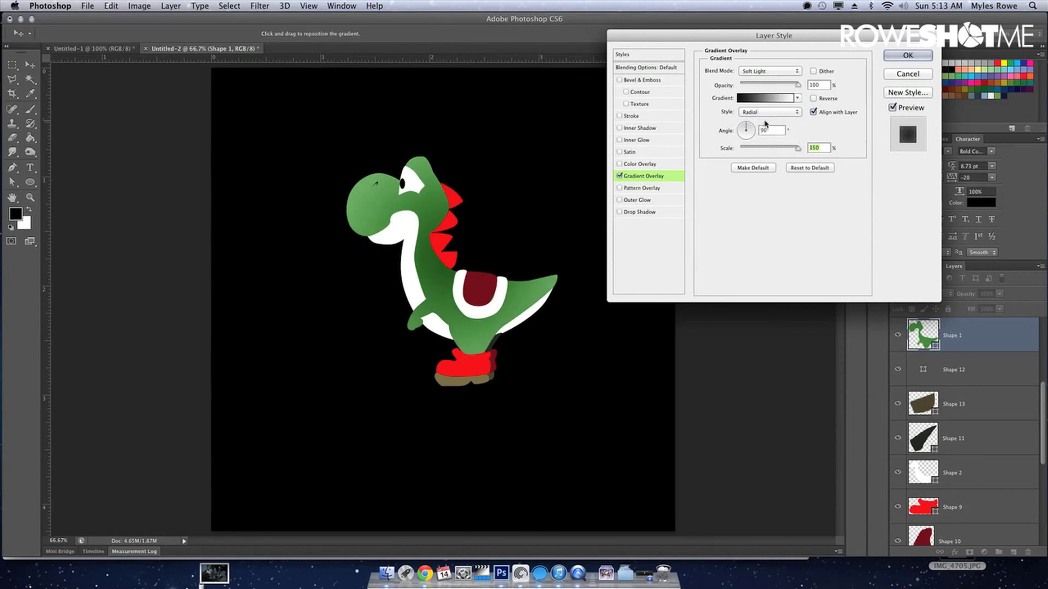
click(814, 98)
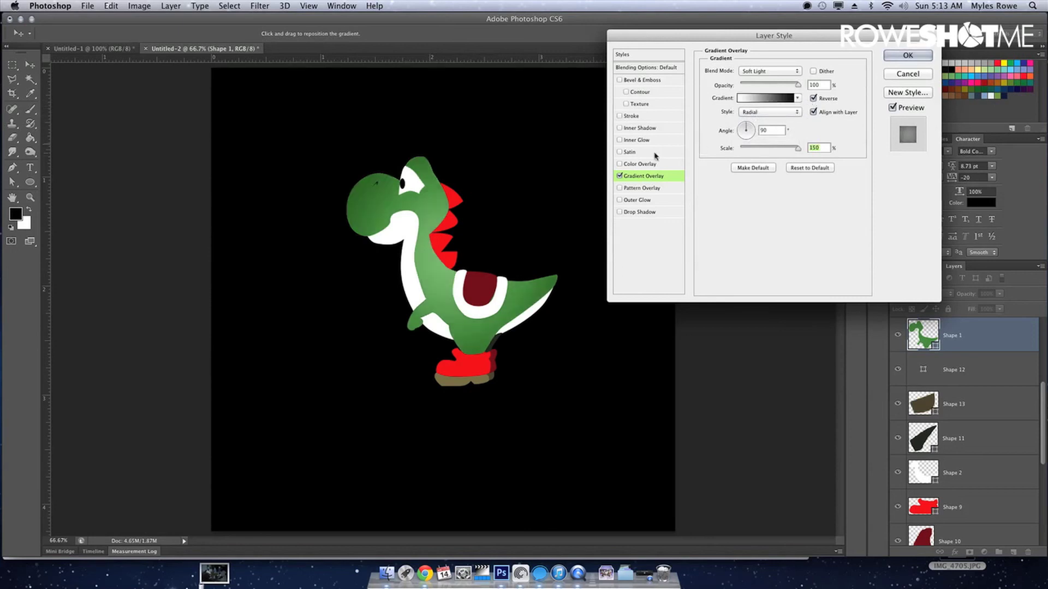
drag(431, 271, 425, 268)
Add a hard-edged Drop Shadow with size 0 and opacity lowered below 39%.
click(620, 212)
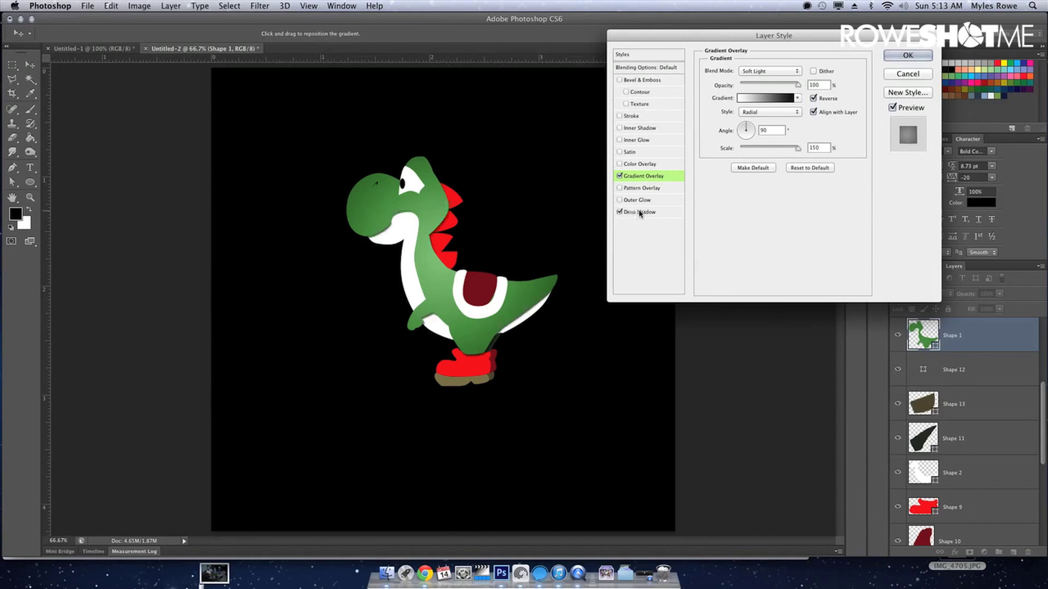
drag(743, 145, 735, 148)
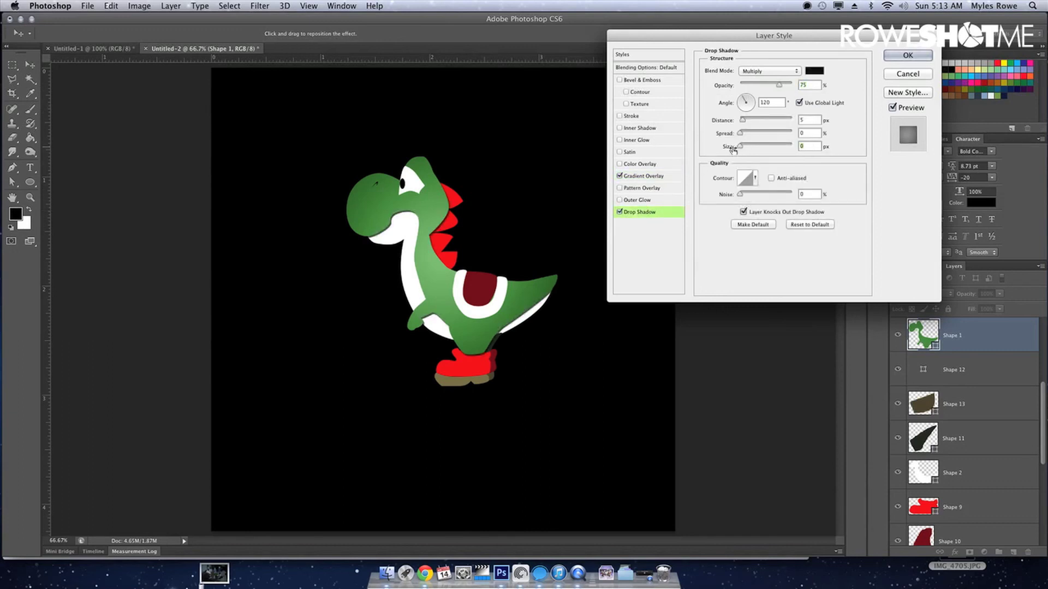
drag(766, 86, 760, 86)
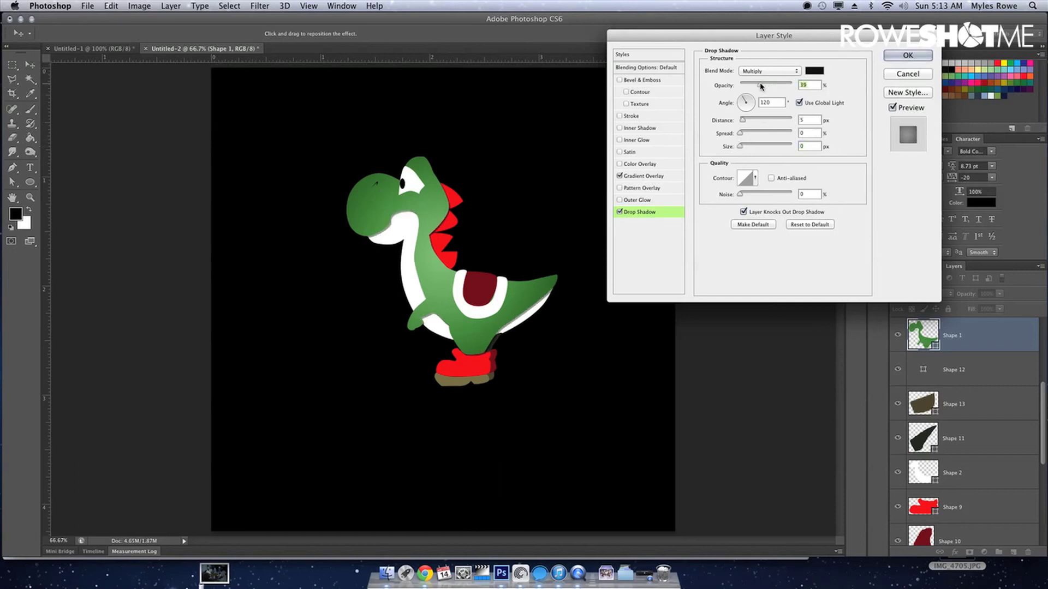
drag(758, 88, 756, 90)
key(Return)
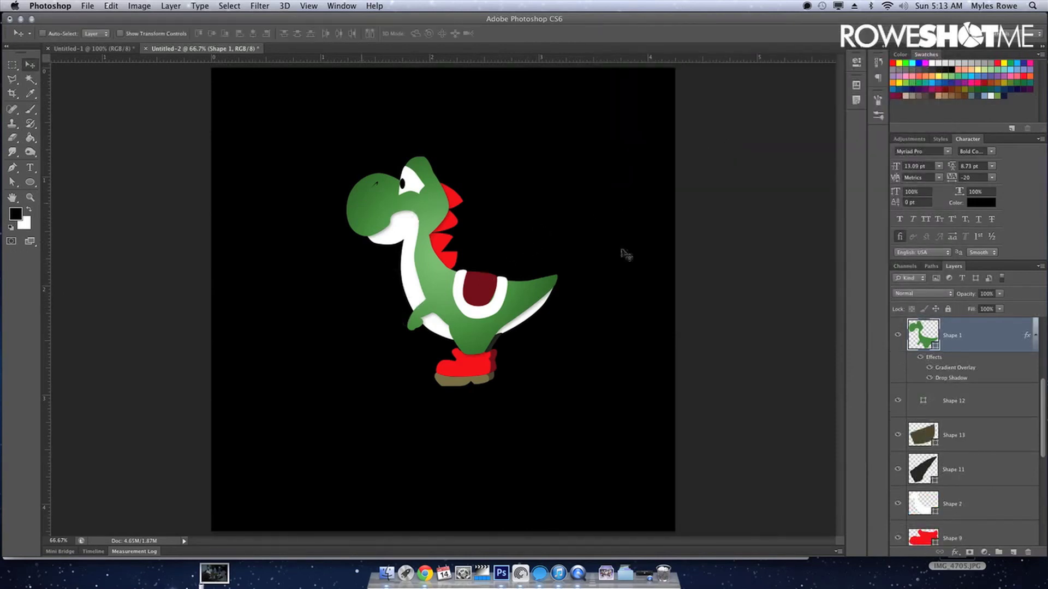
Add a softened Bevel & Emboss with highlight and shadow opacities at 34%.
double_click(994, 335)
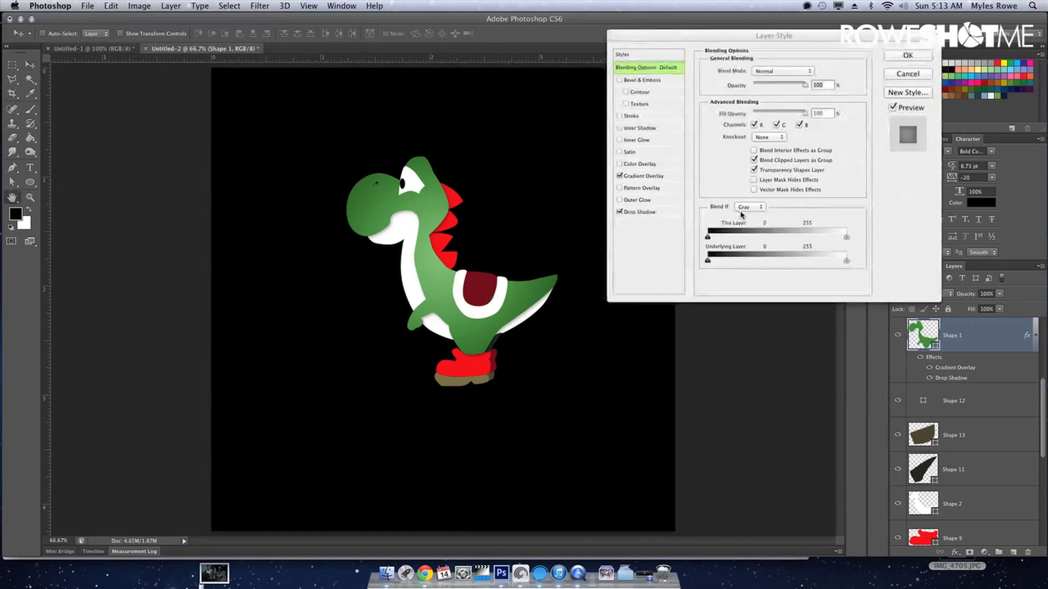
click(619, 81)
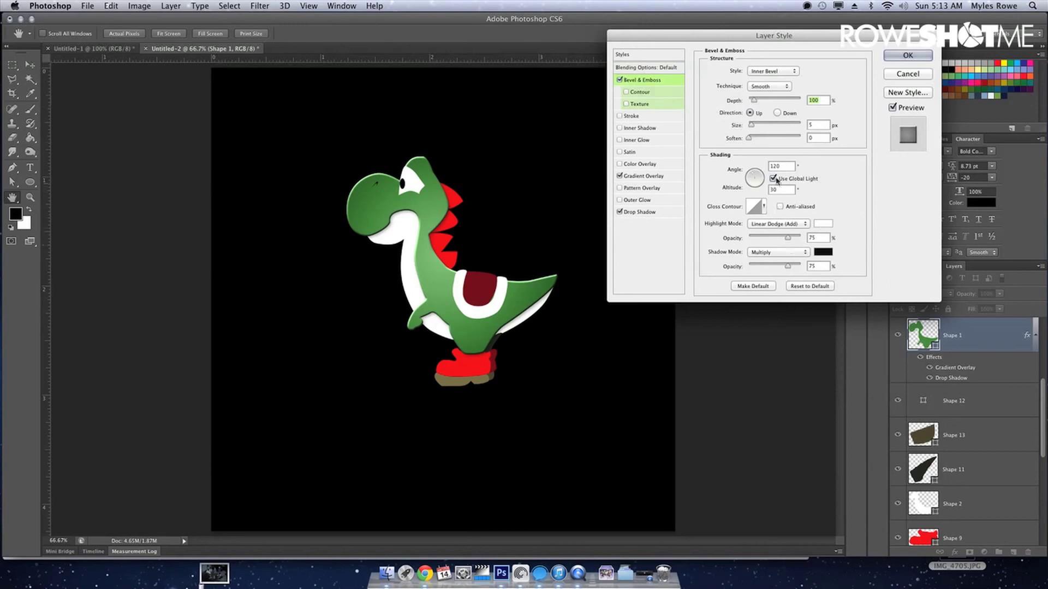
drag(758, 143, 766, 140)
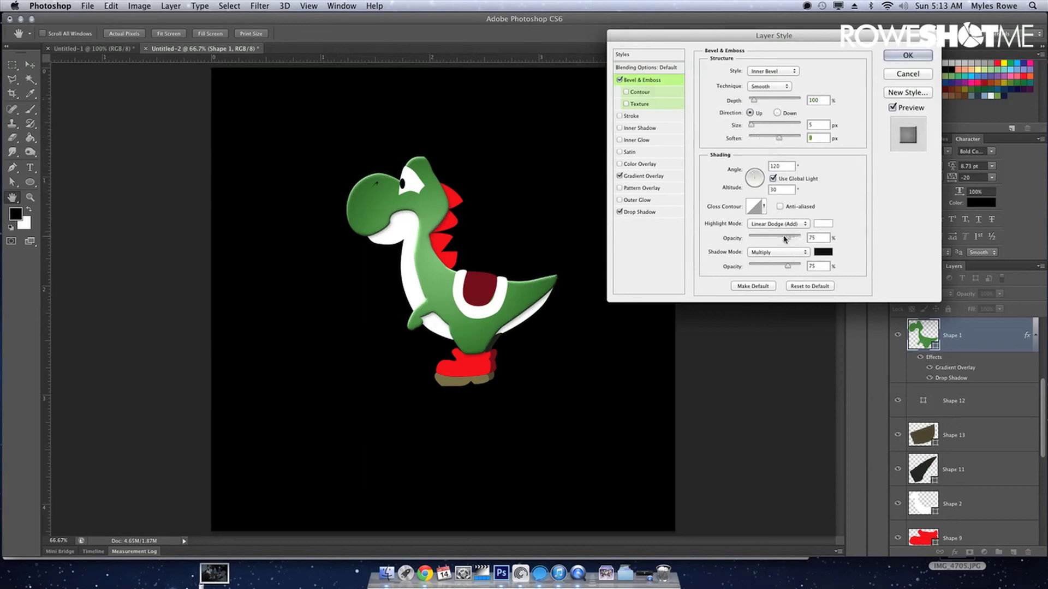
click(767, 265)
click(767, 236)
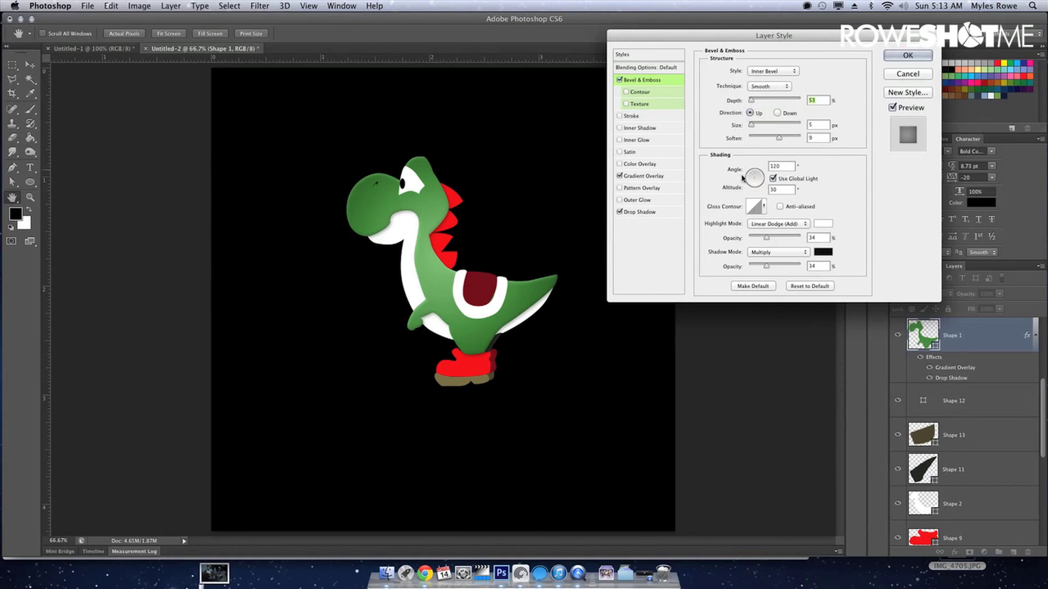
Add a Pattern Overlay using a dotted pattern.
click(641, 188)
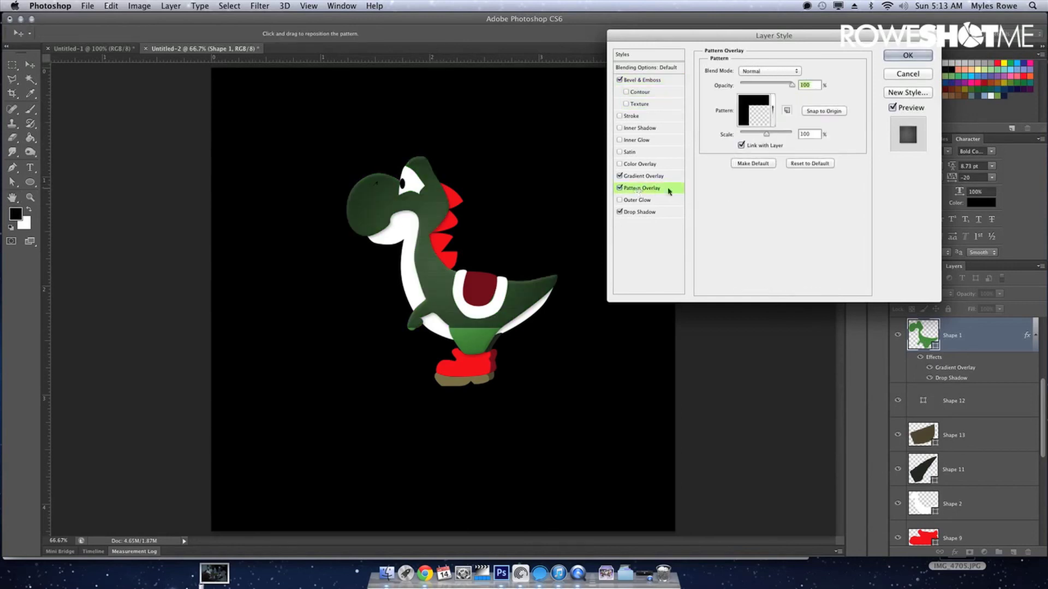
click(772, 112)
scroll(745, 167, down, 3)
scroll(745, 168, down, 3)
scroll(746, 167, down, 2)
scroll(751, 166, down, 2)
scroll(753, 163, down, 1)
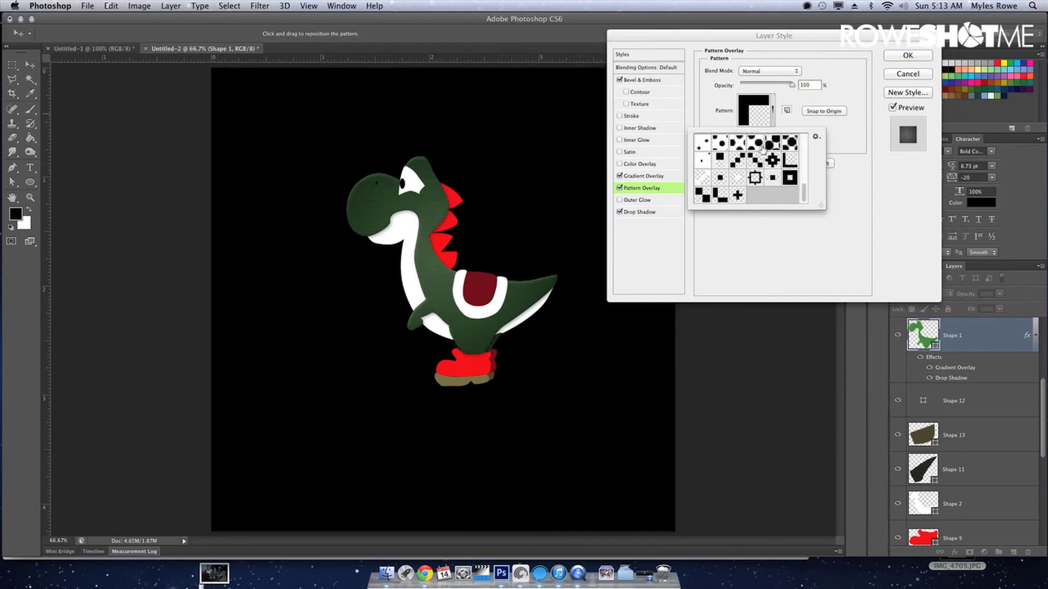
click(764, 146)
click(785, 99)
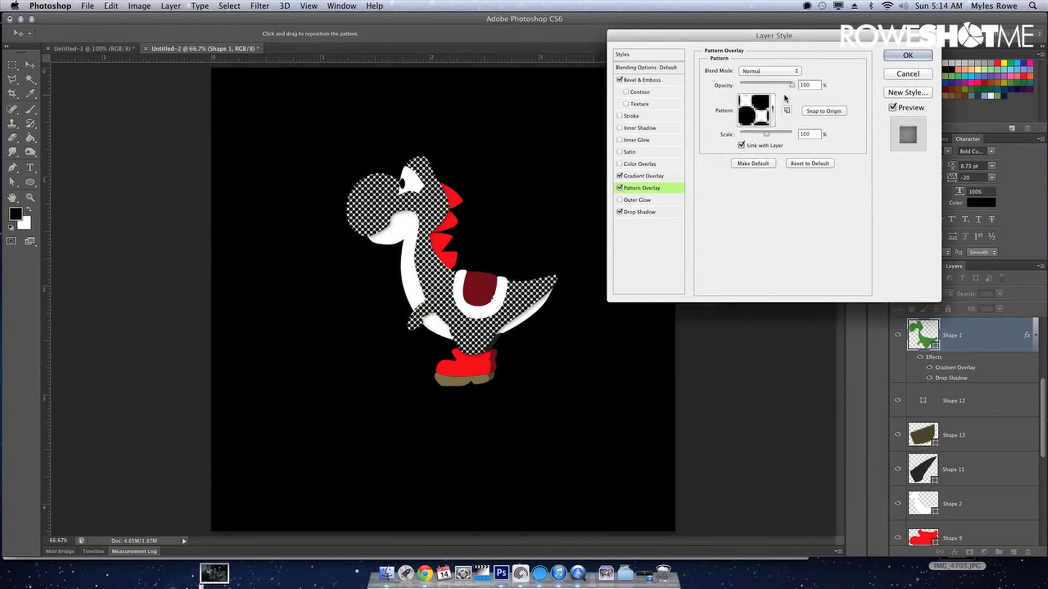
Set the pattern overlay to Soft Light at 13% opacity and 45% scale.
click(786, 70)
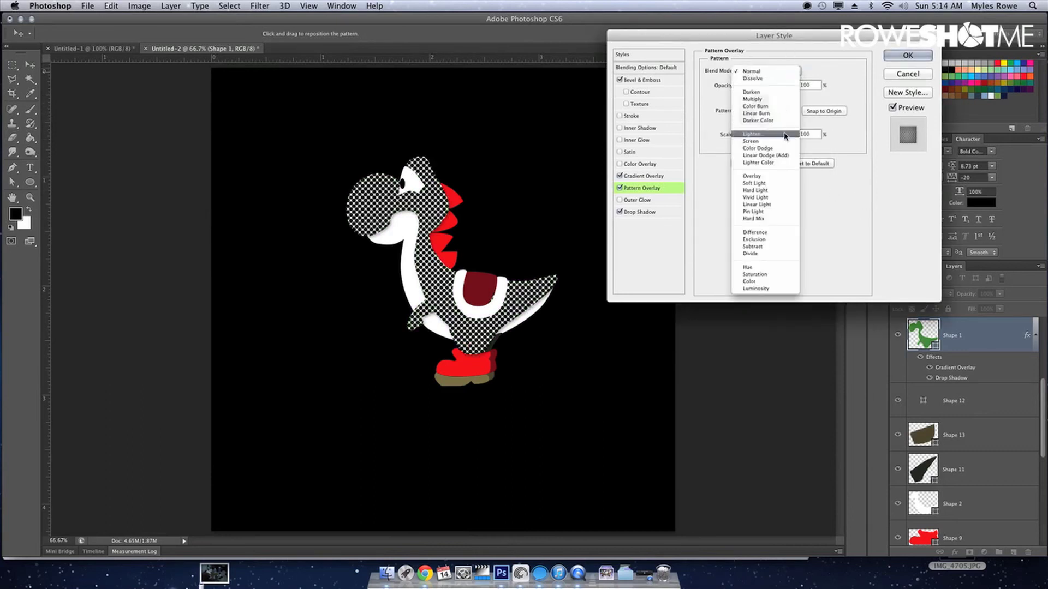
click(773, 173)
drag(767, 84, 747, 85)
drag(766, 133, 752, 135)
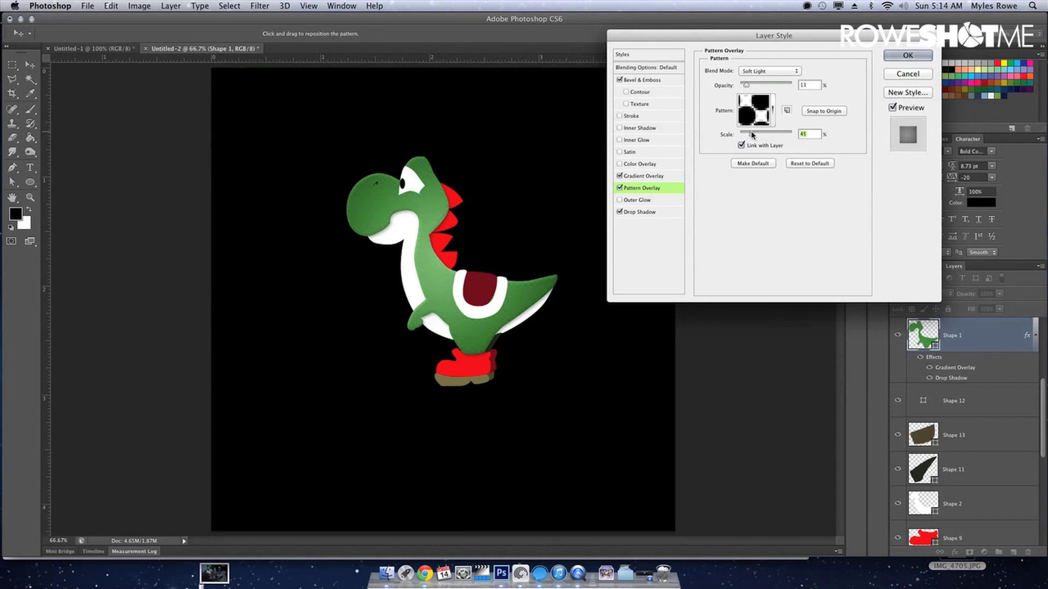
key(Return)
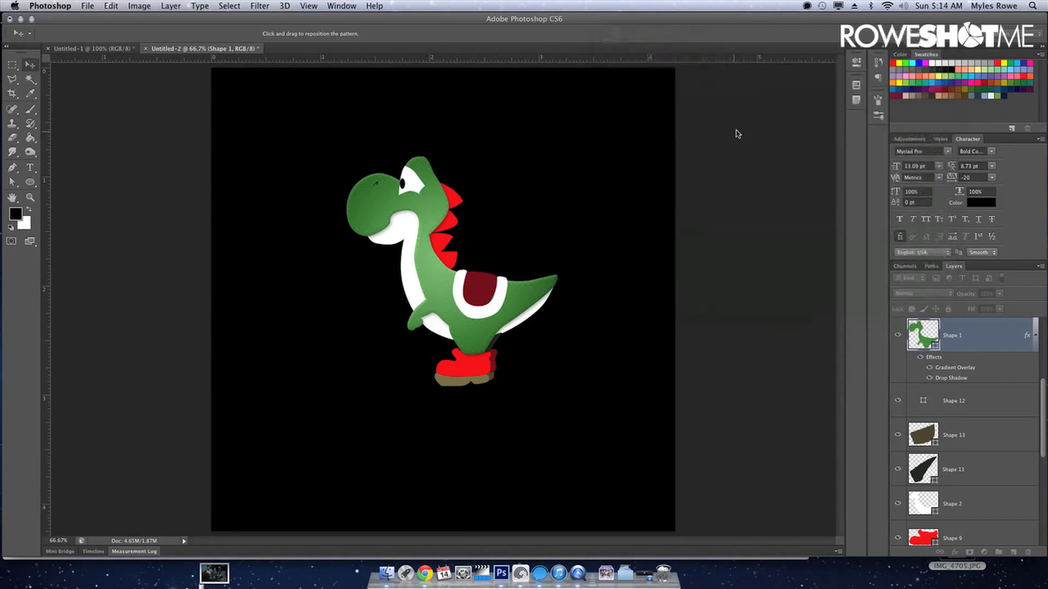
Show the Layer 1 reference and toggle the green body on and off to compare.
scroll(1002, 498, down, 10)
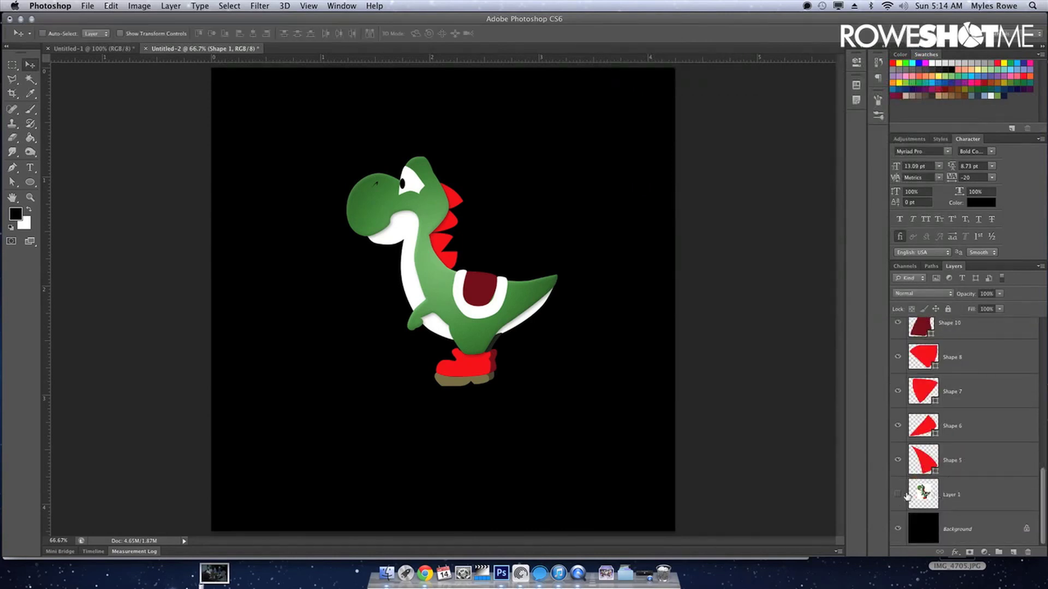
click(898, 497)
scroll(933, 468, up, 3)
scroll(933, 468, up, 4)
scroll(933, 468, up, 3)
click(897, 509)
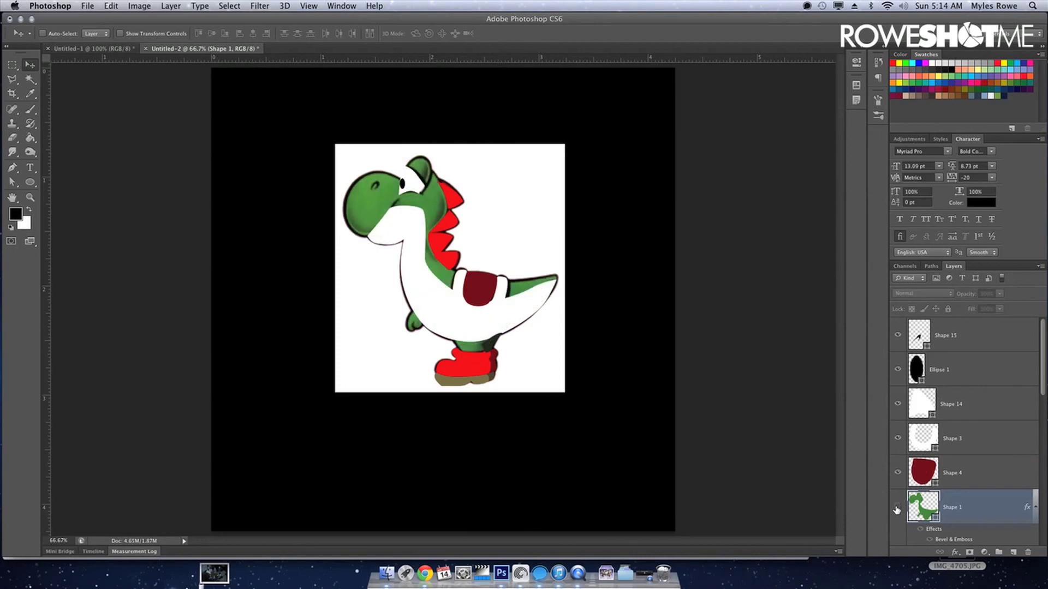
click(896, 509)
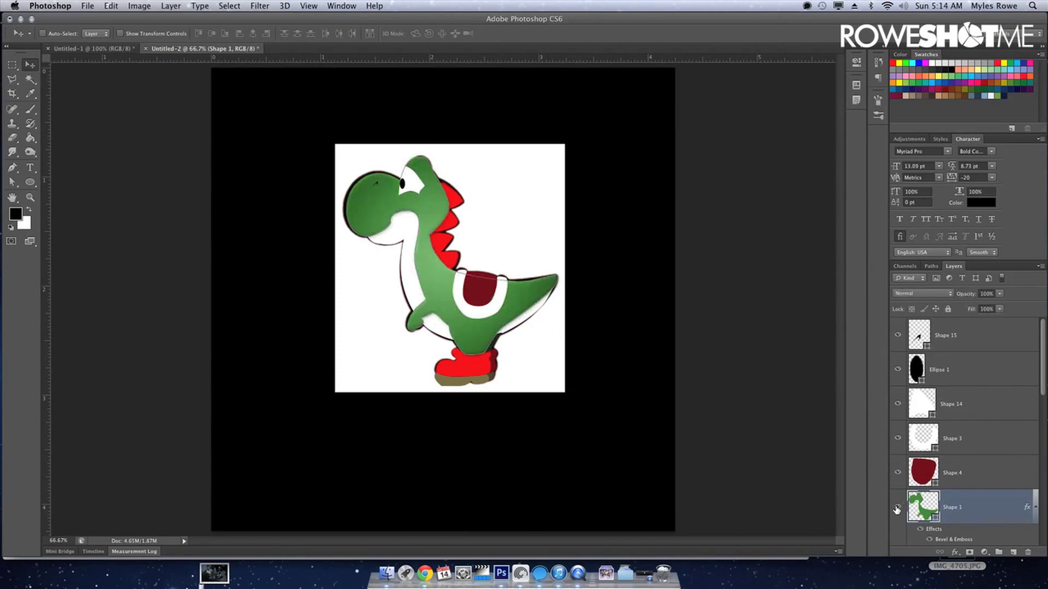
click(896, 509)
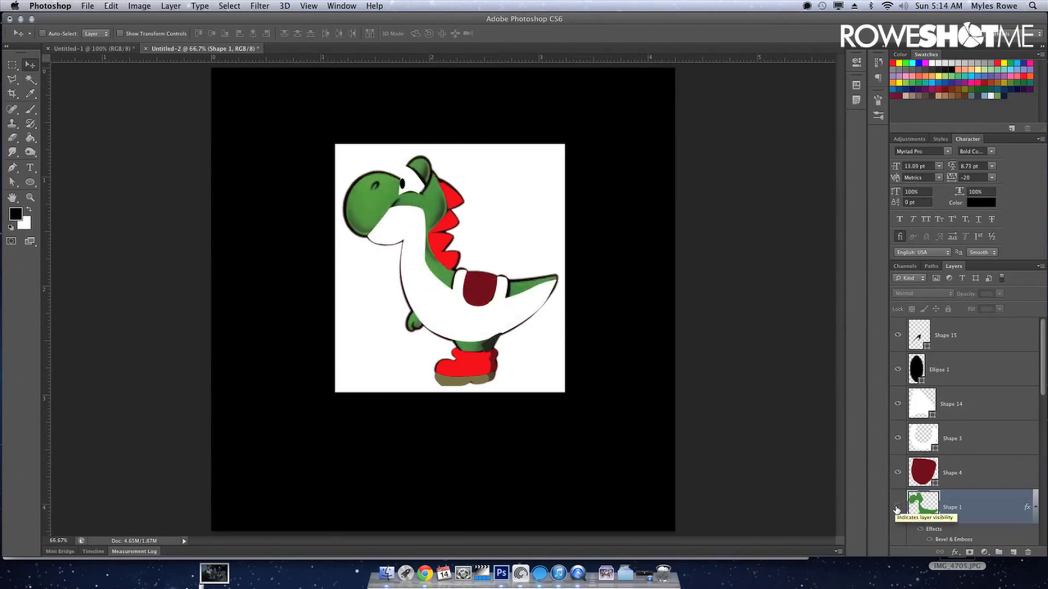
click(897, 509)
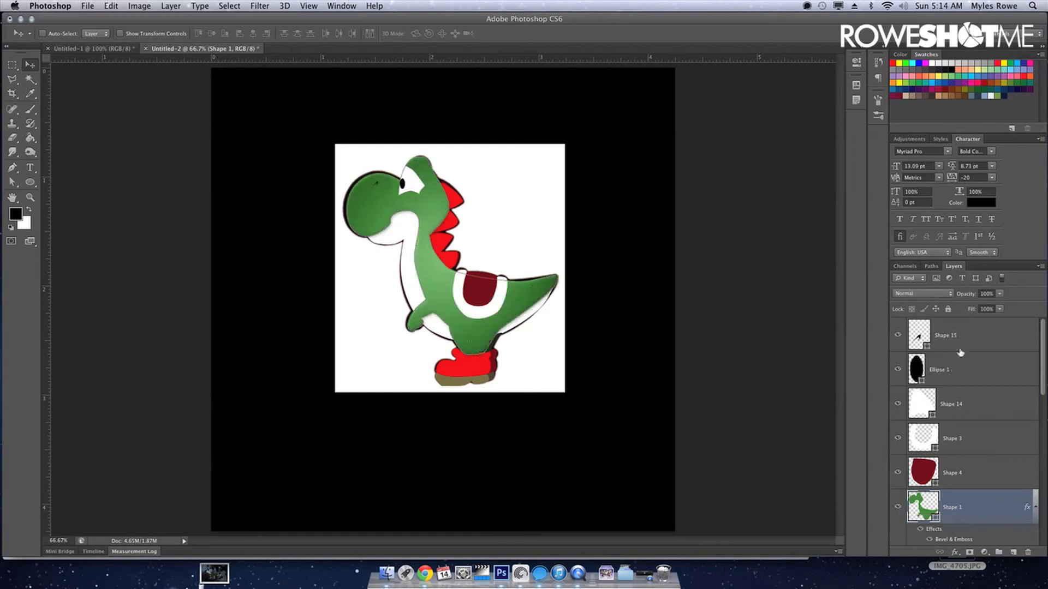
Group the layers from Shape 15 to Shape 1 into Group 1 and hide it.
click(964, 327)
scroll(968, 338, down, 3)
scroll(977, 355, down, 3)
scroll(986, 371, down, 3)
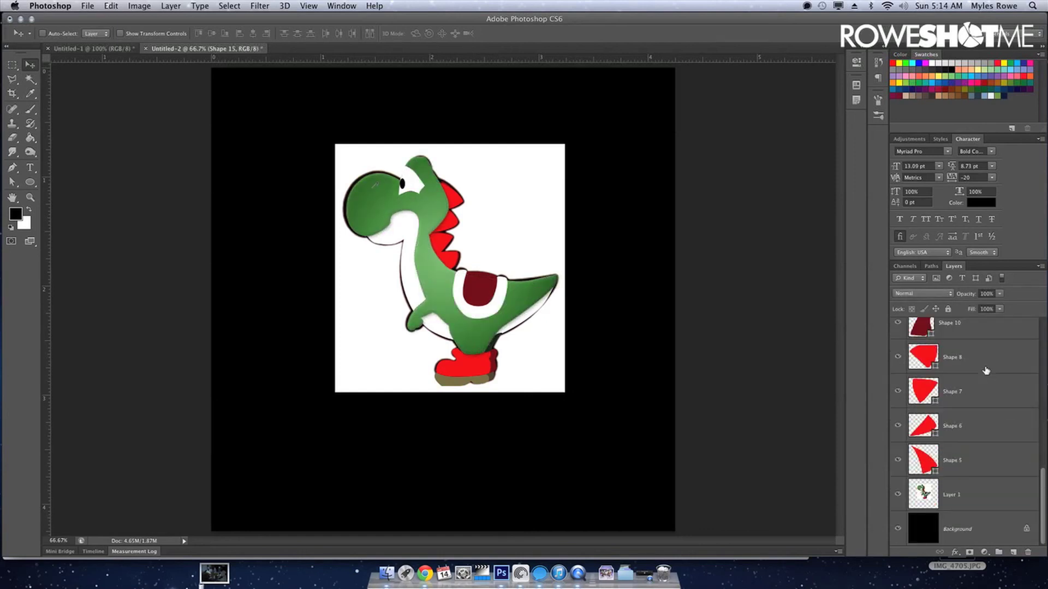
shift+click(972, 463)
key(ctrl+g)
click(898, 325)
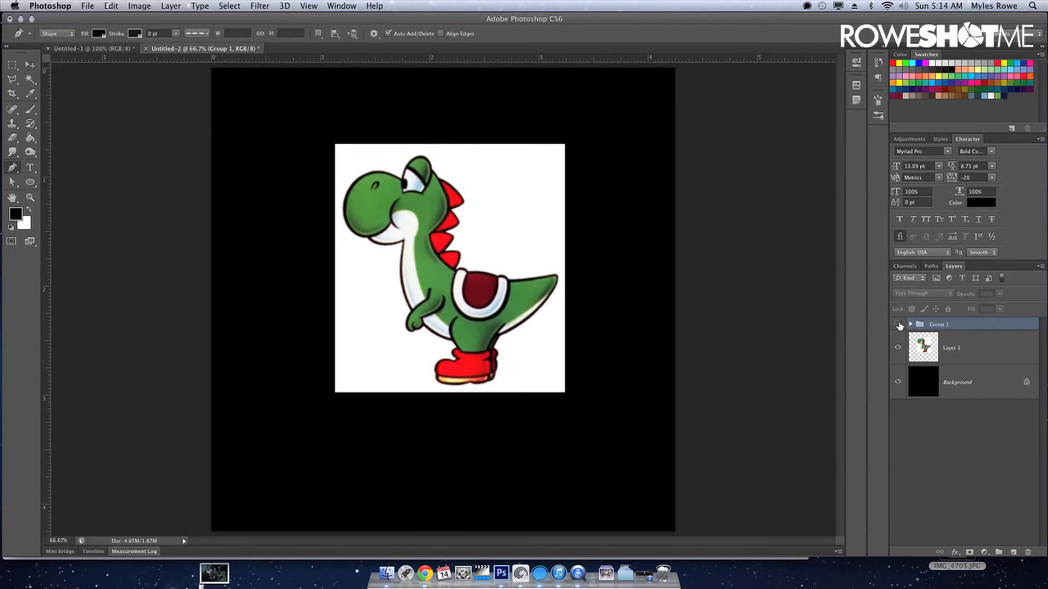
Zoom to 352% on Yoshi's neck and spikes, keeping the traced shapes group hidden.
click(30, 197)
click(463, 248)
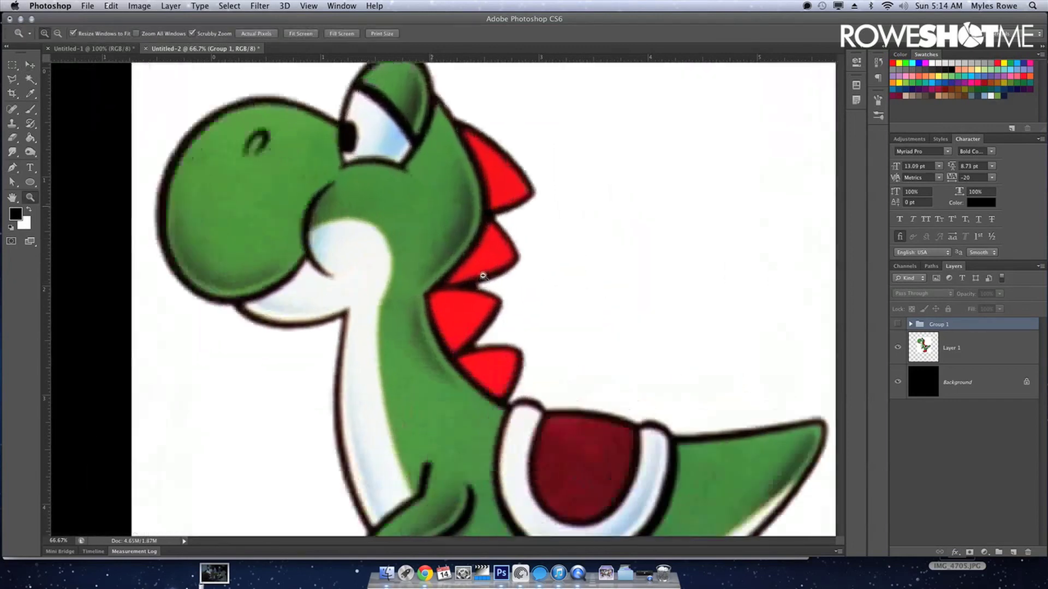
drag(463, 249, 444, 254)
key(p)
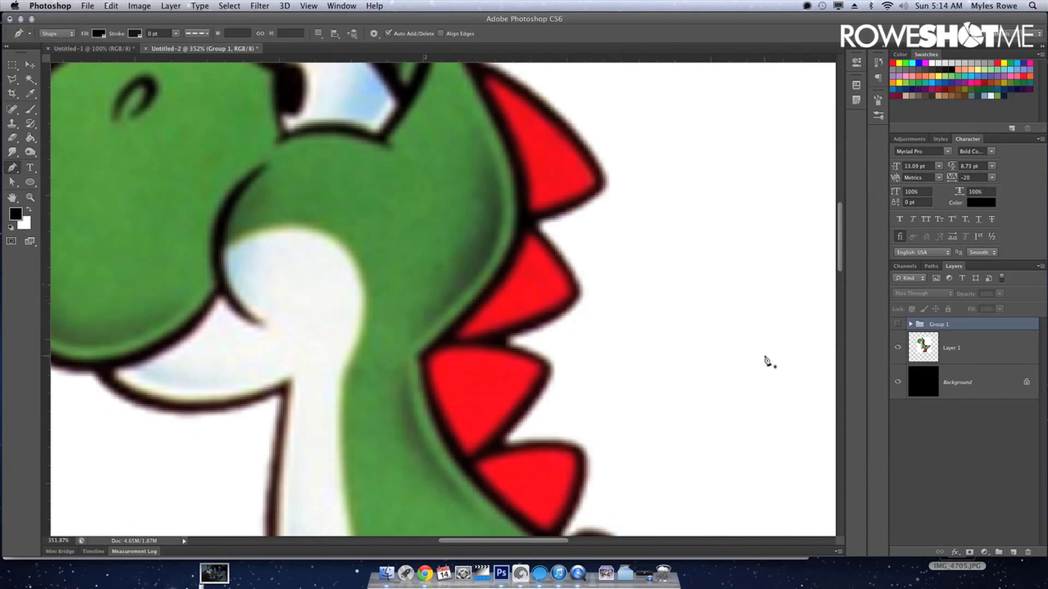
click(898, 325)
Draw a closed black crescent (Shape 16) along the neck crease under Yoshi's cheek.
click(265, 167)
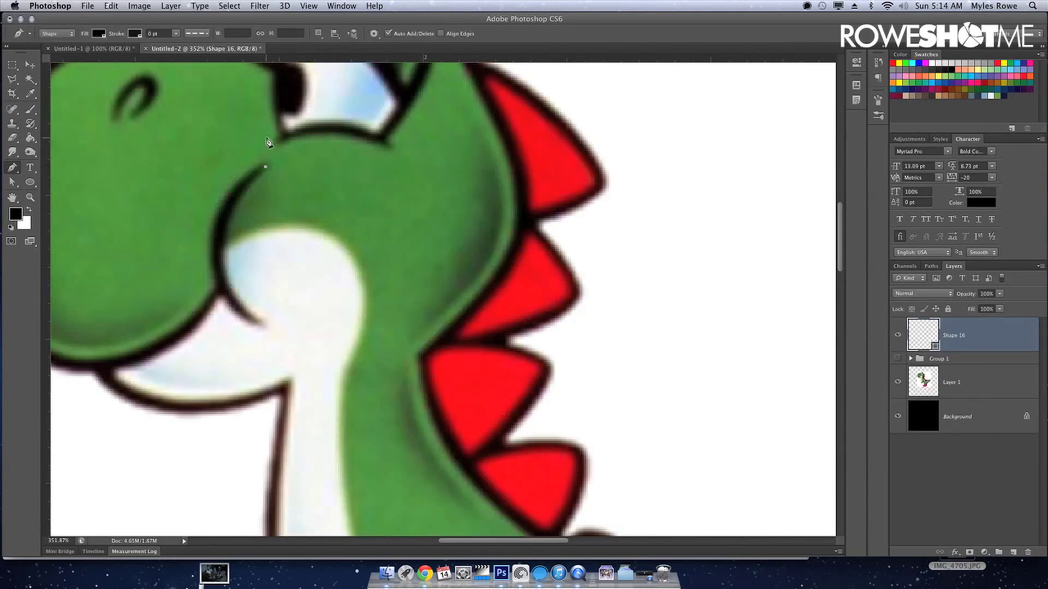
drag(224, 248, 224, 291)
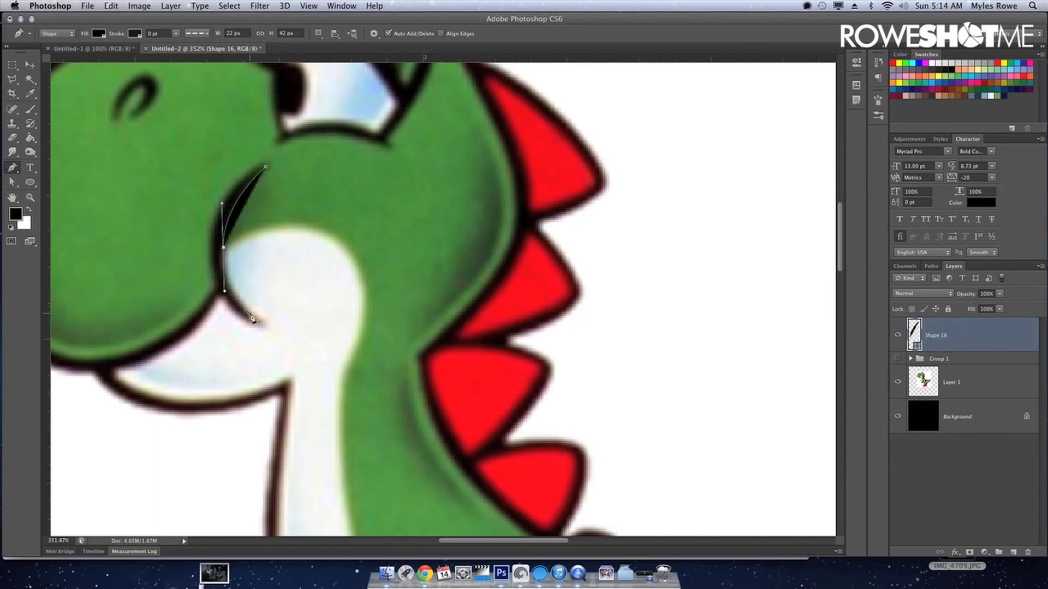
drag(243, 307, 262, 323)
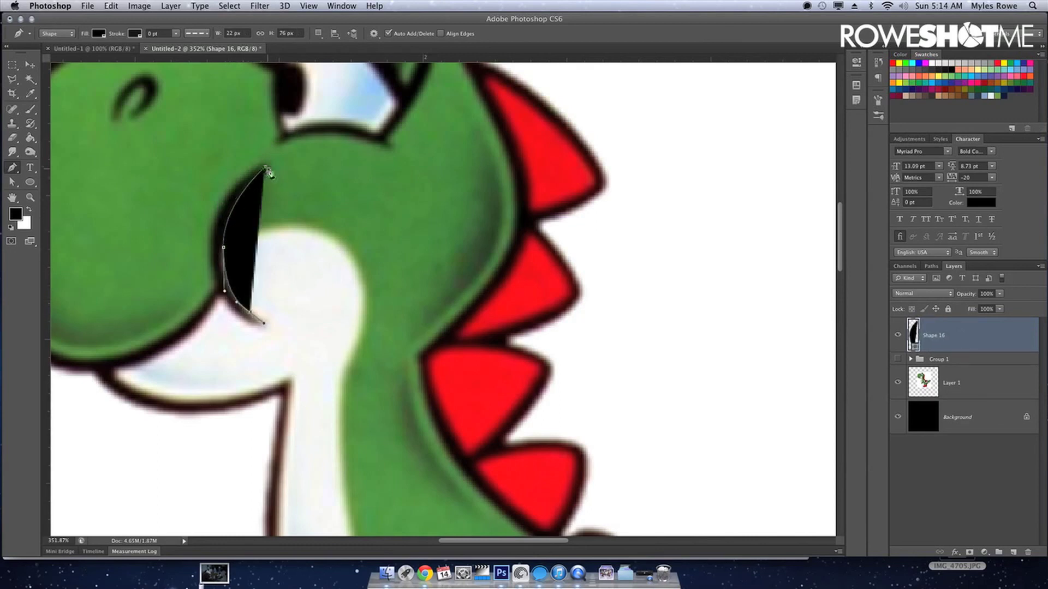
click(265, 167)
drag(267, 172, 385, 84)
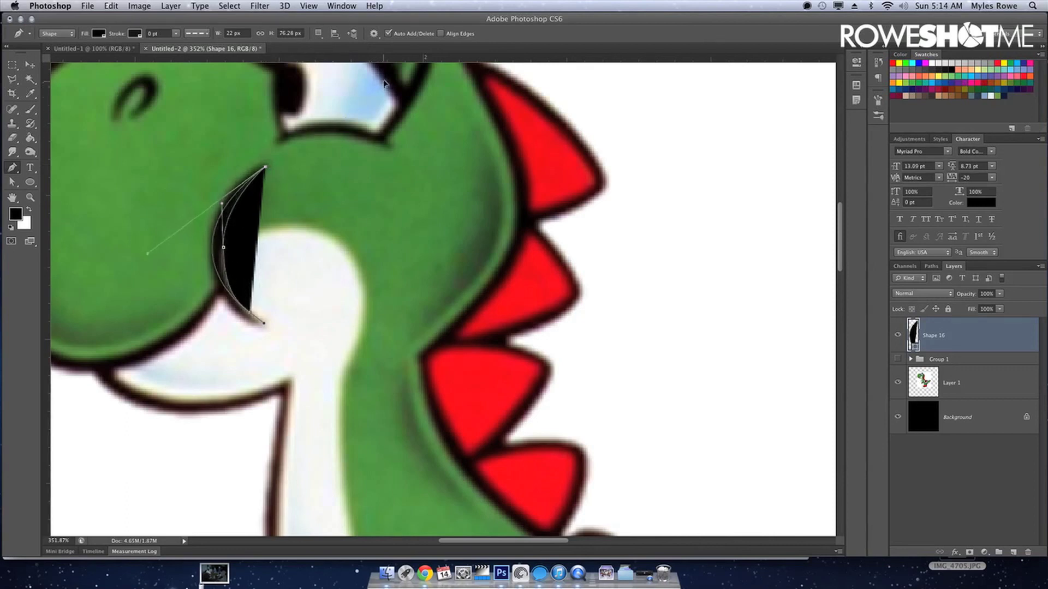
drag(385, 83, 319, 182)
key(Return)
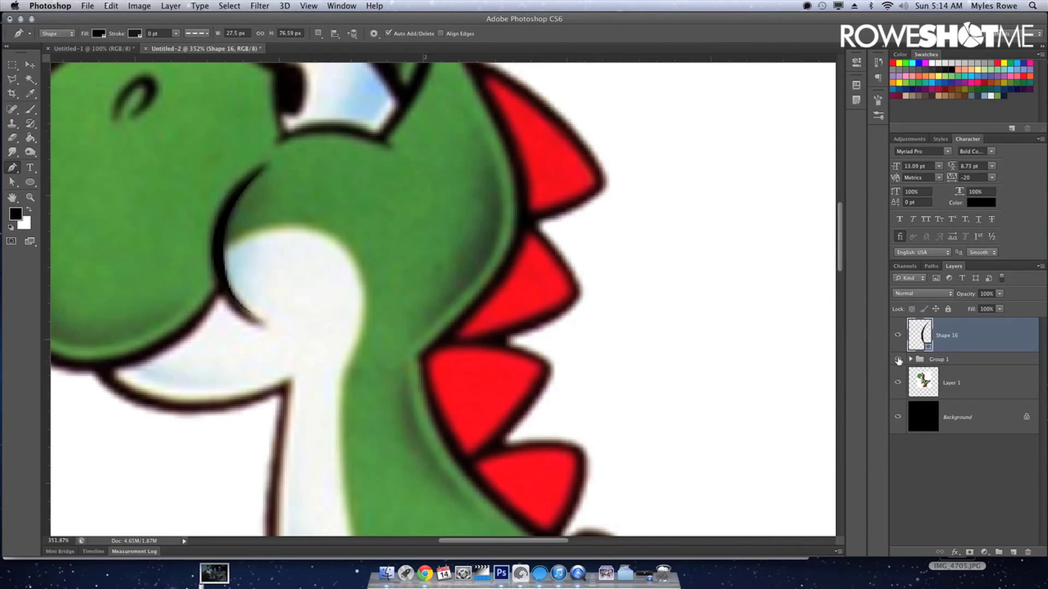
Show Group 1 and nudge the crescent slightly left and down.
click(898, 360)
key(v)
key(Left)
key(Left)
key(Left)
key(Left)
key(Down)
key(Down)
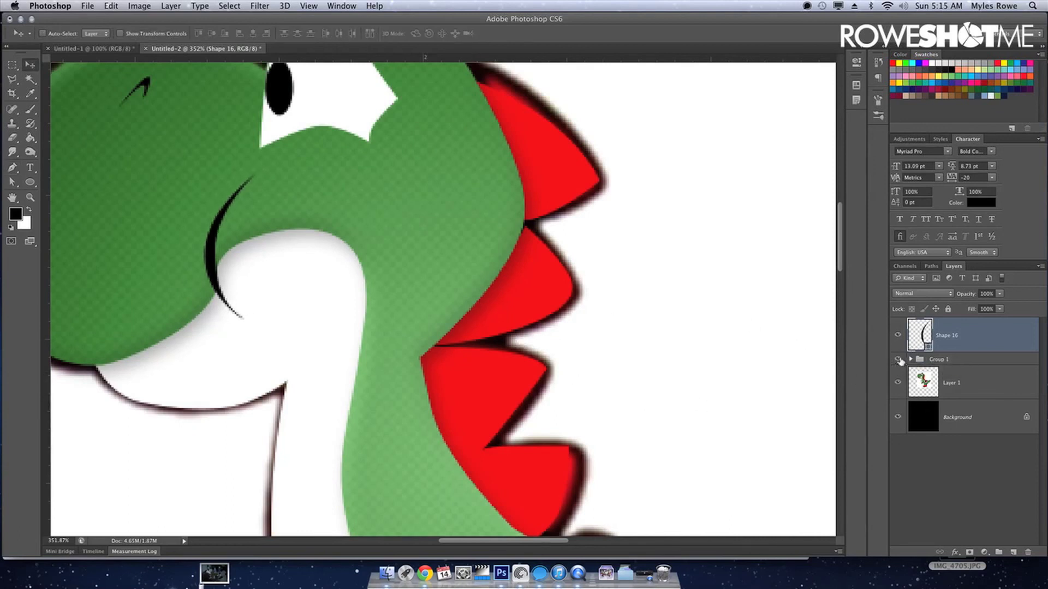
Toggle Group 1's visibility repeatedly to compare the crease with the reference.
click(899, 360)
click(898, 359)
click(898, 360)
click(899, 360)
click(898, 360)
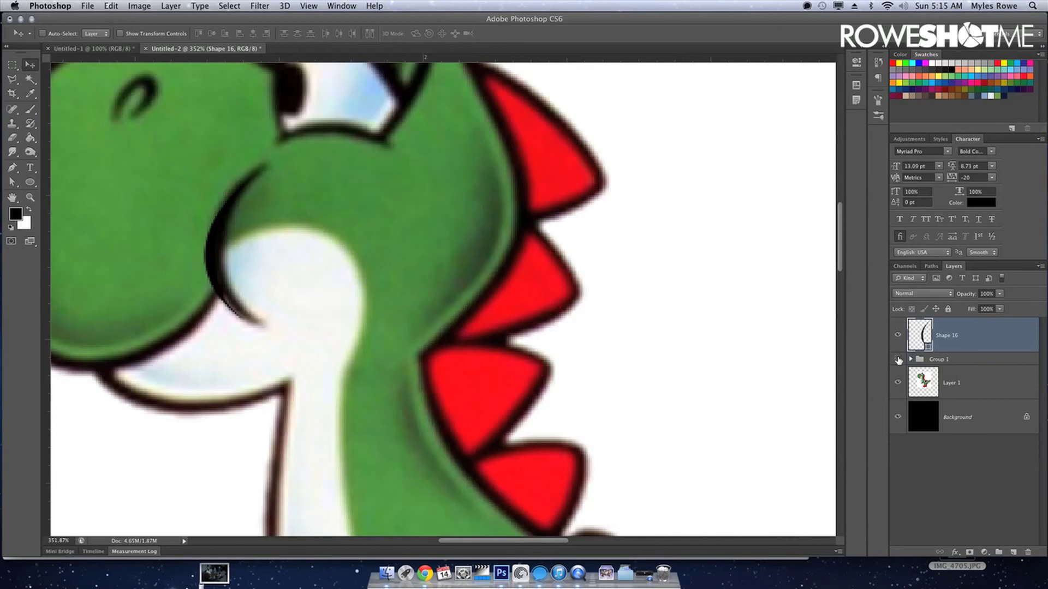
click(898, 360)
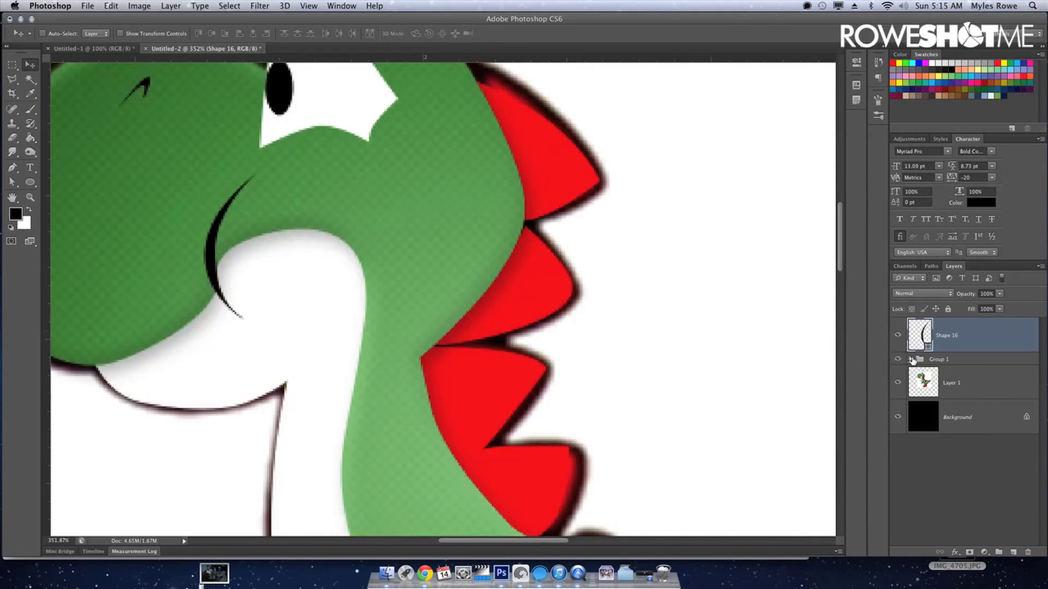
Expand Group 1 to review its layers, then collapse it and hide it.
click(910, 360)
scroll(939, 403, down, 3)
scroll(941, 419, down, 2)
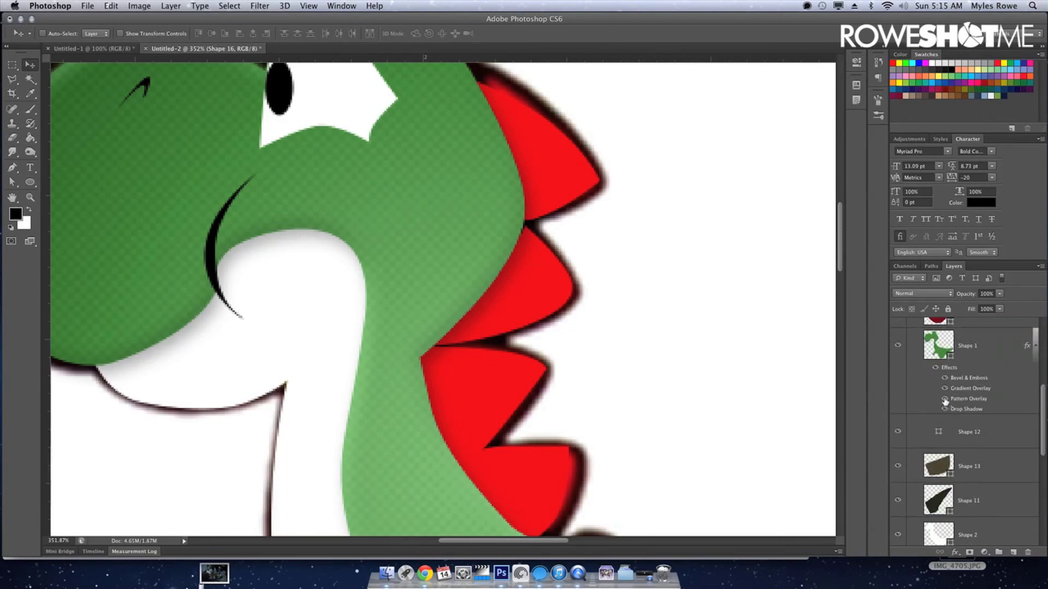
scroll(945, 400, up, 1)
scroll(941, 404, up, 2)
scroll(911, 437, up, 2)
scroll(911, 437, up, 1)
click(910, 359)
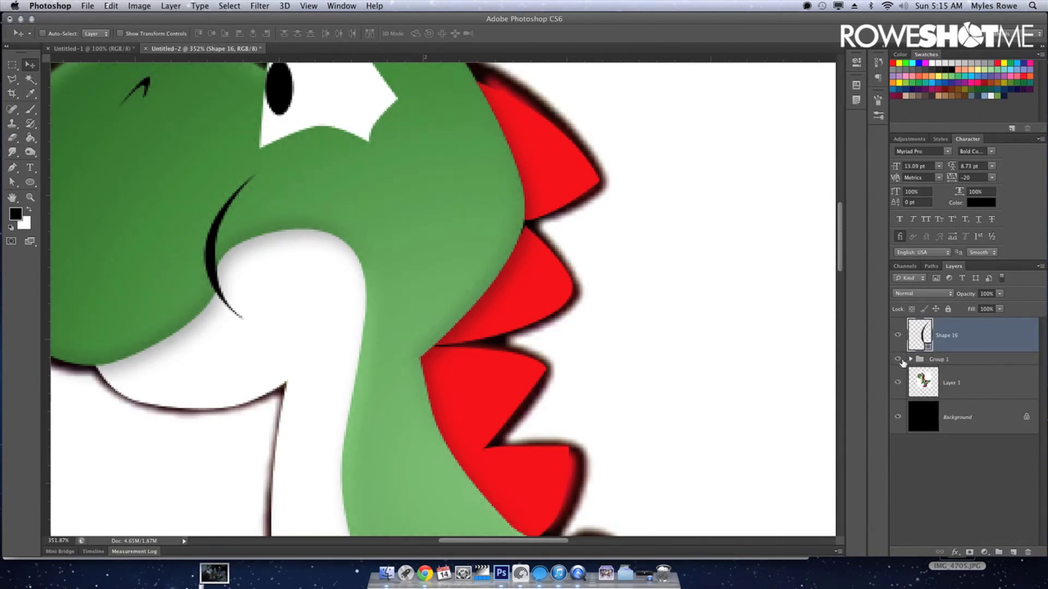
click(898, 359)
key(p)
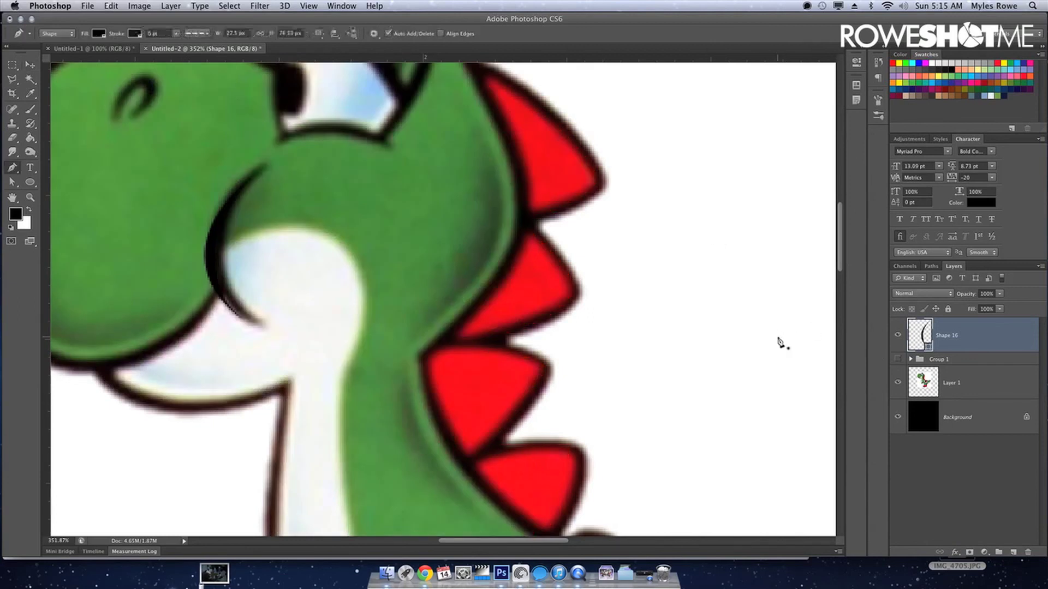
Draw a thin closed crescent (Shape 17) along the right side of Yoshi's neck.
click(478, 134)
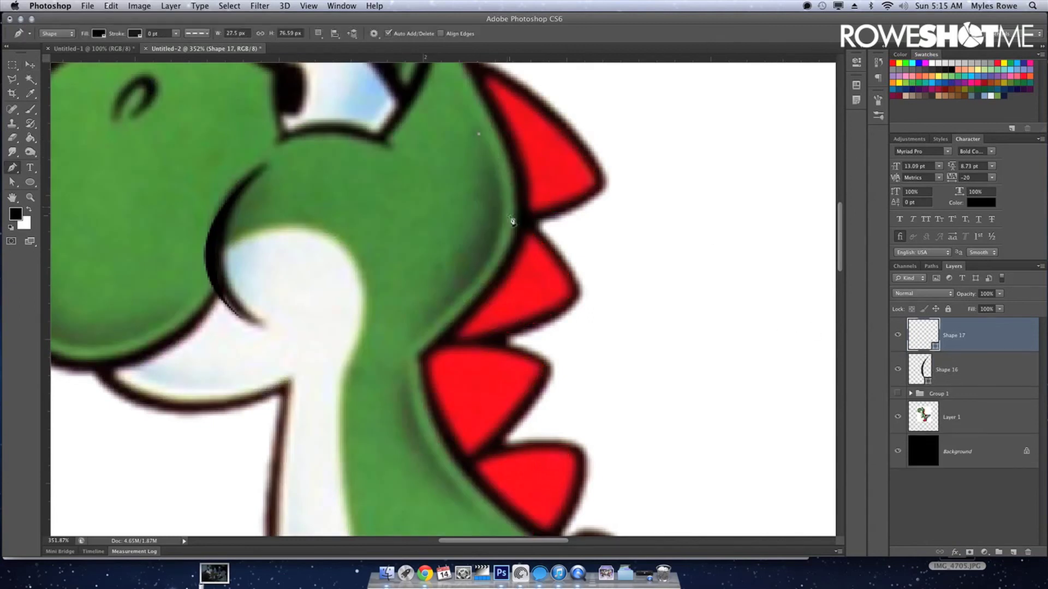
drag(492, 240, 470, 286)
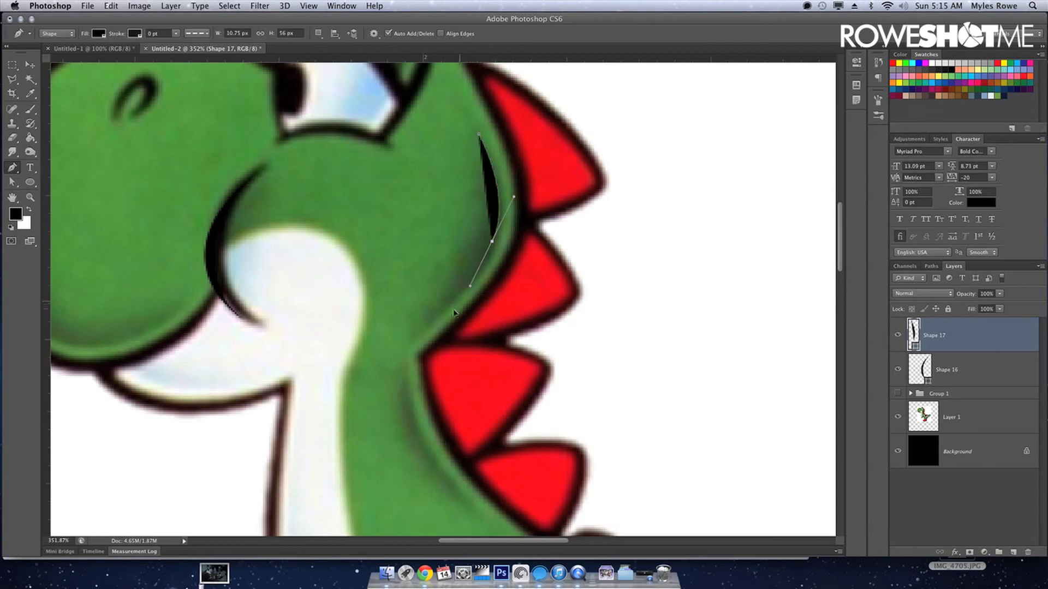
click(414, 333)
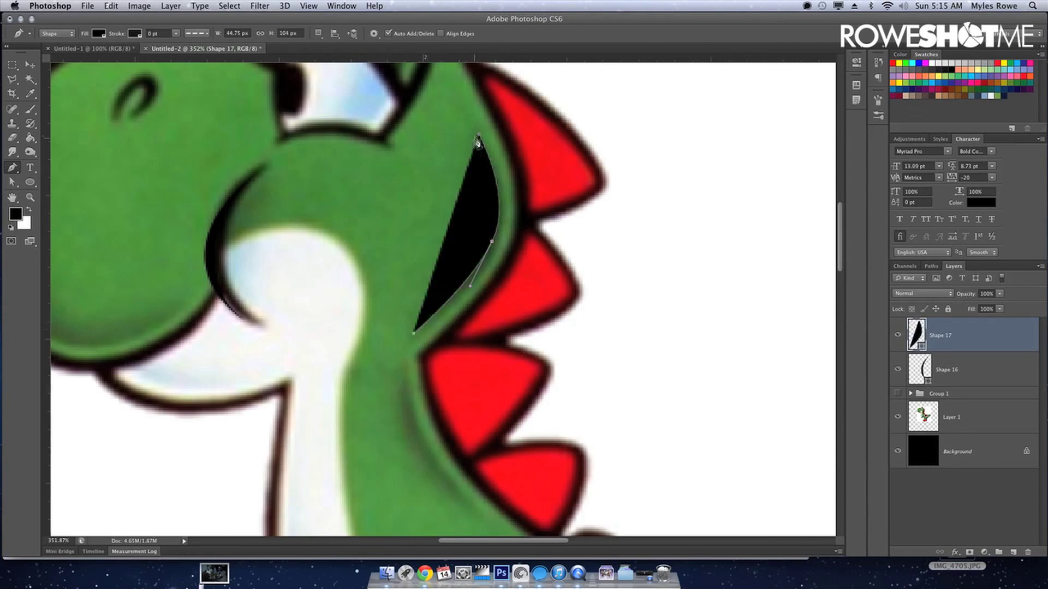
drag(478, 134, 459, 83)
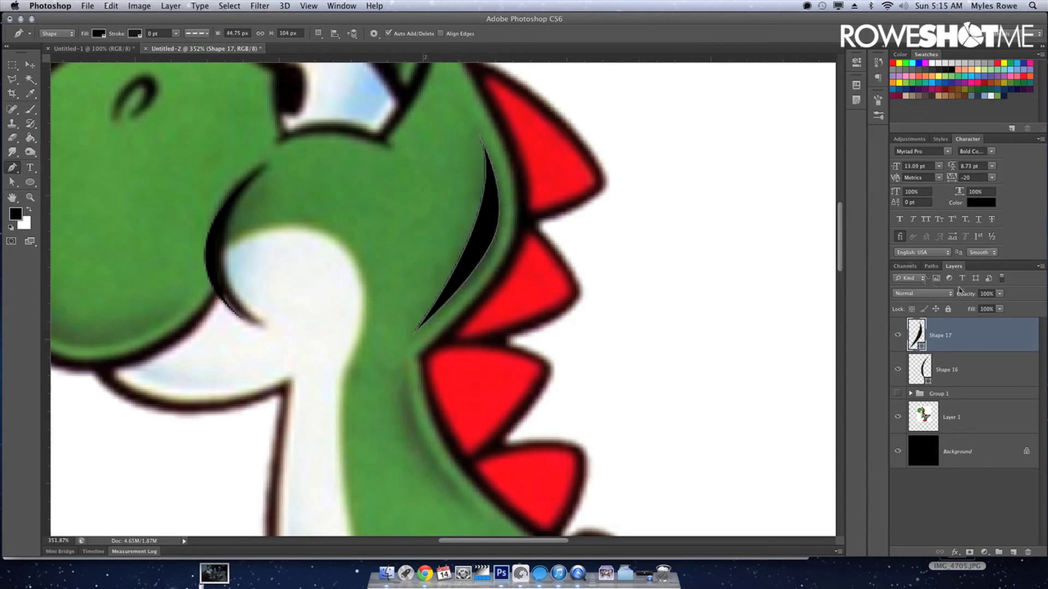
Lower Shape 17's opacity to 11%, show Group 1, and fit the canvas in the window.
drag(972, 294, 913, 351)
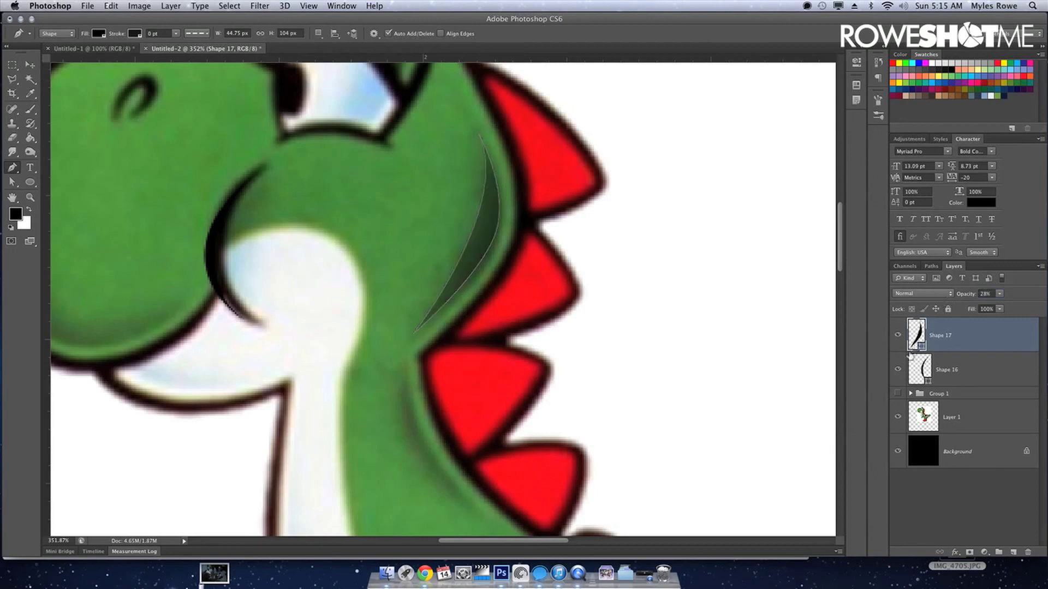
click(898, 393)
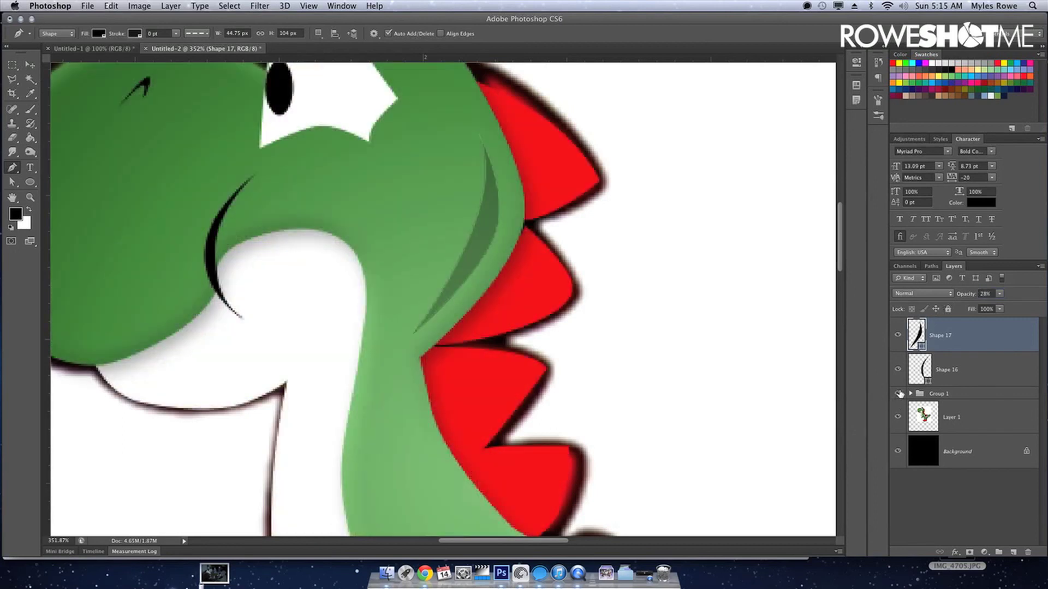
drag(968, 295, 965, 298)
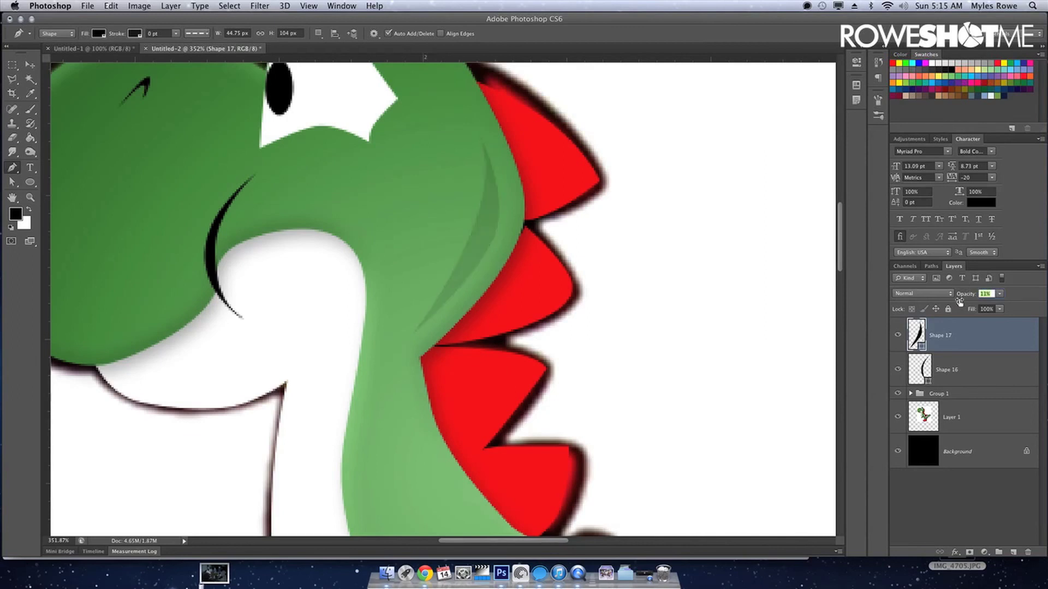
key(ctrl+0)
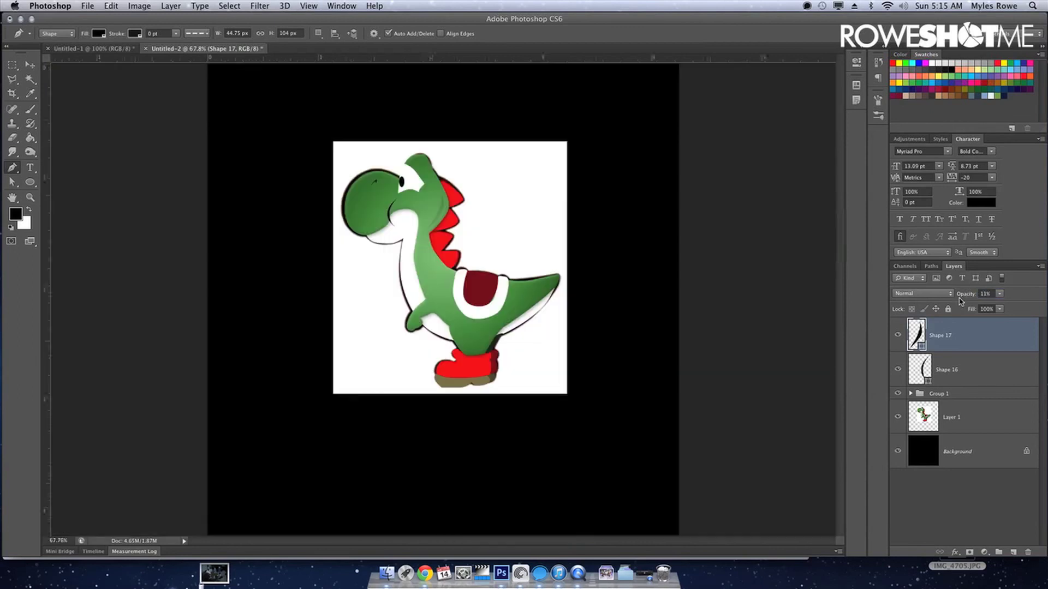
Toggle the reference image and black background layers off and on, then select the shoe sole shape.
key(v)
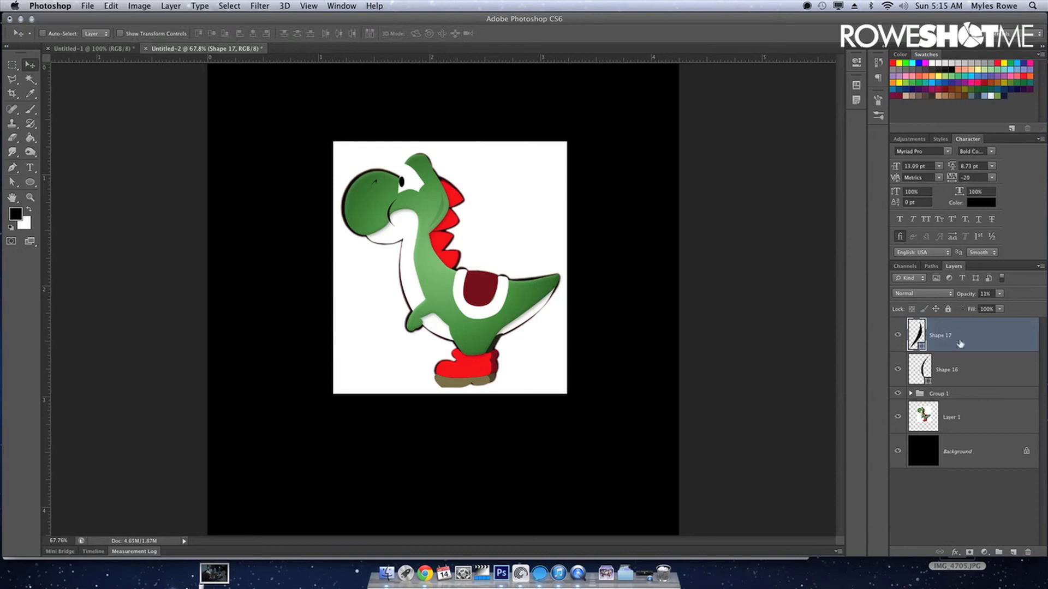
click(898, 418)
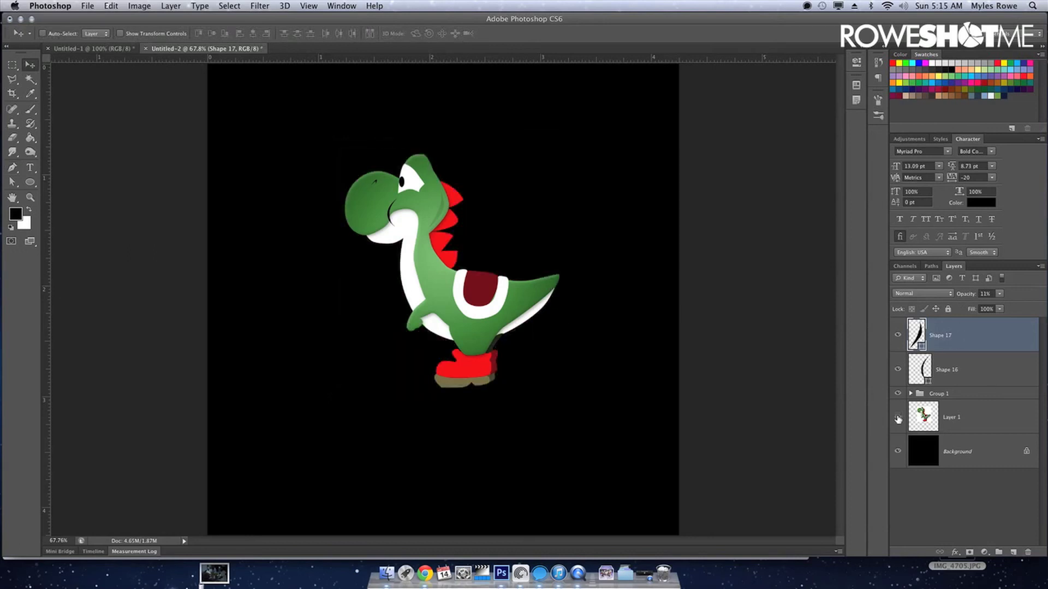
click(898, 418)
click(898, 451)
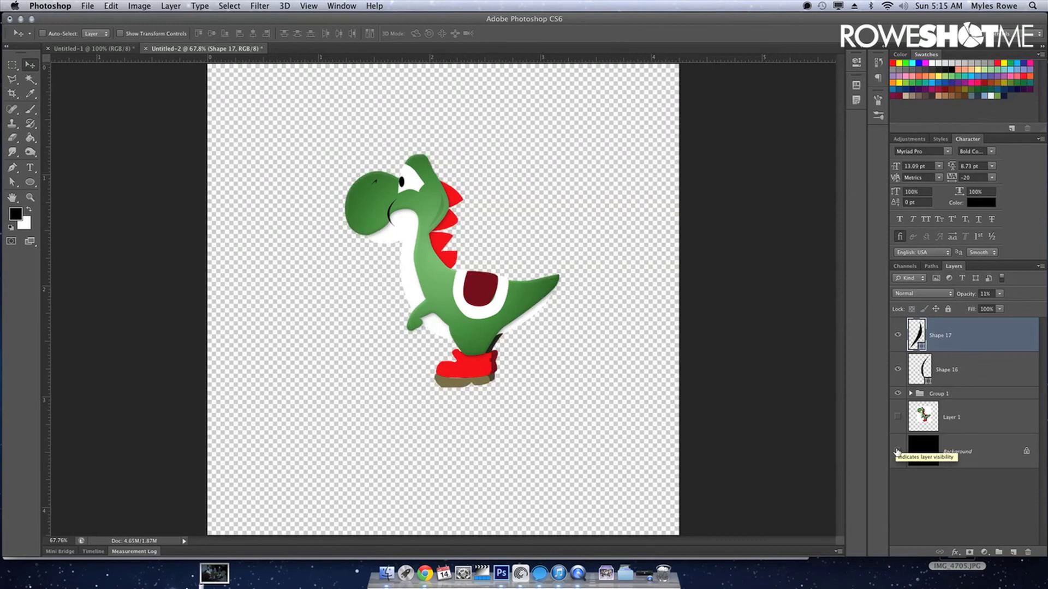
click(897, 452)
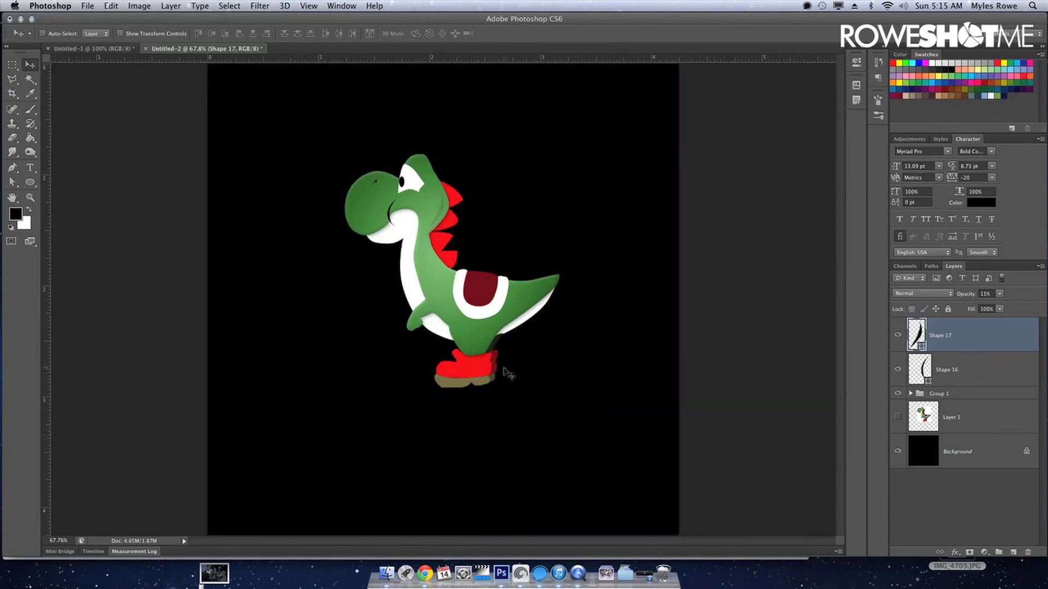
ctrl+click(460, 384)
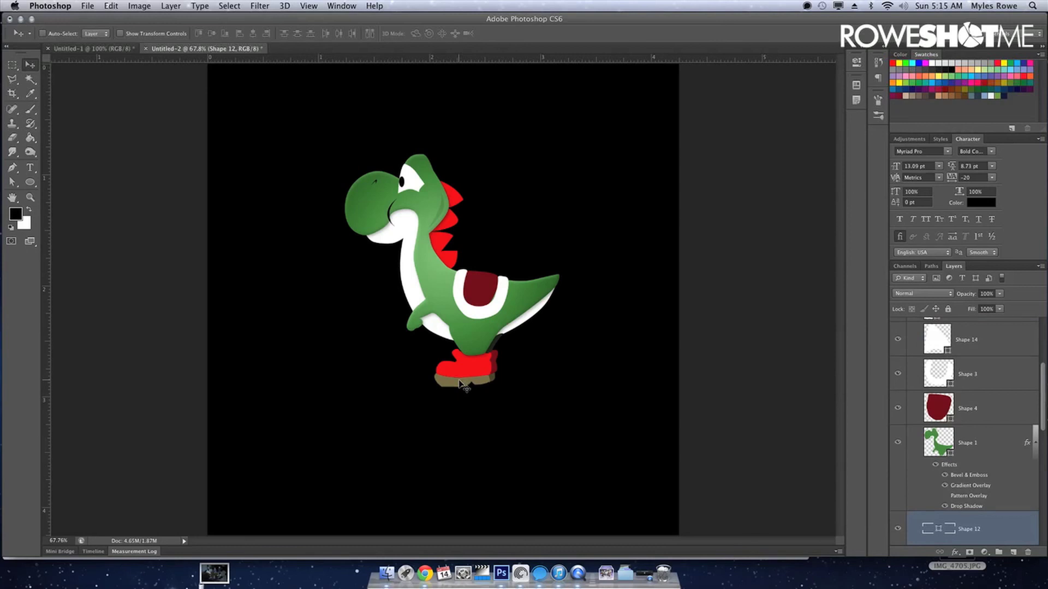
Toggle Group 1 off and on and turn the reference image layer on.
scroll(906, 377, up, 3)
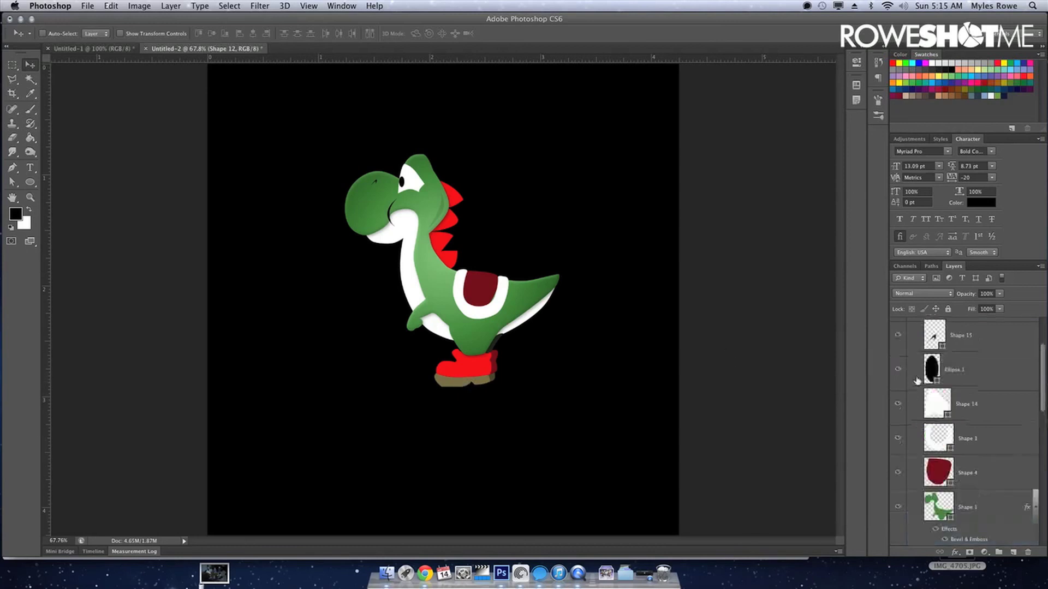
scroll(903, 385, up, 2)
click(899, 394)
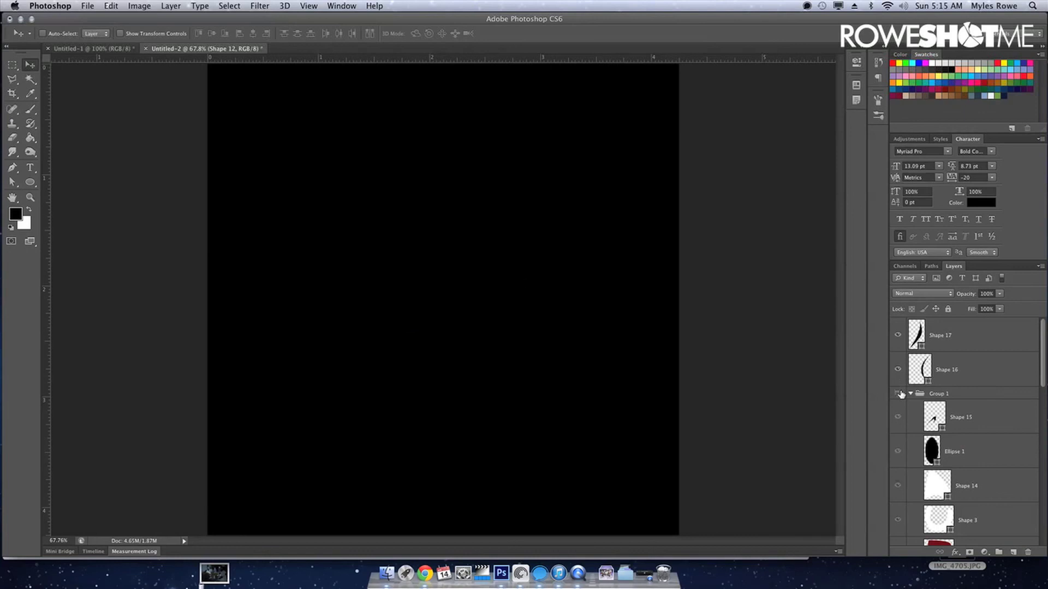
click(898, 393)
scroll(902, 396, down, 3)
scroll(904, 400, down, 3)
scroll(904, 472, down, 4)
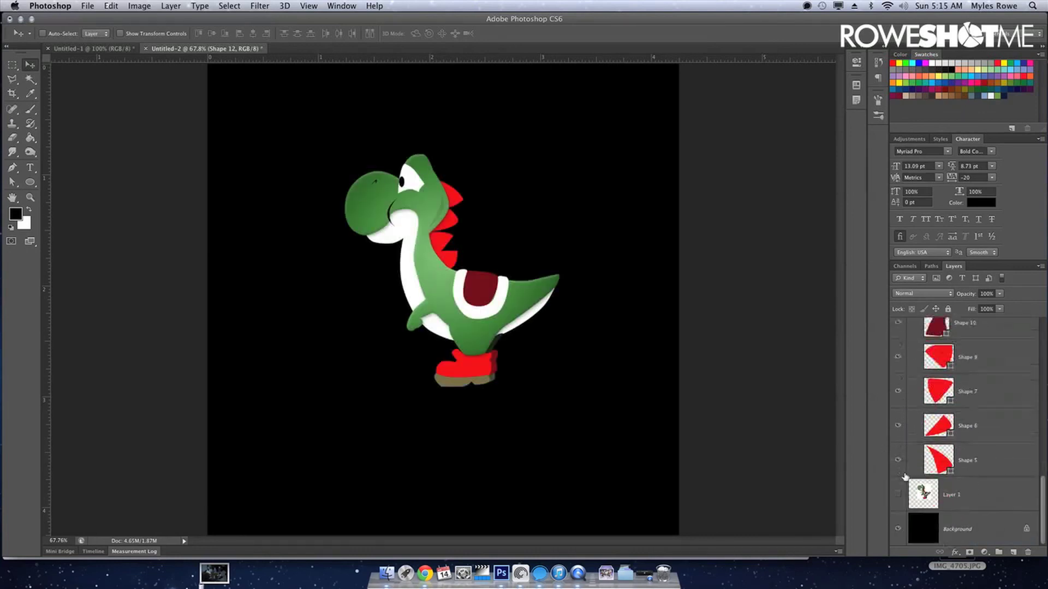
click(901, 494)
scroll(905, 481, up, 3)
scroll(904, 453, up, 3)
scroll(906, 432, up, 3)
Flip the vector Yoshi on and off to compare, leave it hidden, and select Shape 1.
click(897, 393)
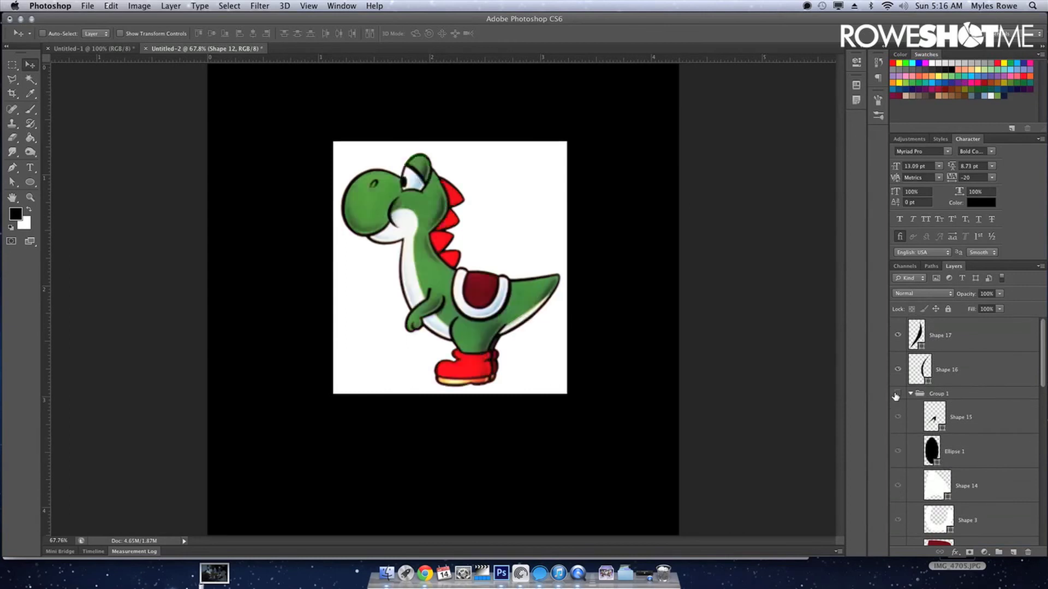
click(897, 395)
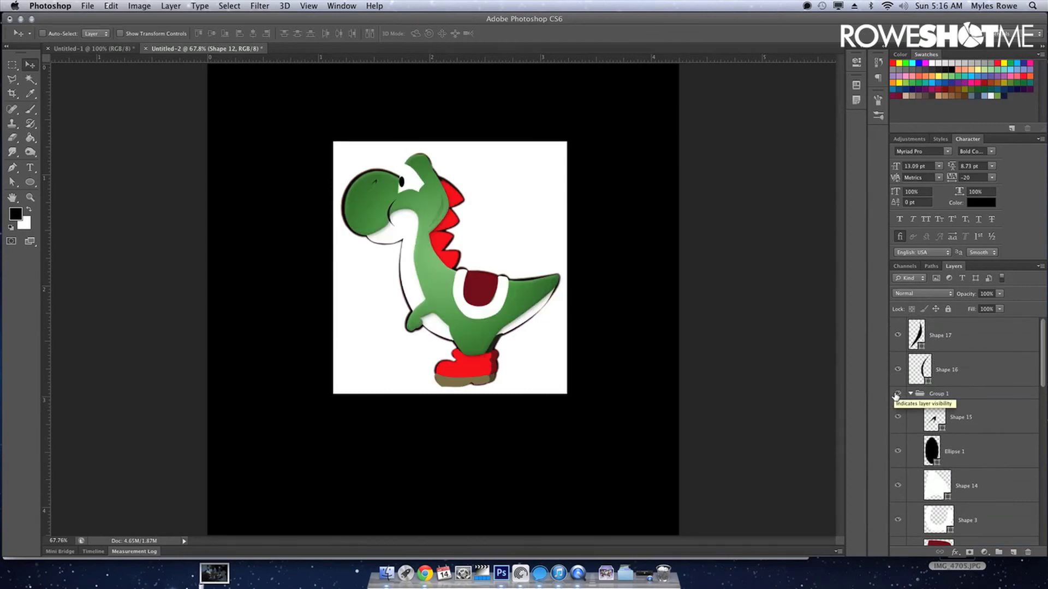
click(897, 394)
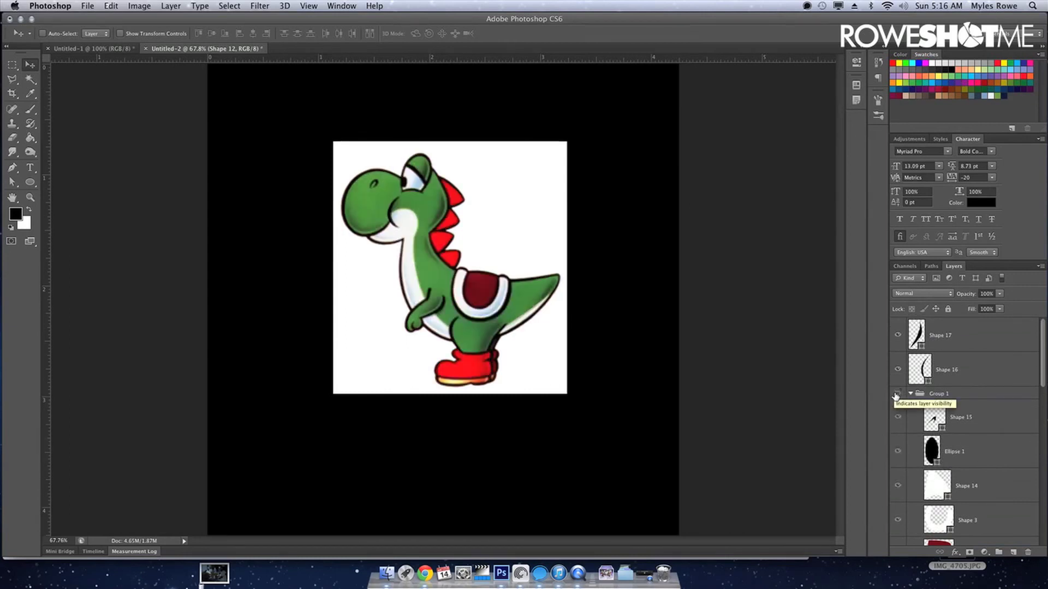
click(896, 394)
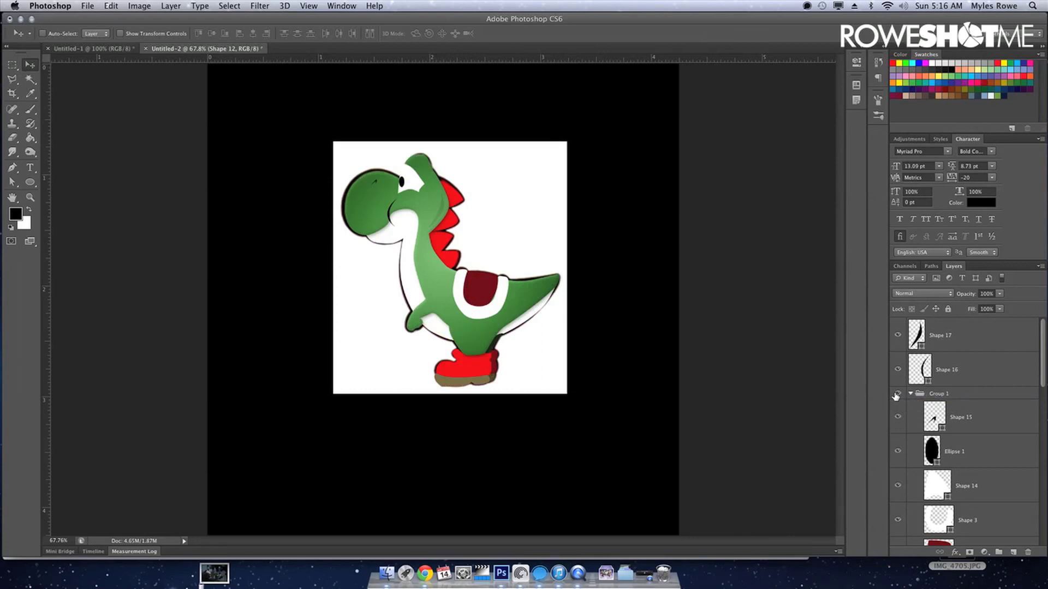
click(897, 394)
click(896, 394)
click(897, 394)
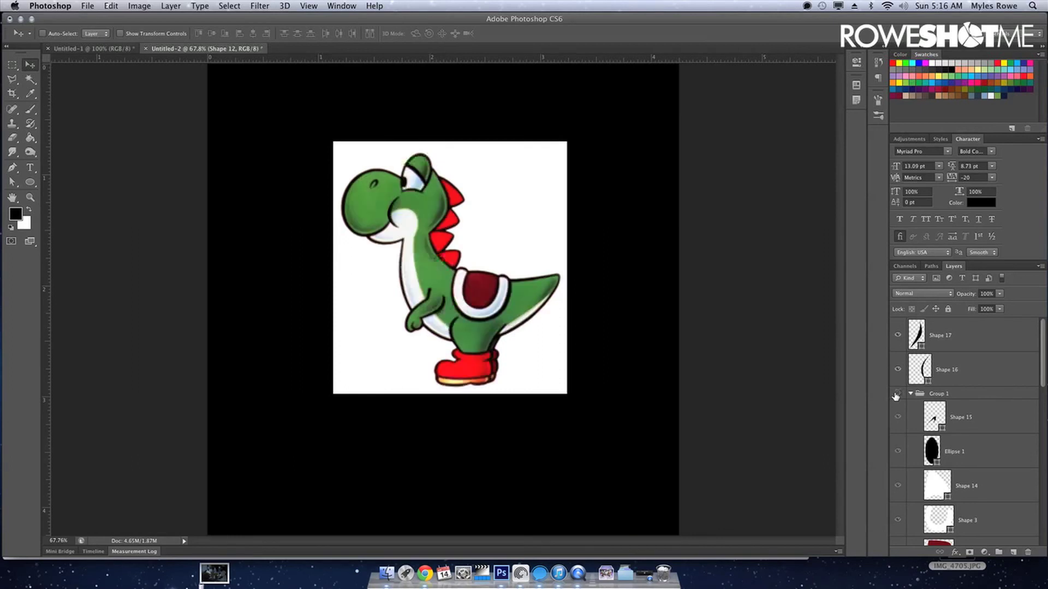
scroll(928, 437, down, 3)
scroll(928, 436, down, 2)
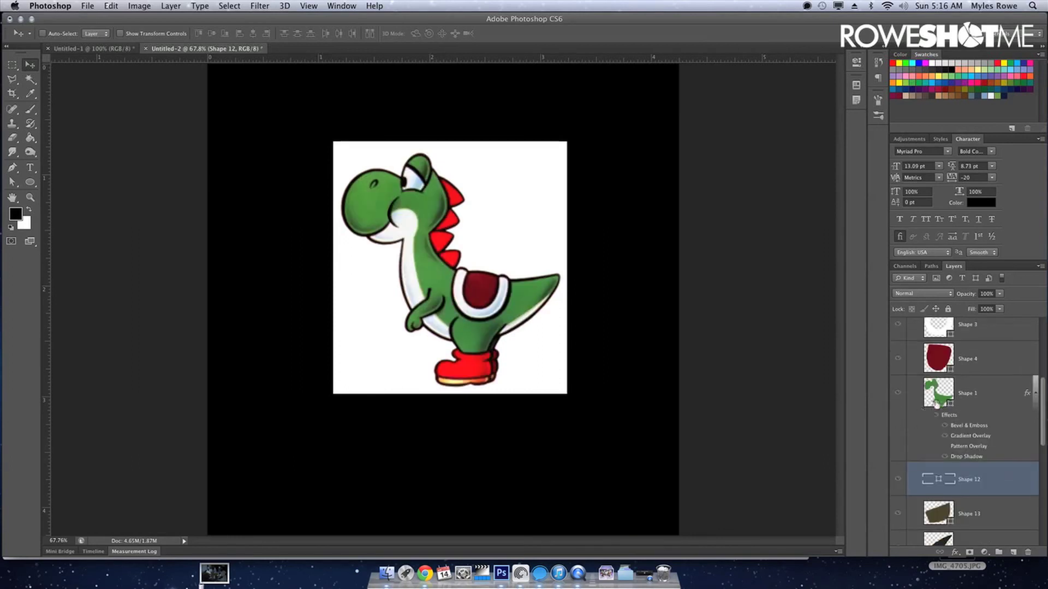
click(964, 394)
Enable Stroke in Shape 1's Layer Style, then turn Group 1's visibility back on.
double_click(988, 396)
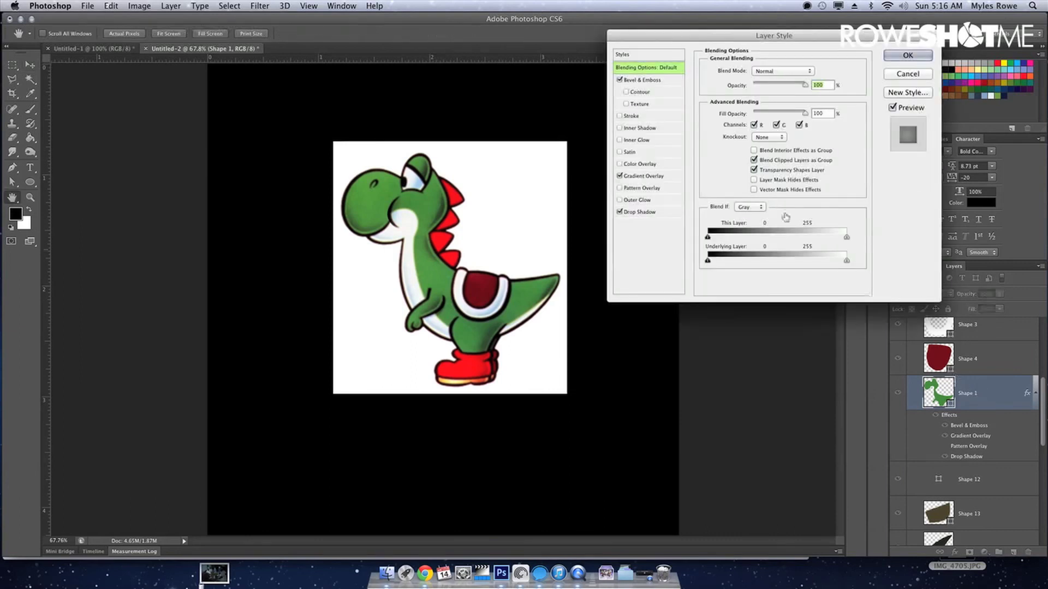
click(619, 115)
key(Return)
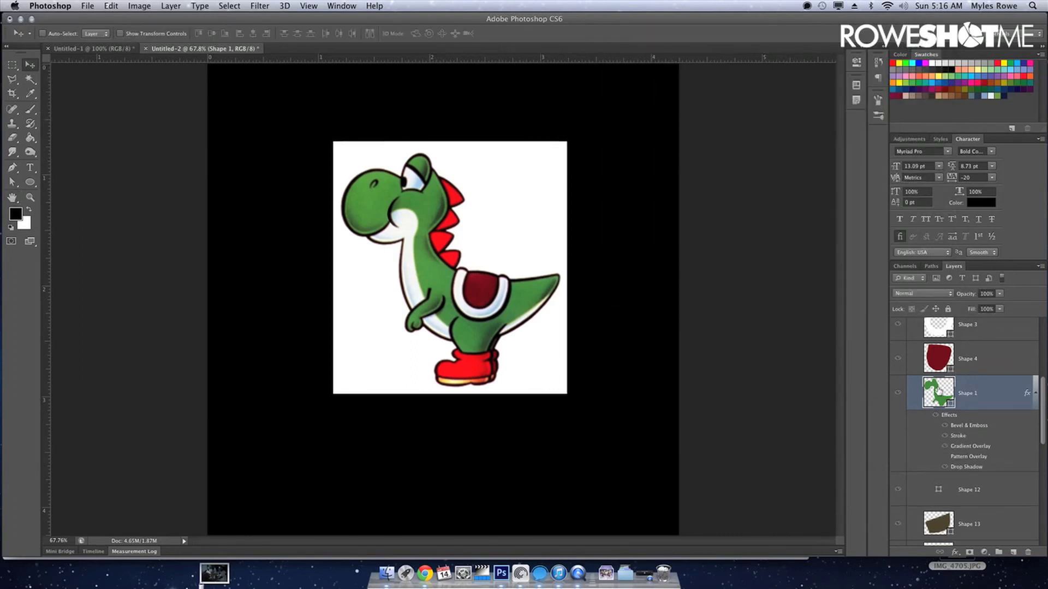
scroll(966, 382, up, 5)
click(896, 394)
scroll(971, 404, down, 5)
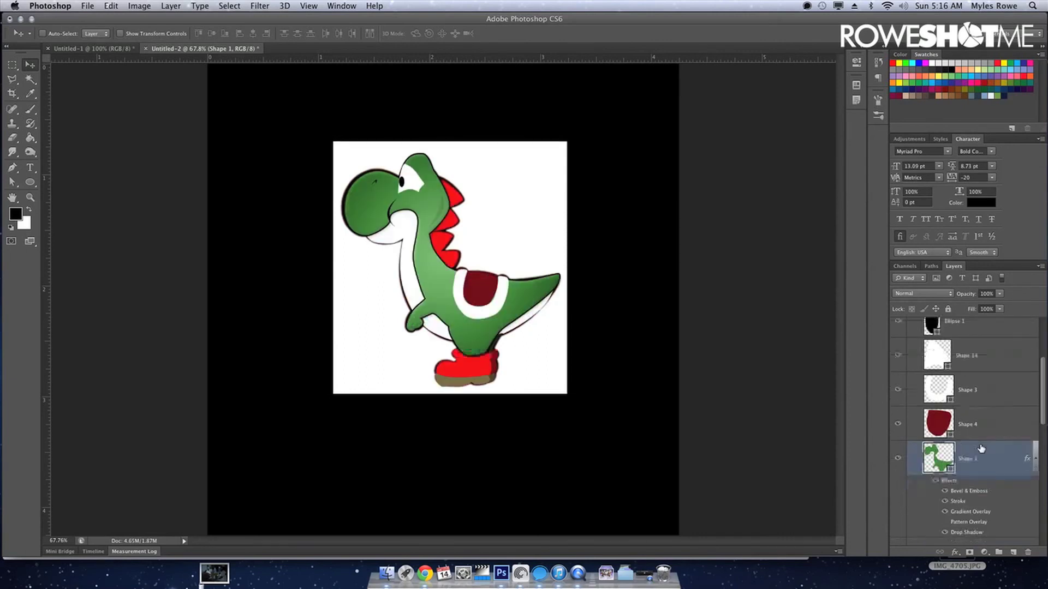
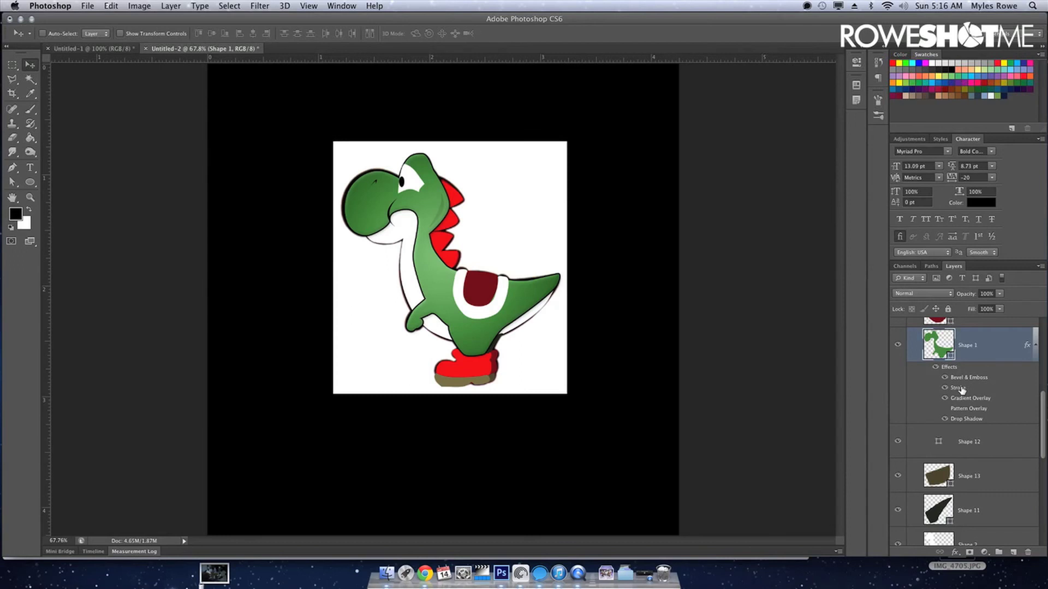
Thicken the Shape 1 body's black outline stroke to 8 px.
double_click(959, 388)
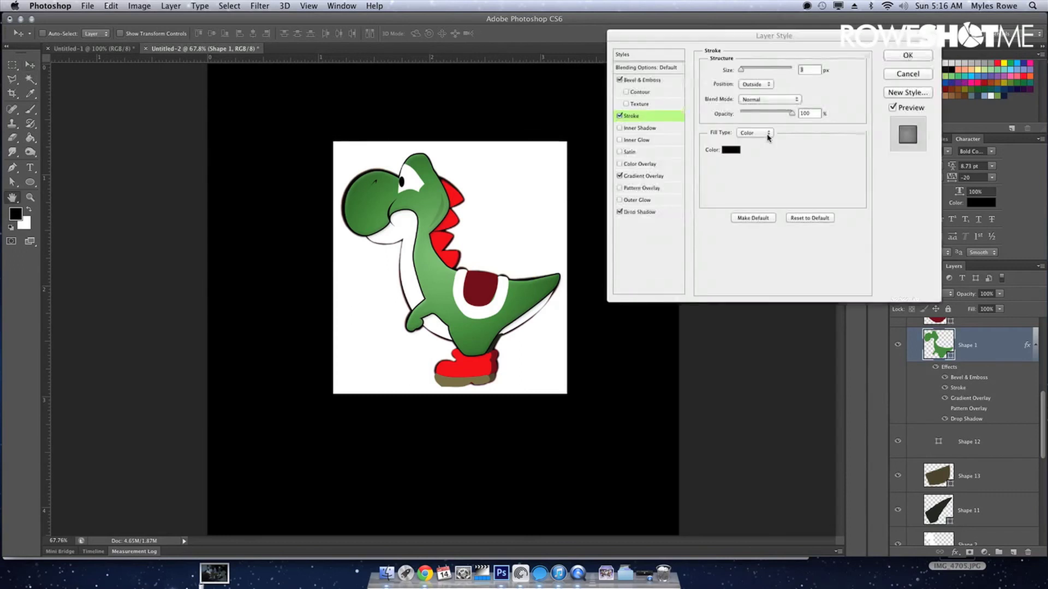
click(747, 71)
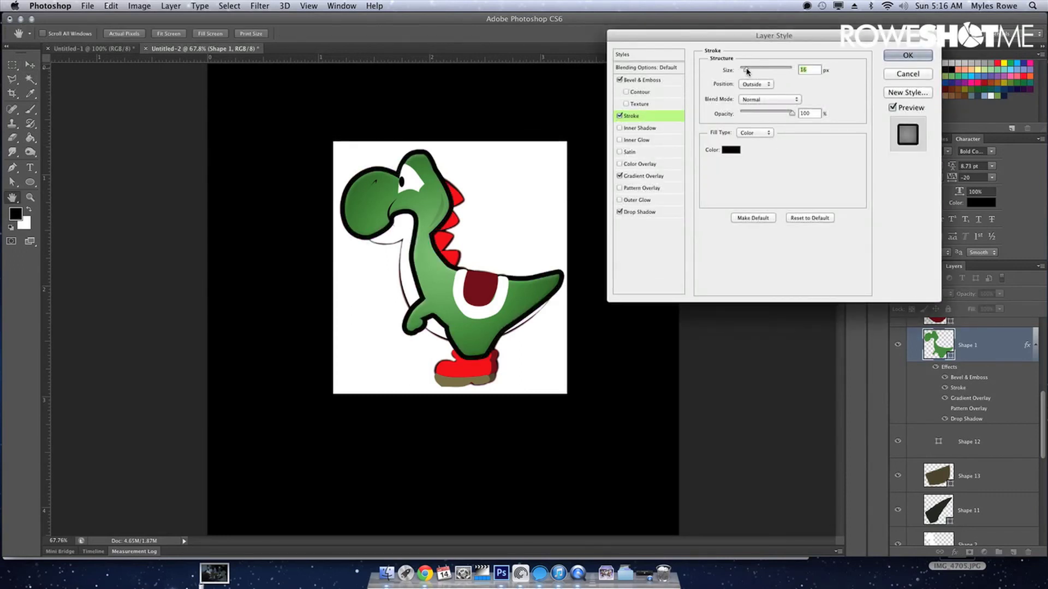
drag(747, 71, 746, 72)
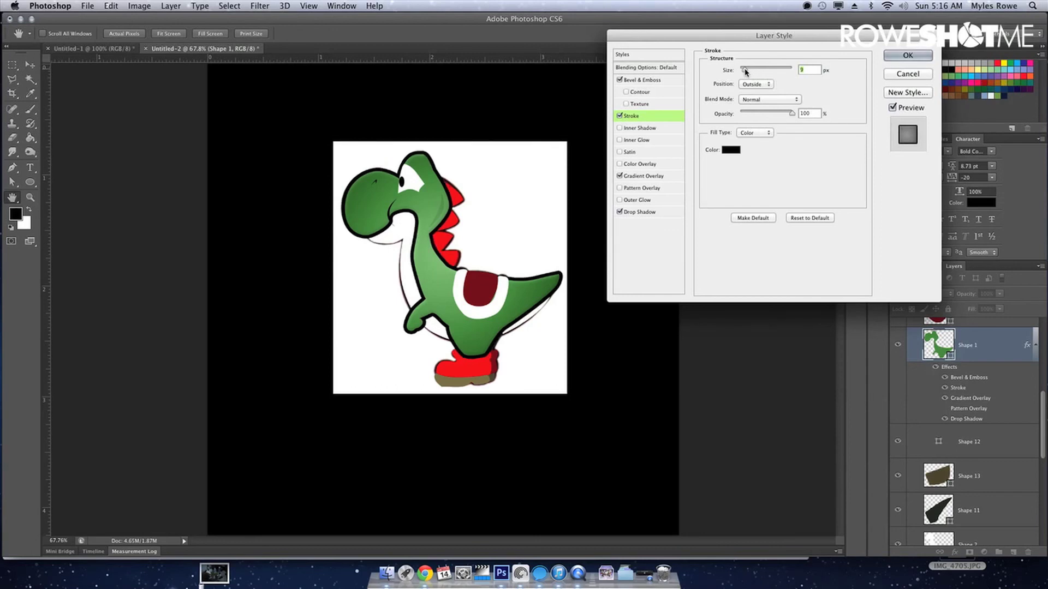
drag(745, 72, 744, 72)
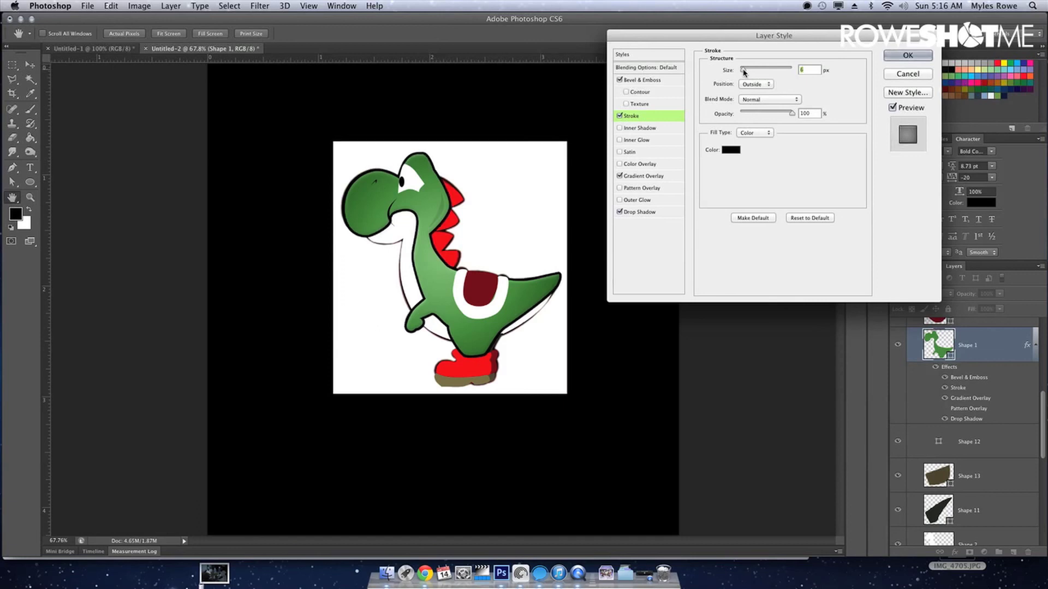
key(Return)
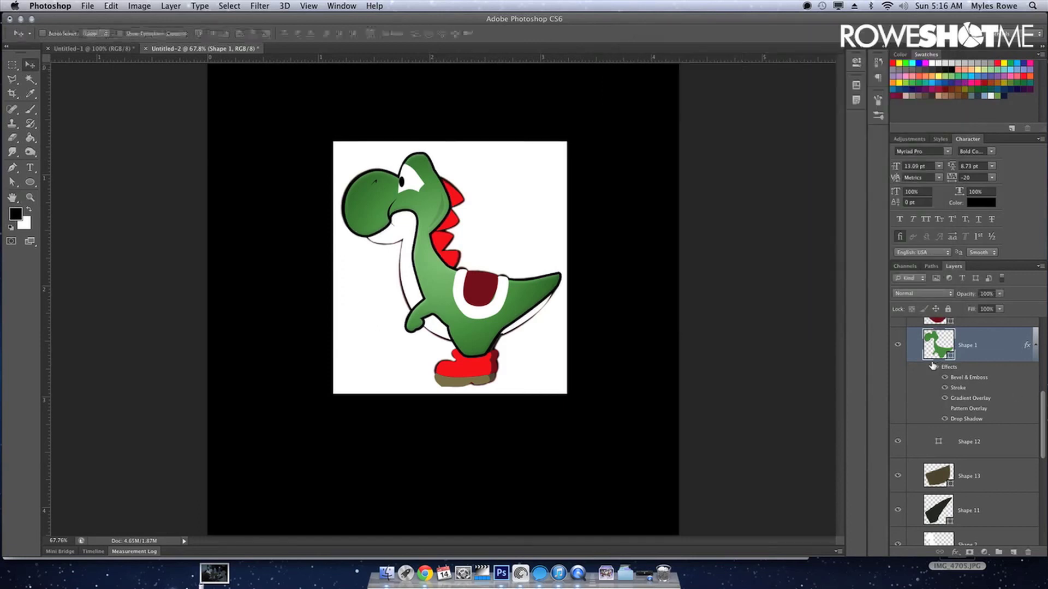
Toggle Group 1's visibility to compare with the original drawing, leaving it hidden.
scroll(936, 362, up, 3)
scroll(914, 375, up, 2)
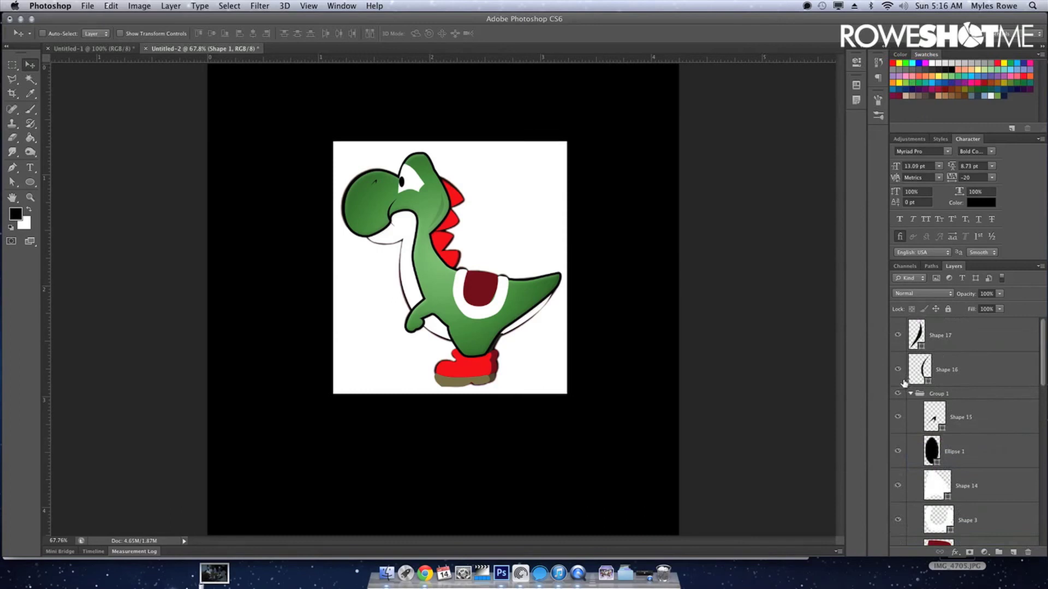
click(898, 393)
click(897, 393)
click(898, 393)
click(898, 393)
scroll(939, 464, down, 3)
scroll(943, 491, down, 3)
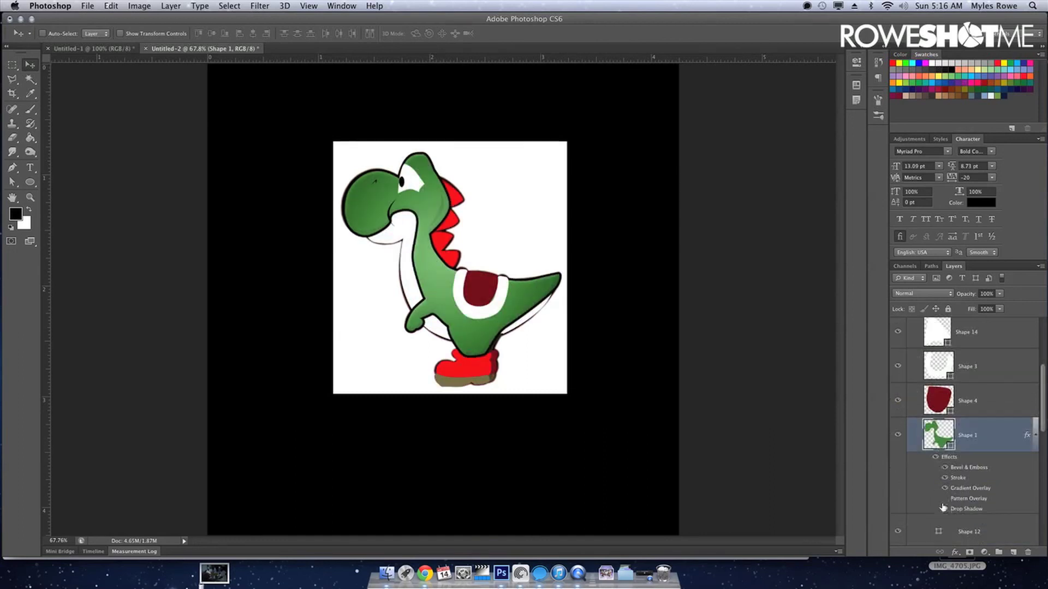
scroll(915, 427, up, 3)
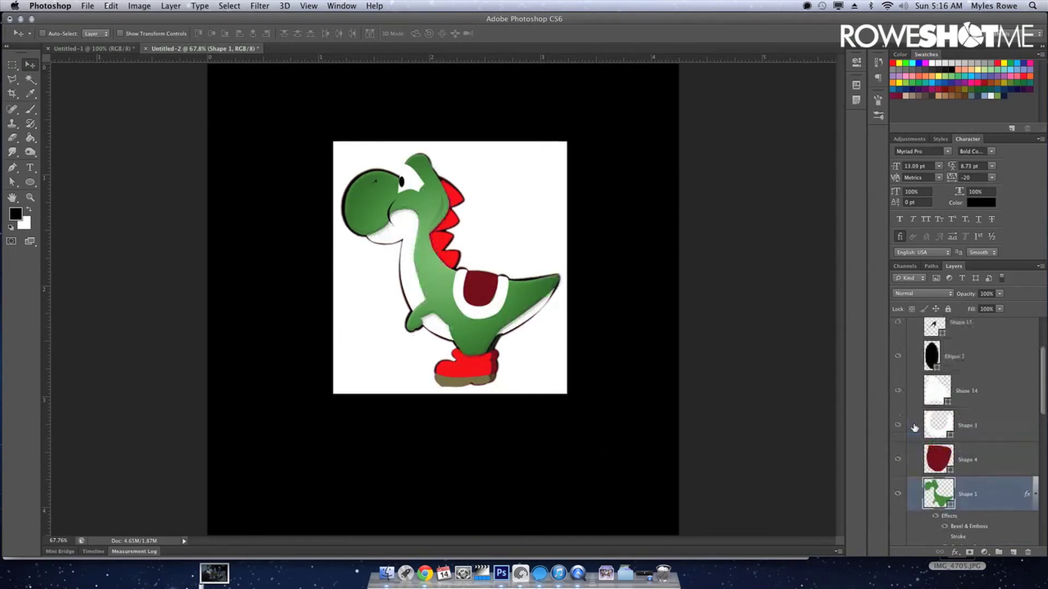
scroll(909, 417, up, 3)
click(898, 393)
Zoom in on Yoshi's arm line and place the first Pen anchor for the new shape.
key(z)
click(509, 324)
key(p)
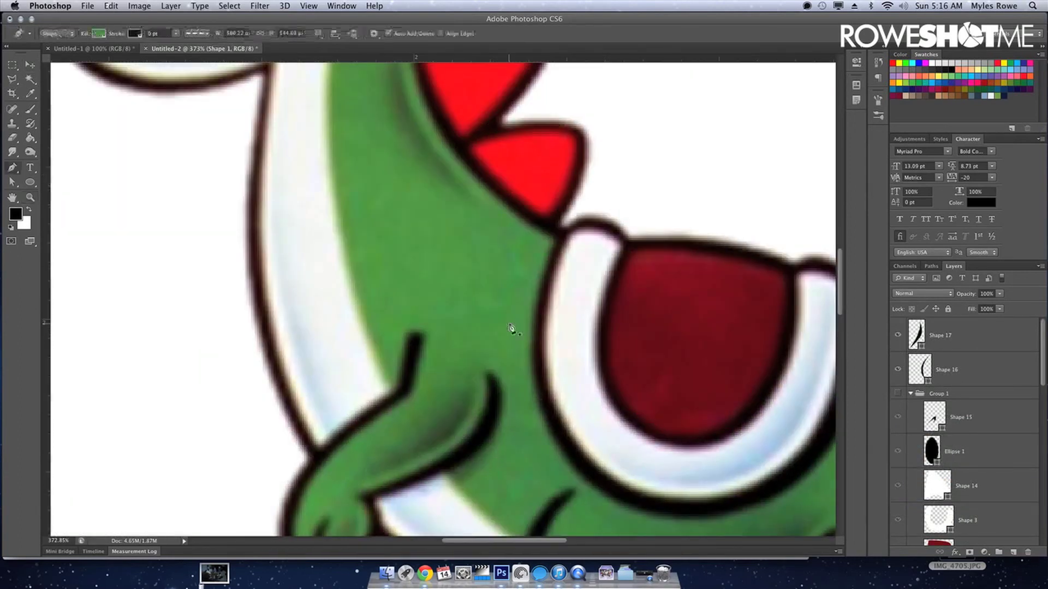
key(z)
click(486, 333)
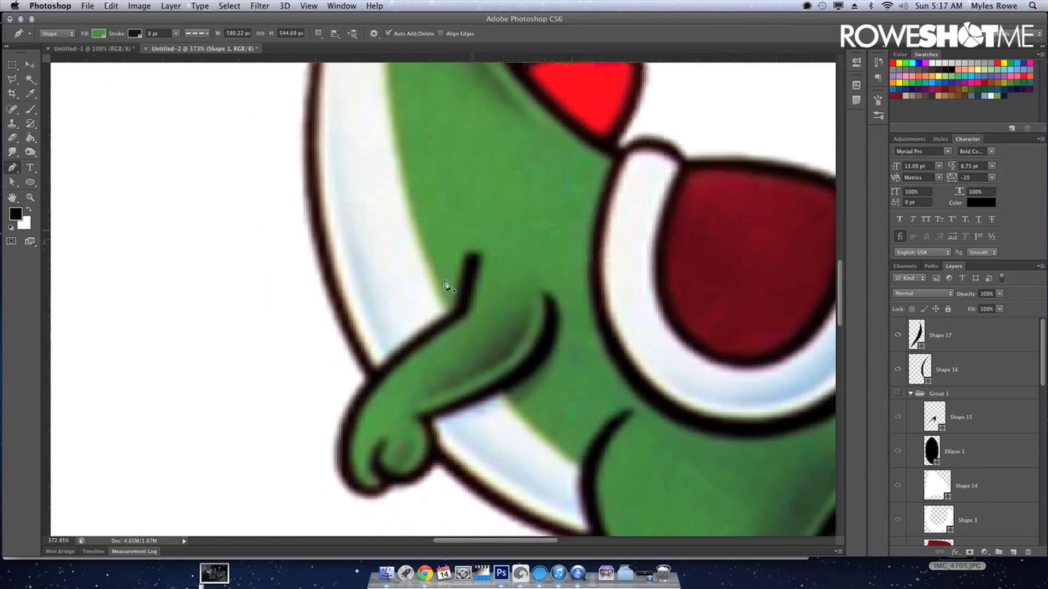
click(472, 289)
key(p)
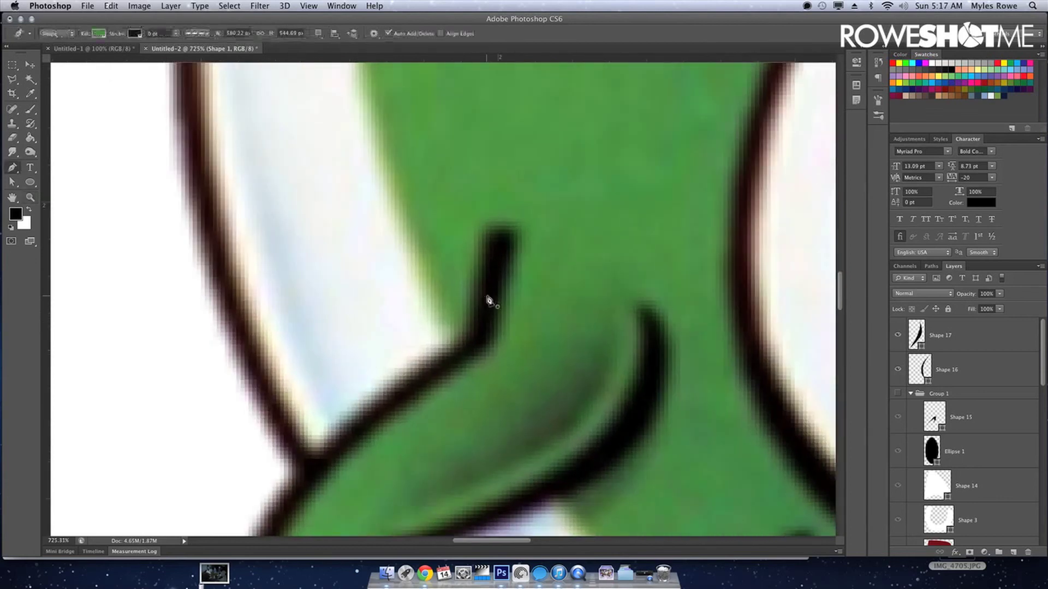
click(513, 244)
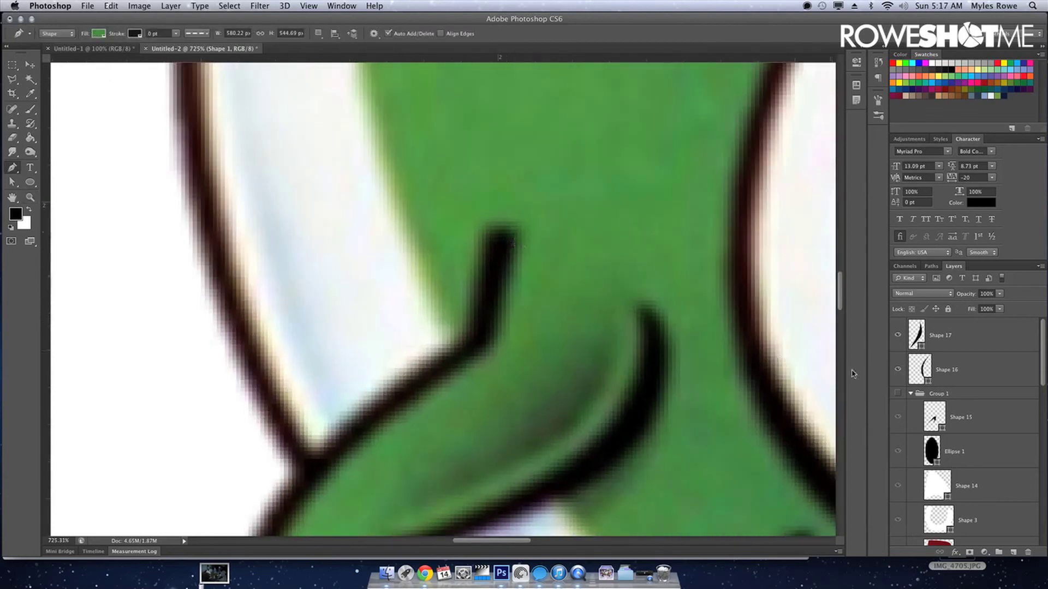
click(970, 341)
Trace Shape 18's outline down the arm and around the bottom of the hand.
click(516, 238)
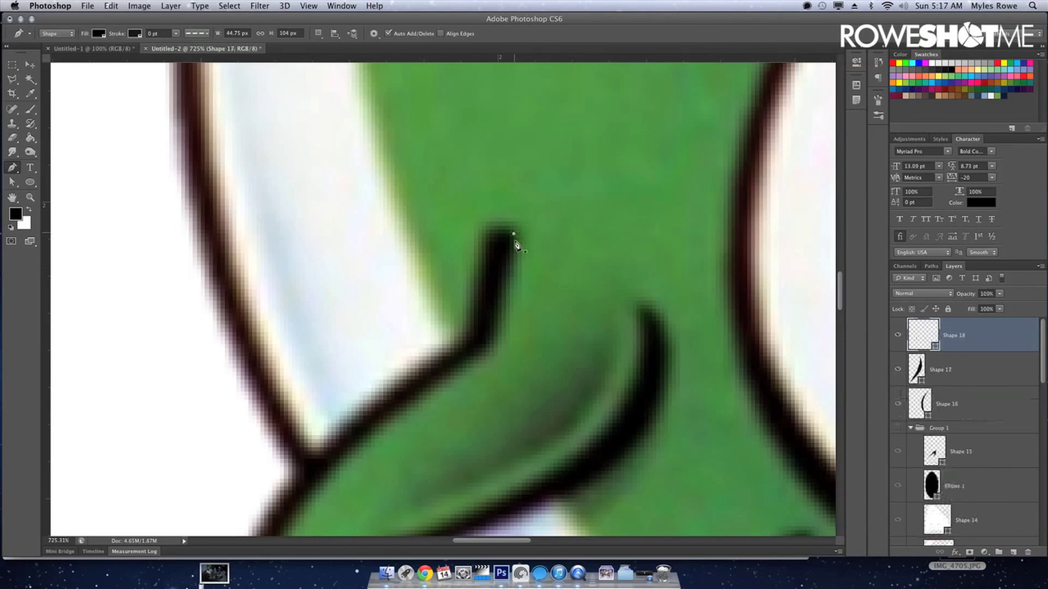
click(493, 342)
drag(513, 351, 664, 221)
mouse_move(496, 337)
mouse_down()
mouse_move(456, 374)
mouse_move(476, 263)
mouse_move(468, 257)
mouse_up()
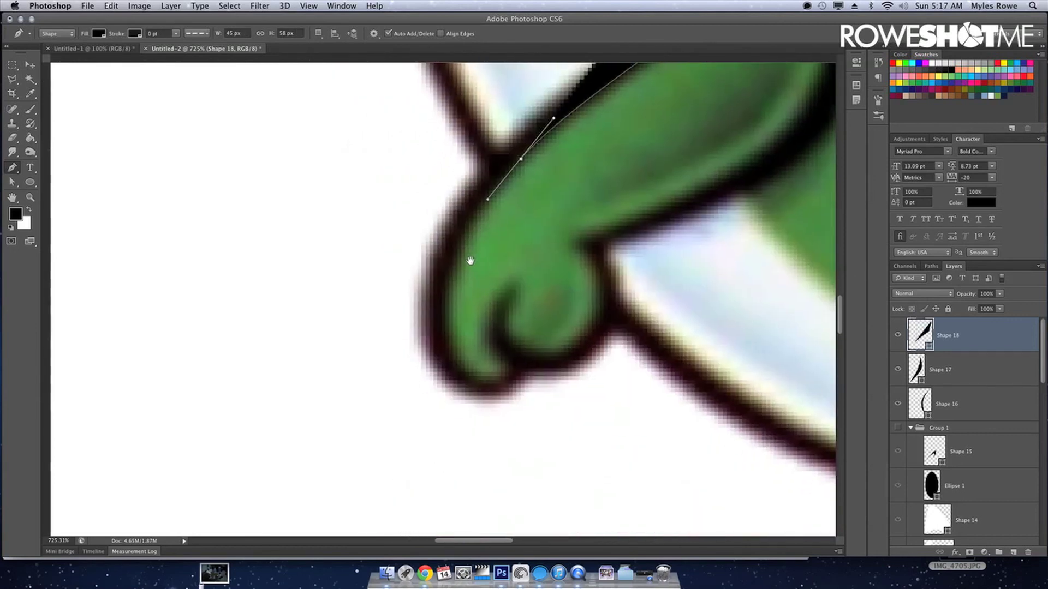
drag(446, 293, 448, 333)
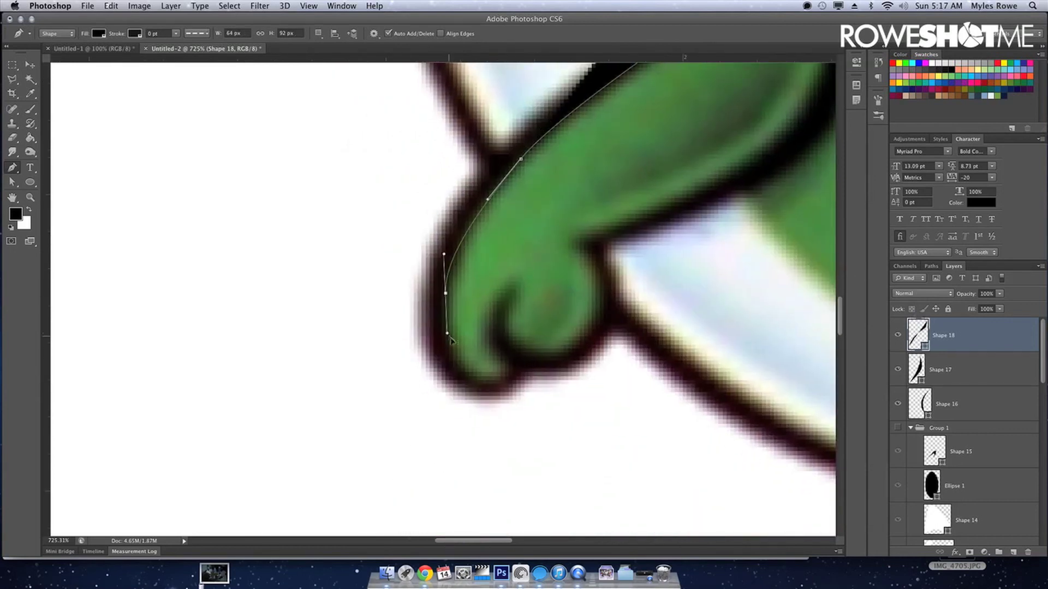
drag(464, 371, 480, 382)
click(480, 380)
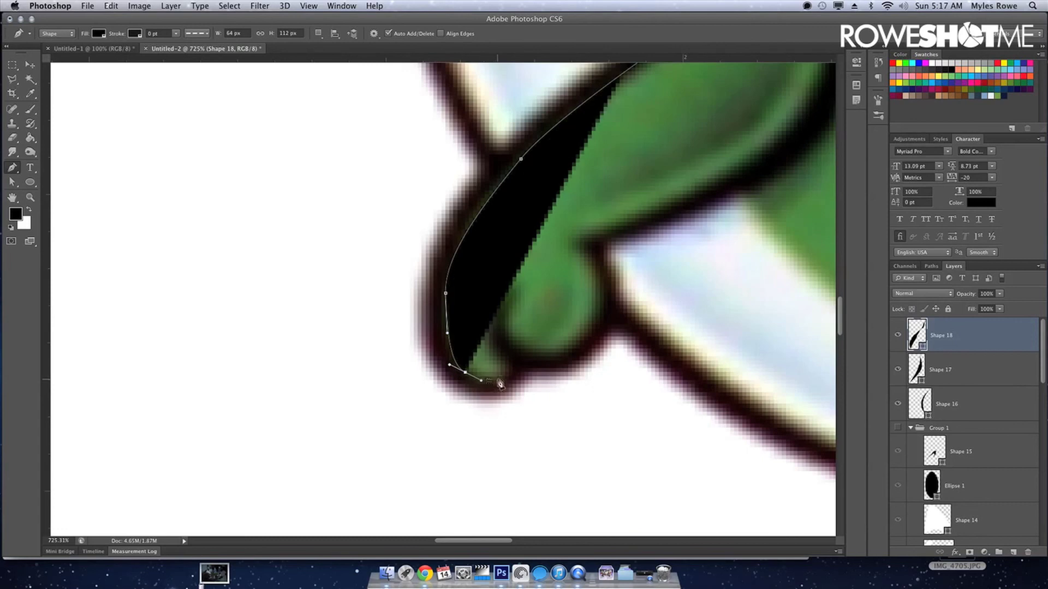
click(501, 377)
click(508, 374)
Set the shape fill to 0%, then trace the finger curl and forearm edge.
drag(974, 312, 707, 327)
click(493, 348)
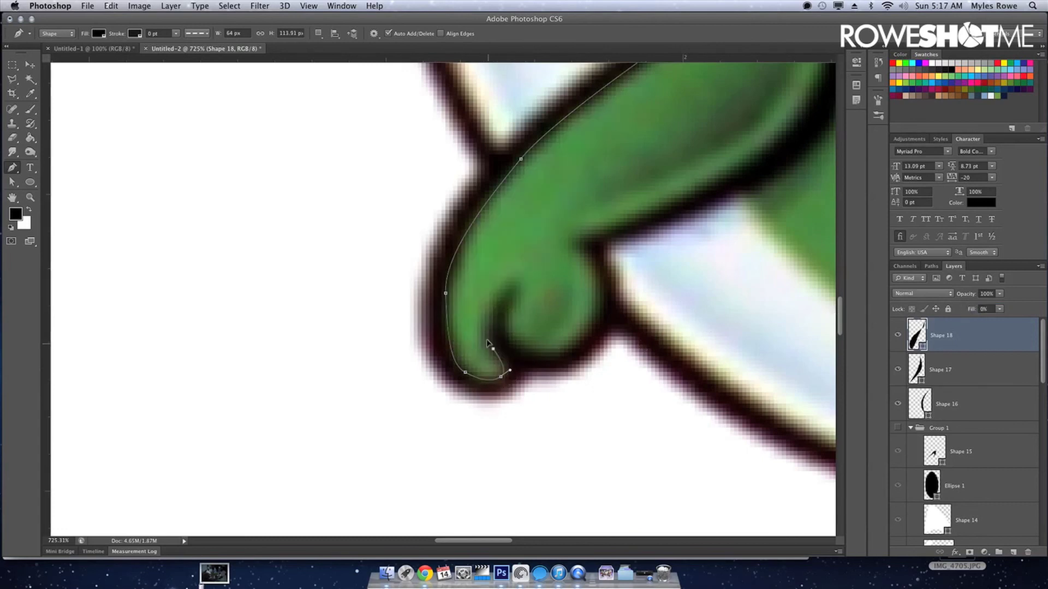
click(486, 330)
drag(501, 298, 511, 293)
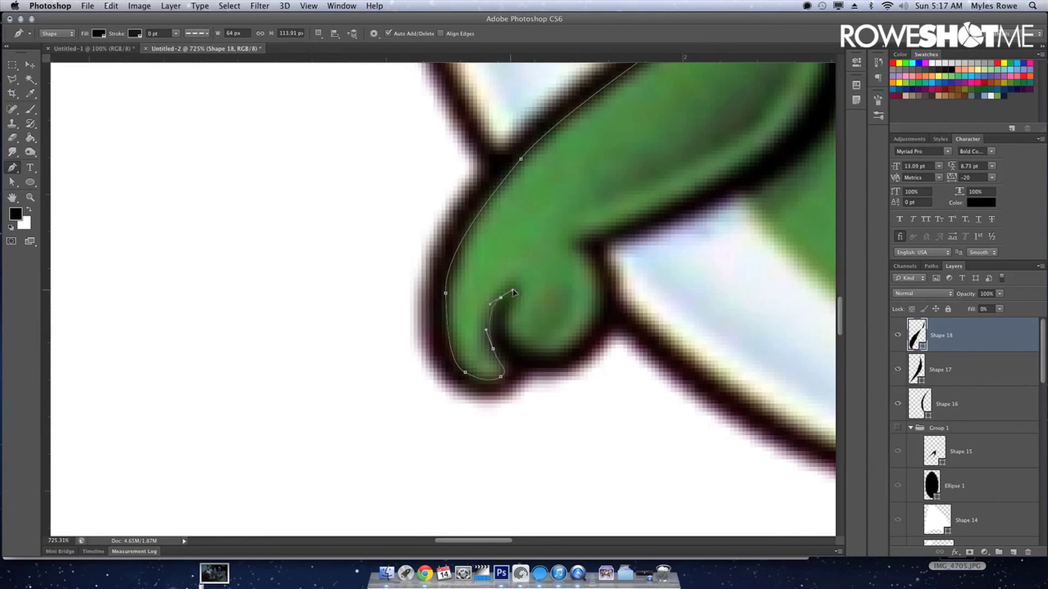
drag(509, 345, 527, 352)
click(580, 336)
click(596, 310)
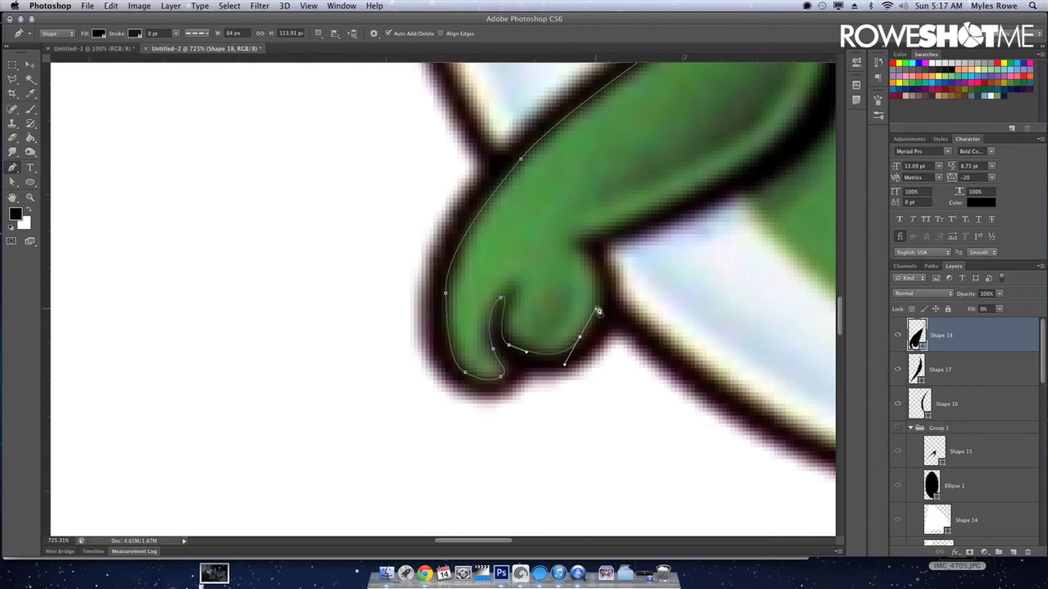
drag(588, 262, 570, 253)
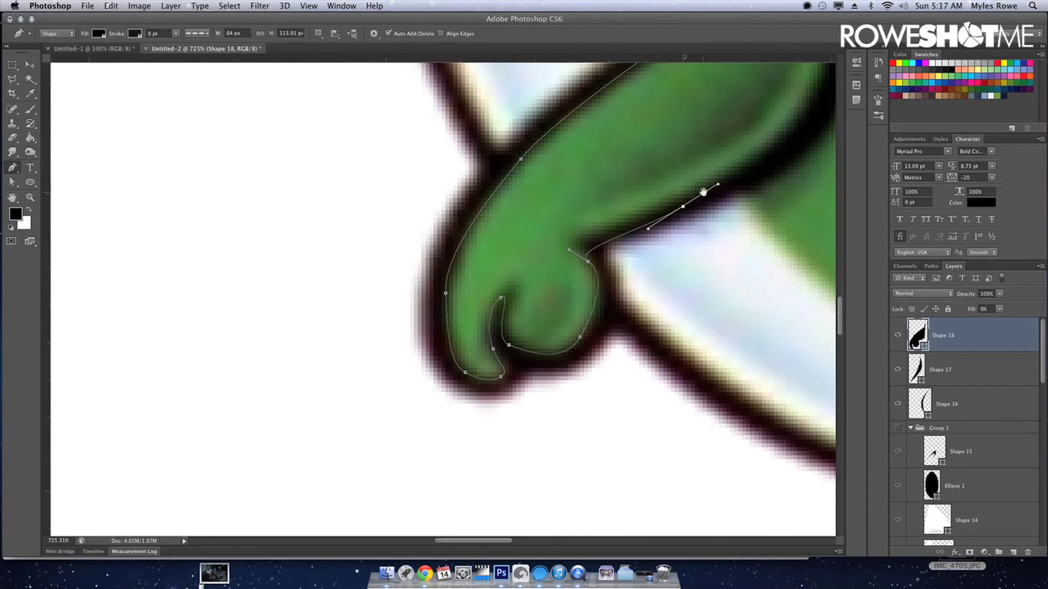
Trace the inner edge up the forearm and over the arm's top end.
scroll(655, 229, up, 3)
scroll(655, 229, right, 2)
click(511, 321)
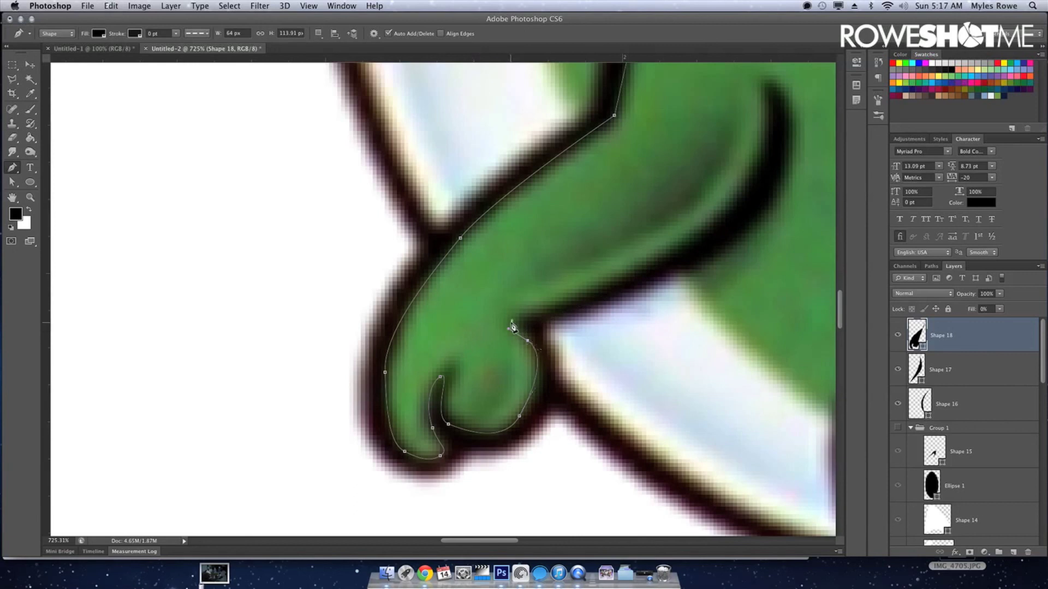
drag(682, 249, 713, 227)
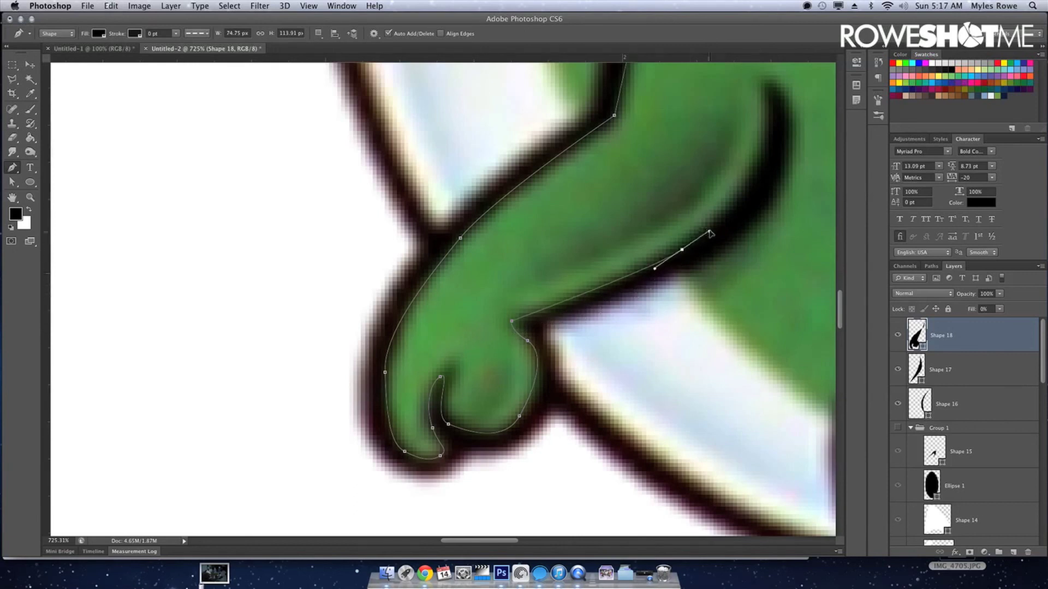
mouse_move(773, 122)
mouse_down()
mouse_move(762, 84)
mouse_move(793, 140)
mouse_up()
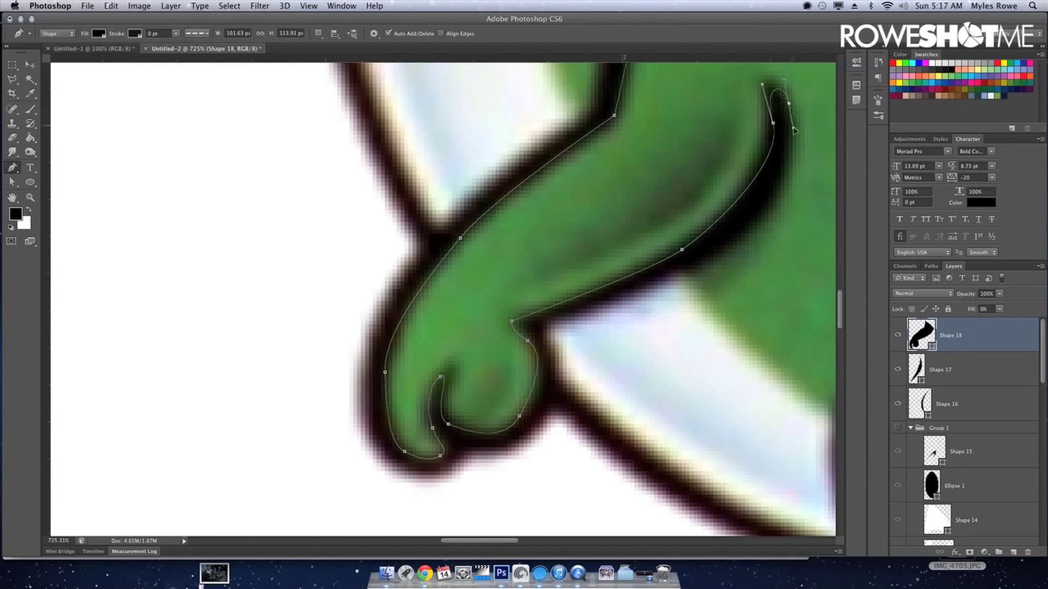
drag(714, 254, 627, 300)
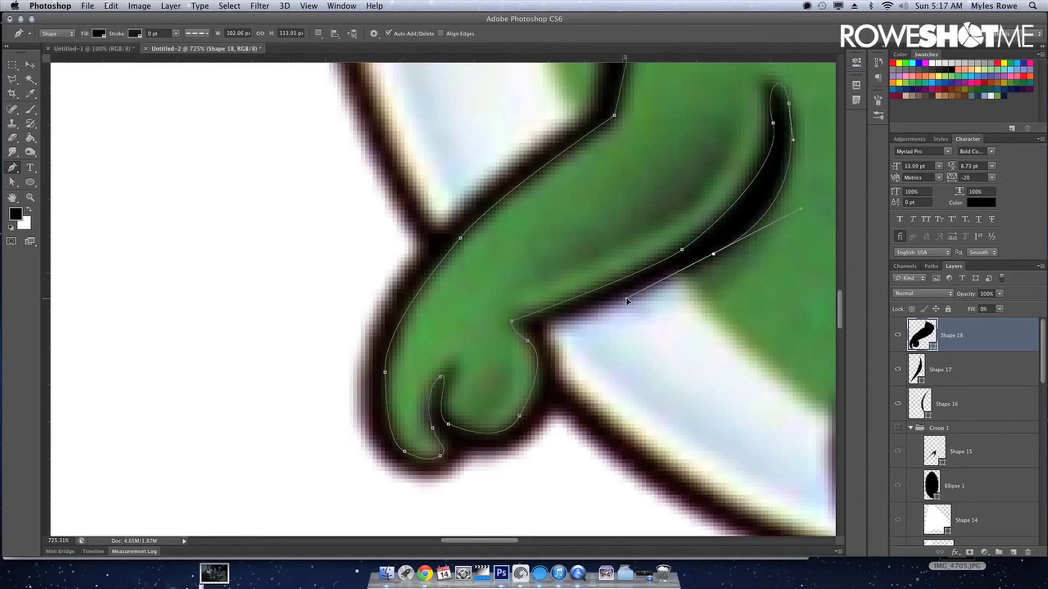
Curve the outline past the wrist and around the hand, closing the shape and adjusting anchors.
click(543, 325)
drag(555, 372, 554, 390)
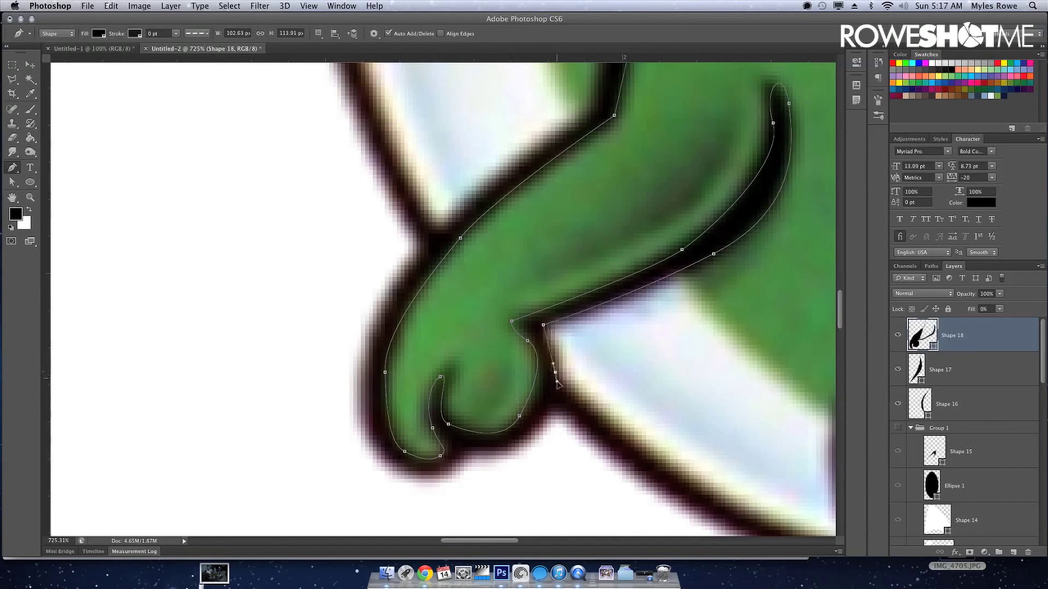
drag(515, 444, 485, 455)
drag(408, 470, 365, 458)
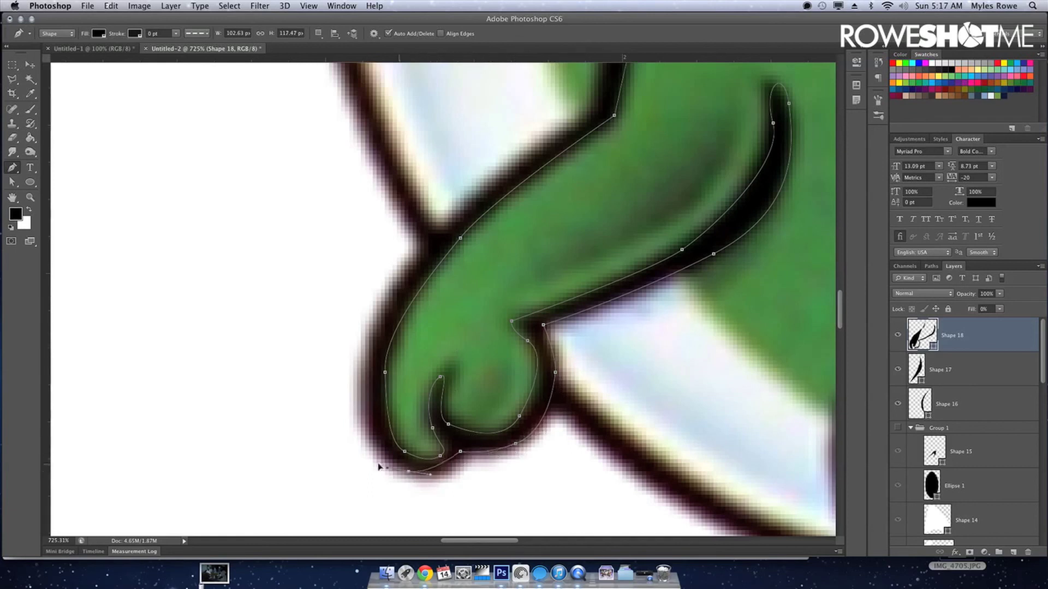
drag(370, 338, 386, 300)
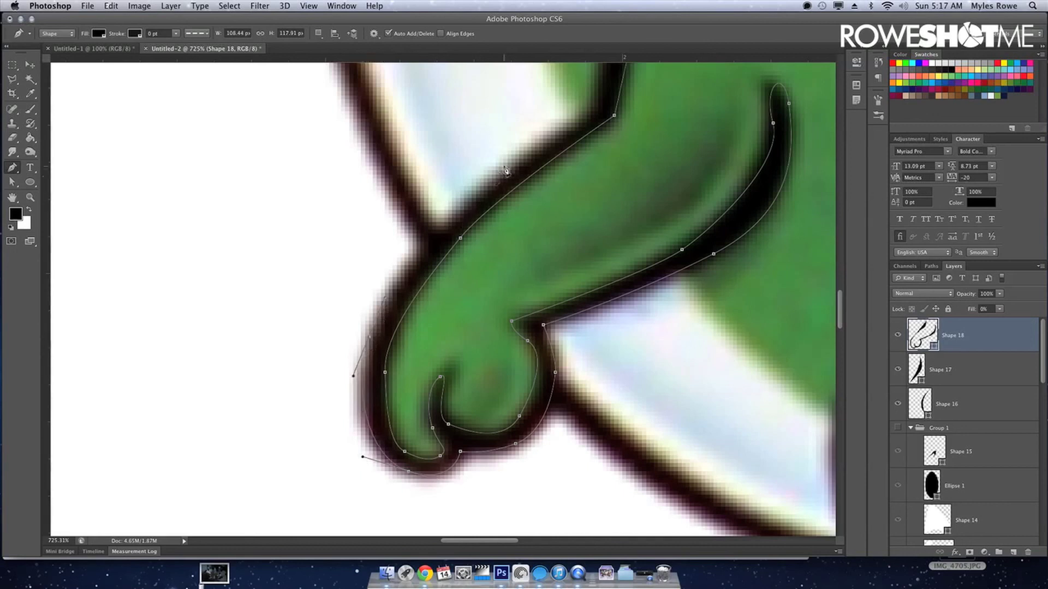
mouse_move(538, 150)
mouse_down()
mouse_move(585, 116)
mouse_move(580, 217)
mouse_up()
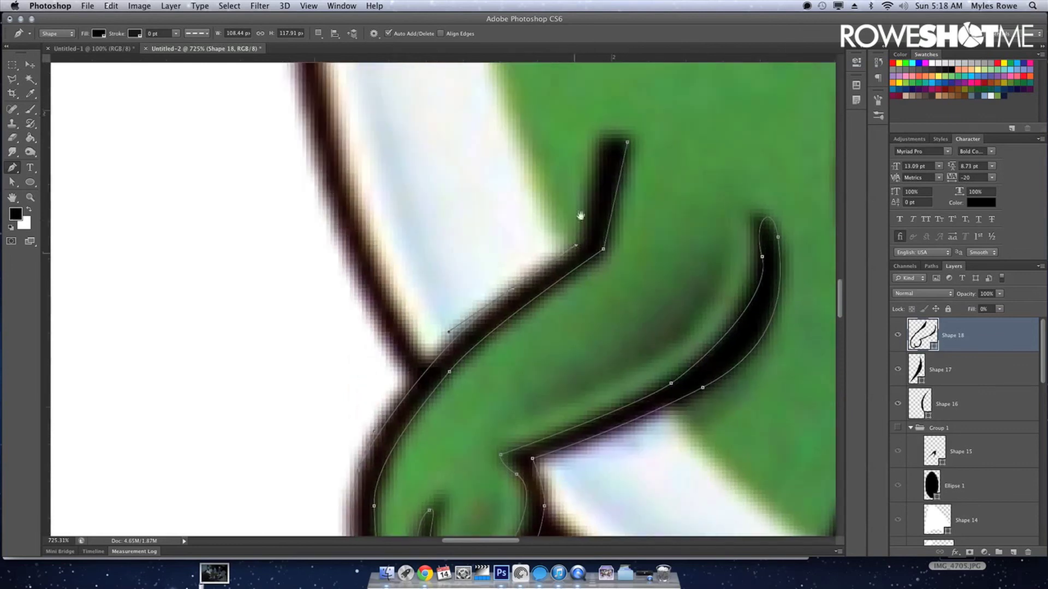
drag(598, 143, 620, 140)
drag(575, 245, 580, 245)
drag(596, 138, 603, 134)
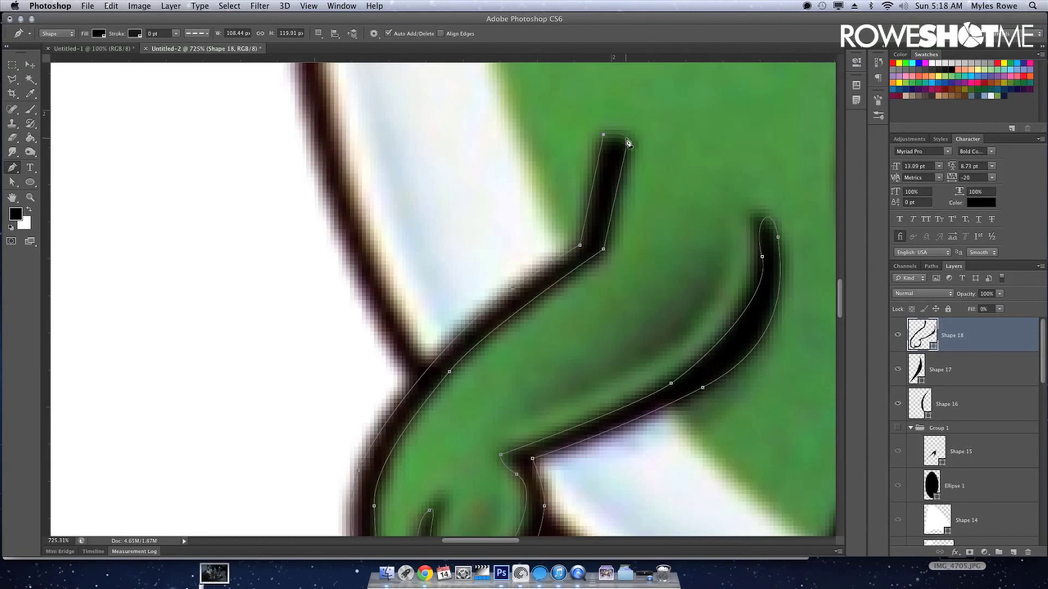
Restore Shape 18's fill to 100% and fit the whole image in view.
double_click(985, 308)
text(100)
key(Return)
key(v)
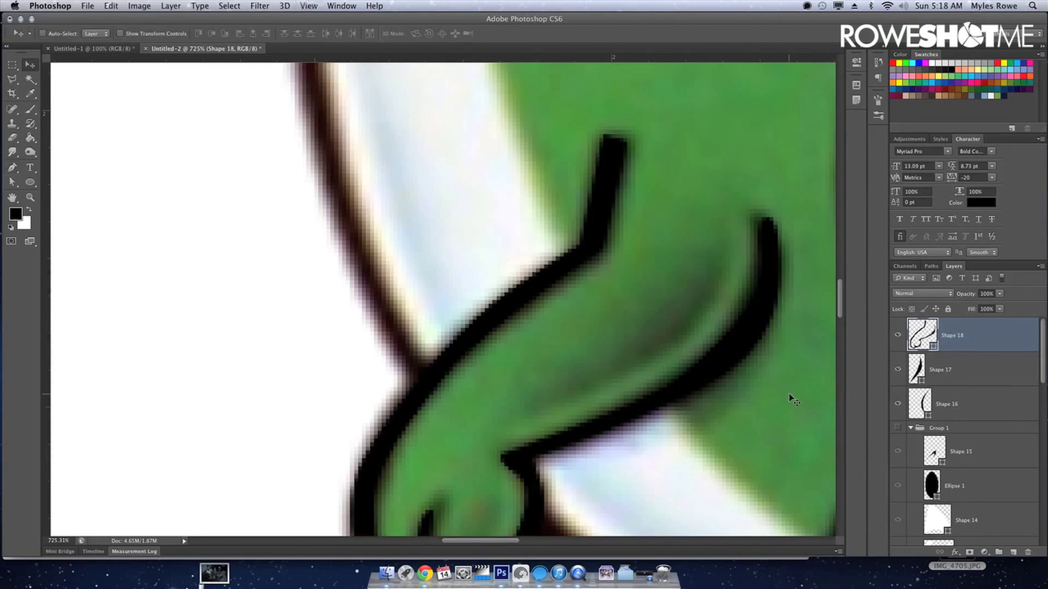
key(super+0)
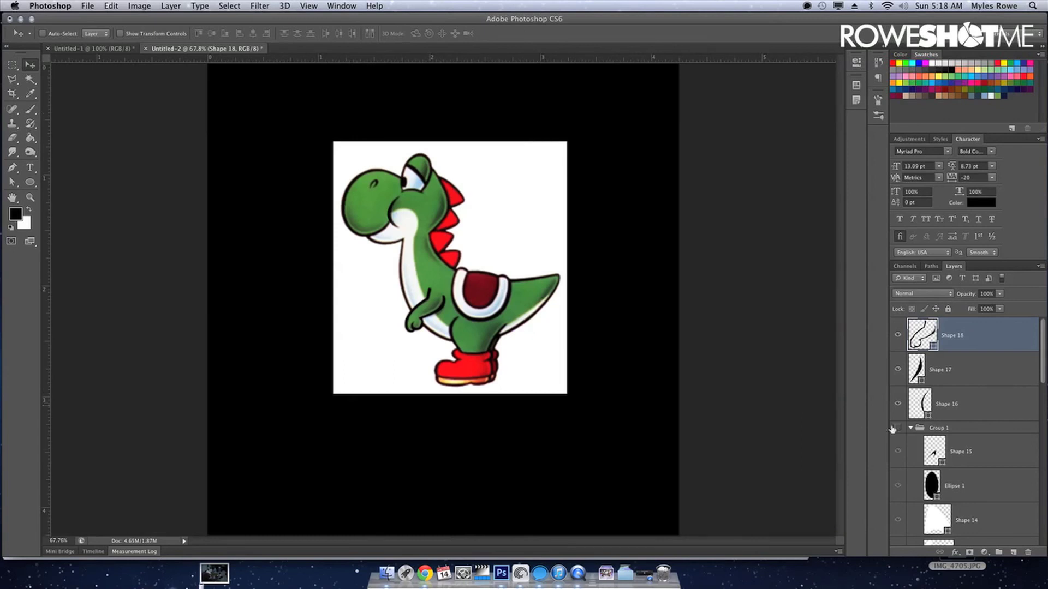
Show Group 1's vector shapes and hide Layer 1's original Yoshi drawing.
click(896, 429)
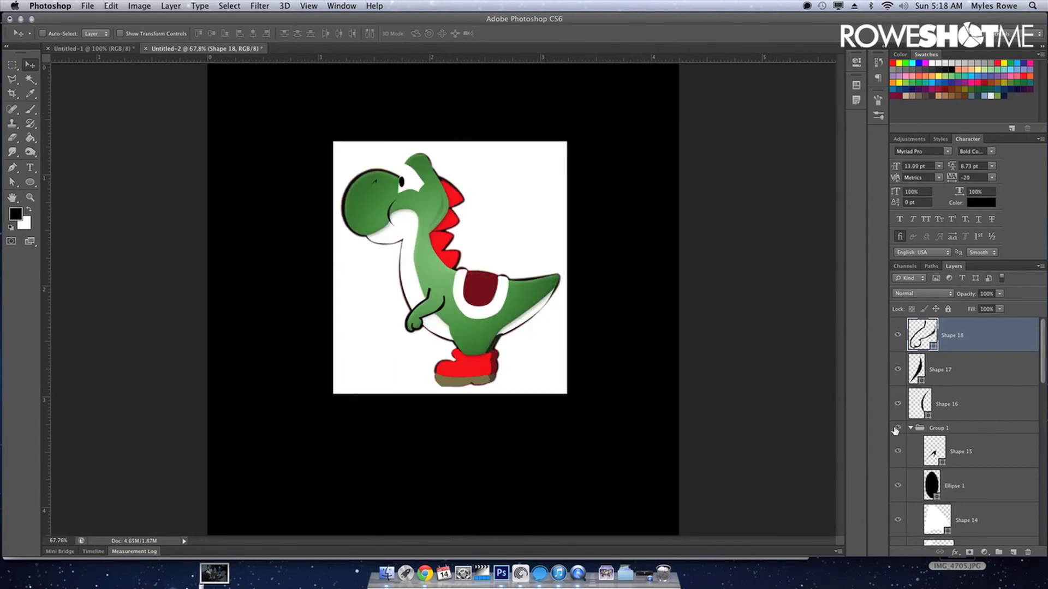
scroll(913, 453, down, 5)
scroll(912, 456, down, 5)
scroll(913, 462, down, 3)
click(898, 495)
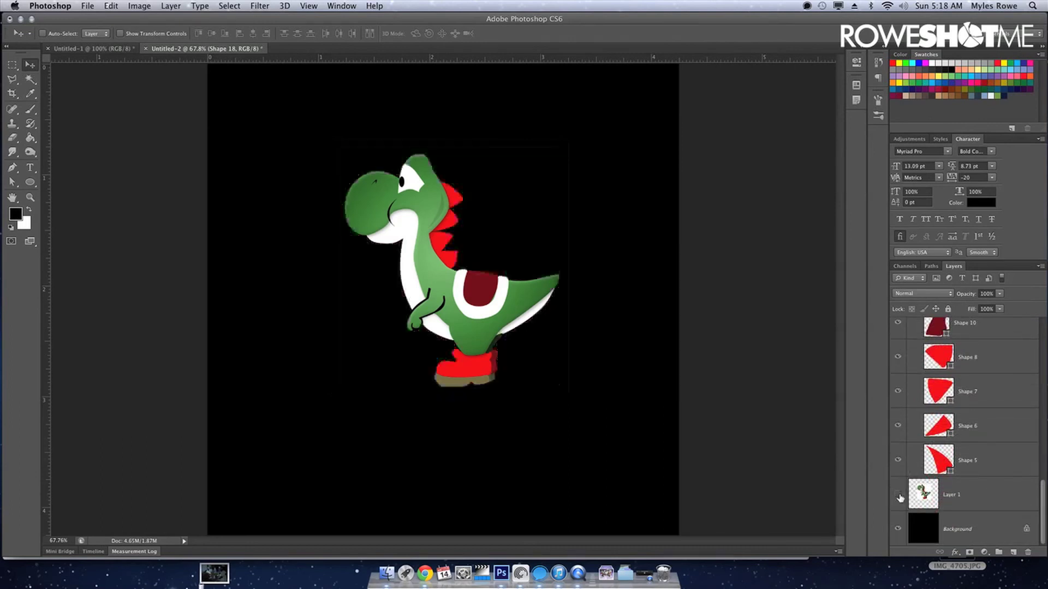
Invert the Background layer from black to white.
click(957, 528)
key(super+i)
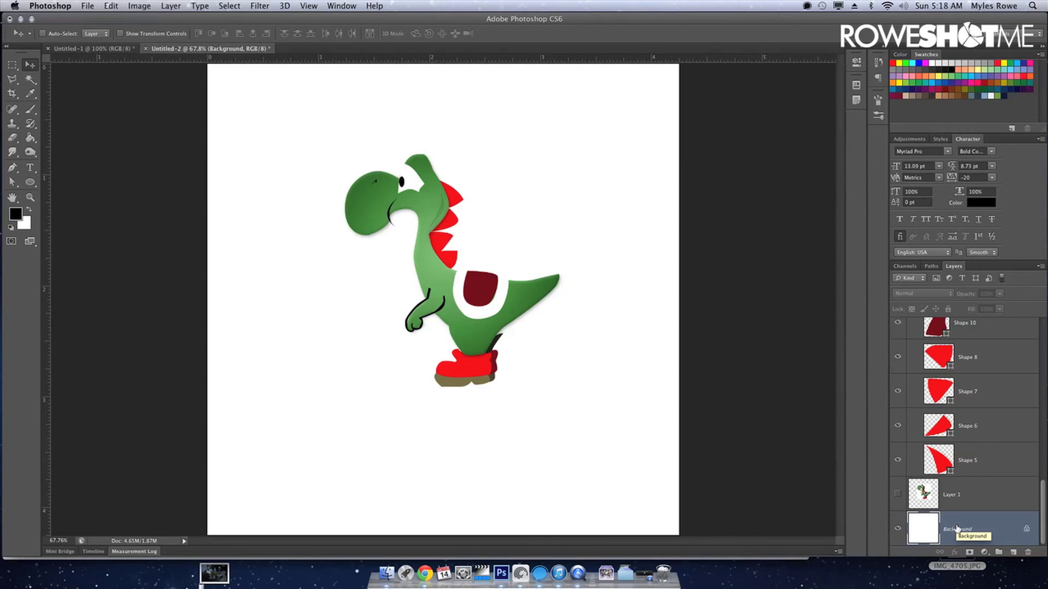
key(super+u)
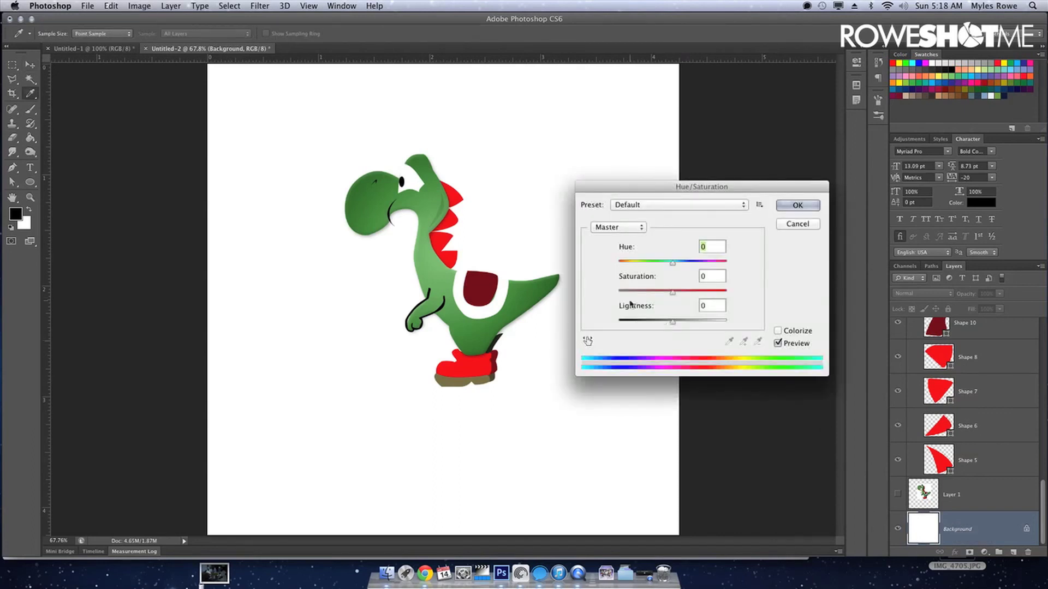
Set the Background's Hue/Saturation lightness to -34.
drag(633, 311, 628, 313)
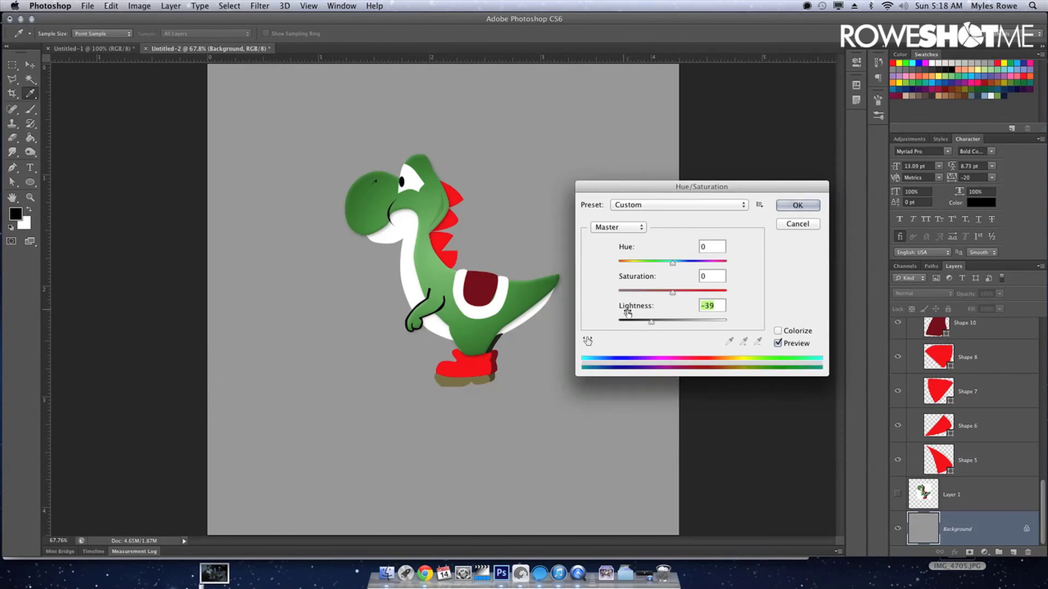
text(-34)
key(Tab)
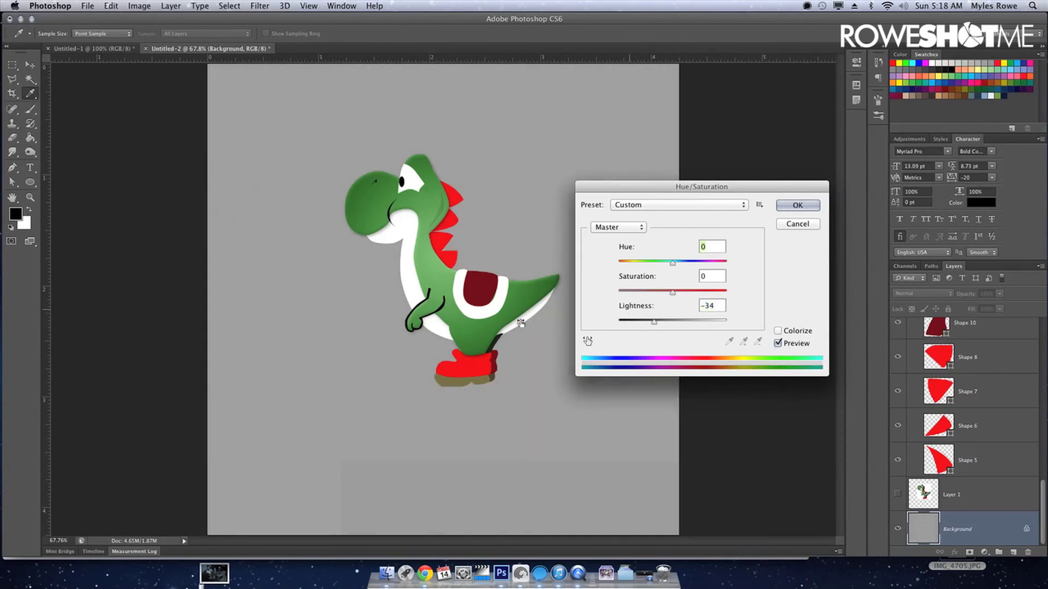
key(Return)
Choose a bright blue colour and fill the background with it using the Paint Bucket.
click(24, 224)
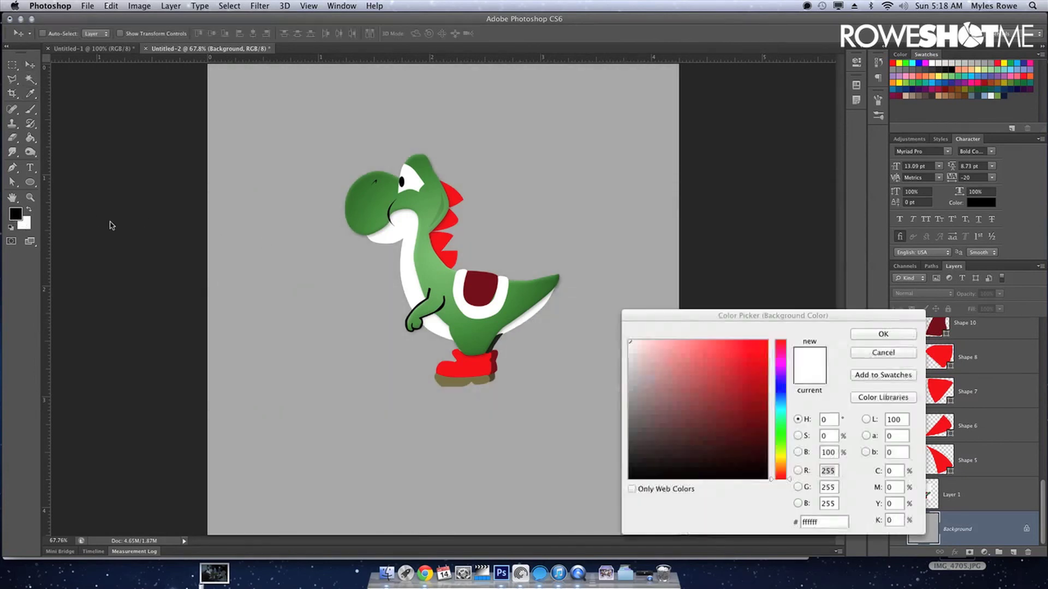
click(781, 395)
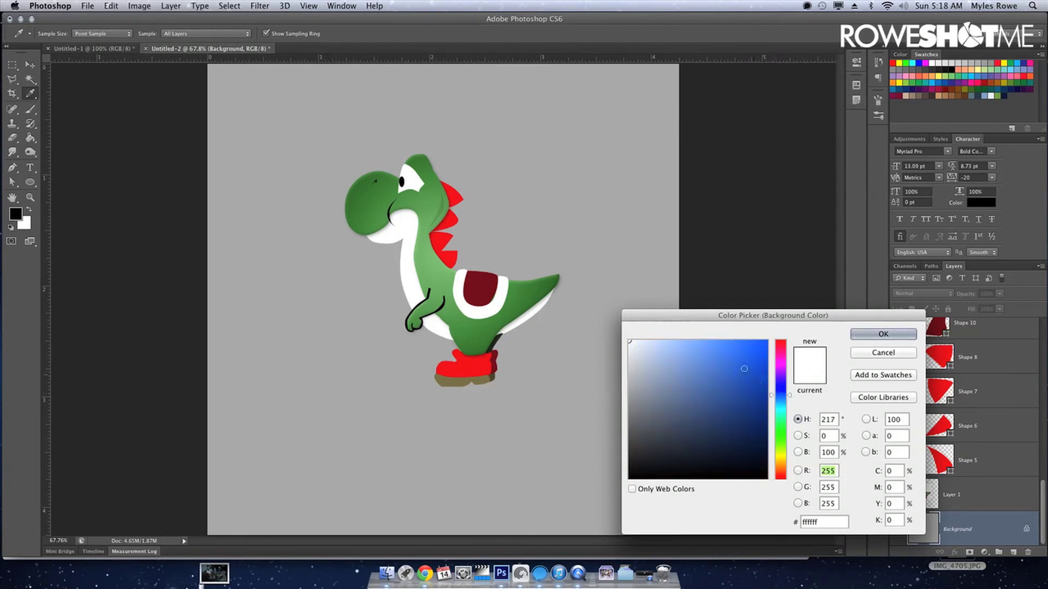
drag(762, 346, 801, 333)
click(783, 396)
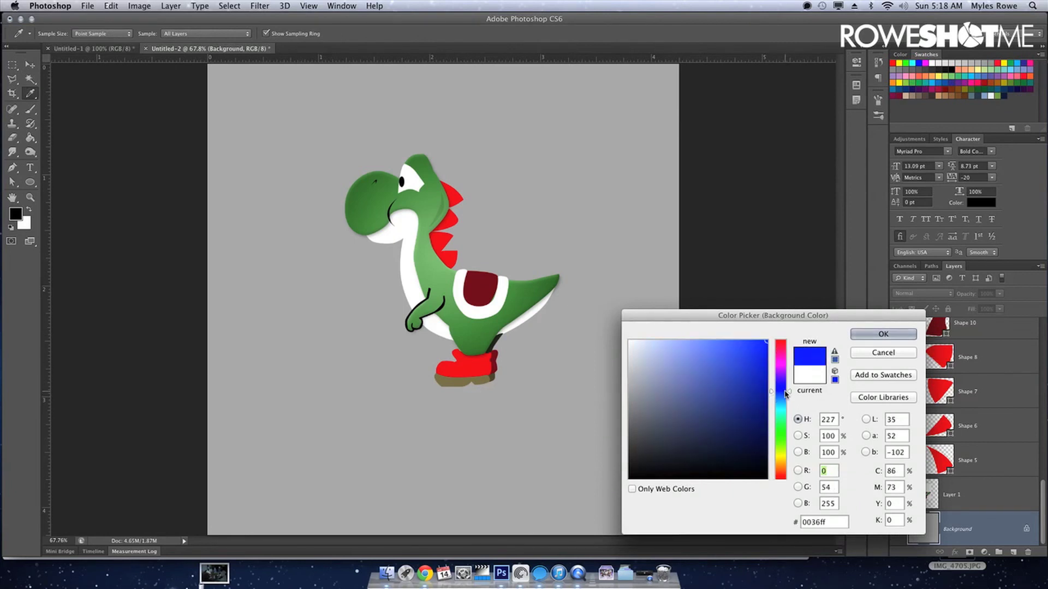
key(Return)
key(g)
key(x)
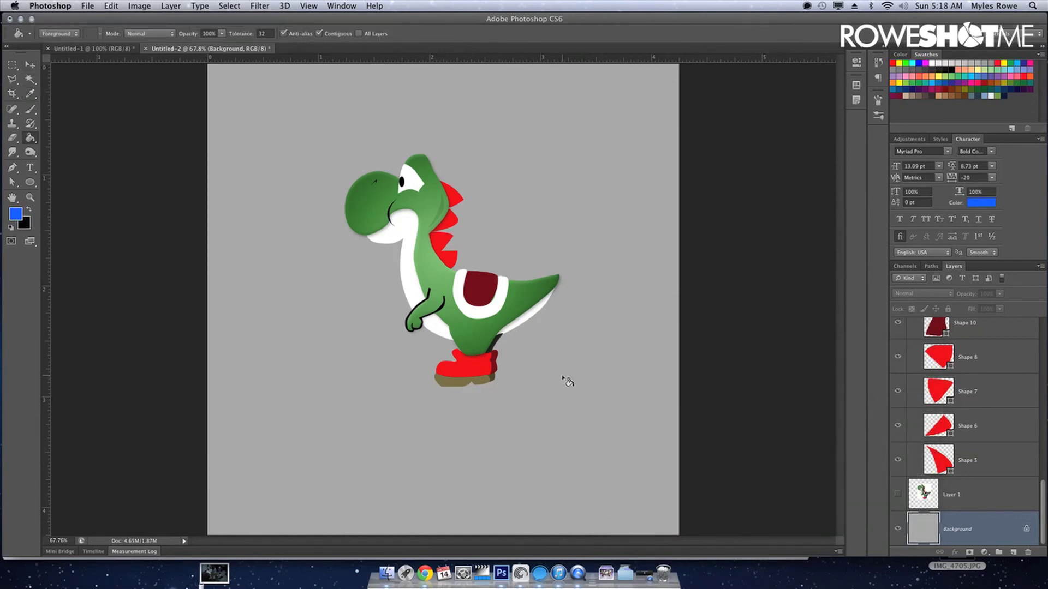
click(563, 376)
Select Yoshi's body layer and toggle its Gradient and Pattern Overlay effects.
key(v)
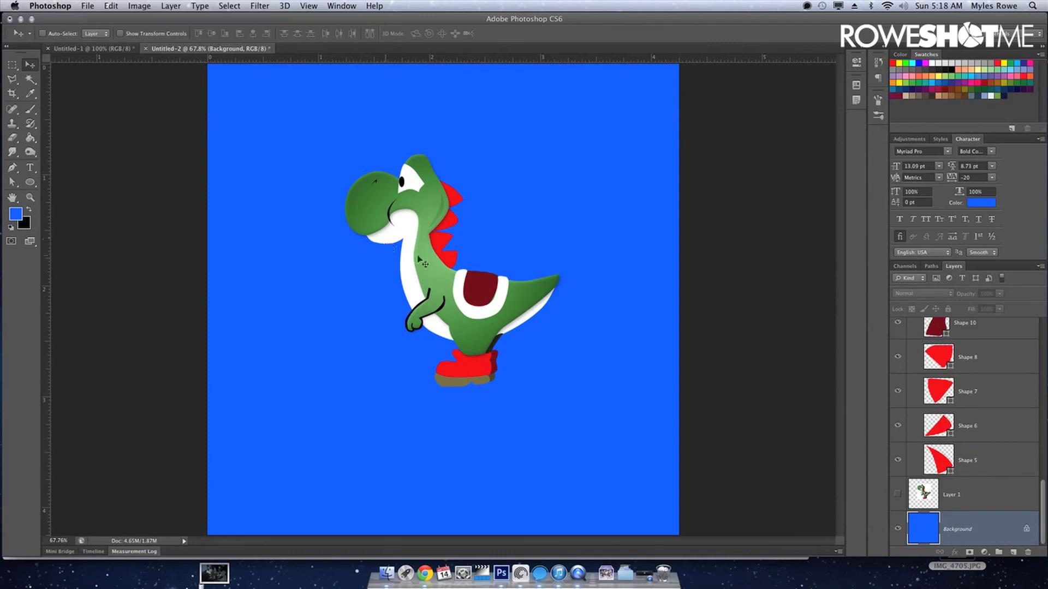
super+click(437, 278)
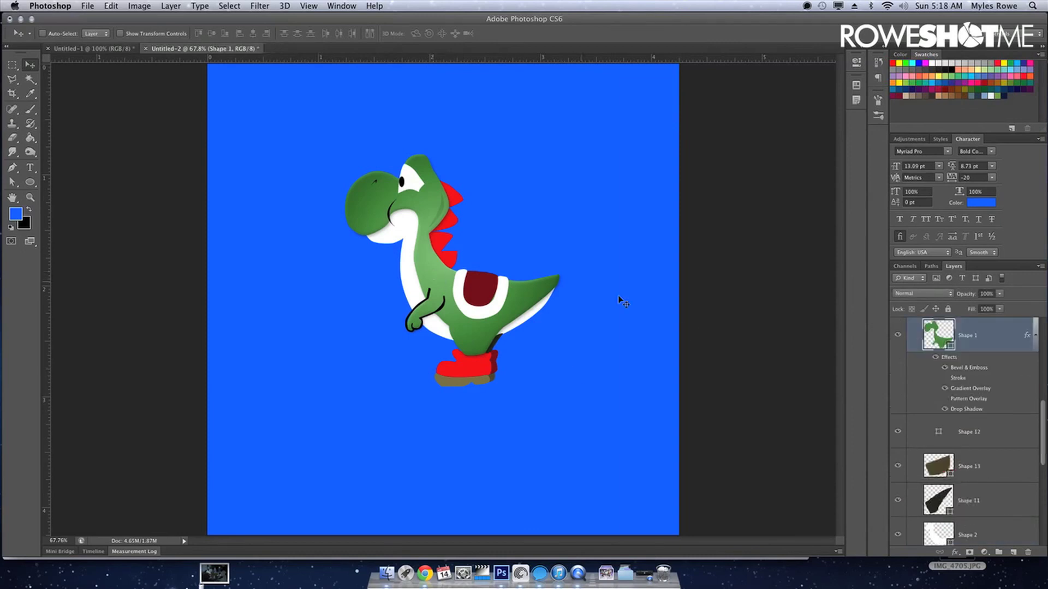
click(944, 389)
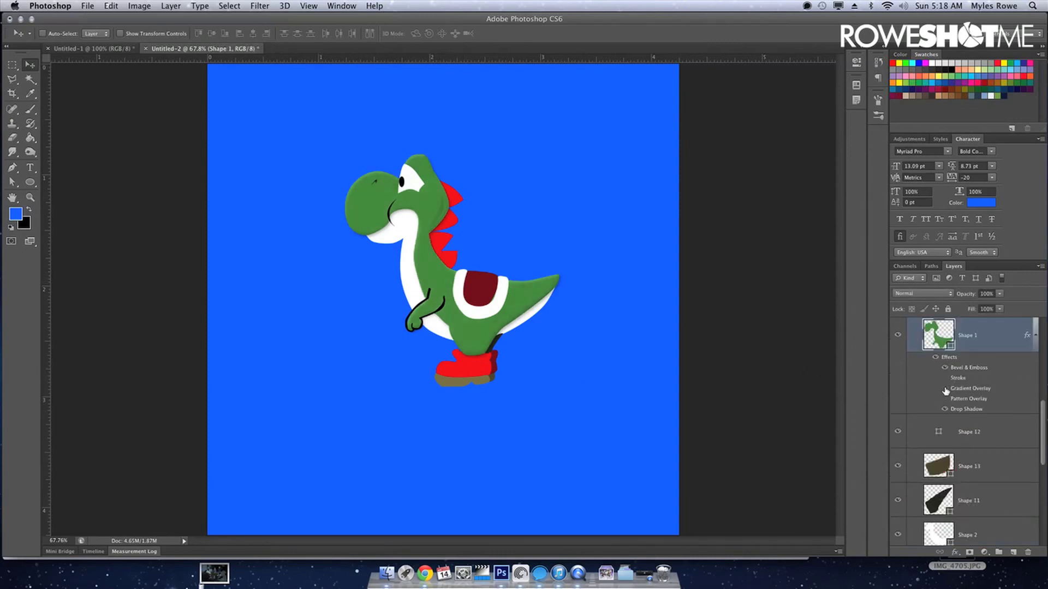
click(945, 398)
double_click(963, 398)
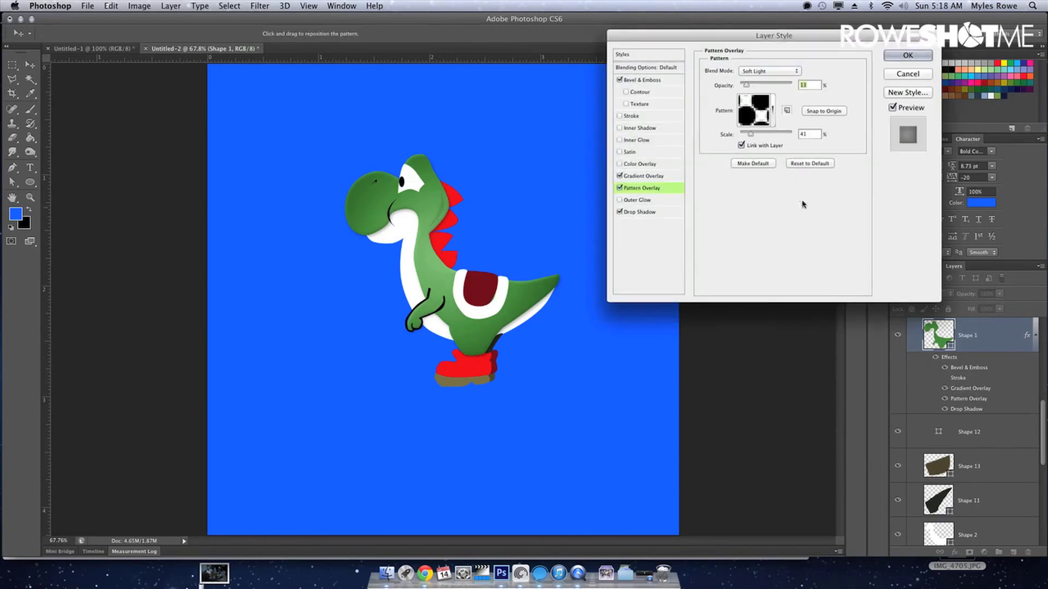
Disable Pattern Overlay and Bevel & Emboss; set Gradient Overlay to Overlay, Radial, 56% opacity.
click(619, 188)
click(628, 175)
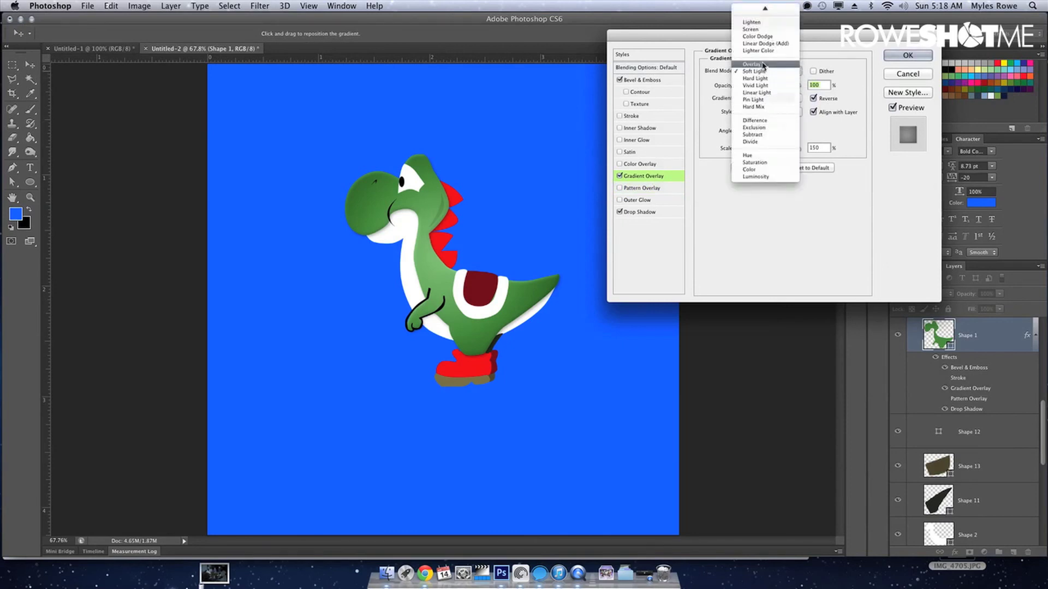
click(763, 65)
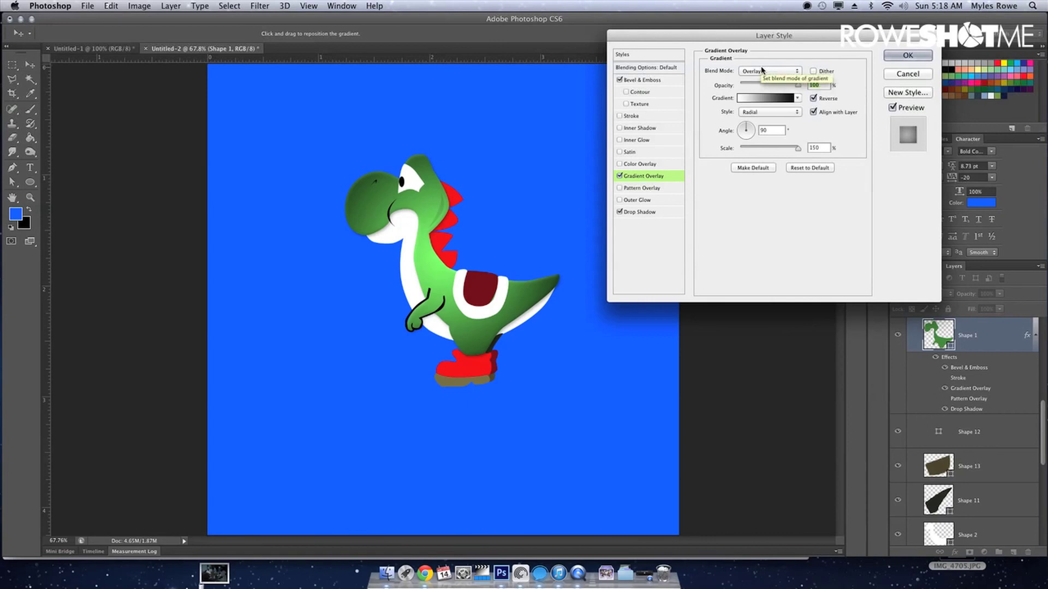
click(772, 112)
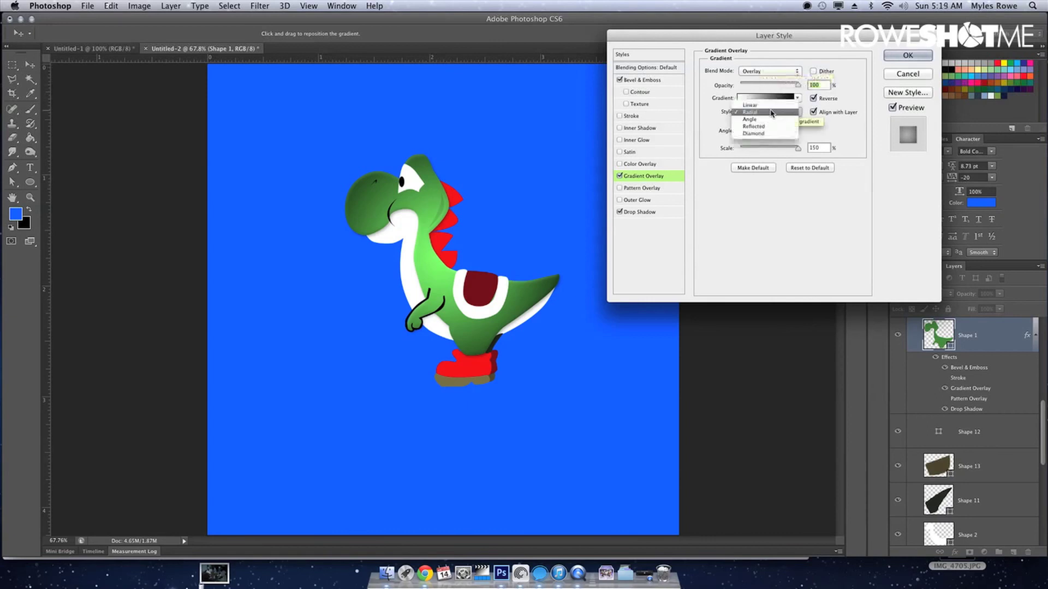
click(750, 105)
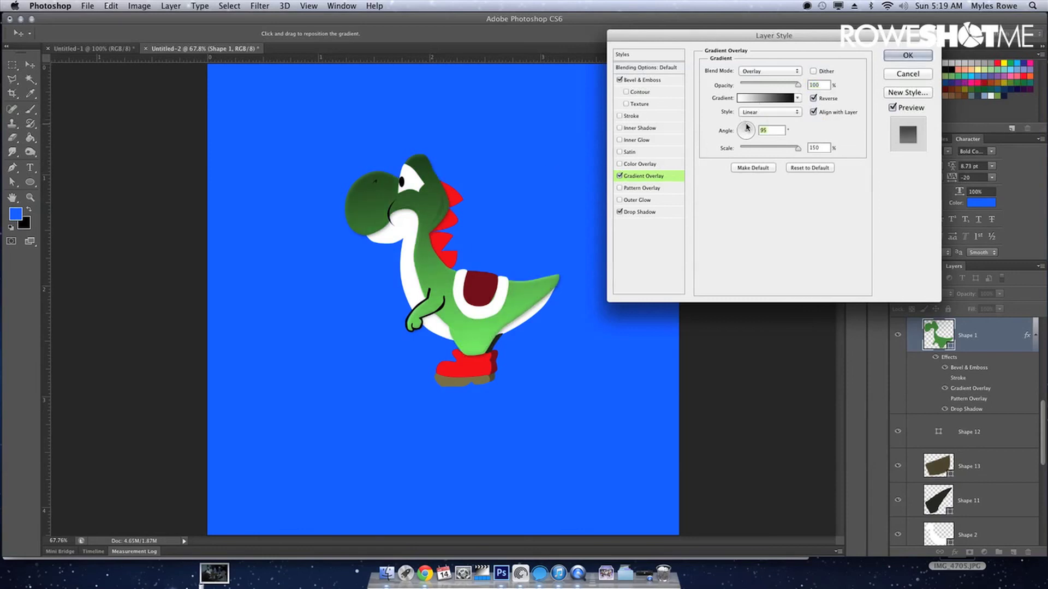
click(779, 114)
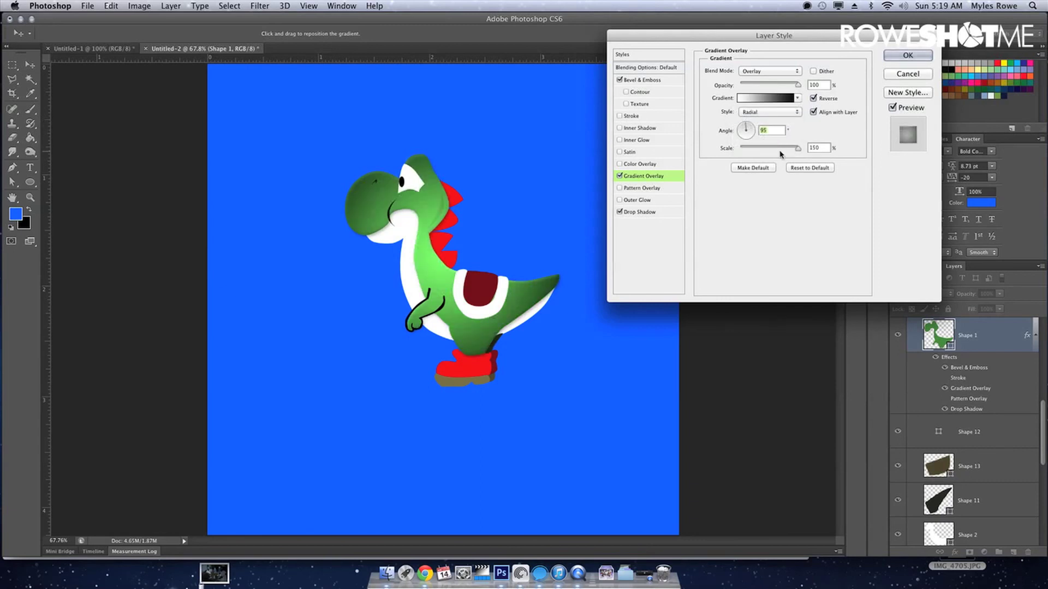
drag(798, 85, 763, 88)
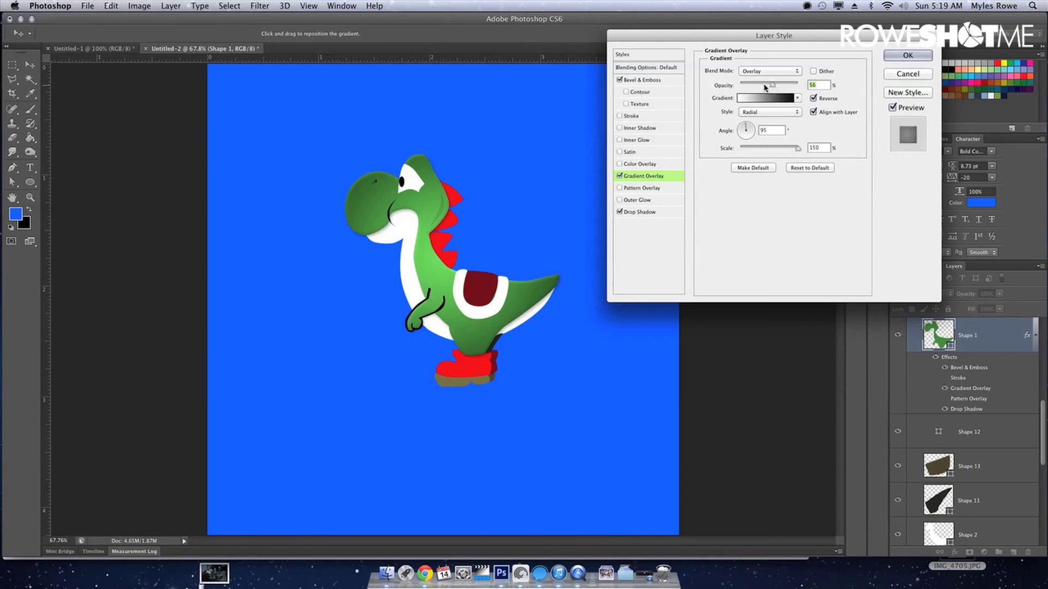
click(620, 80)
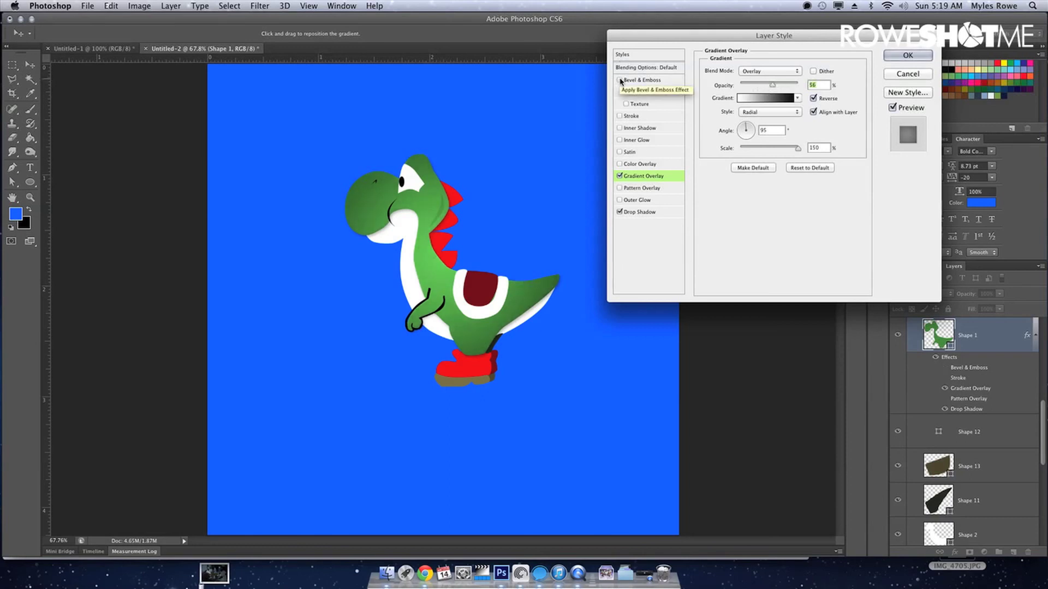
key(Return)
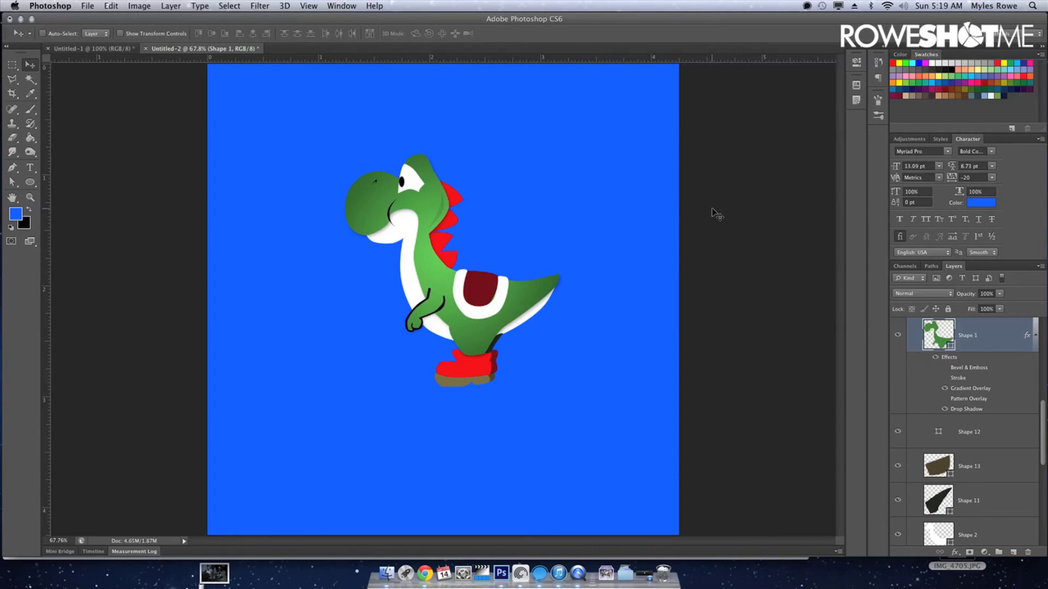
Load Yoshi's body outline as a selection and add a new empty Layer 2.
scroll(978, 383, up, 3)
scroll(979, 384, up, 3)
scroll(979, 384, up, 3)
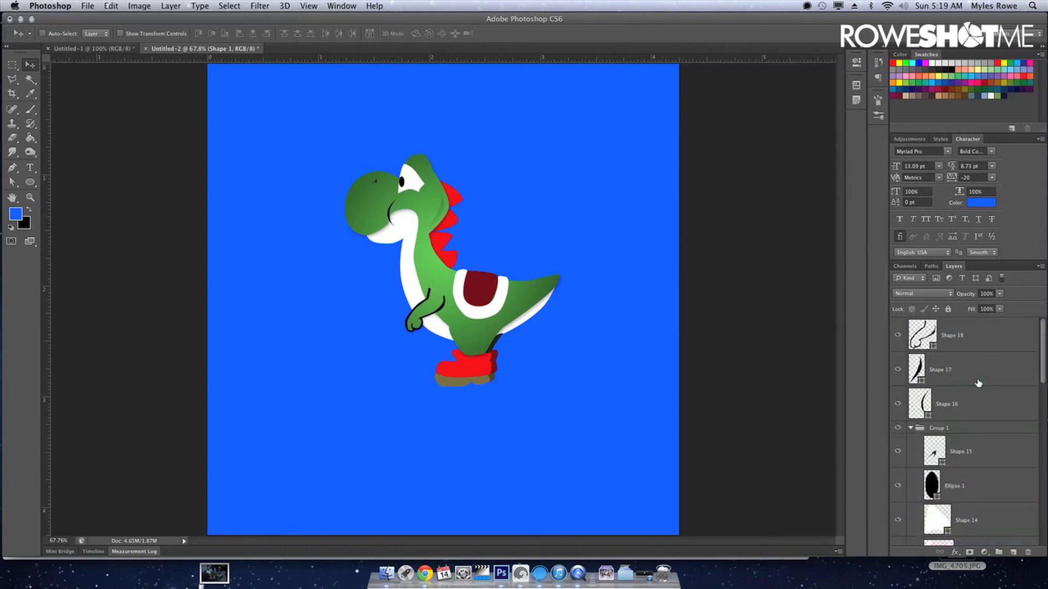
click(992, 348)
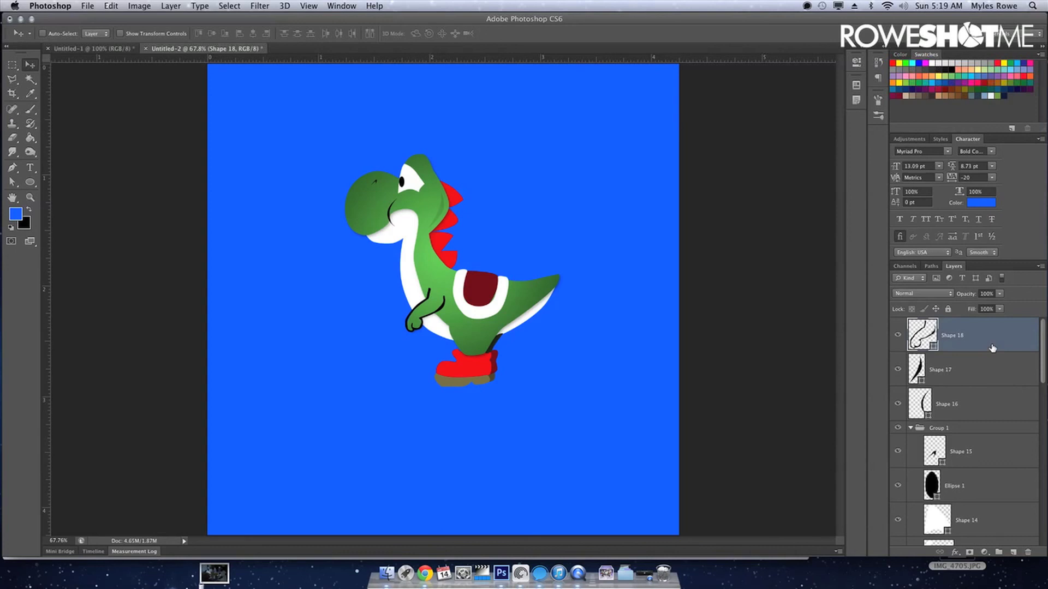
scroll(996, 369, down, 3)
scroll(982, 393, down, 2)
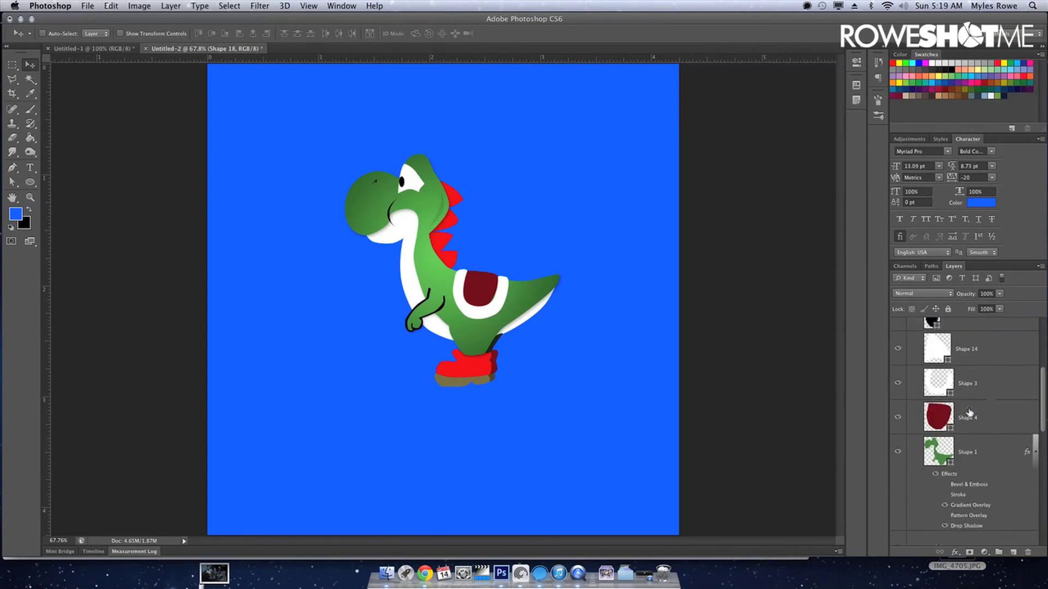
super+click(941, 449)
scroll(943, 464, down, 3)
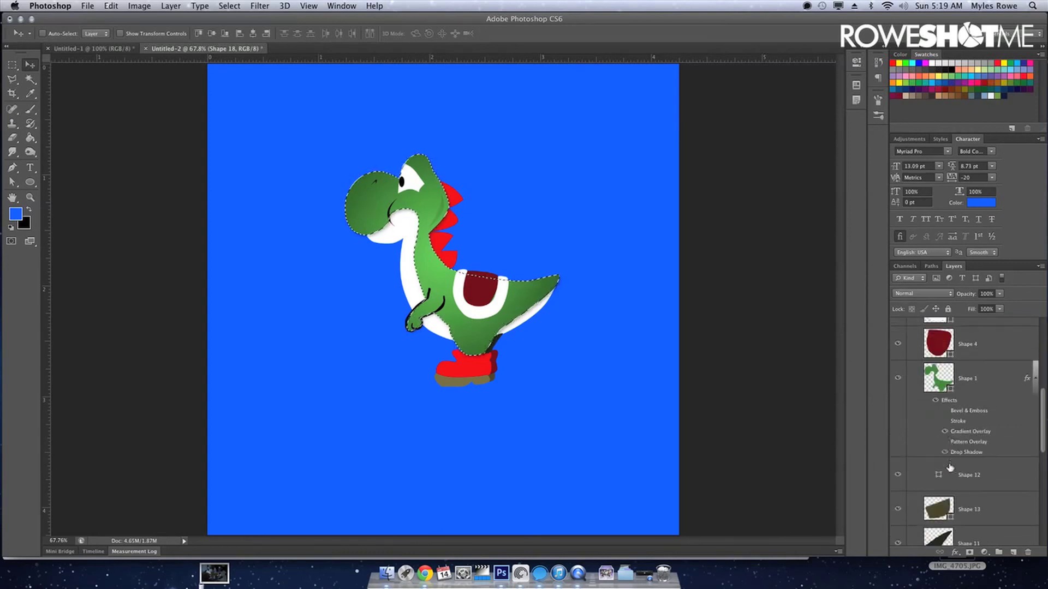
scroll(944, 470, down, 4)
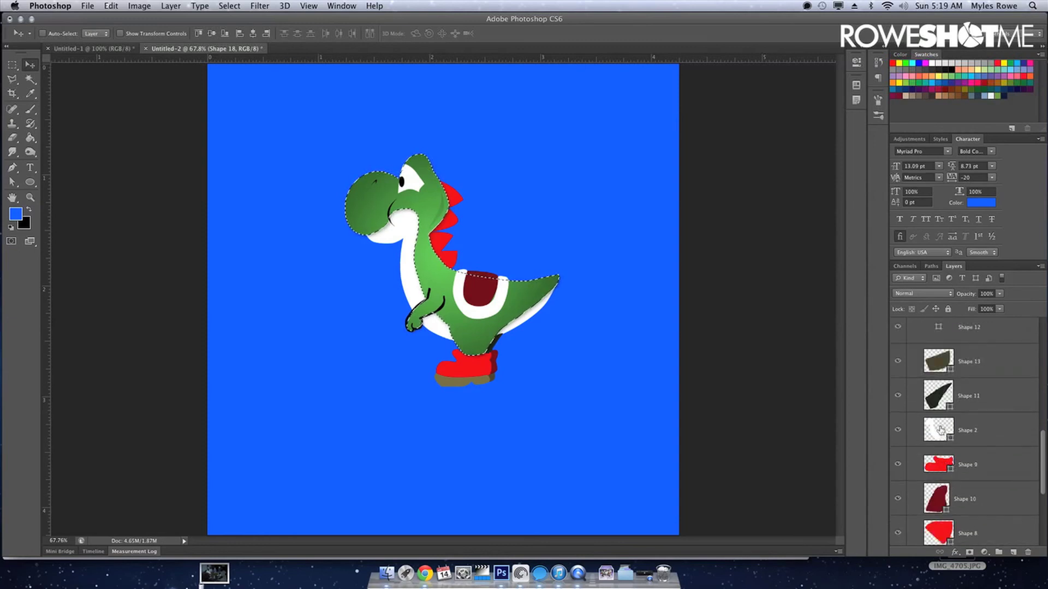
scroll(954, 436, up, 4)
scroll(953, 435, up, 4)
scroll(954, 435, up, 4)
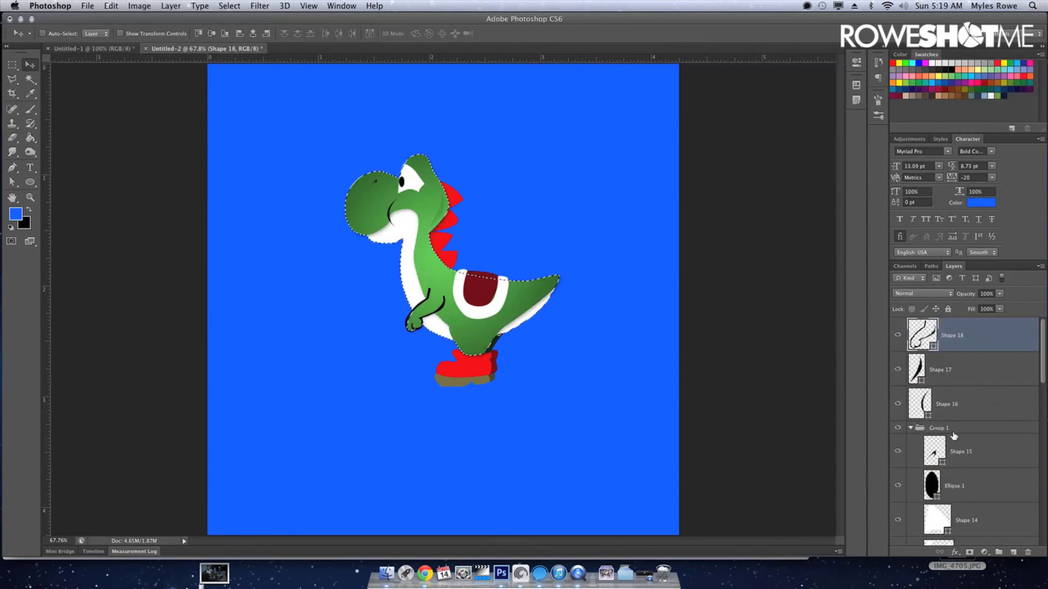
click(1014, 553)
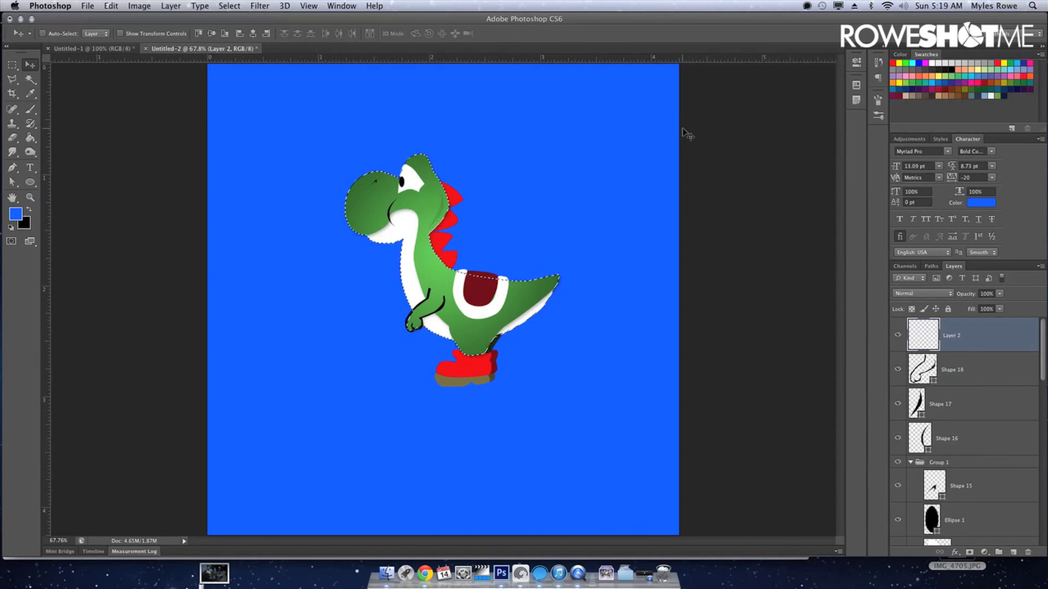
Try filling the selection with black, then undo it.
click(110, 7)
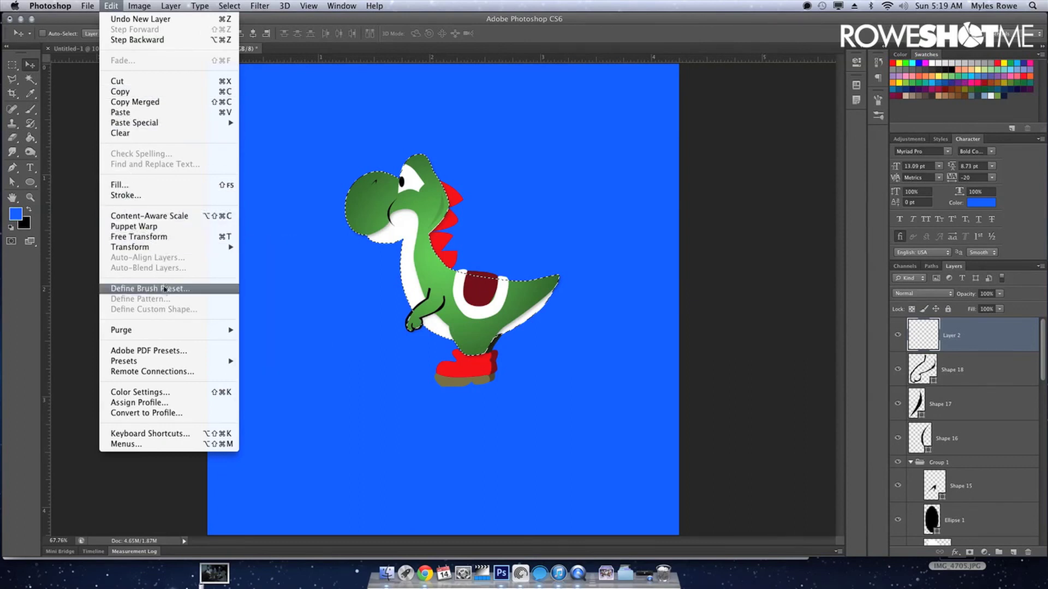
click(364, 334)
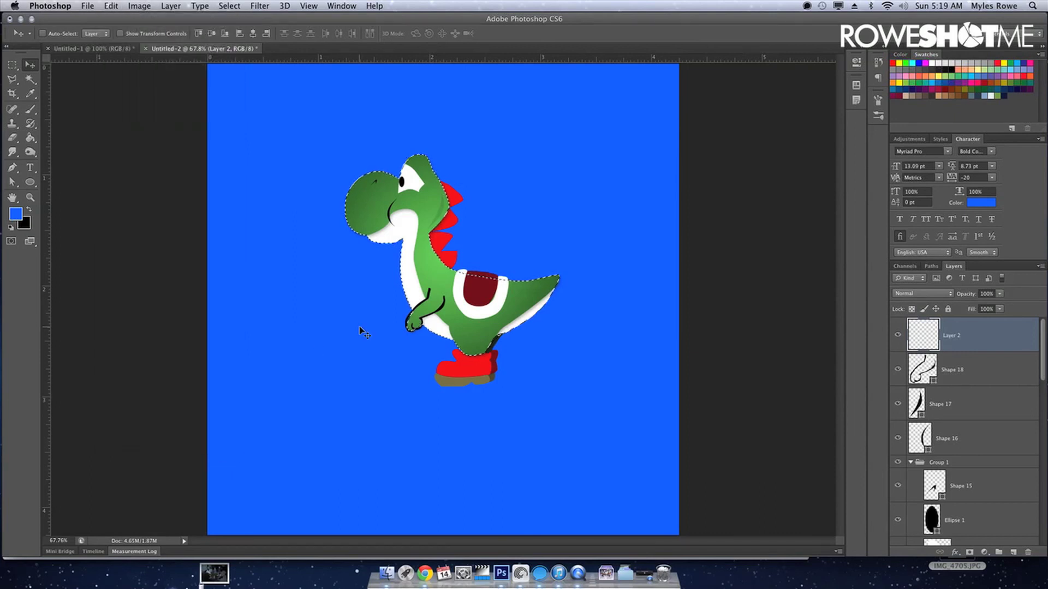
key(ctrl+BackSpace)
key(ctrl+z)
scroll(1002, 383, down, 3)
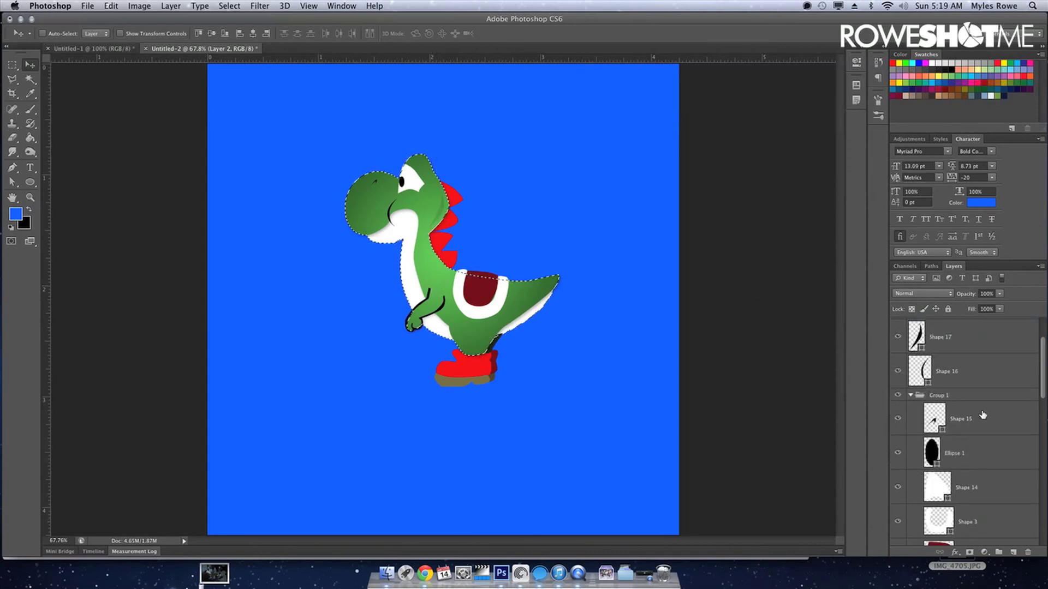
scroll(961, 426, down, 2)
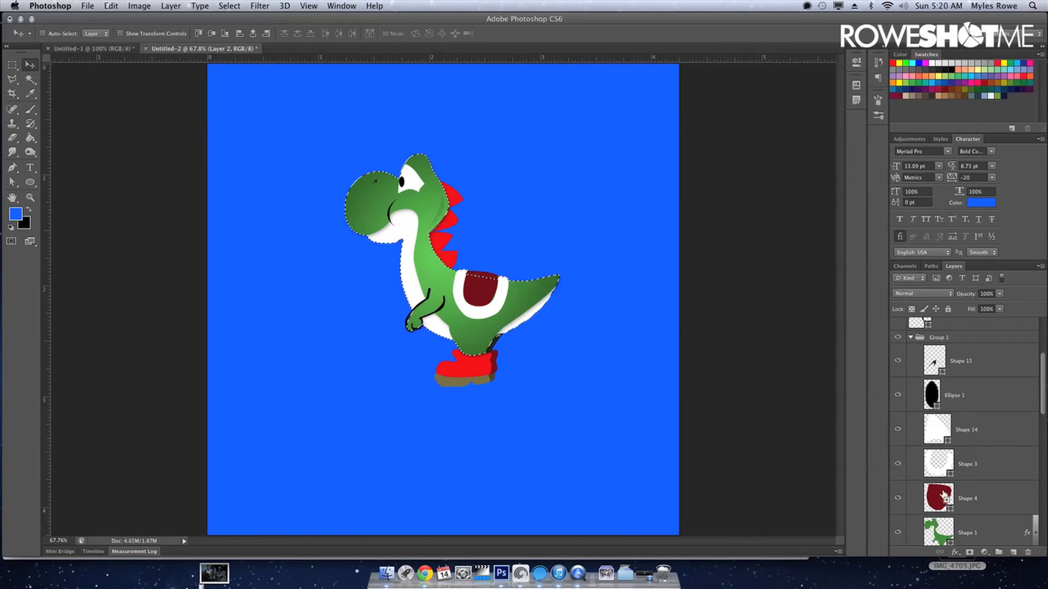
scroll(949, 479, up, 3)
scroll(966, 445, up, 2)
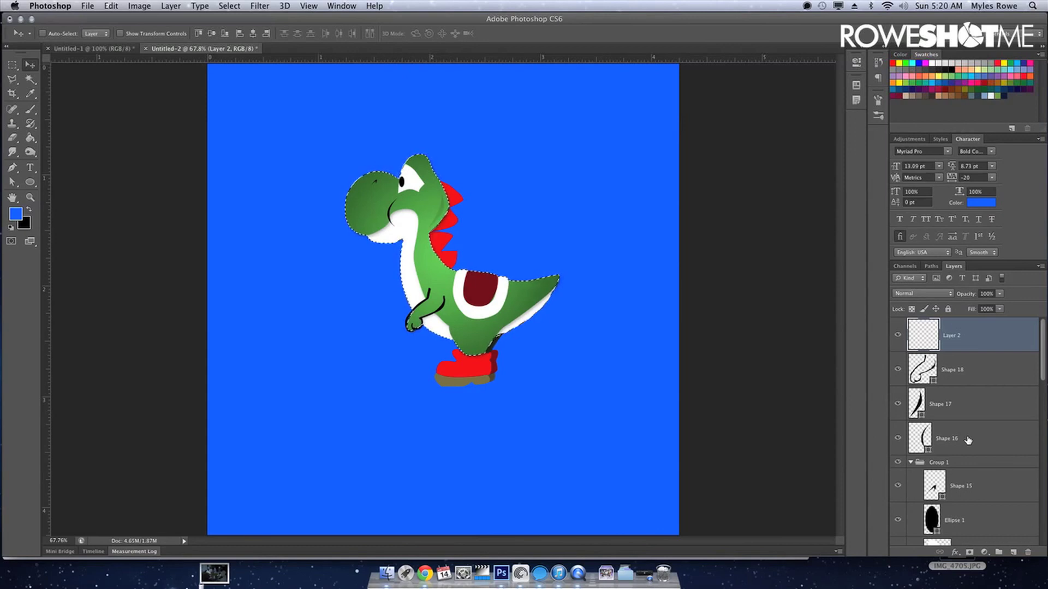
Fill the selection black on Layer 2, deselect, and set the layer fill to 0%.
key(super+BackSpace)
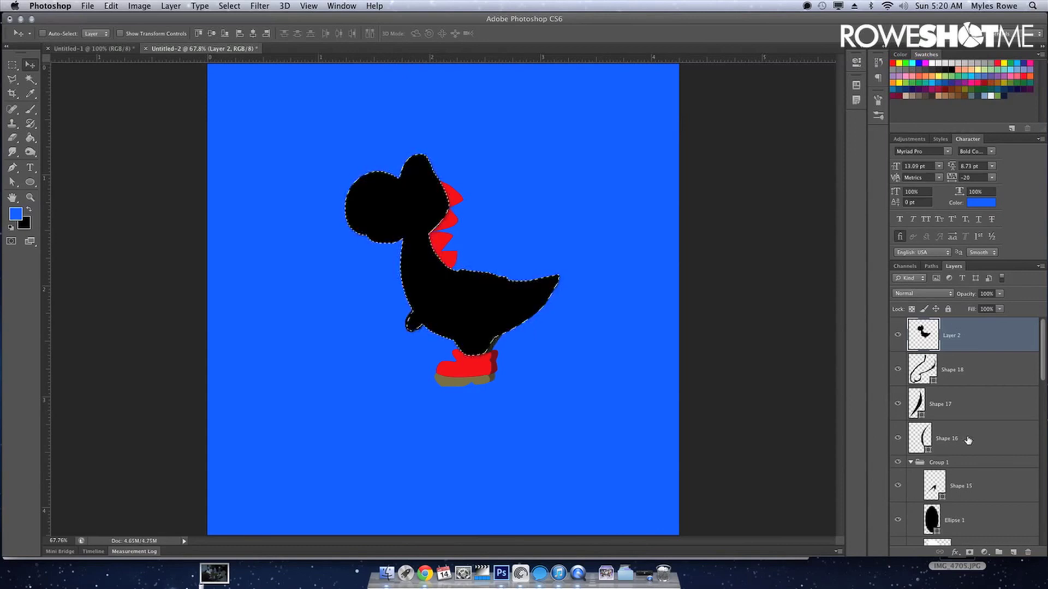
key(super+d)
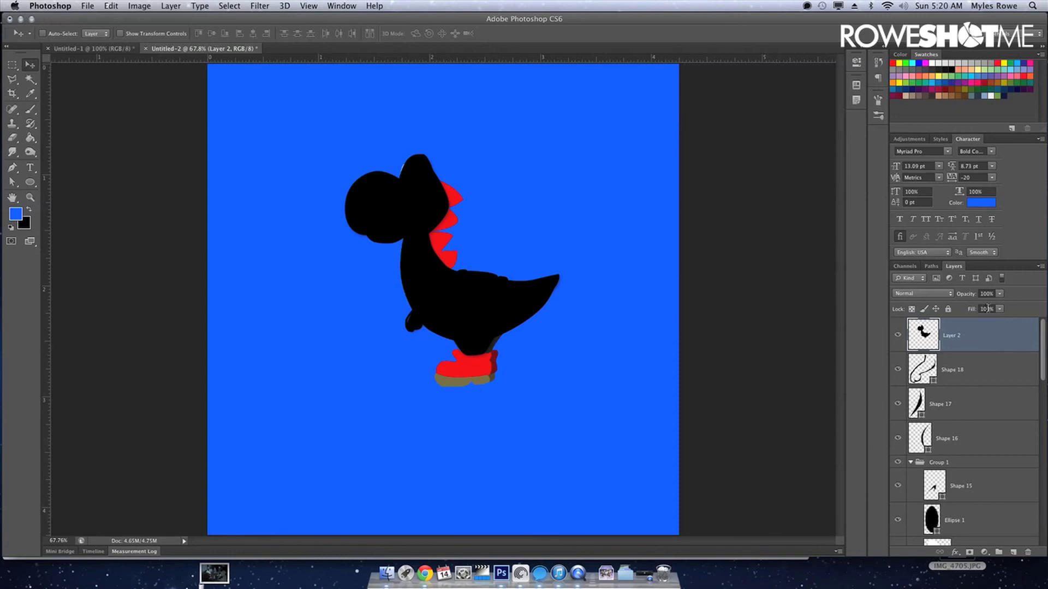
text(0)
key(Return)
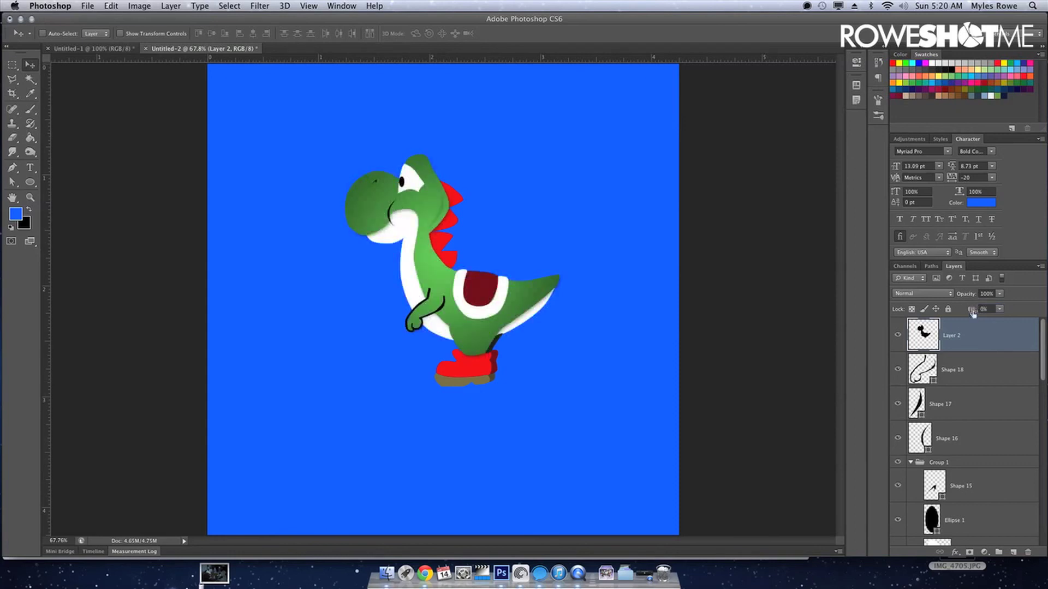
double_click(1004, 336)
Add an 8 px black outside stroke to Layer 2.
click(622, 117)
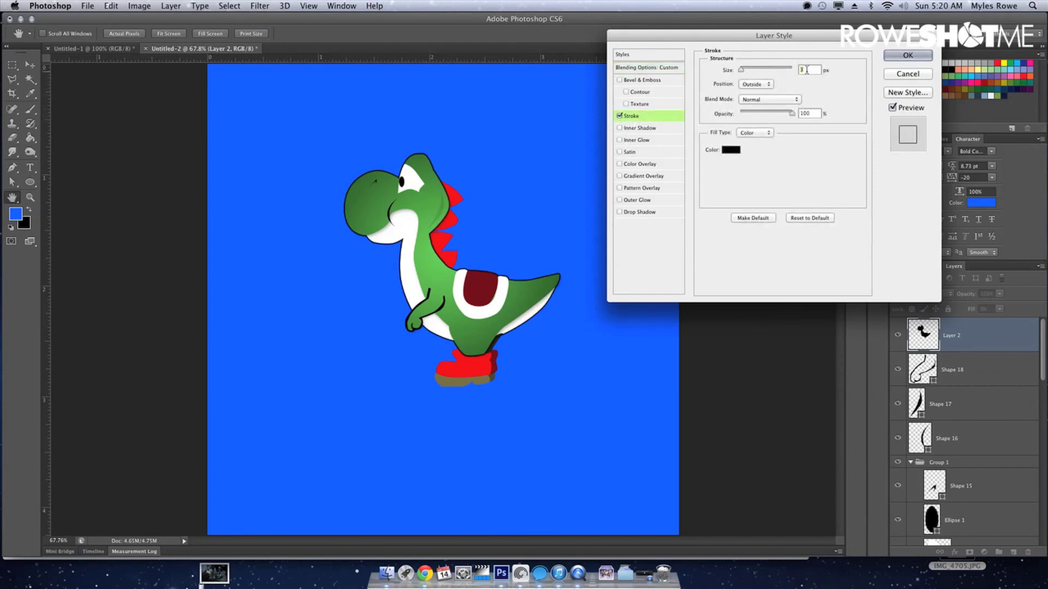
click(807, 70)
text(10)
key(BackSpace)
key(BackSpace)
text(8)
key(Return)
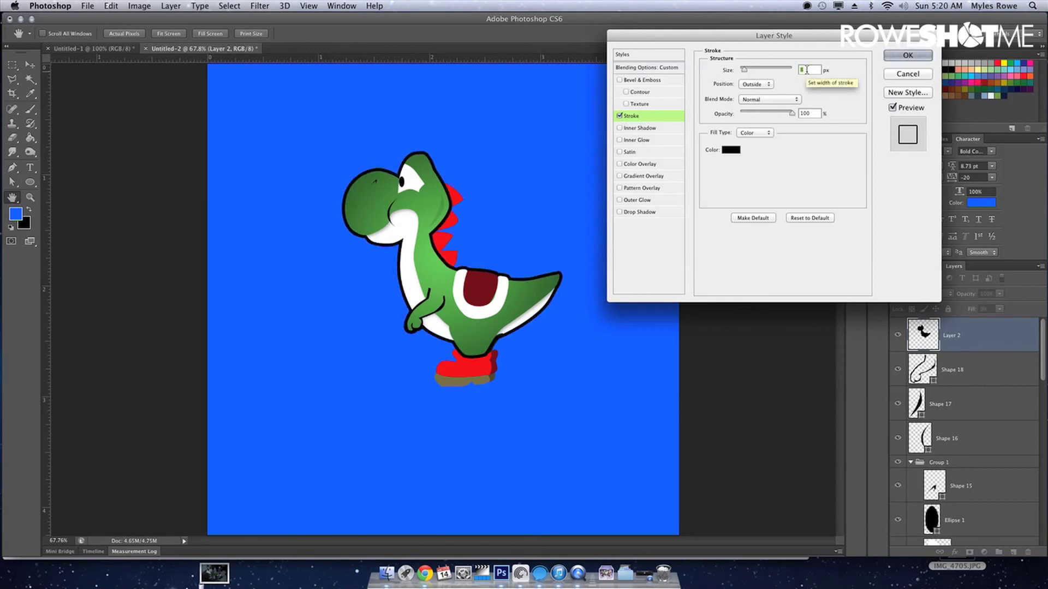
Load the four red back-spike shapes together as one selection.
right_click(970, 338)
click(977, 339)
scroll(970, 373, down, 5)
scroll(970, 373, down, 2)
scroll(970, 372, down, 3)
scroll(964, 380, down, 2)
scroll(965, 381, down, 2)
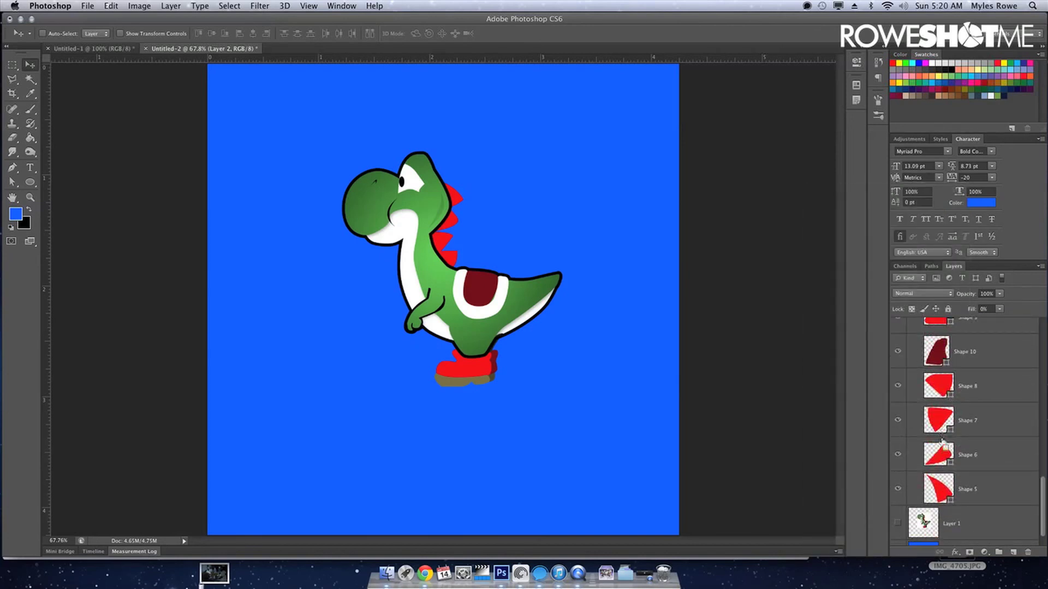
super+click(944, 481)
shift+super+click(943, 461)
shift+super+click(943, 428)
shift+super+click(941, 389)
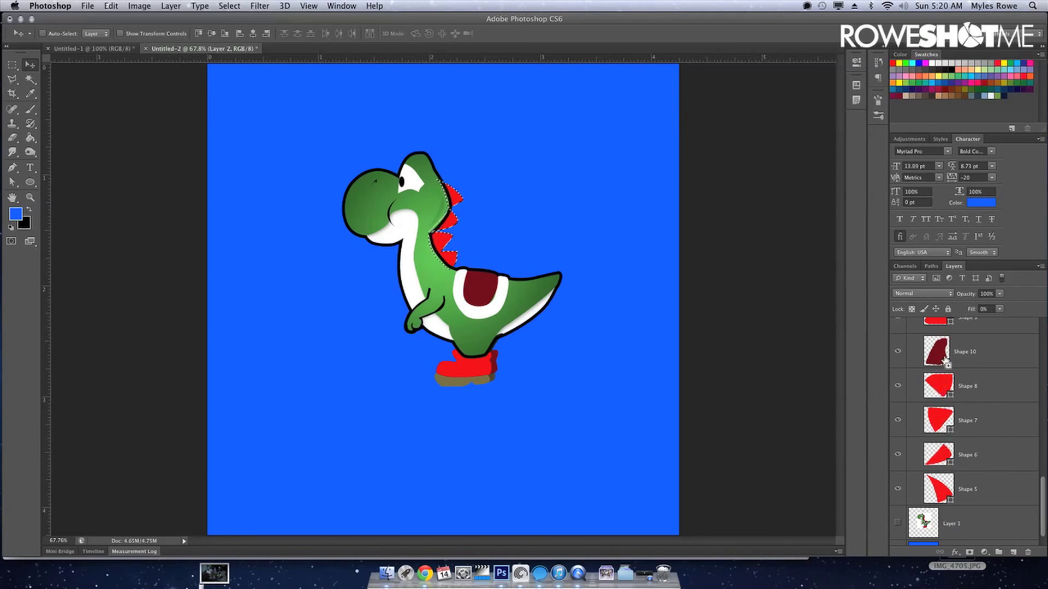
scroll(960, 358, up, 3)
scroll(966, 361, up, 3)
scroll(972, 364, up, 3)
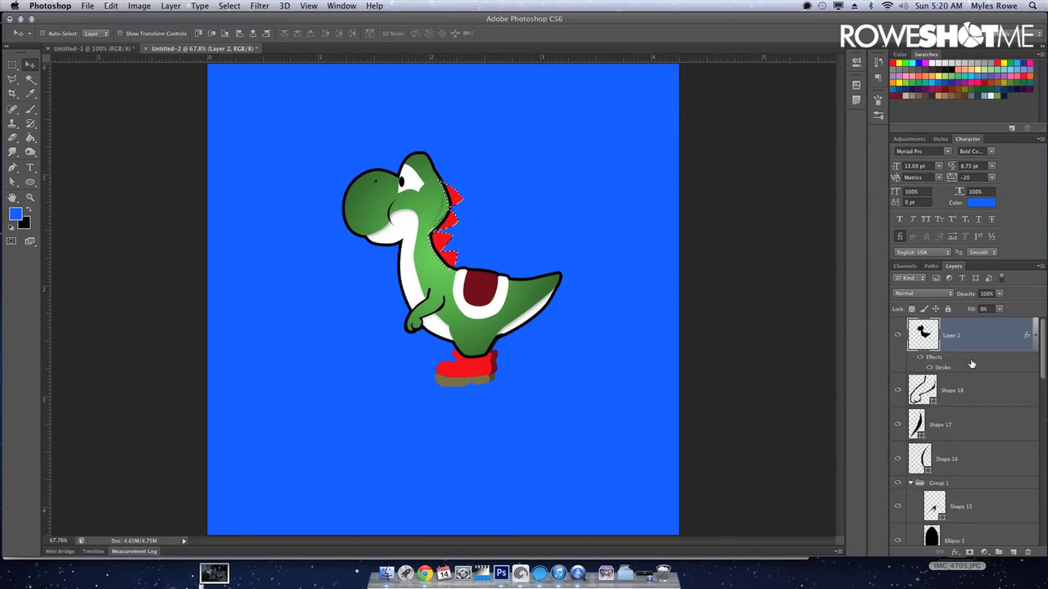
Fill the spike selection black on new Layer 3 and paste Layer 2's stroke style onto it.
click(1013, 553)
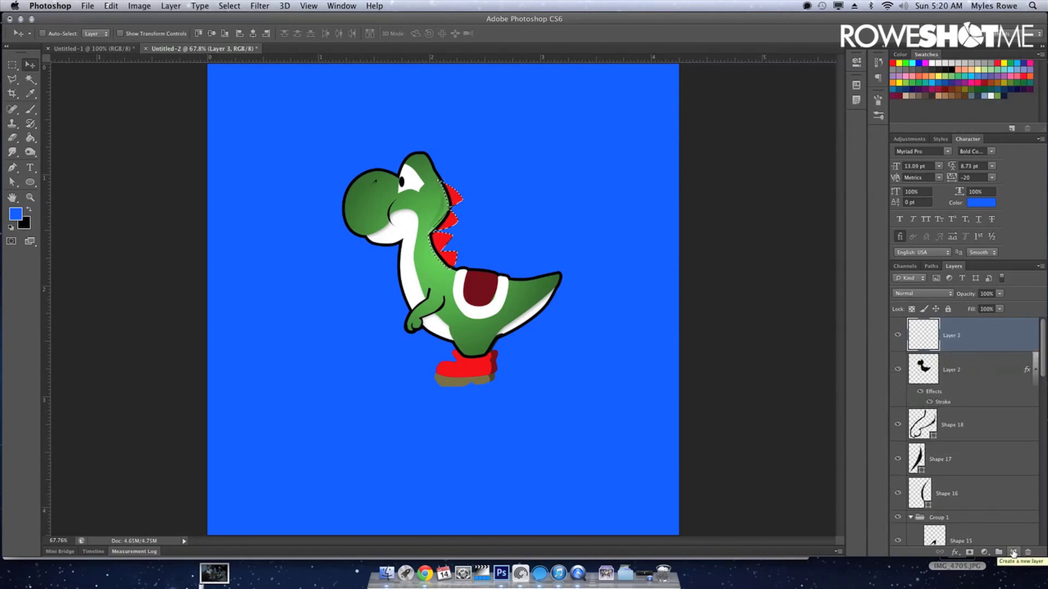
key(super+BackSpace)
key(super+d)
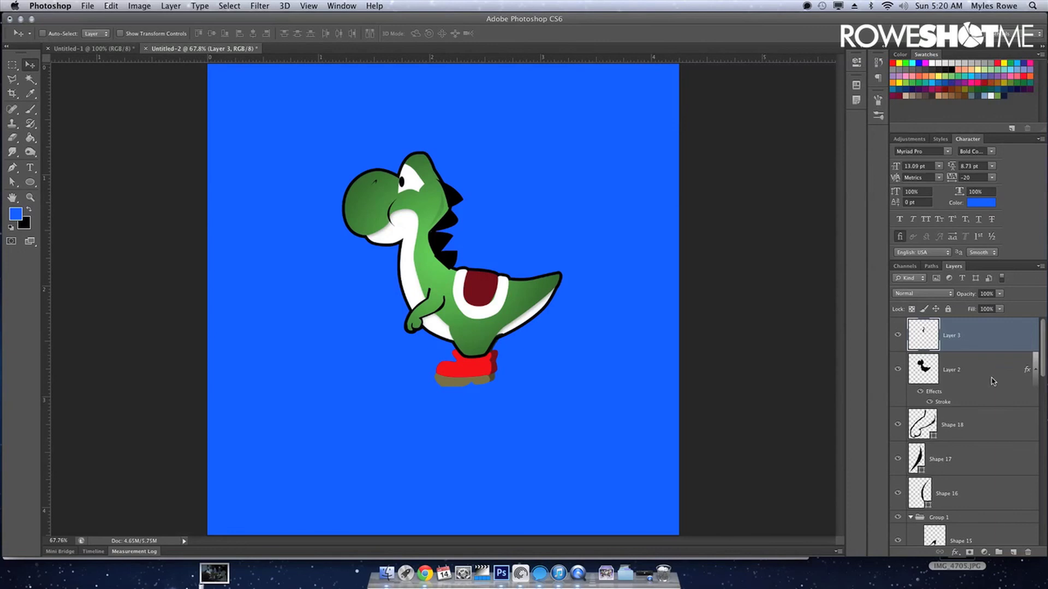
right_click(992, 381)
click(1005, 354)
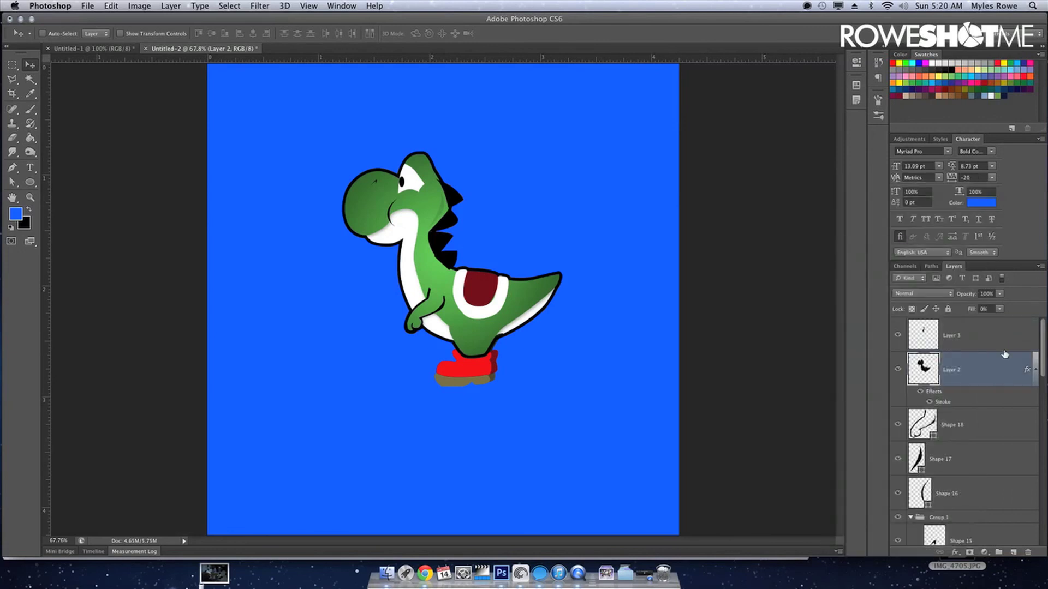
right_click(1014, 349)
click(943, 358)
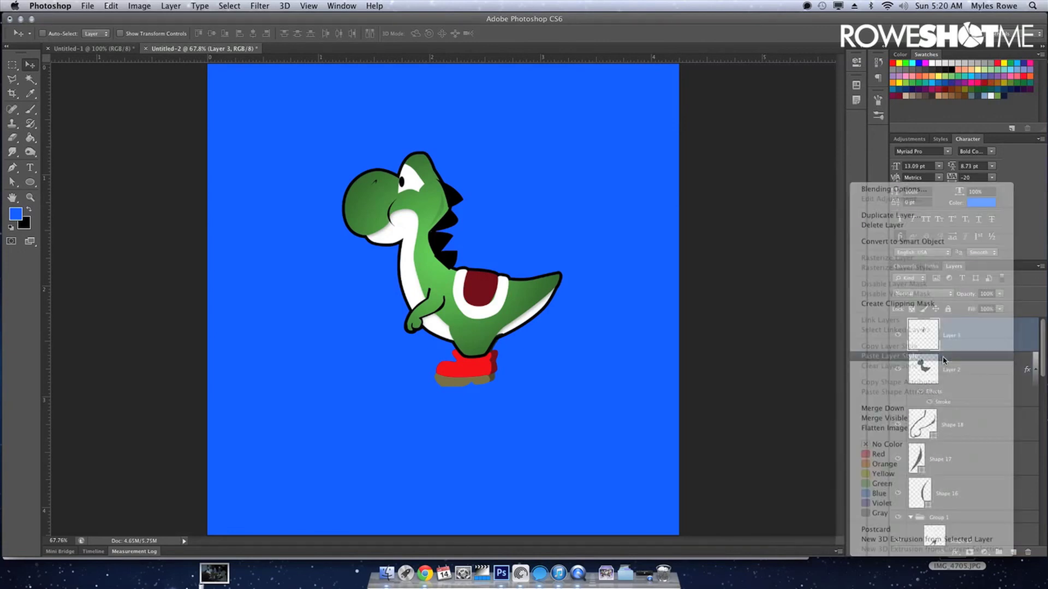
Move Layer 3 just below Shape 10 and hide its outline to compare.
scroll(963, 392, down, 5)
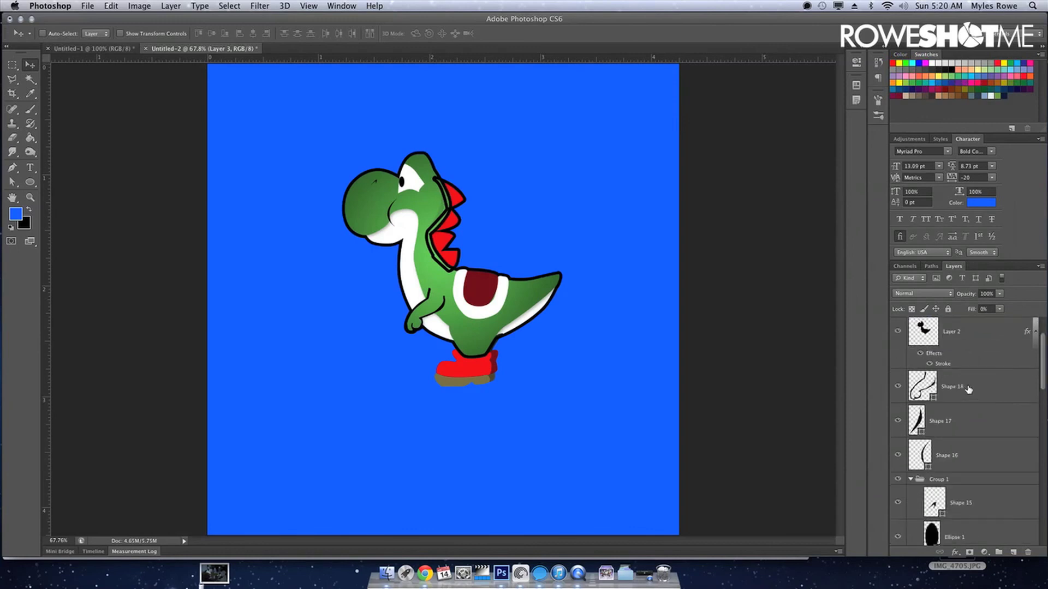
scroll(965, 392, up, 4)
scroll(967, 391, up, 1)
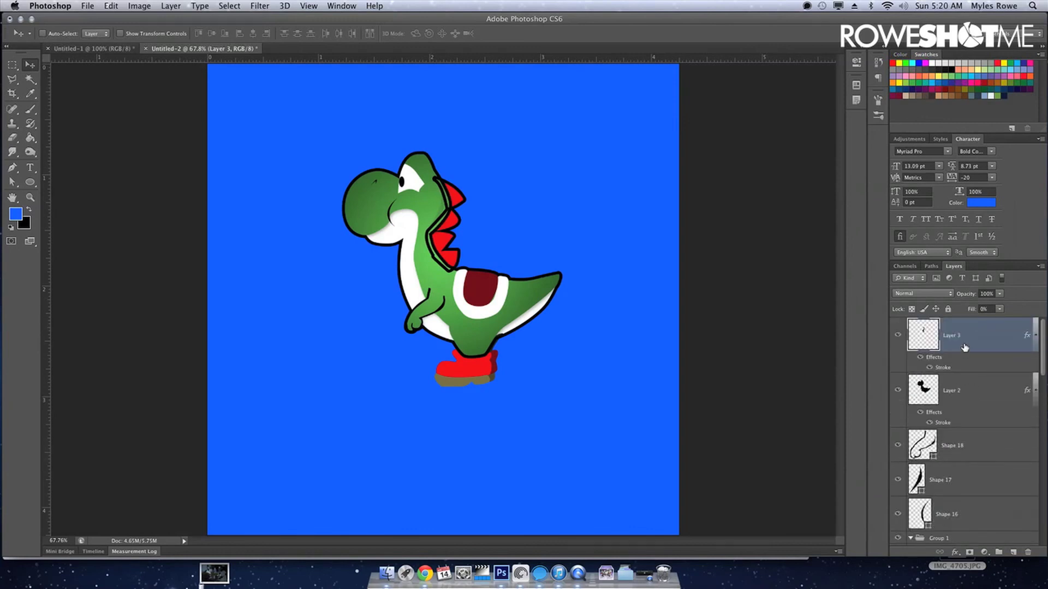
drag(970, 336, 975, 581)
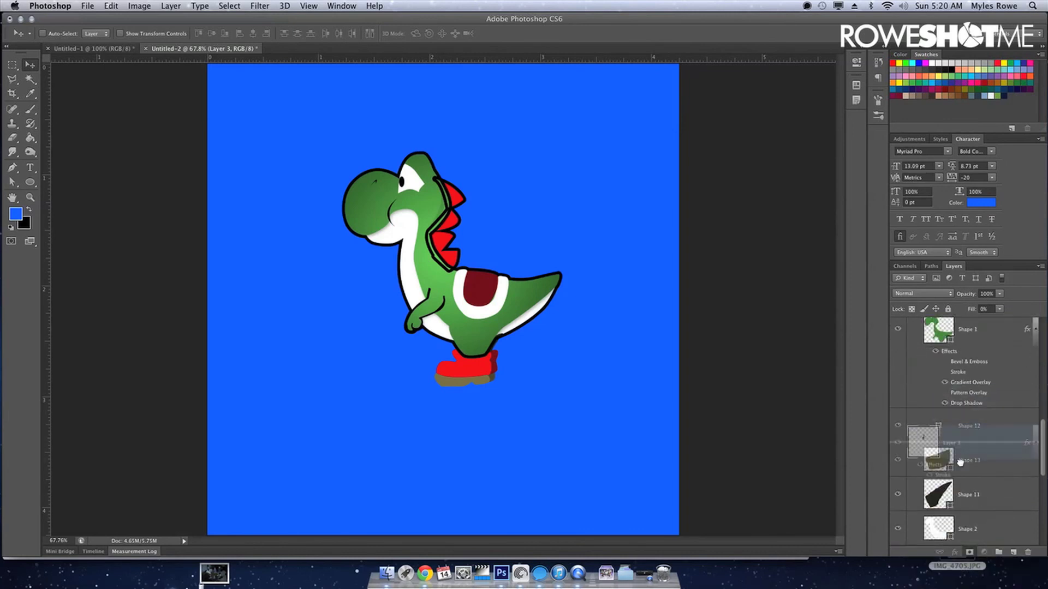
mouse_move(976, 582)
mouse_down()
mouse_move(966, 574)
mouse_move(961, 417)
mouse_up()
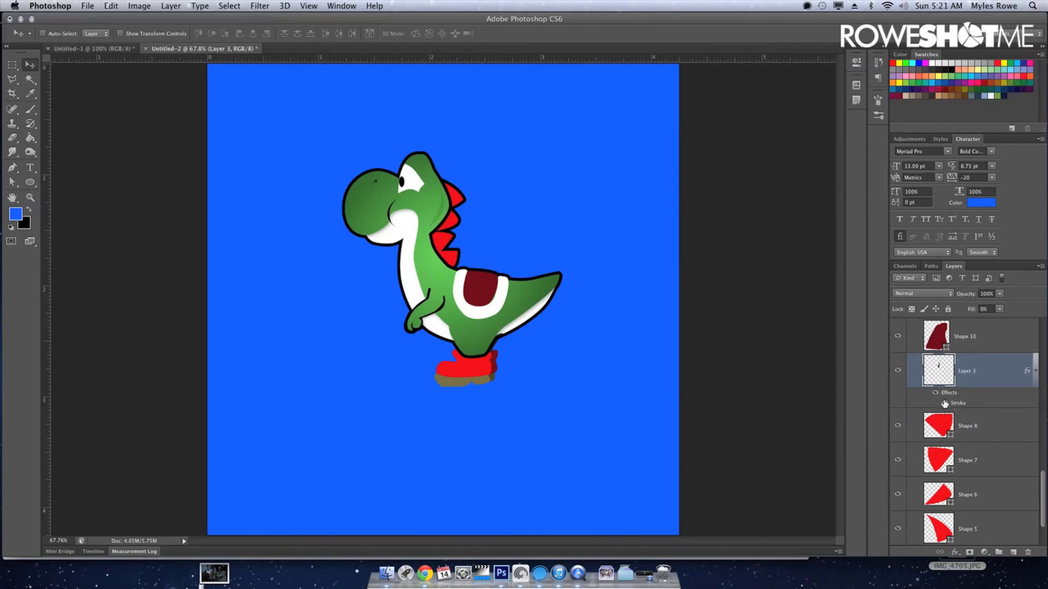
click(946, 404)
Change Layer 3's stroke to 6 px with Position set to Inside.
click(946, 404)
key(space)
double_click(961, 403)
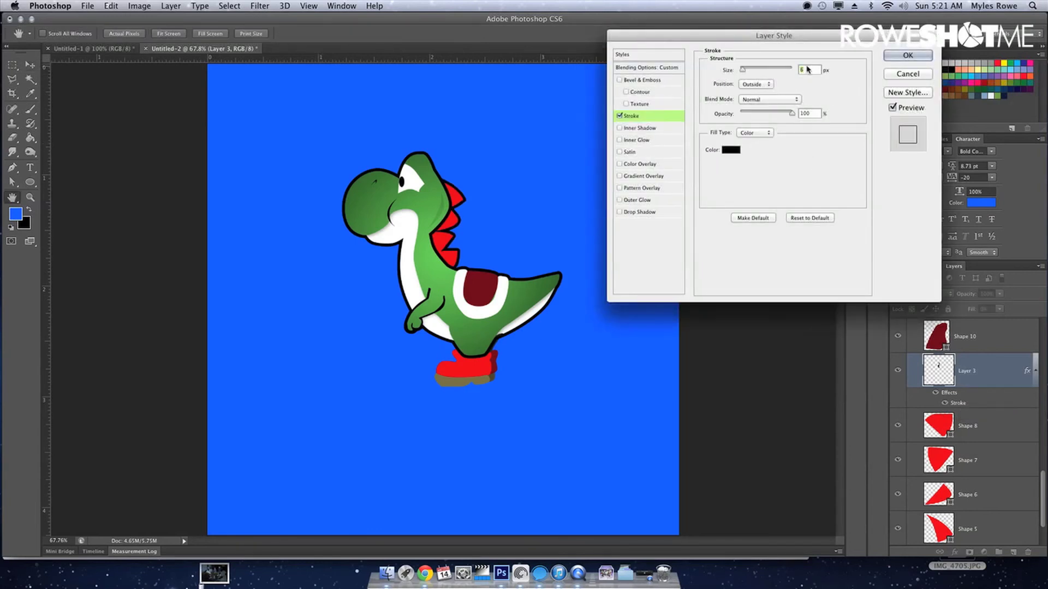
key(BackSpace)
text(5)
click(752, 85)
click(751, 93)
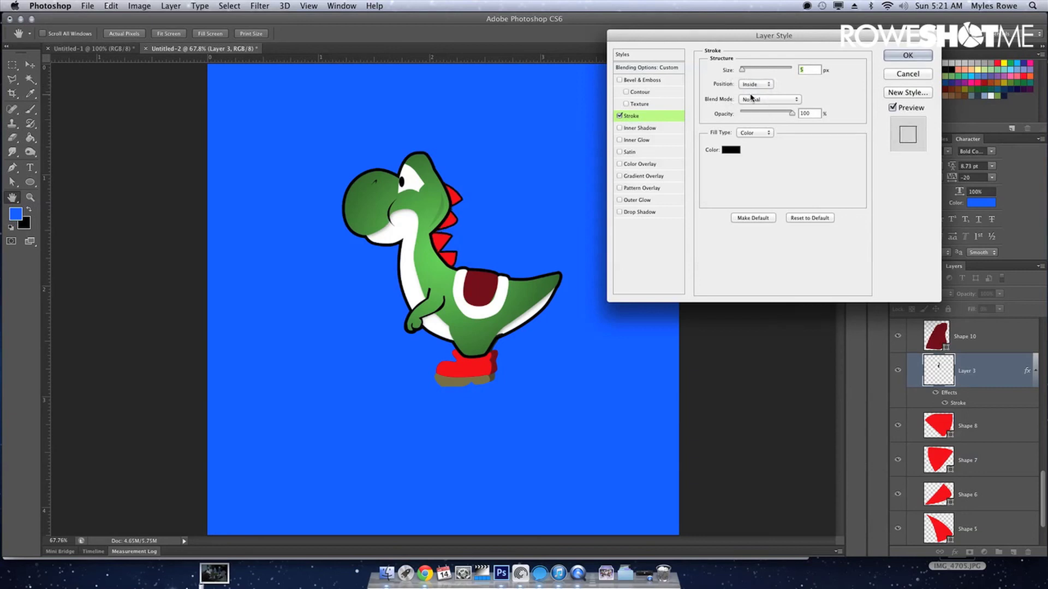
key(Up)
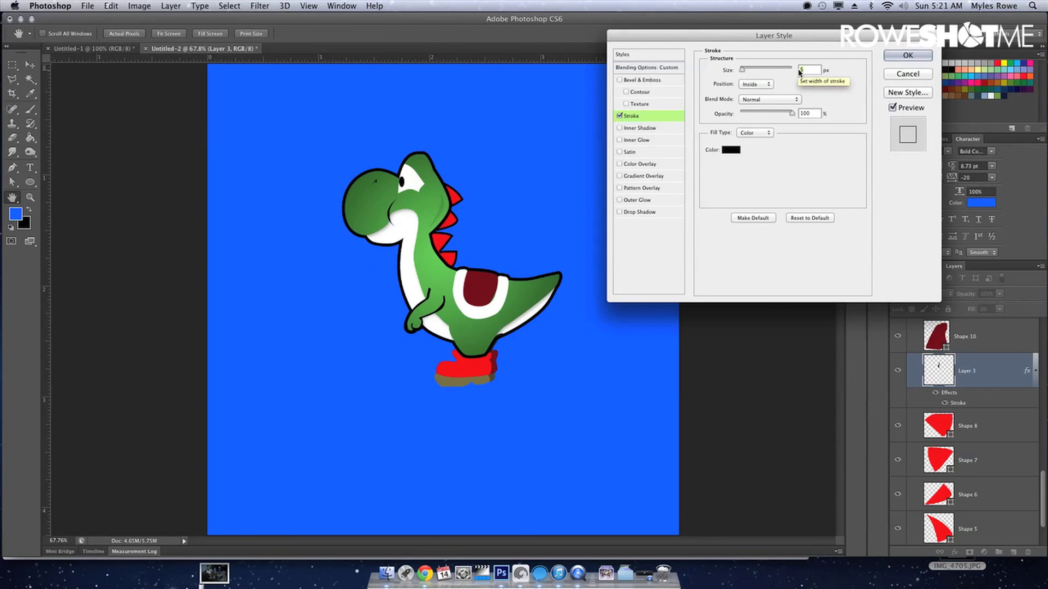
key(Return)
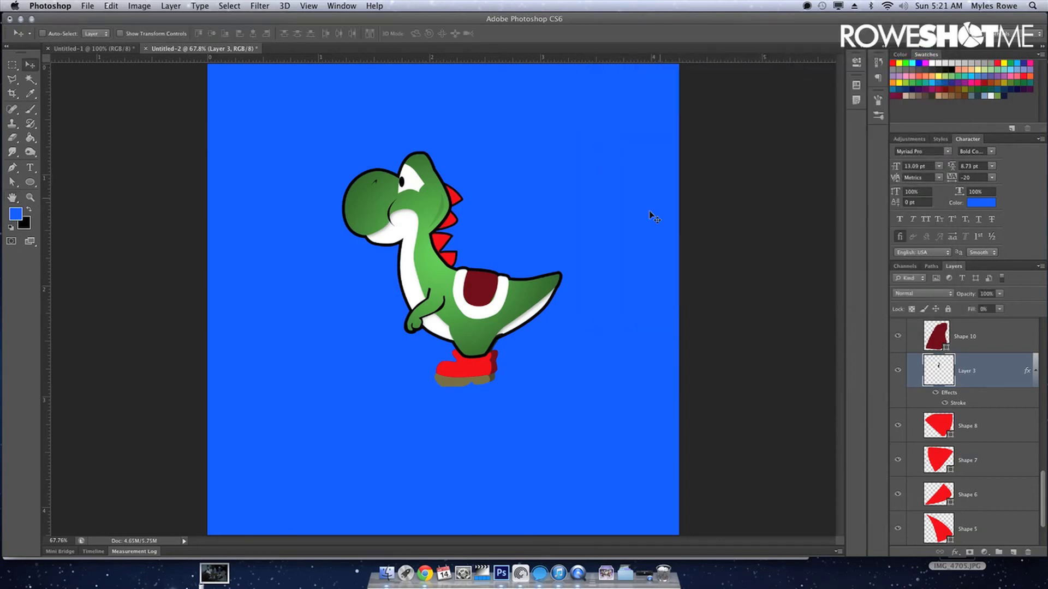
ctrl+click(467, 368)
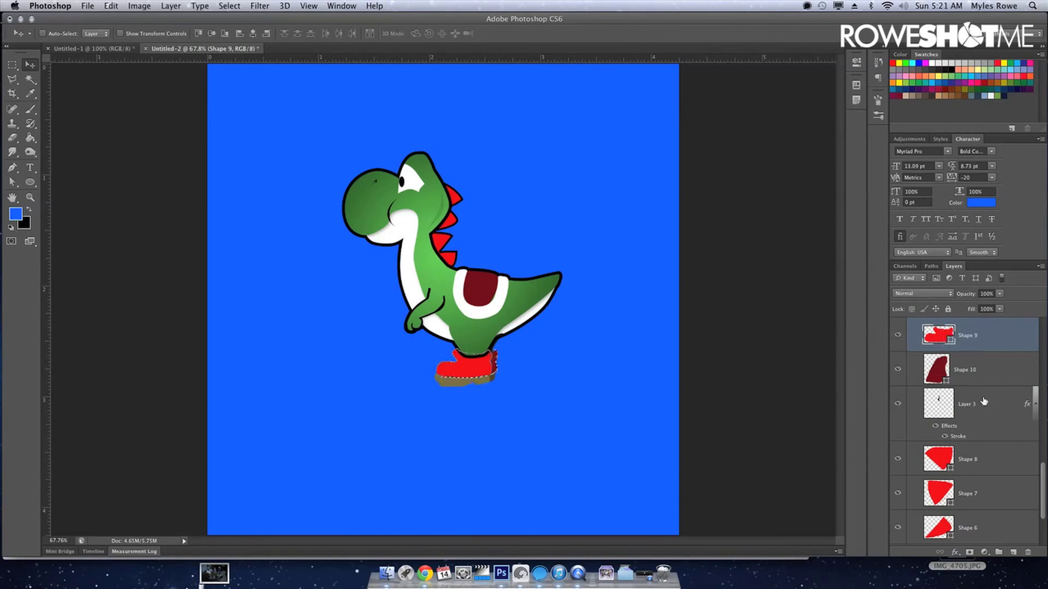
Fill the boot selection black on new Layer 4 and paste the outline style onto it.
click(1013, 553)
key(super+BackSpace)
key(super+d)
right_click(992, 346)
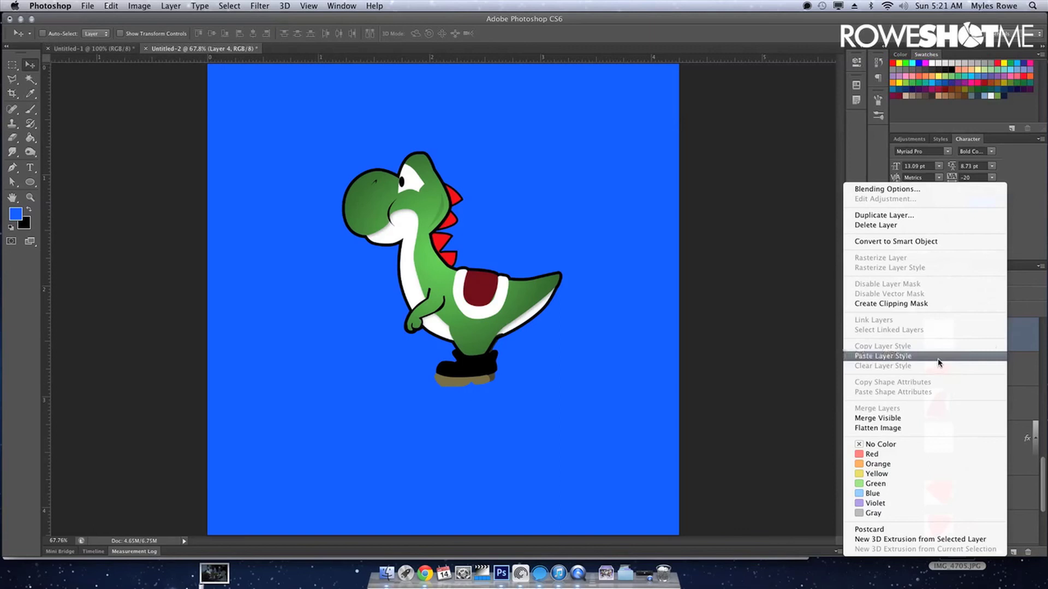
click(939, 356)
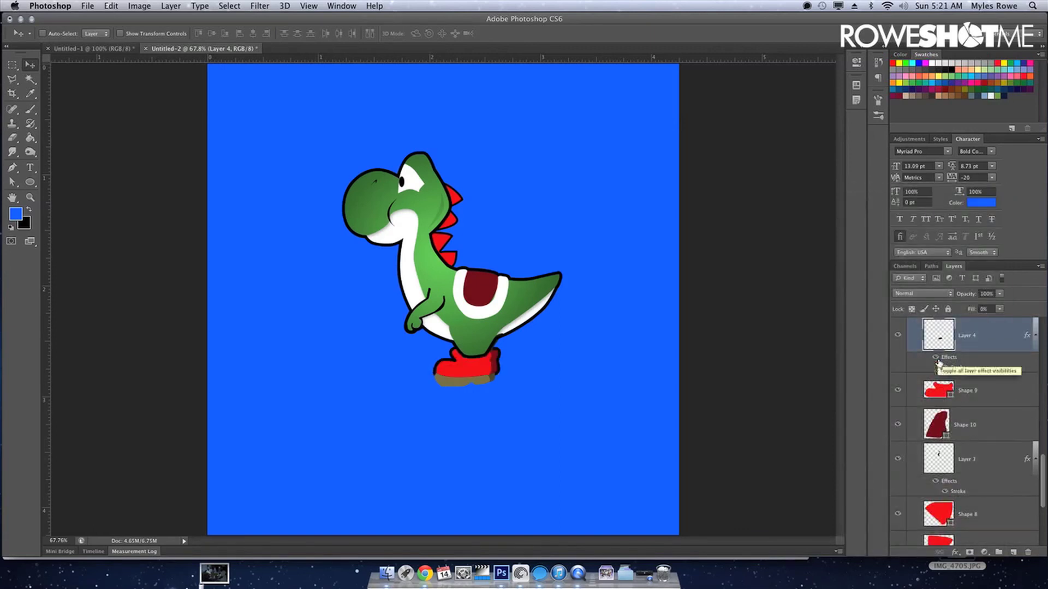
Select Shape 12 and load Yoshi's boot soles as a selection.
scroll(958, 386, down, 2)
scroll(958, 386, down, 3)
scroll(958, 386, down, 3)
scroll(958, 387, up, 4)
scroll(958, 386, up, 4)
scroll(958, 386, up, 3)
scroll(956, 389, up, 3)
scroll(955, 390, up, 3)
scroll(953, 392, up, 3)
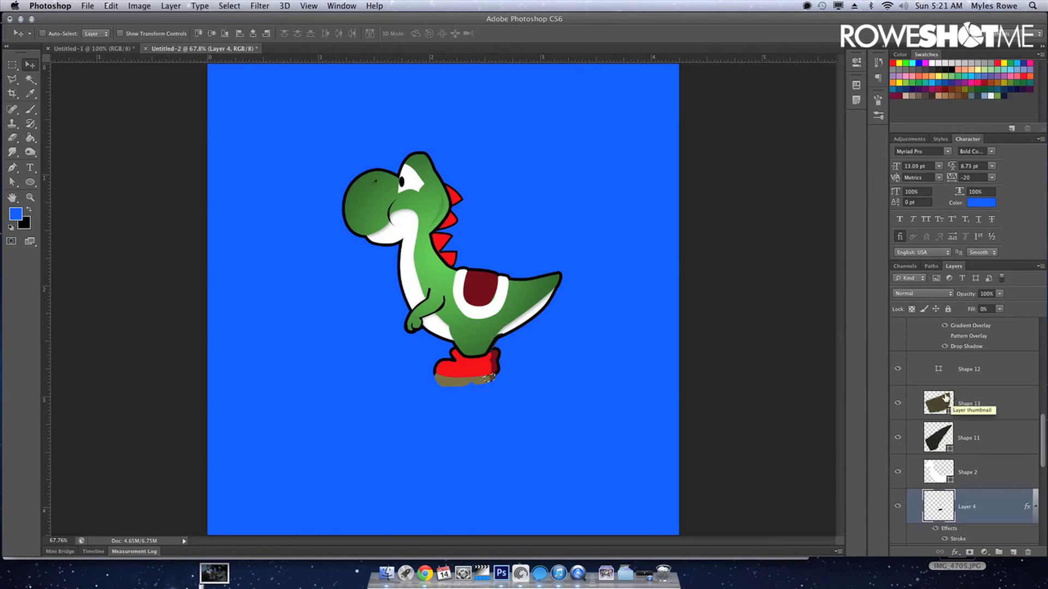
scroll(946, 398, up, 3)
scroll(946, 396, up, 2)
scroll(946, 393, up, 2)
scroll(946, 391, up, 3)
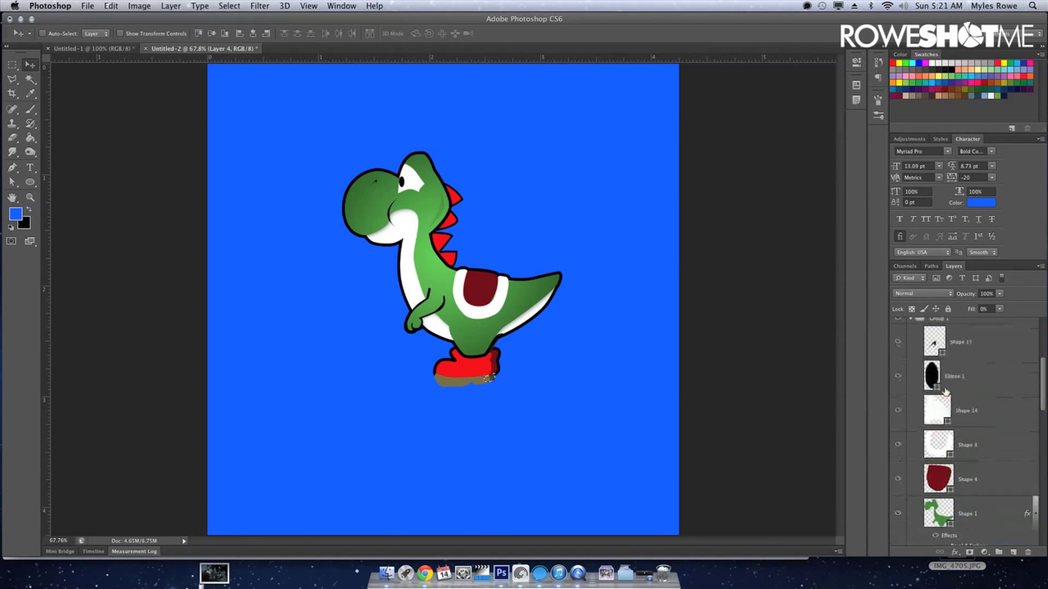
super+click(465, 388)
scroll(936, 502, down, 1)
super+click(940, 504)
scroll(975, 432, down, 2)
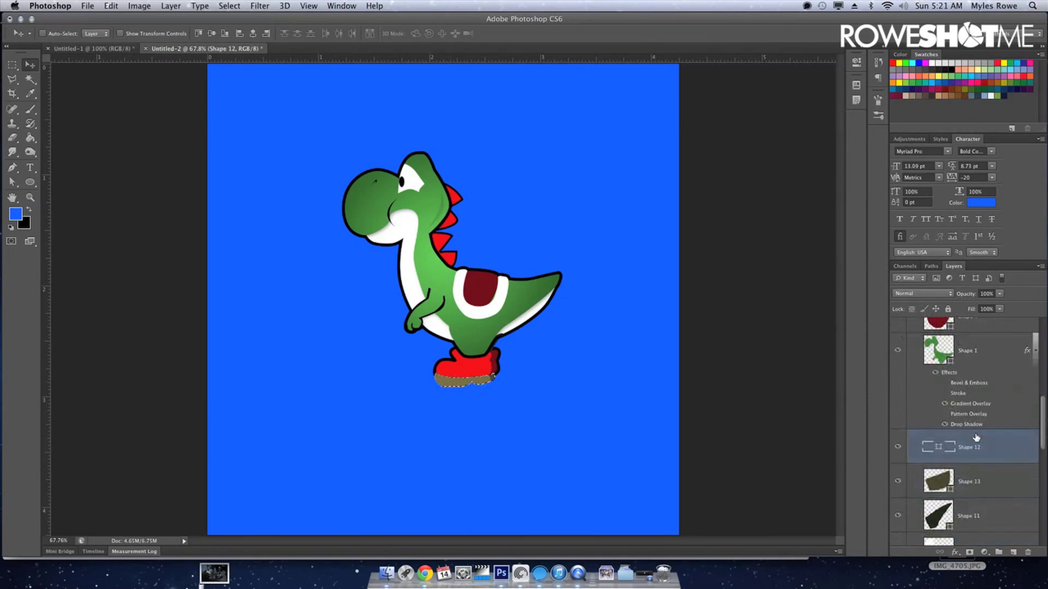
Fill the sole selection black on a new layer and paste the outline style.
key(super+shift+n)
key(Return)
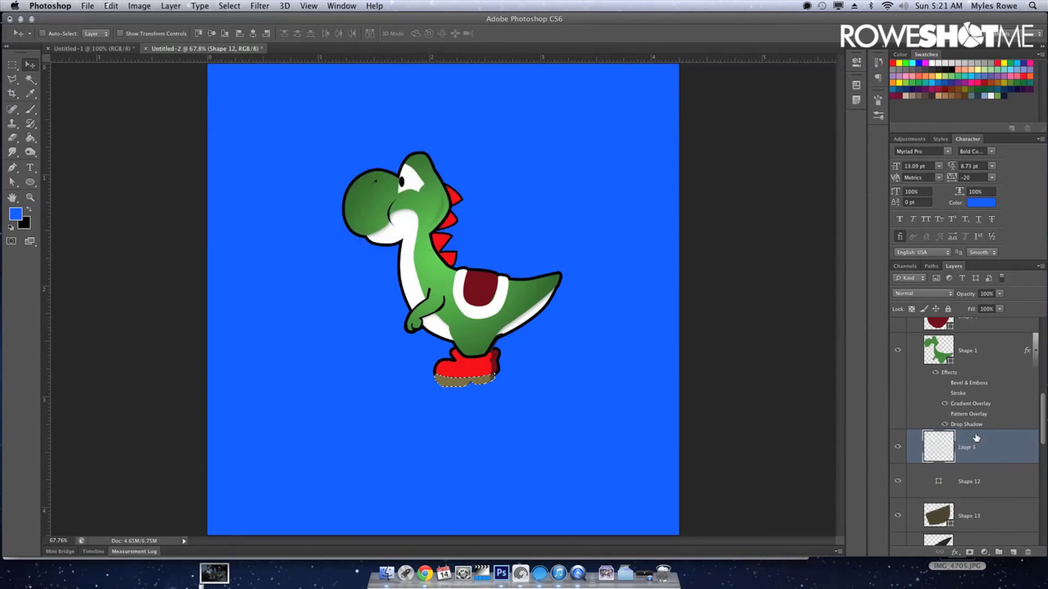
key(super+BackSpace)
key(super+d)
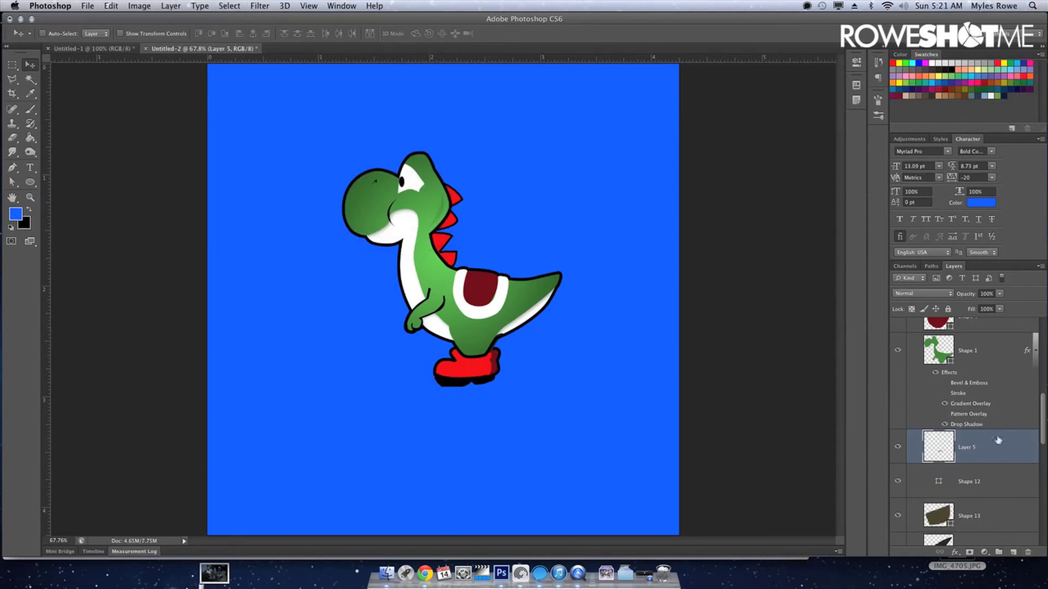
right_click(997, 440)
click(896, 346)
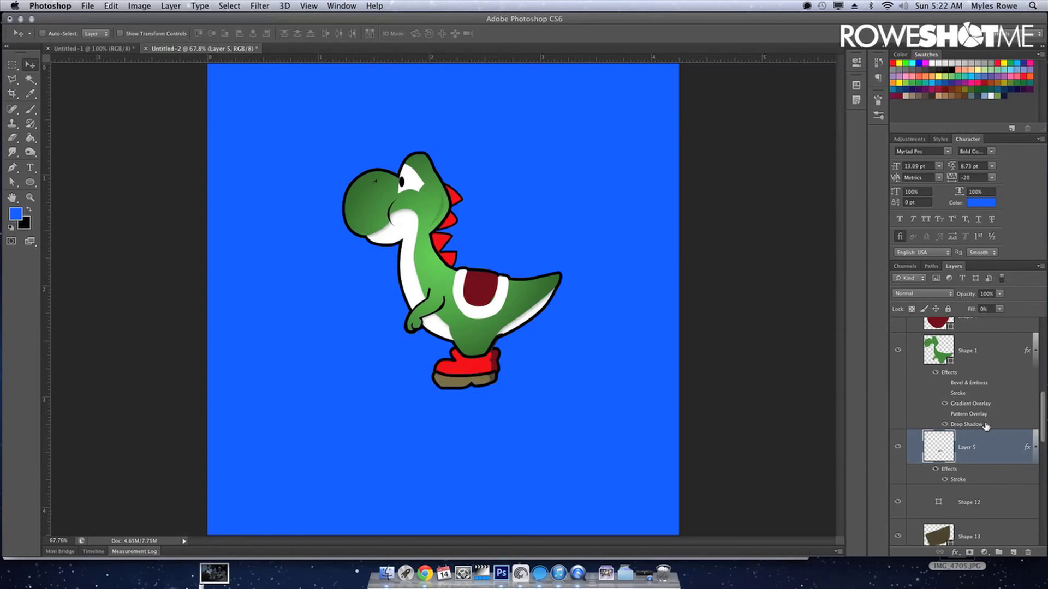
Undo the pasted style and step back in history, removing the new sole layer.
key(ctrl+z)
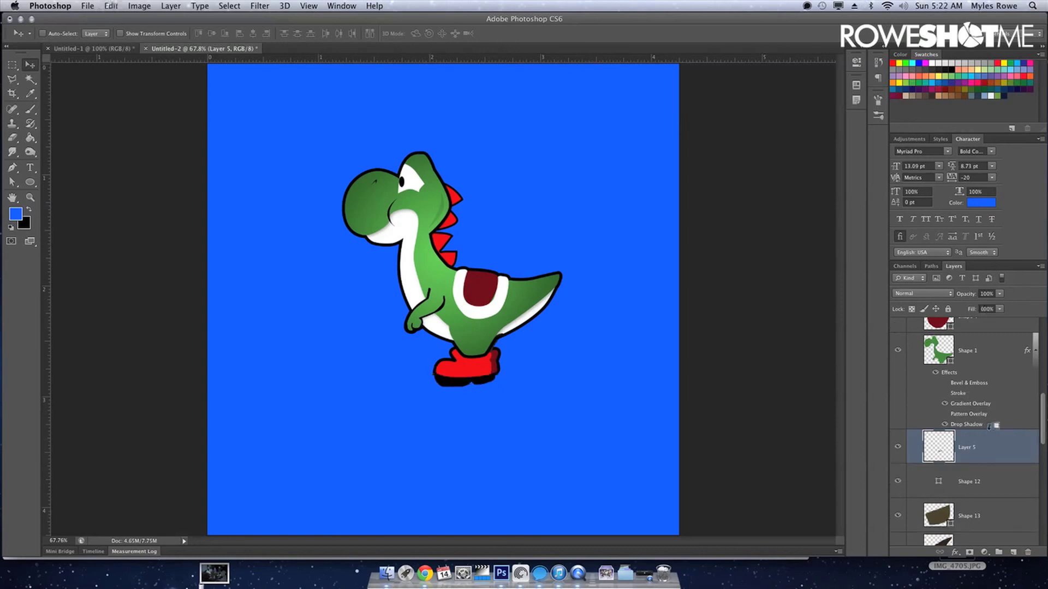
key(ctrl+alt+z)
key(ctrl+alt+z)
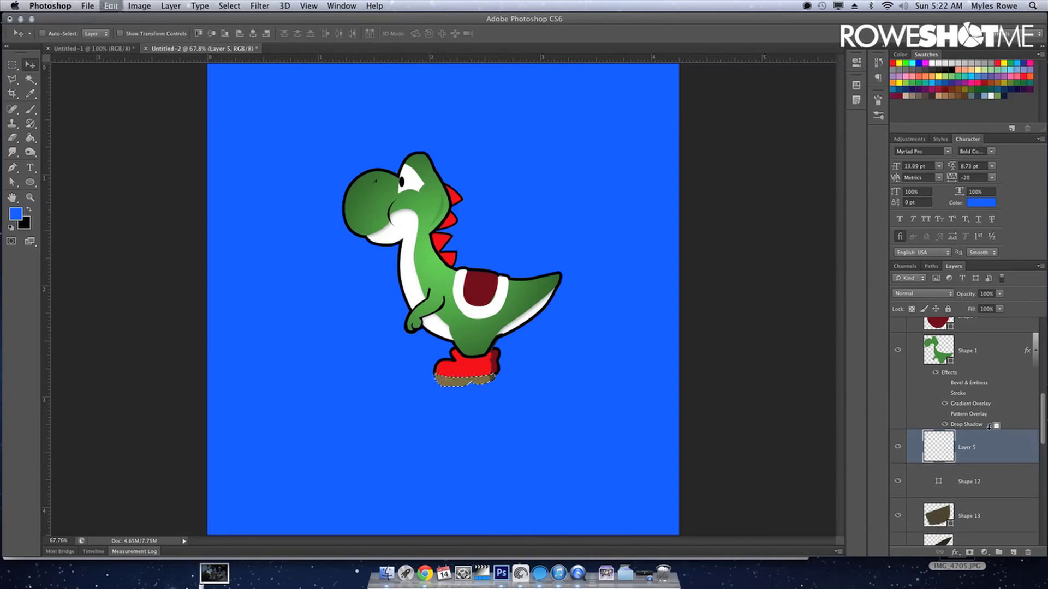
key(ctrl+alt+z)
key(ctrl+alt+z)
key(ctrl+alt+z)
key(ctrl+alt+z)
key(ctrl+alt+z)
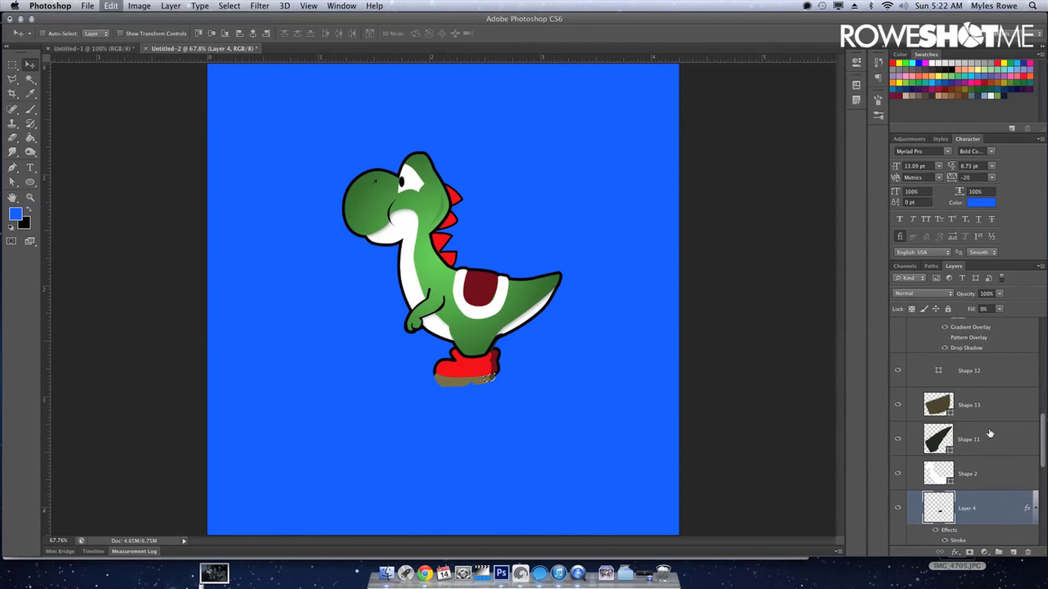
key(ctrl+alt+z)
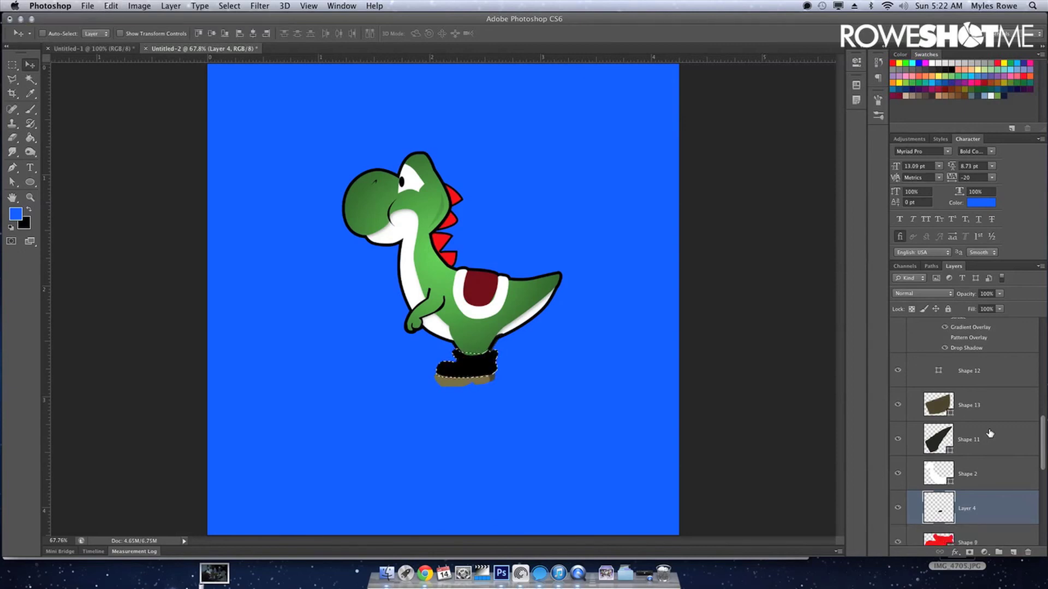
Move Layer 4 above Shape 13 and paste the copied outline style onto it.
scroll(990, 434, down, 2)
scroll(985, 442, down, 1)
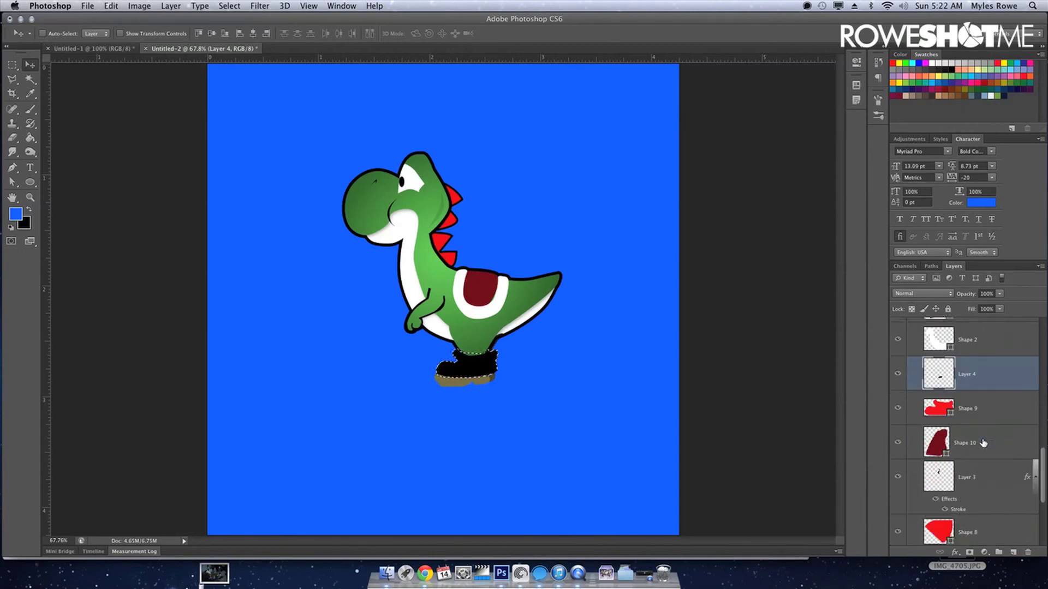
scroll(977, 436, down, 2)
scroll(961, 420, down, 1)
scroll(953, 412, down, 2)
scroll(953, 413, down, 2)
scroll(953, 409, up, 3)
scroll(952, 404, up, 3)
scroll(950, 393, up, 1)
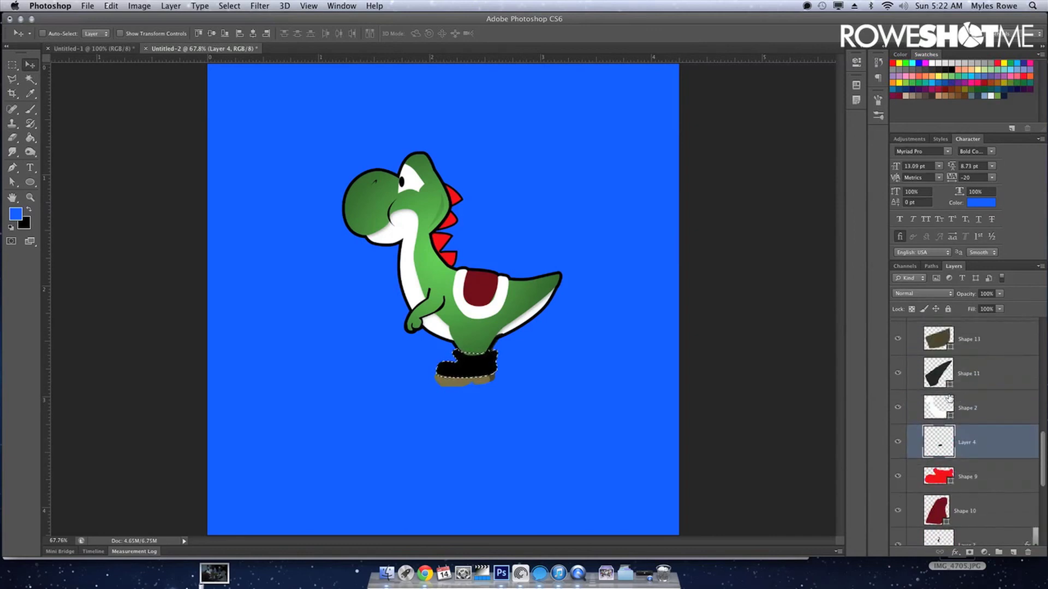
scroll(940, 352, up, 1)
scroll(939, 350, up, 1)
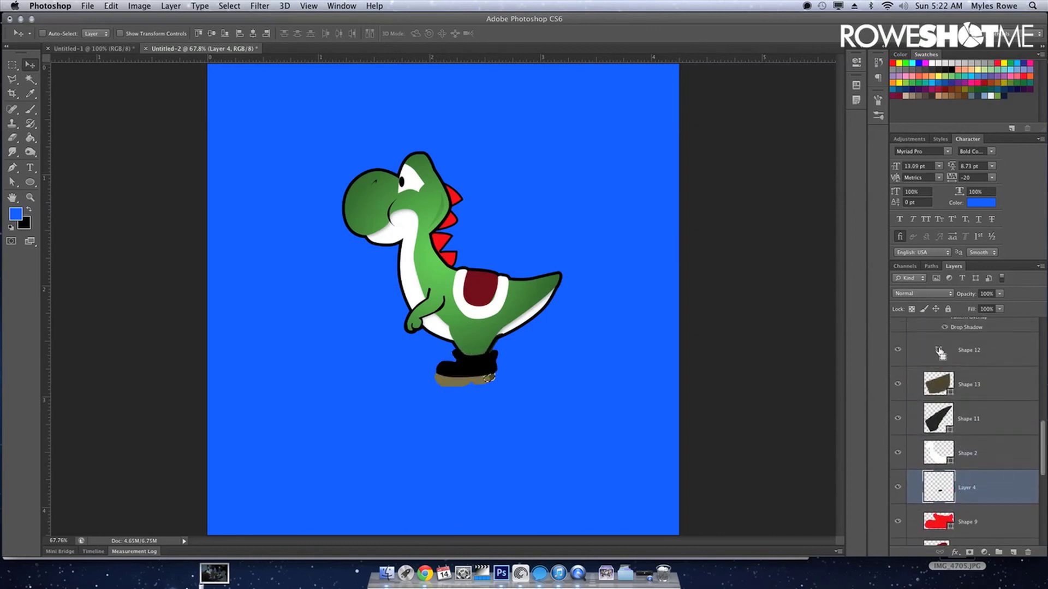
scroll(938, 371, down, 2)
ctrl+shift+click(937, 448)
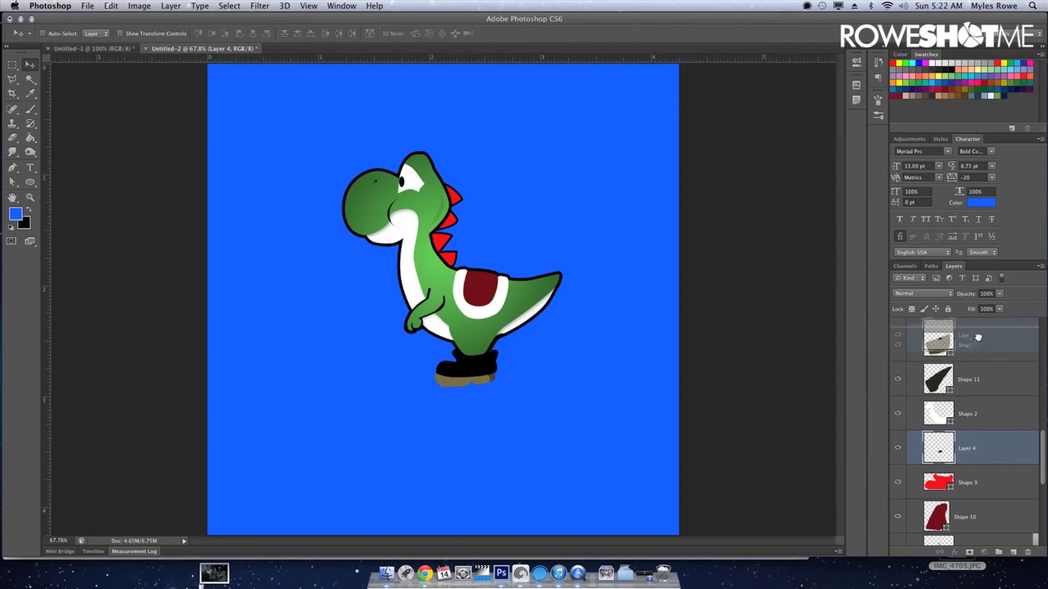
drag(976, 464, 979, 344)
right_click(980, 352)
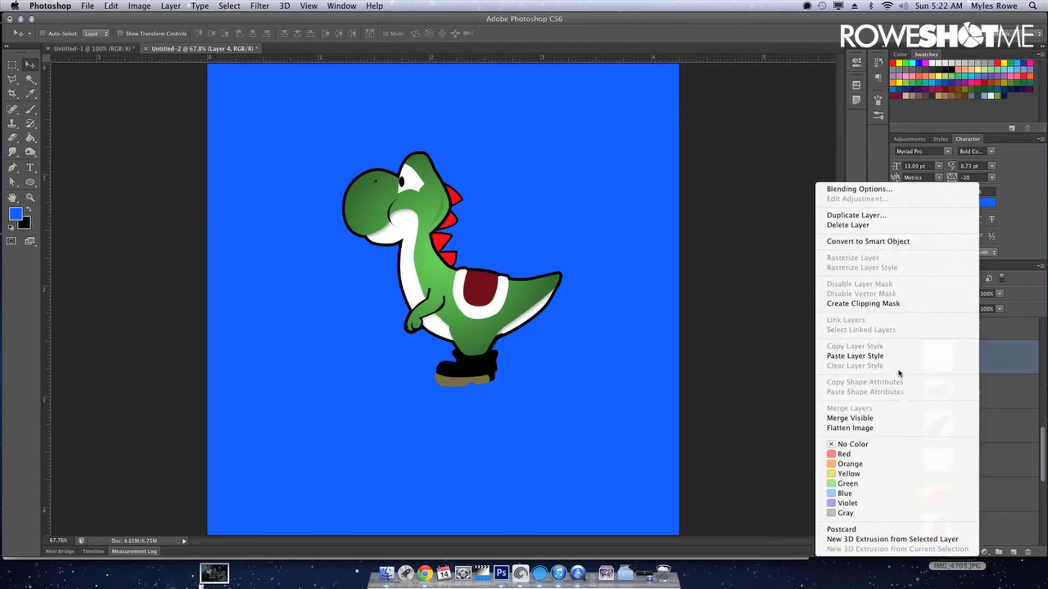
click(874, 356)
Raise Layer 4 above Shape 12 and zoom out to see the whole canvas.
key(super+plus)
key(super+plus)
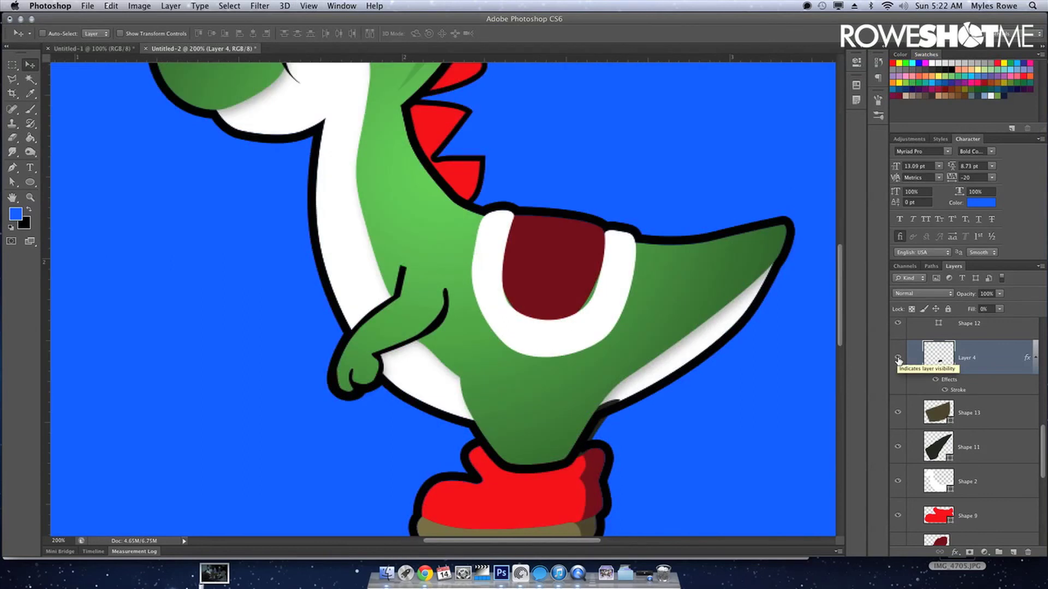
key(super+minus)
key(super+bracketright)
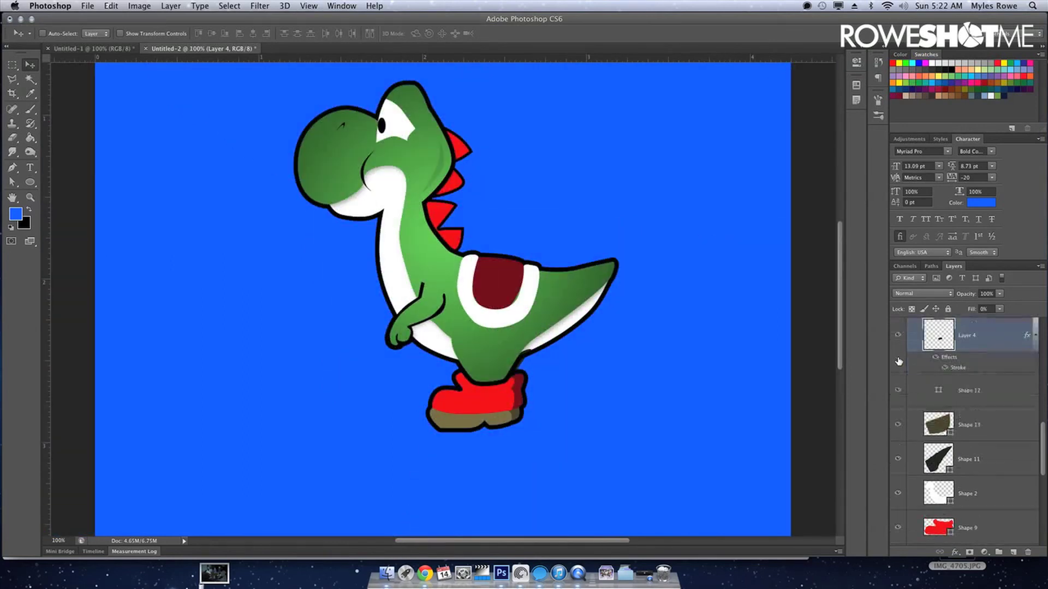
key(super+minus)
key(super+minus)
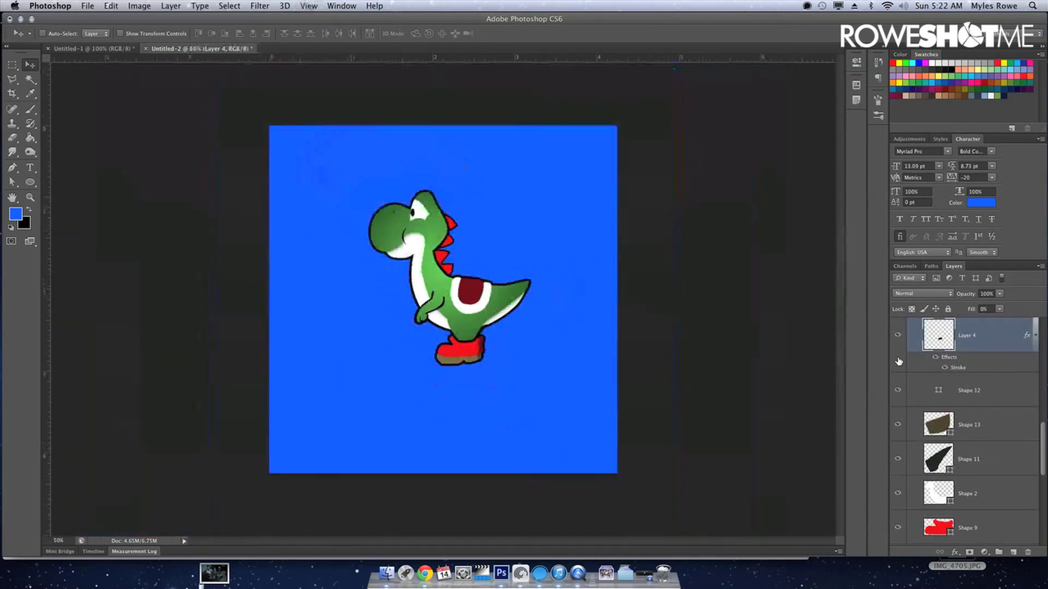
double_click(959, 368)
Set Layer 4's black stroke to 10 px with Position set to Outside.
click(753, 84)
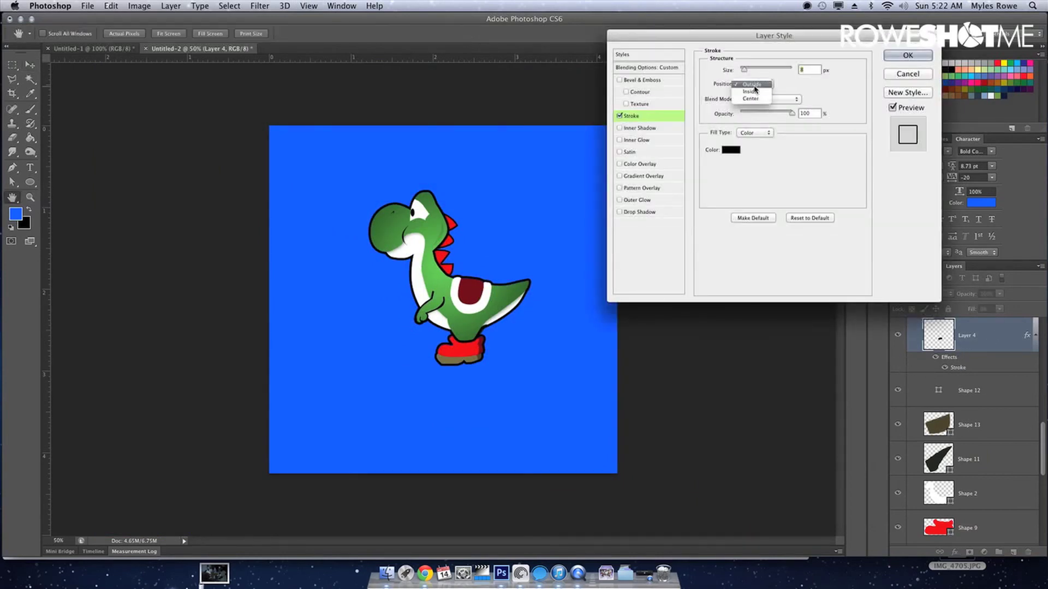
click(755, 92)
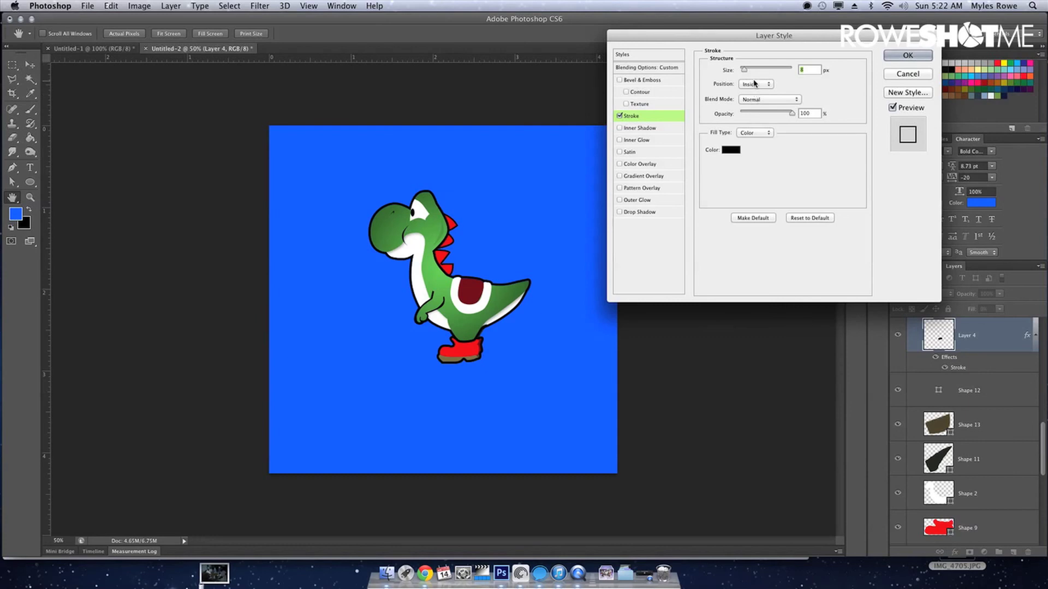
click(755, 84)
click(754, 76)
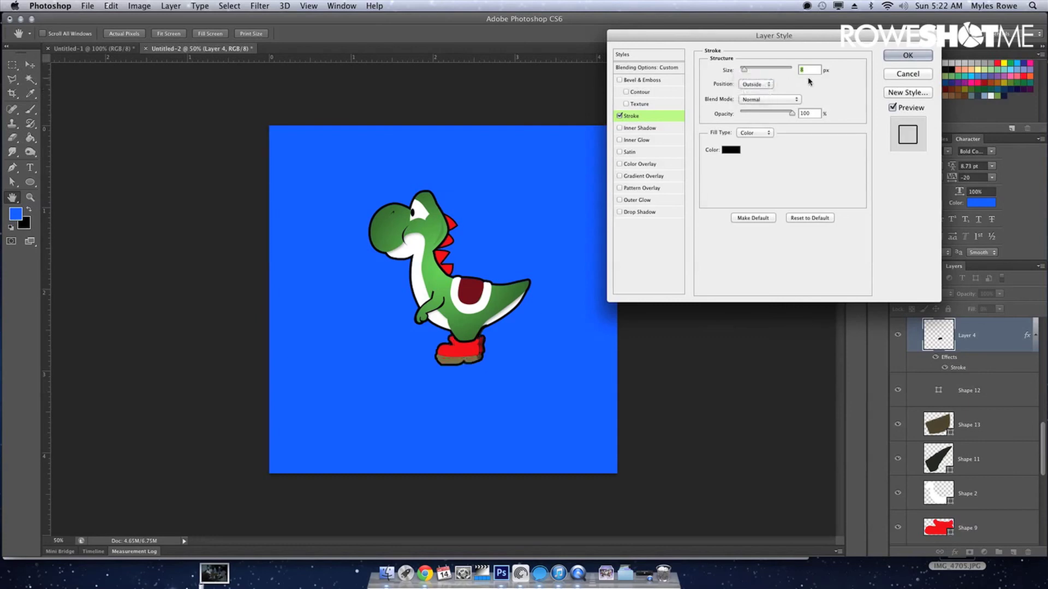
key(Down)
key(Up)
key(Up)
key(Up)
key(Return)
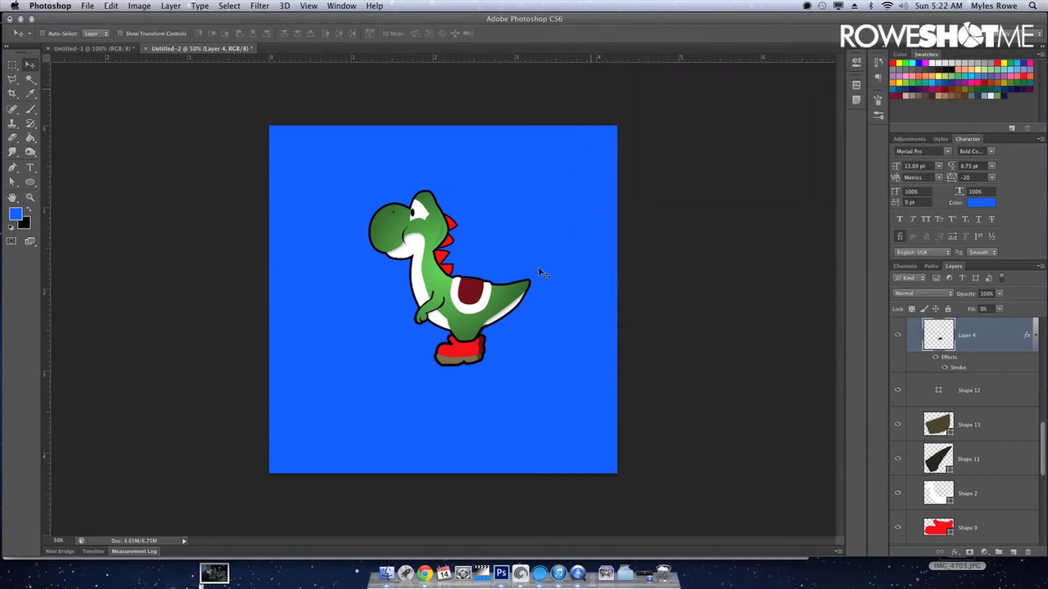
Select Layer 2 and Shape 18 and drag them into Group 1.
scroll(963, 386, down, 5)
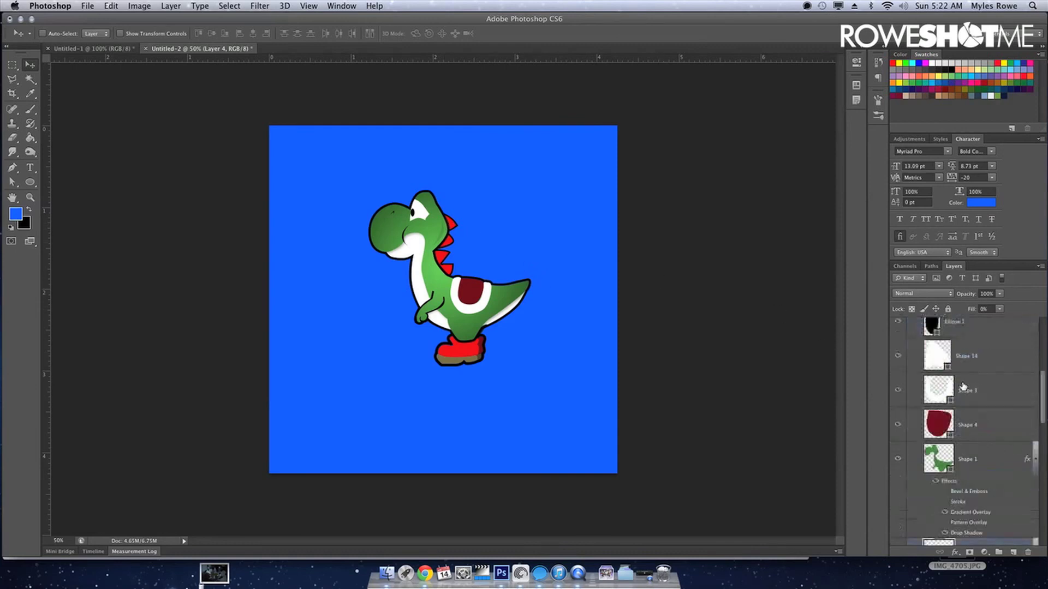
scroll(964, 387, up, 5)
click(897, 484)
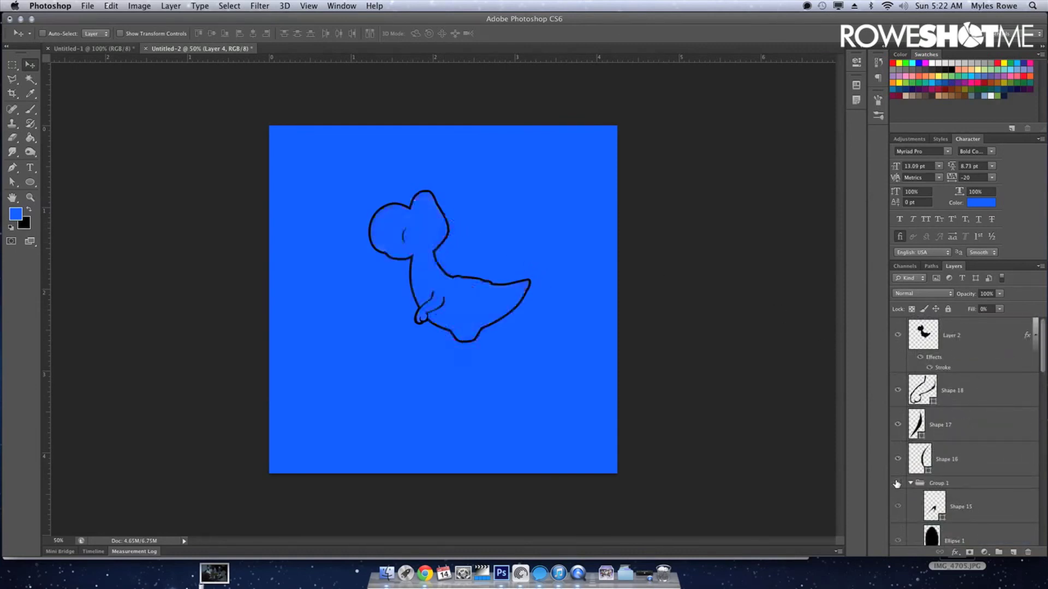
click(897, 483)
click(977, 345)
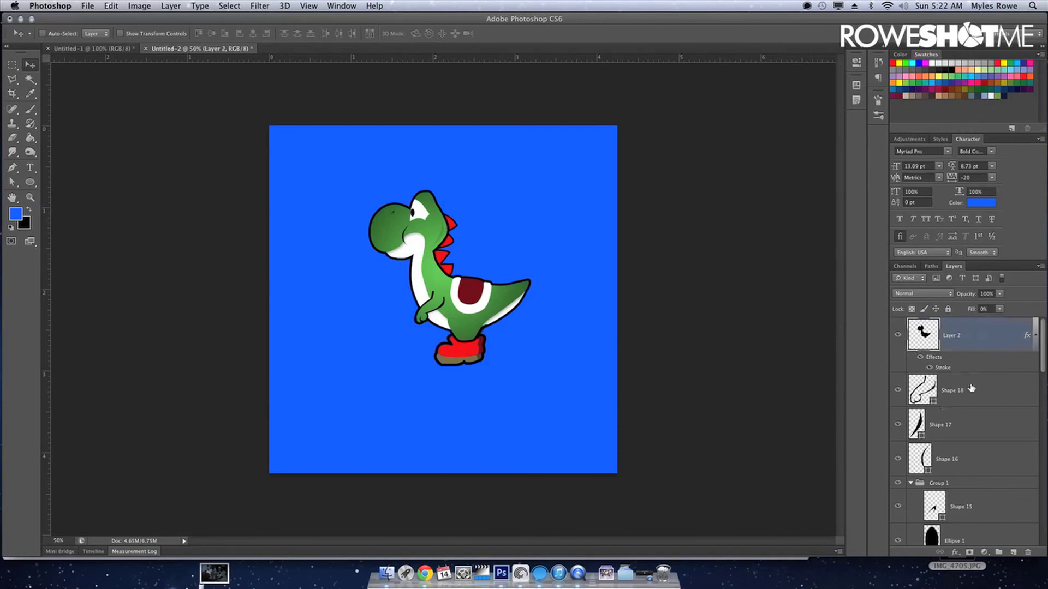
shift+click(970, 398)
drag(973, 348, 964, 490)
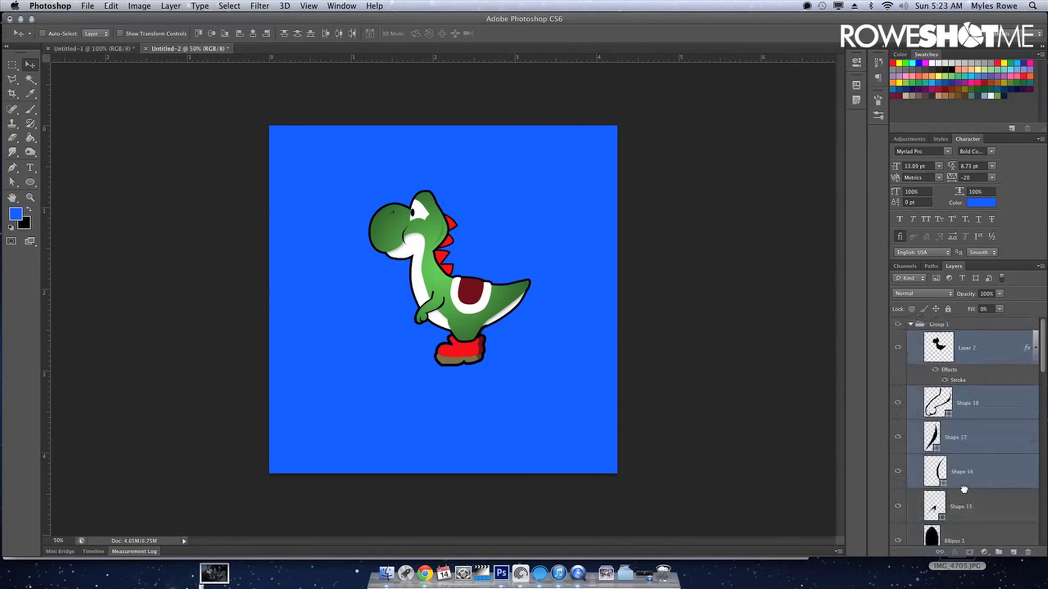
click(898, 324)
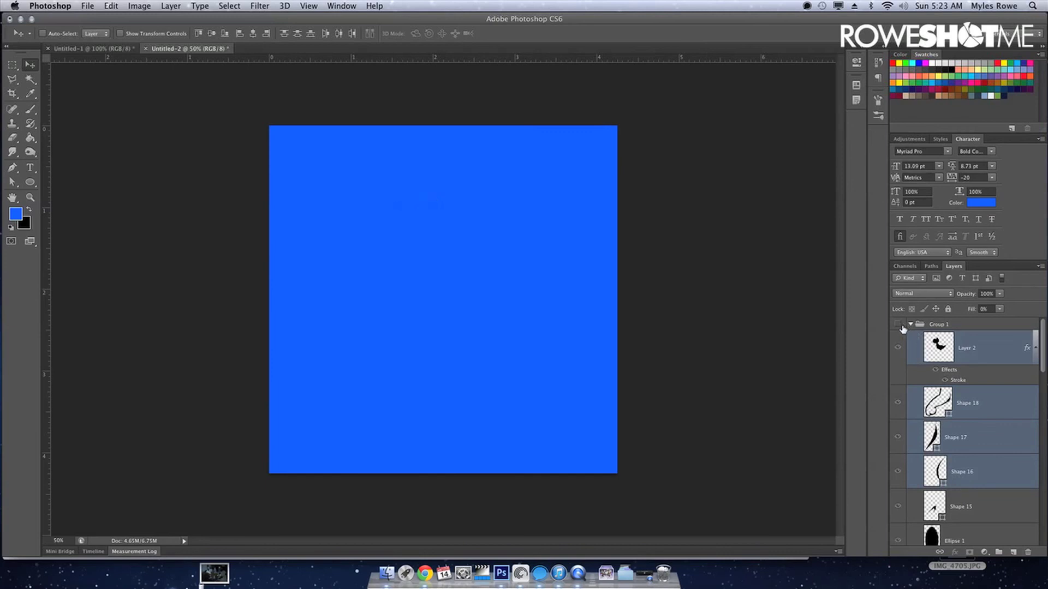
click(899, 326)
Show the original Yoshi layer, hide Group 1, and zoom in on Yoshi's head.
scroll(903, 343, down, 5)
scroll(901, 352, down, 5)
scroll(901, 359, down, 5)
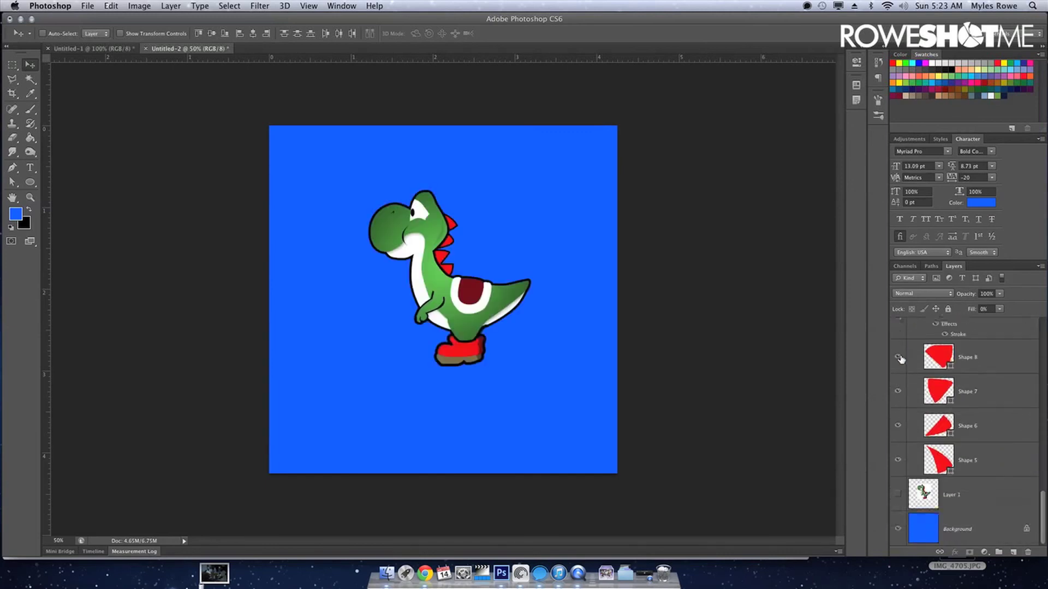
click(898, 496)
scroll(901, 491, up, 3)
scroll(899, 481, up, 3)
scroll(899, 474, up, 3)
scroll(899, 468, up, 3)
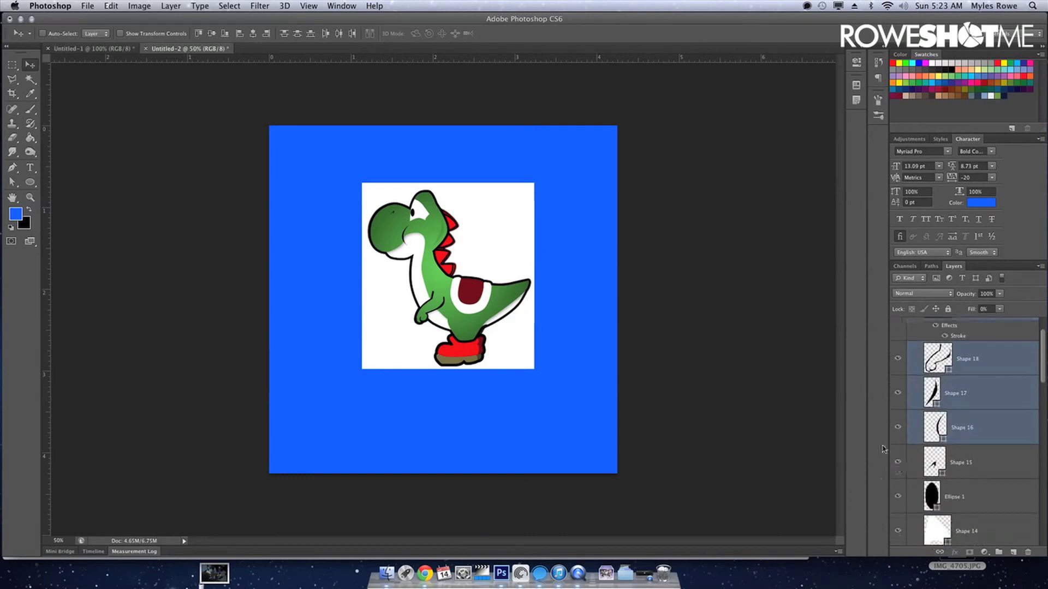
scroll(899, 363, up, 2)
click(898, 325)
key(z)
drag(418, 173, 480, 227)
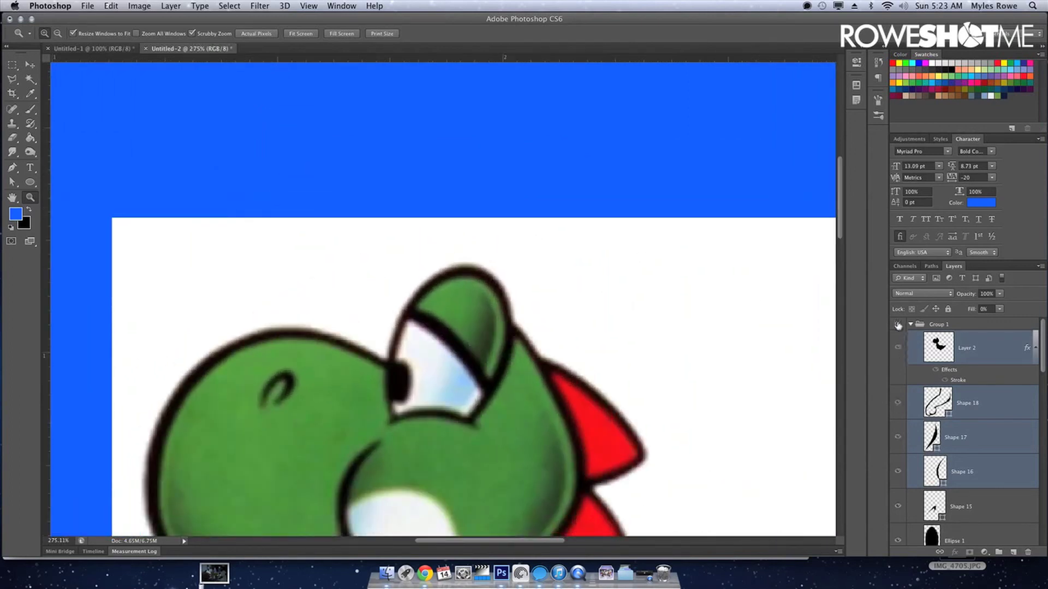
Compare Group 1 with the original, then trace and undo a first shading outline down the head.
click(898, 326)
click(899, 326)
click(898, 325)
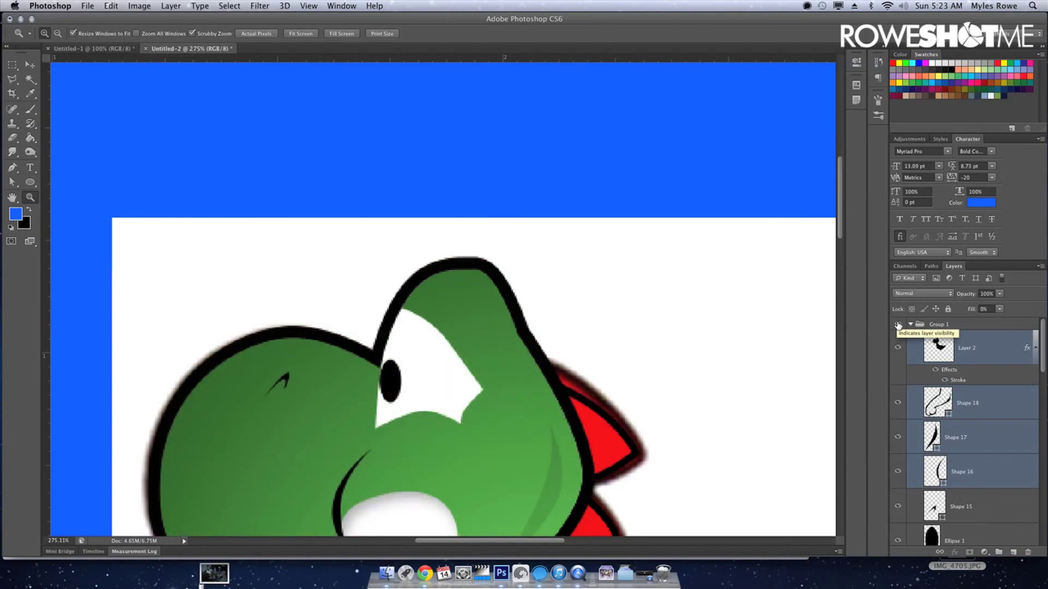
key(u)
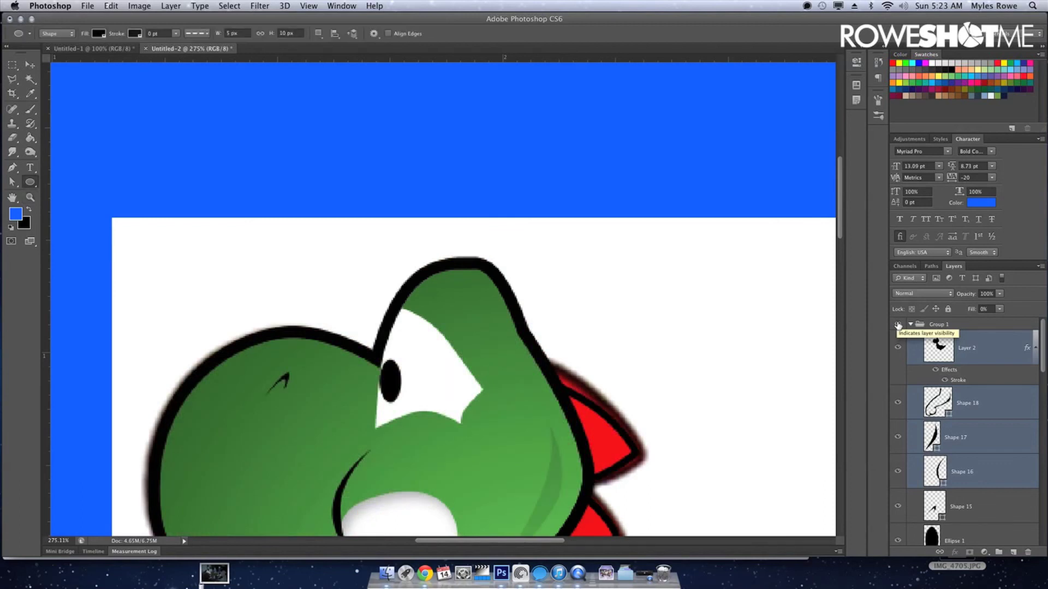
click(898, 325)
key(p)
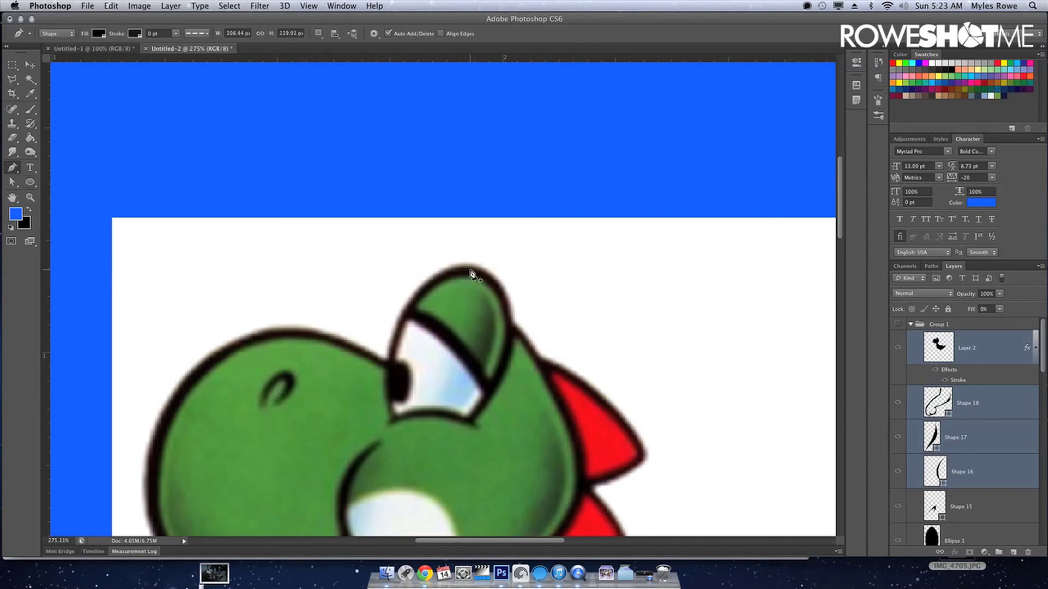
click(469, 270)
drag(502, 313, 508, 351)
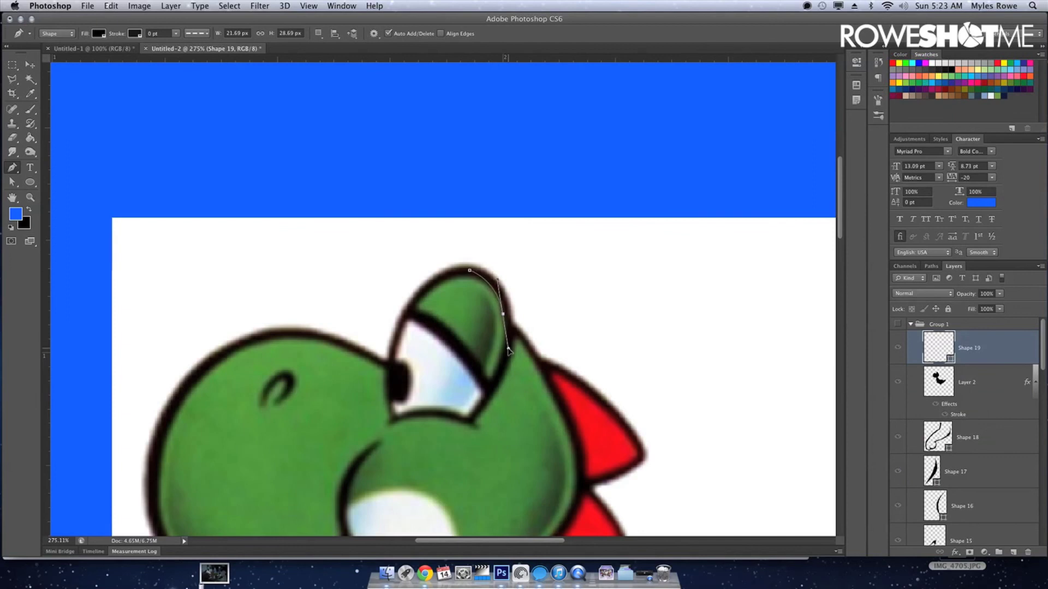
drag(485, 388, 476, 410)
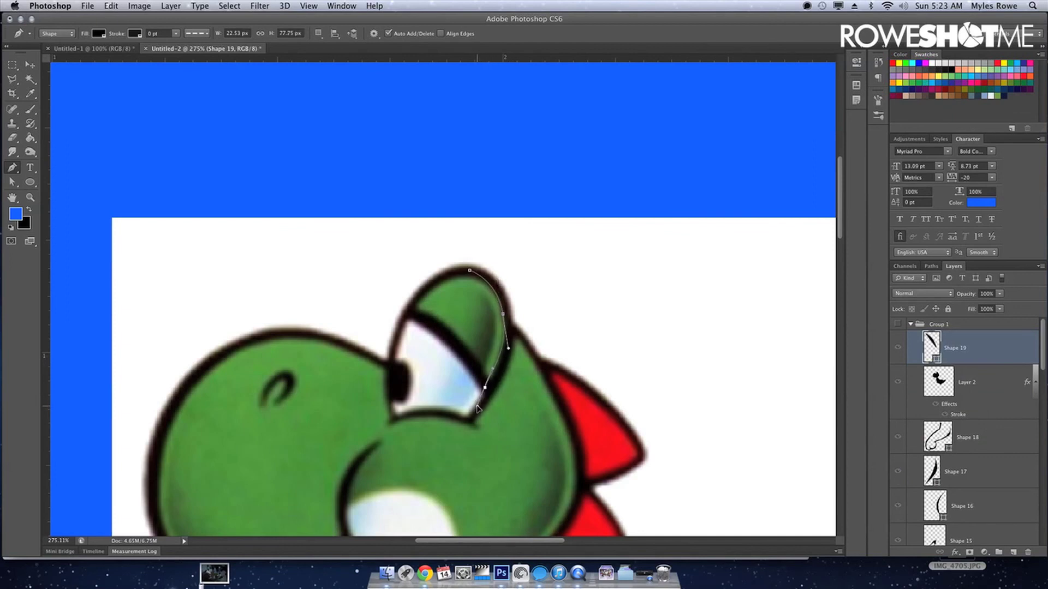
drag(463, 422, 471, 429)
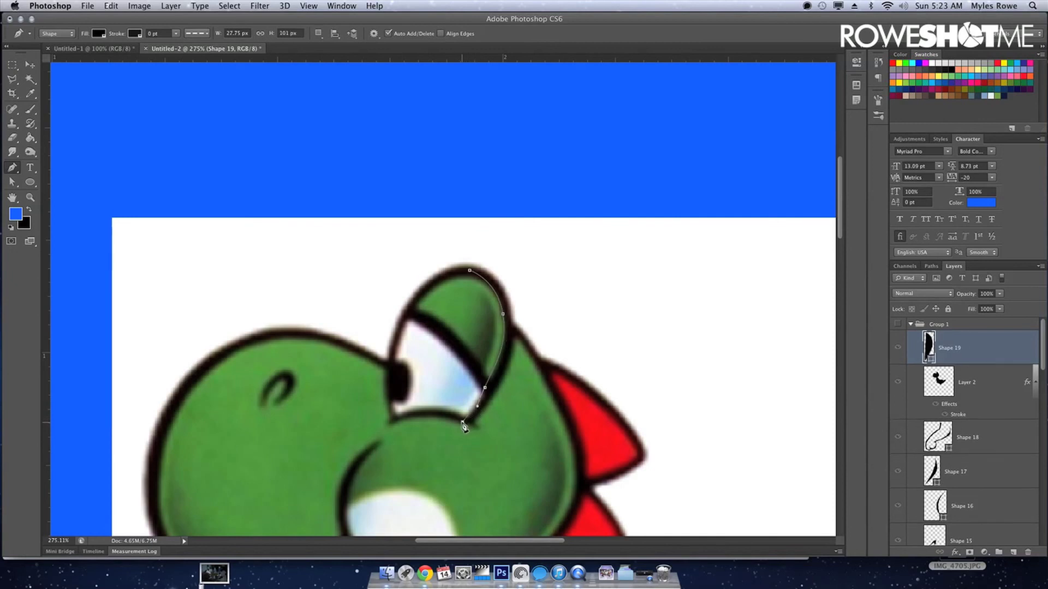
key(ctrl+alt+z)
key(ctrl+alt+z)
key(ctrl+alt+z)
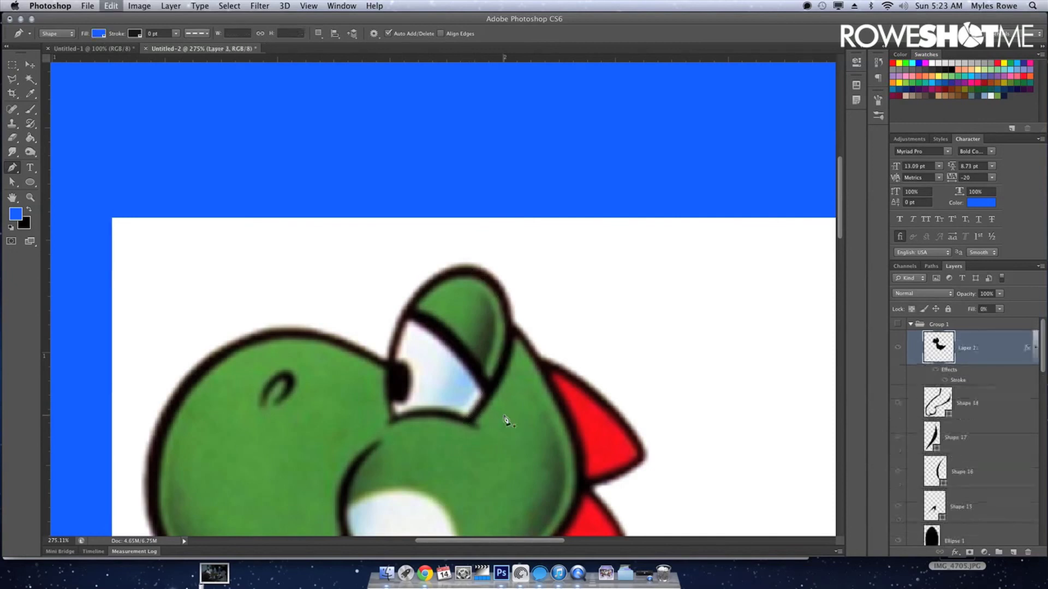
Draw Shape 19 beside the eye and lower its opacity to about 19%.
click(897, 325)
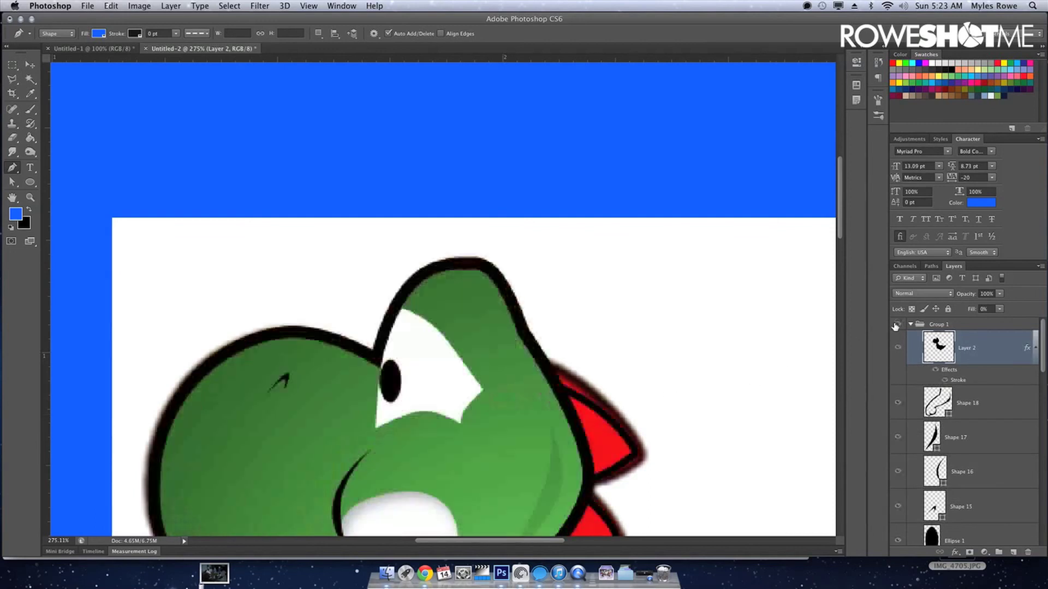
key(v)
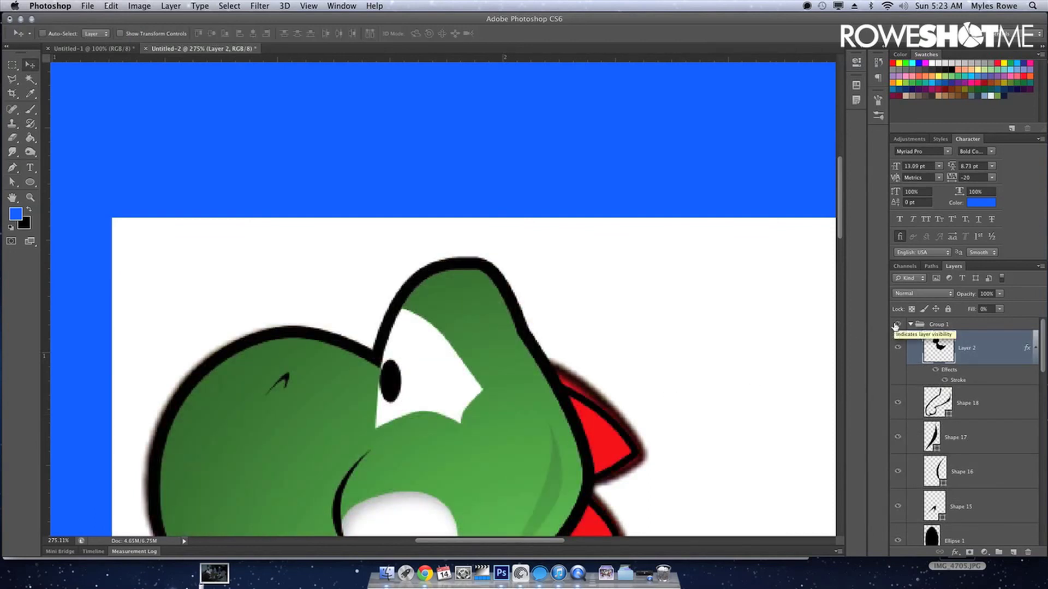
click(896, 325)
key(p)
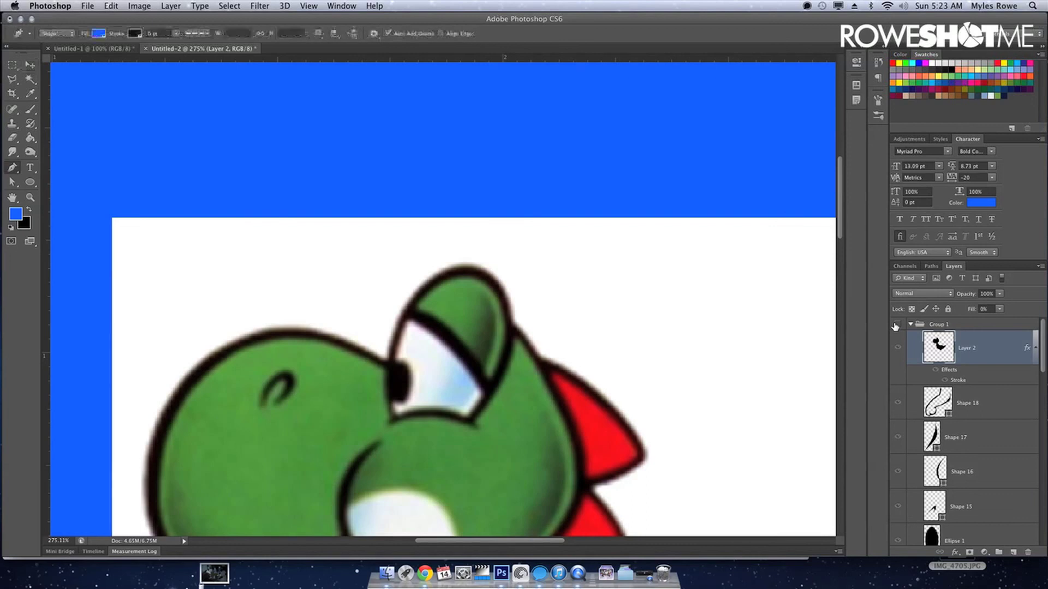
mouse_move(491, 298)
mouse_down()
mouse_move(496, 346)
mouse_move(476, 360)
mouse_move(463, 342)
mouse_move(487, 316)
mouse_up()
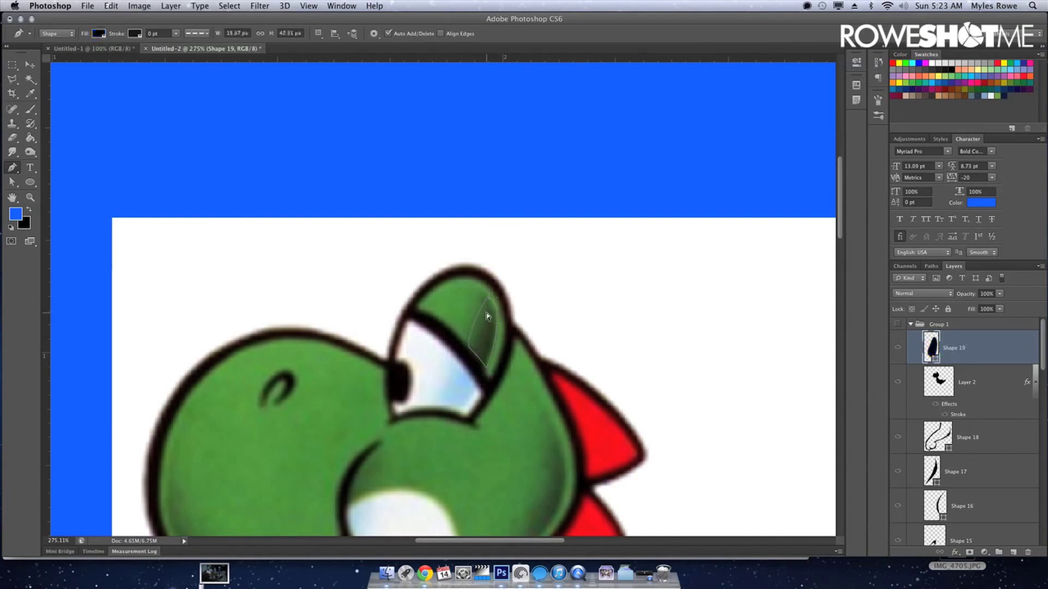
key(v)
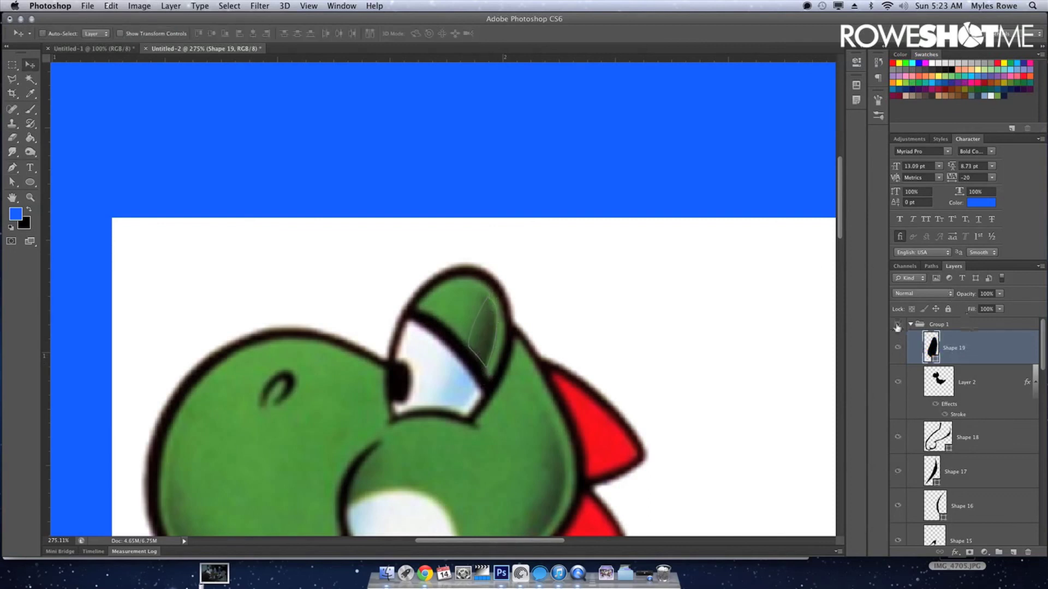
click(896, 325)
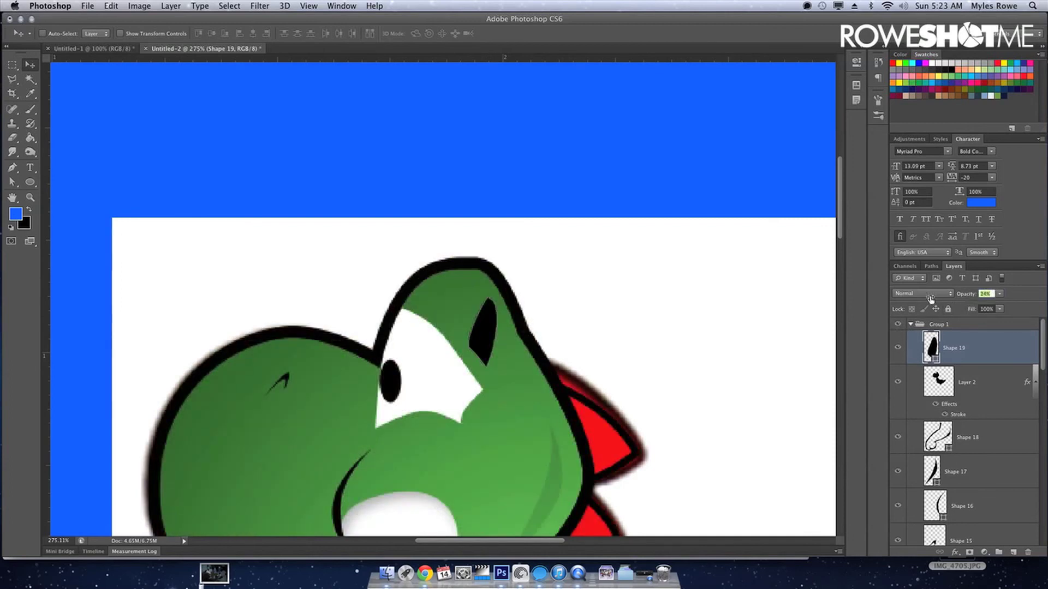
drag(932, 299, 929, 299)
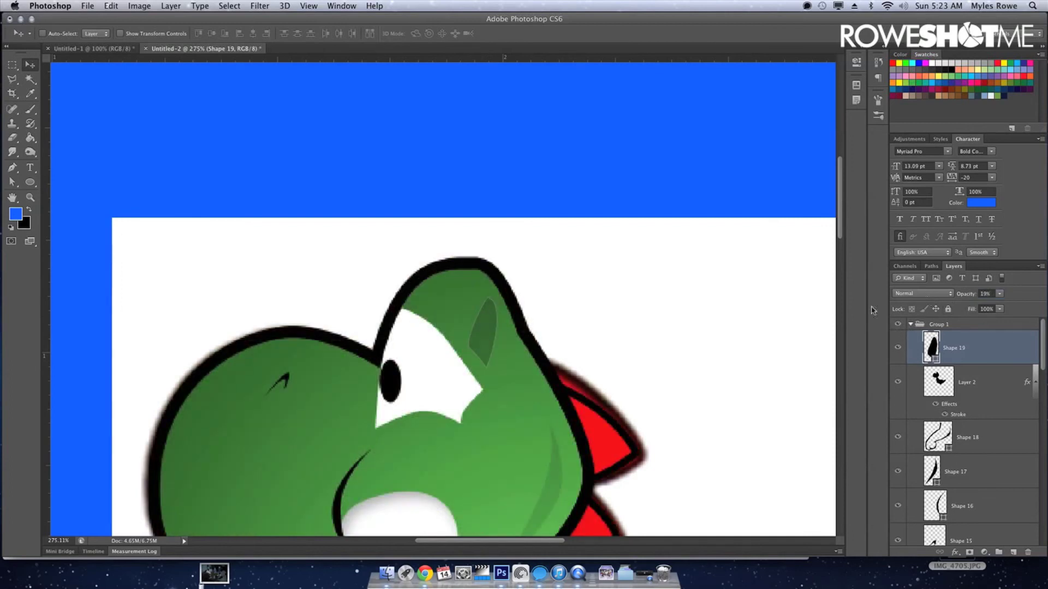
Give Shape 19 a layer mask faded with a black-to-white gradient, hiding the path outline.
key(g)
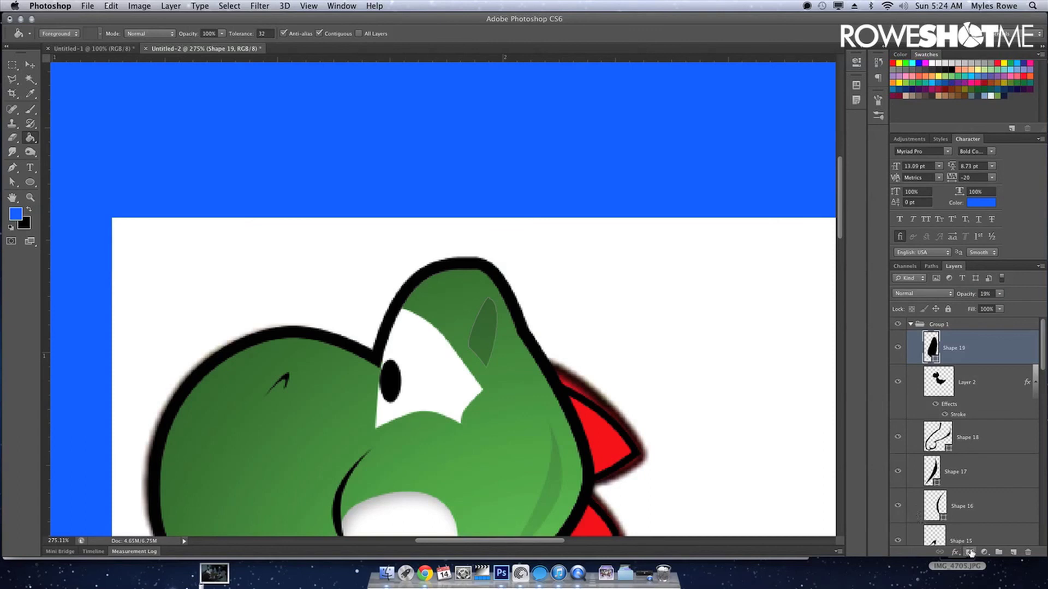
click(970, 552)
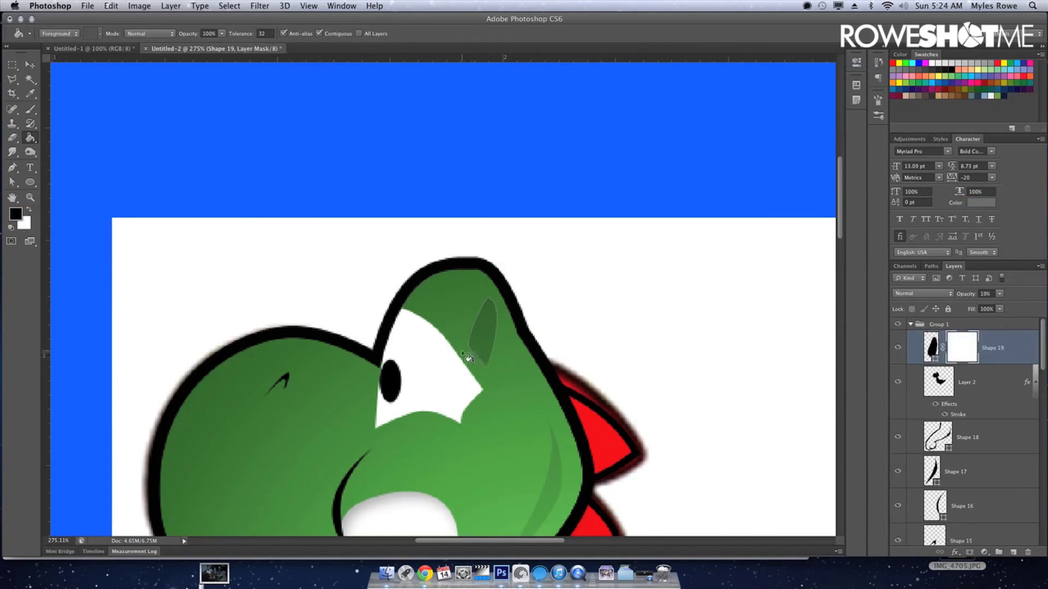
key(shift+g)
key(shift+g)
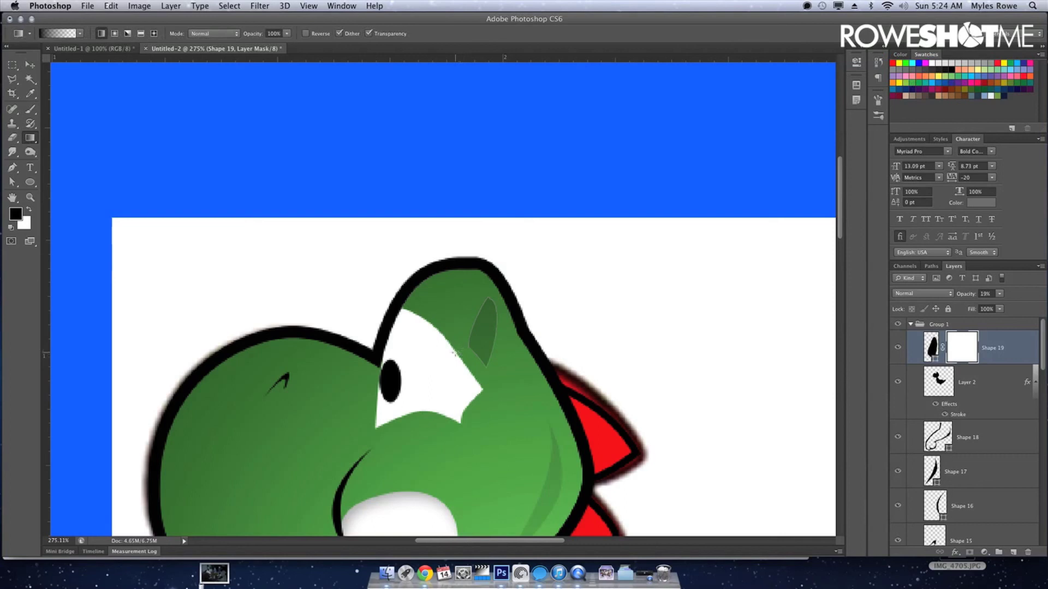
drag(508, 329, 513, 334)
key(ctrl+g)
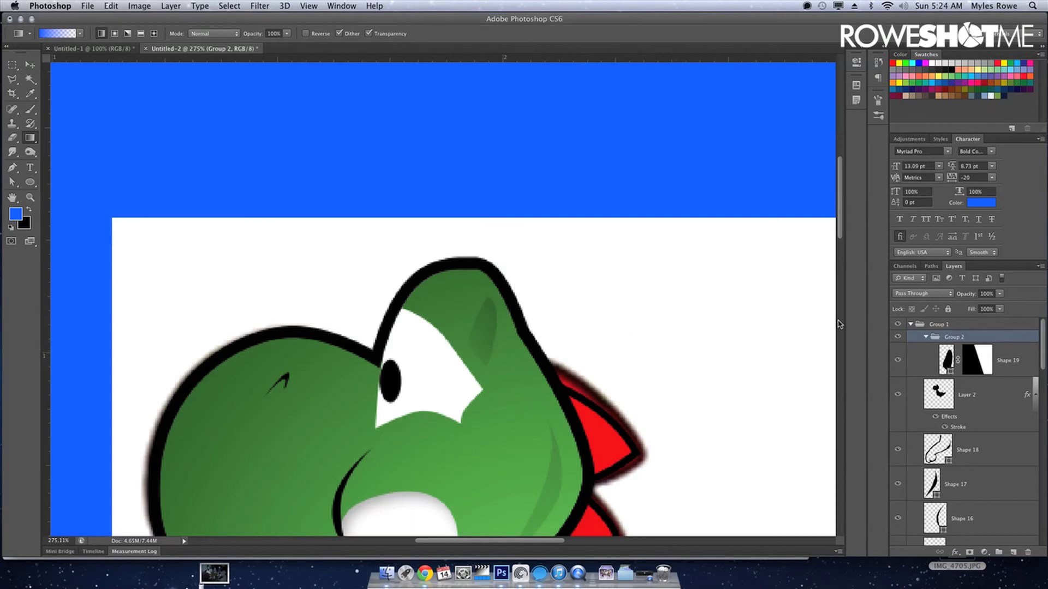
key(ctrl+z)
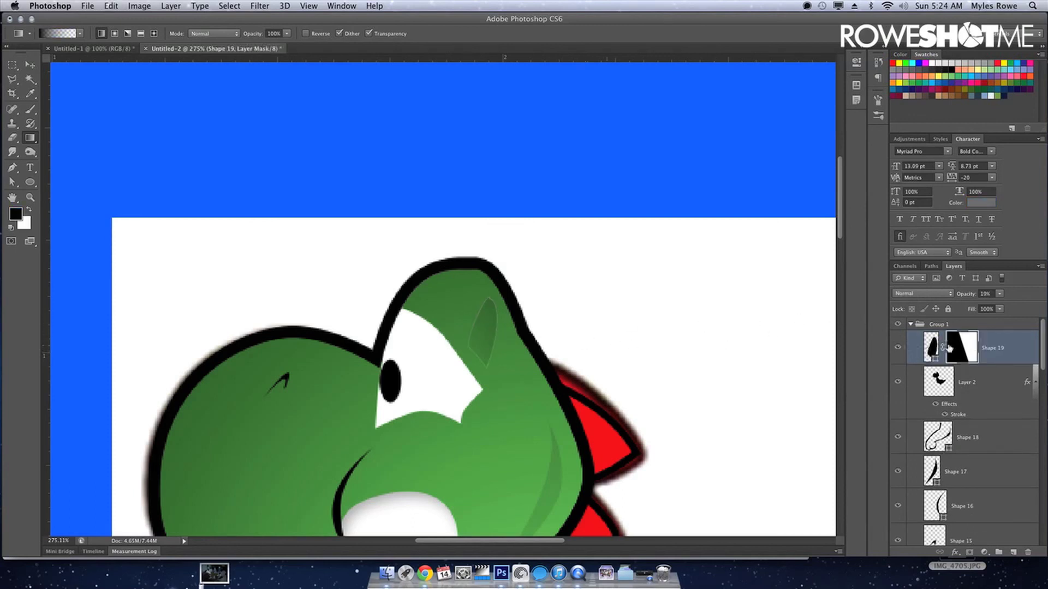
key(ctrl+h)
key(v)
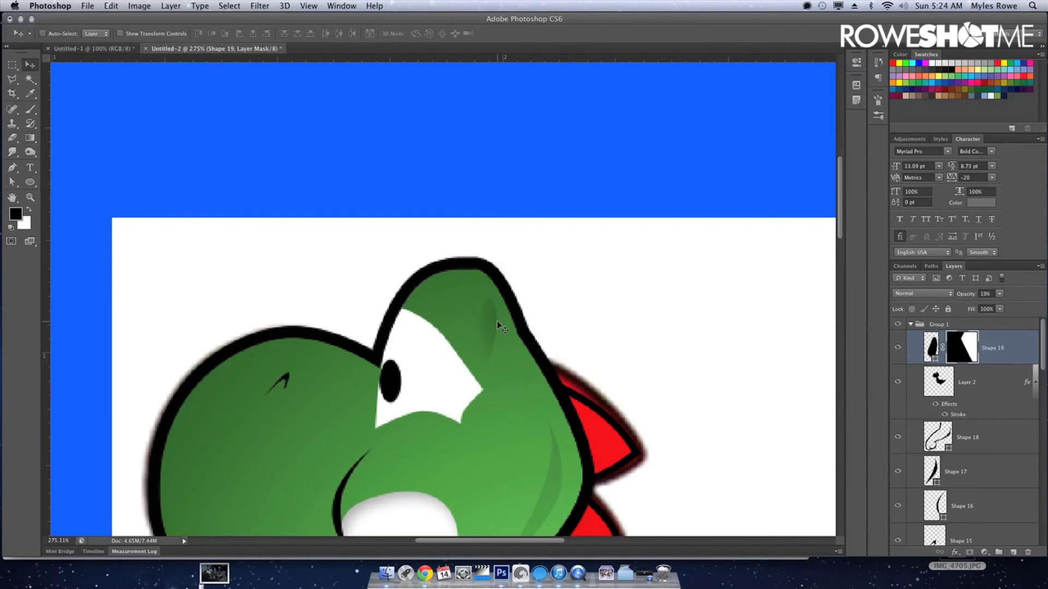
Scale up Shape 19's mask gradient and raise the shading to 38% opacity.
key(ctrl+t)
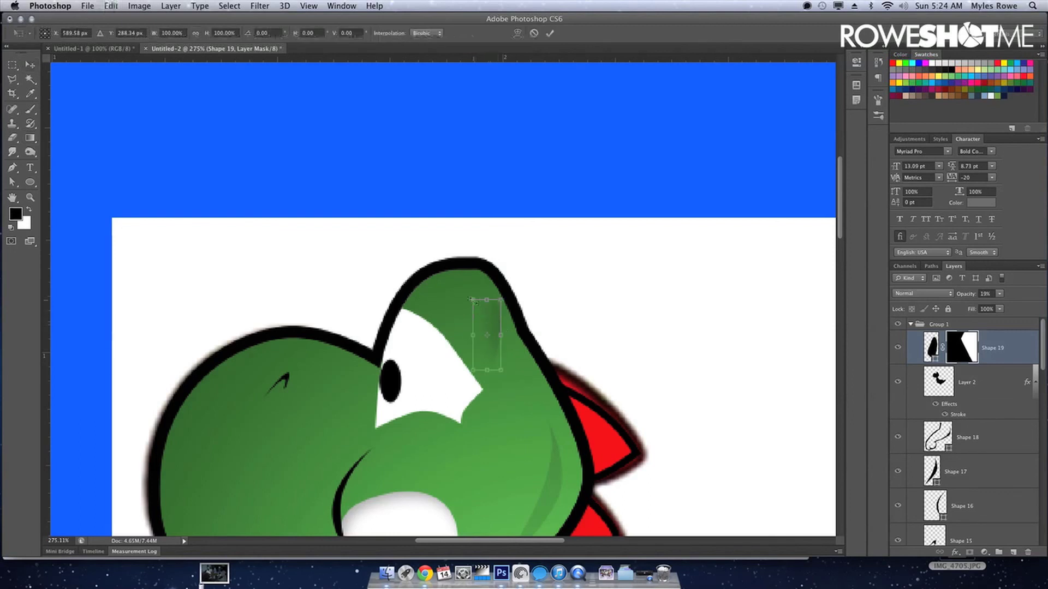
drag(468, 288, 455, 258)
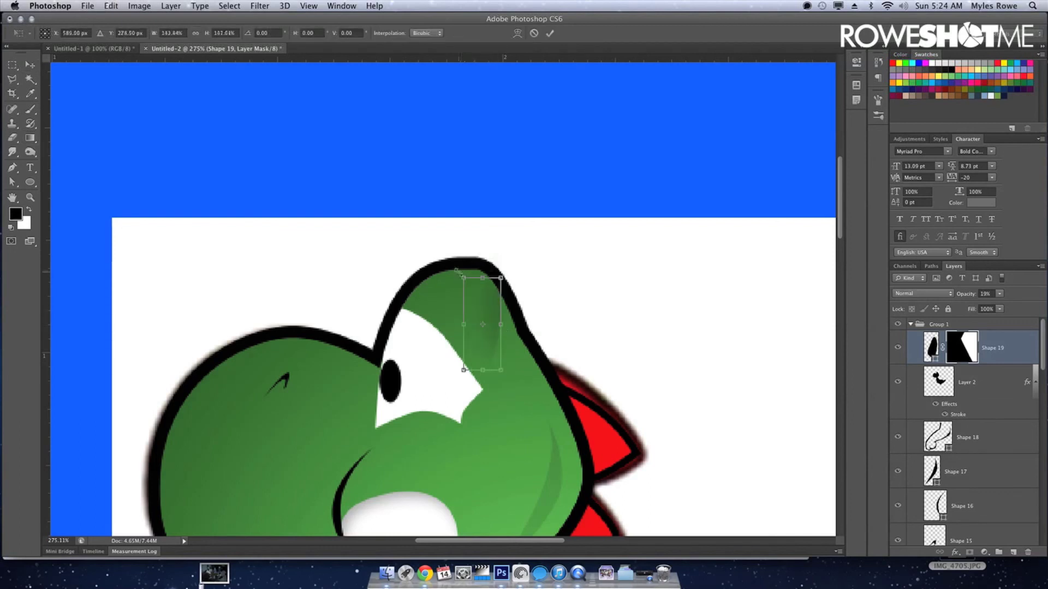
key(Return)
drag(498, 306, 499, 309)
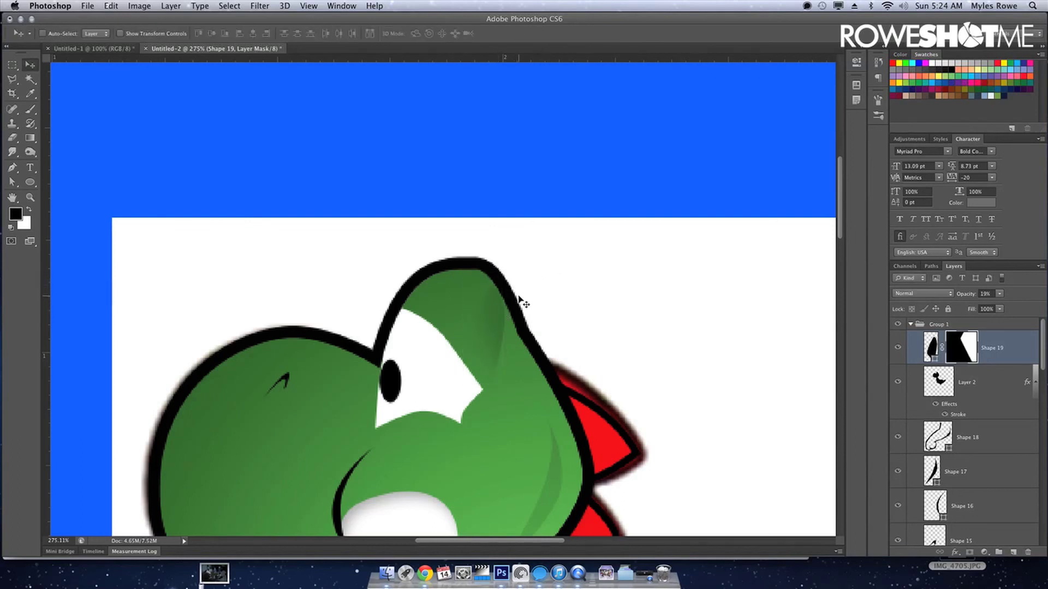
key(ctrl+j)
key(ctrl+z)
drag(963, 295, 974, 295)
Try a 47 px soft brush on the mask, then fit the whole image on screen.
key(b)
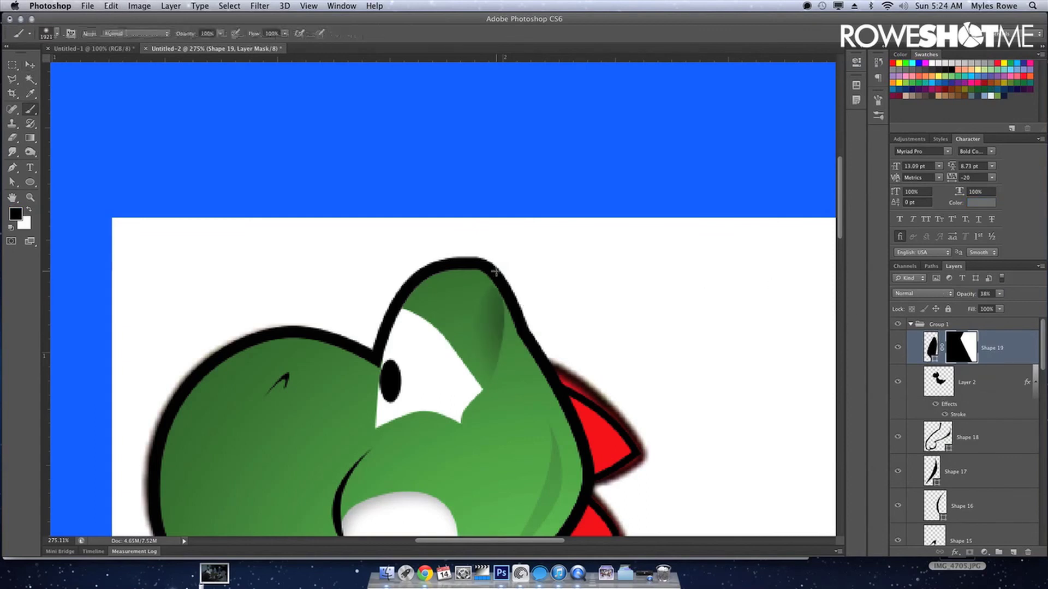
click(484, 297)
key(ctrl+z)
right_click(493, 302)
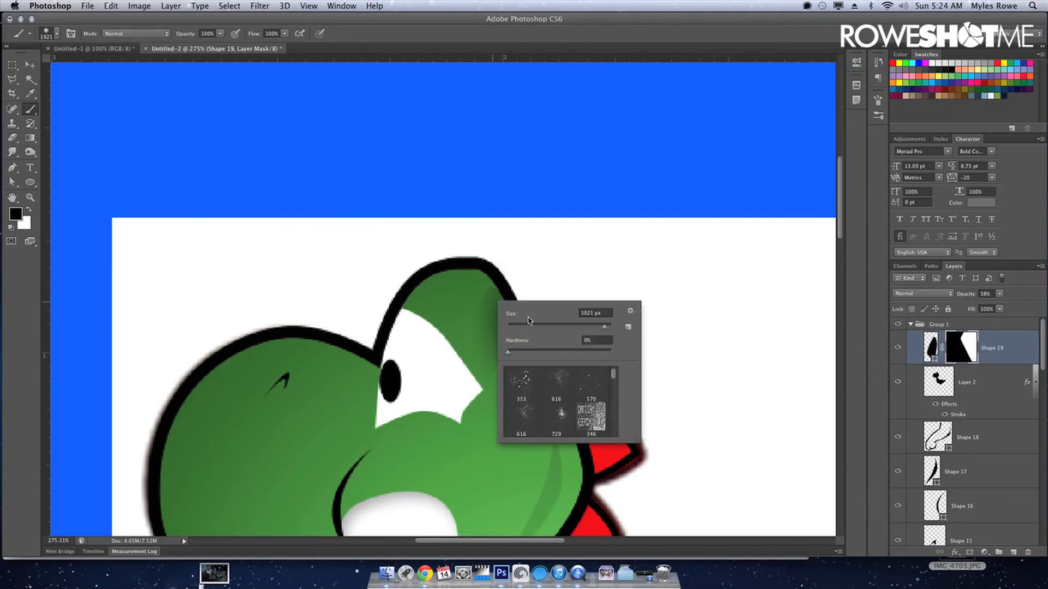
click(533, 326)
key(bracketleft)
key(bracketleft)
key(bracketleft)
key(Return)
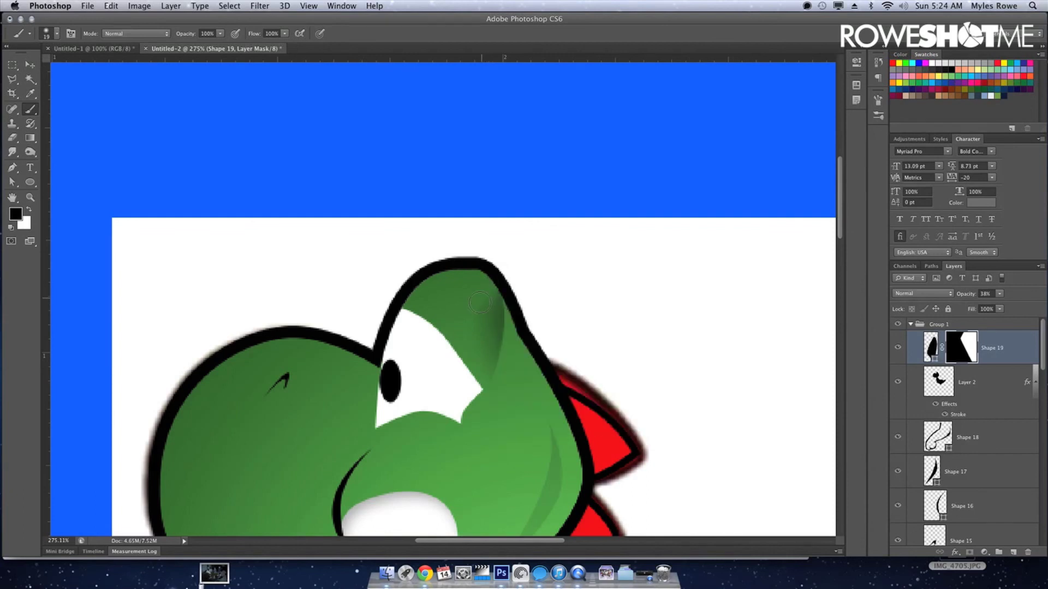
key(v)
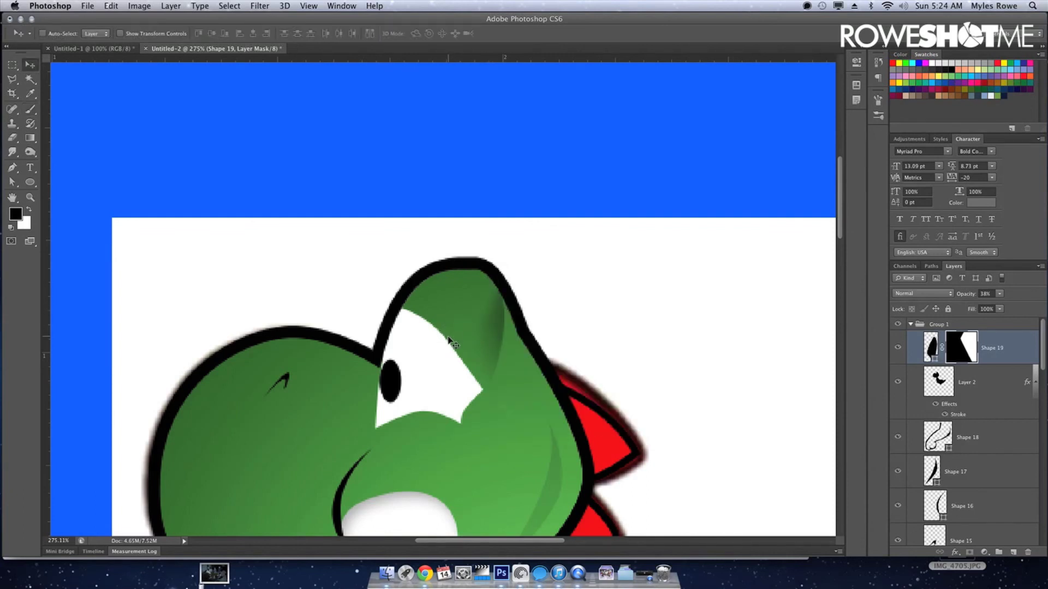
key(ctrl+0)
key(ctrl+z)
key(ctrl+z)
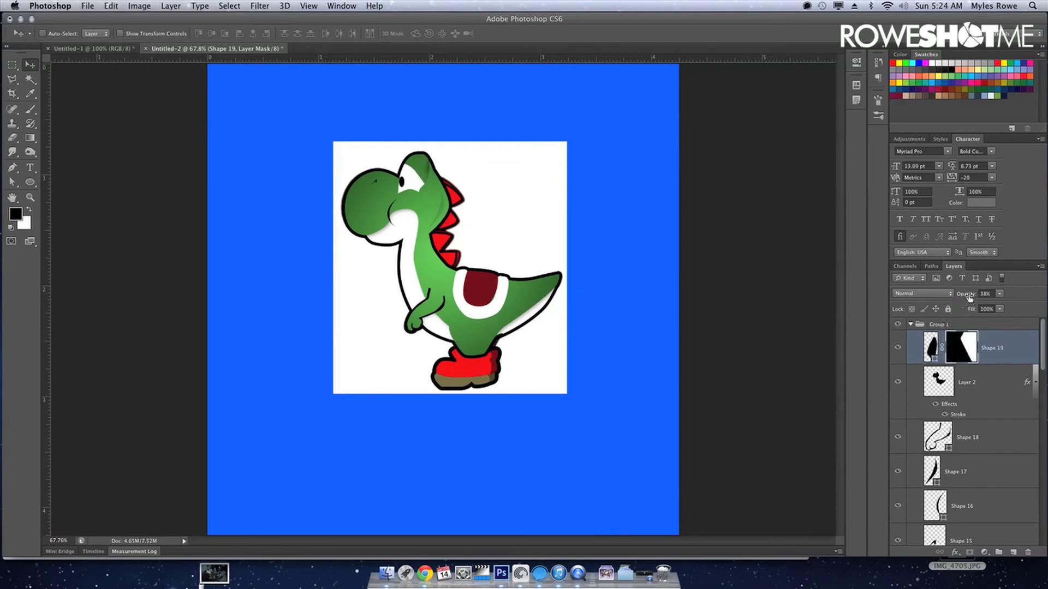
Lower the shading fill to 56%, then draw Shape 20 on the neck and fade it.
drag(971, 311, 948, 310)
click(897, 324)
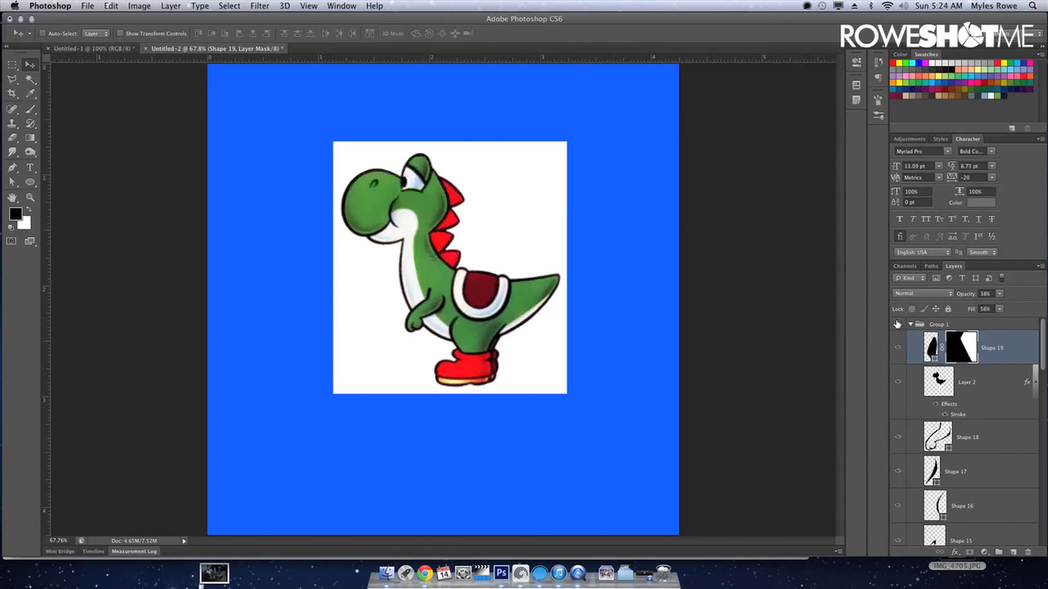
click(897, 324)
key(p)
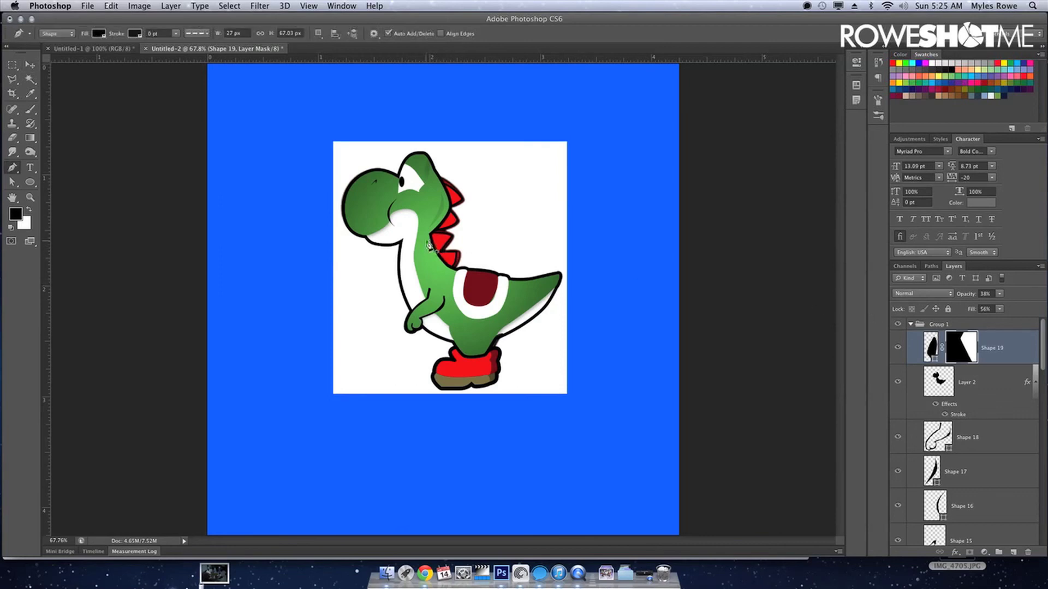
click(427, 243)
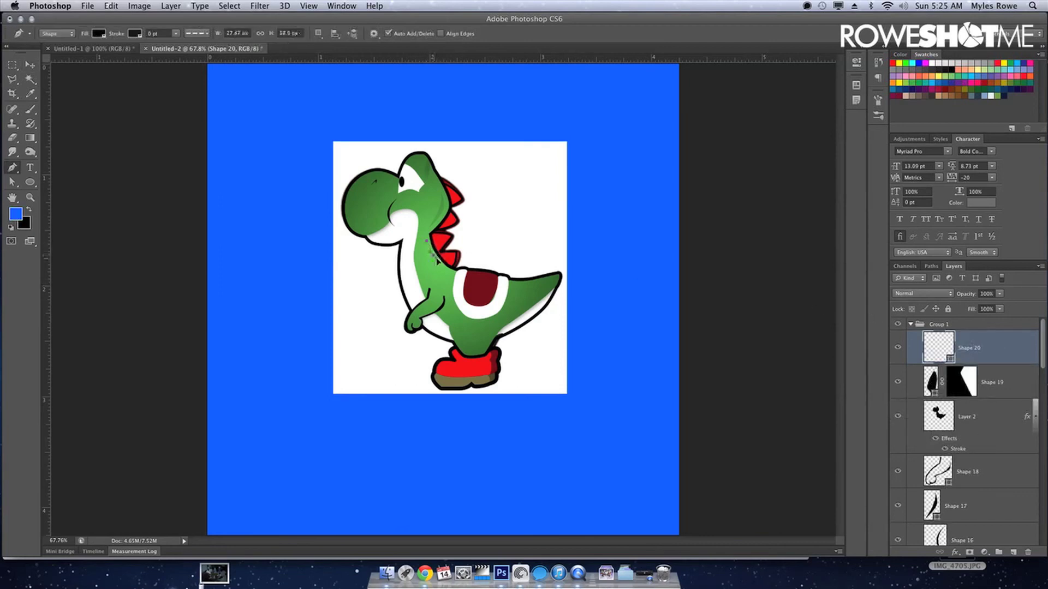
click(438, 265)
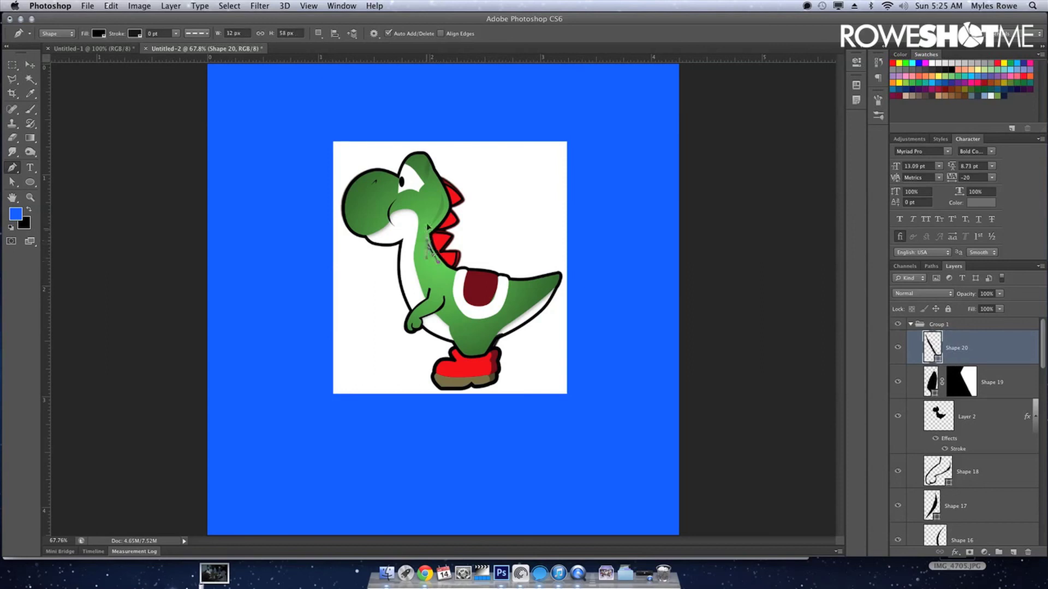
key(Return)
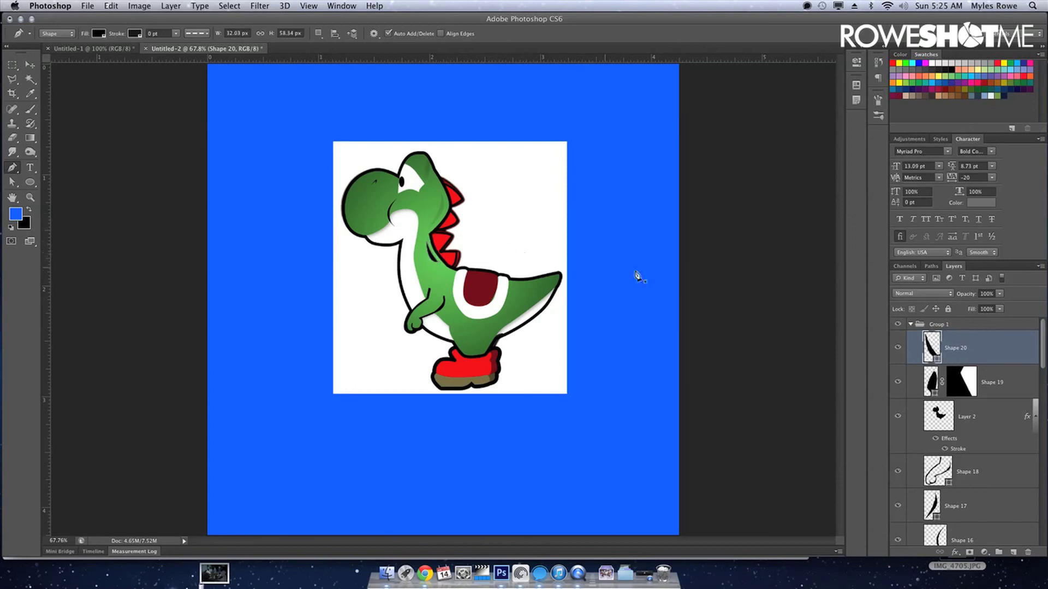
drag(971, 297, 931, 300)
drag(969, 307, 964, 315)
click(897, 325)
click(897, 325)
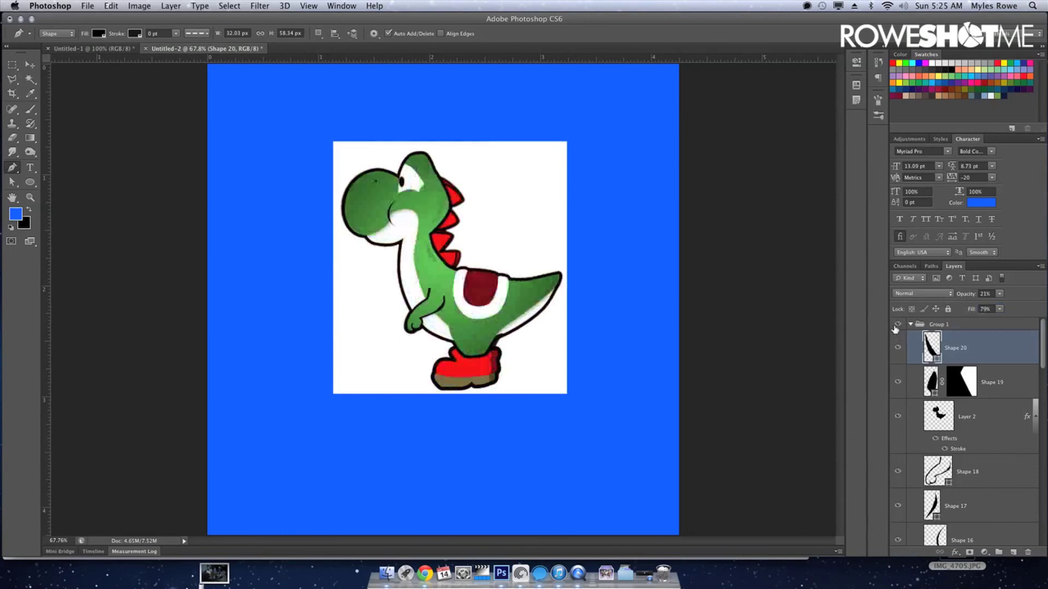
Draw Shape 21 as a shadow at the tail tip and set it to 28% opacity.
click(555, 280)
drag(554, 289, 535, 302)
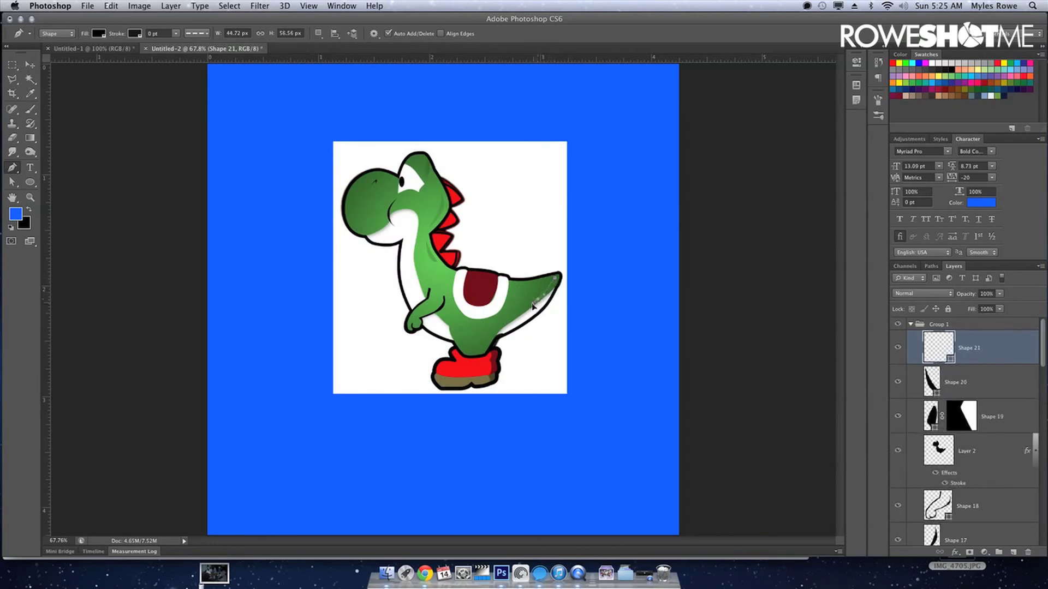
drag(555, 281, 556, 264)
click(560, 270)
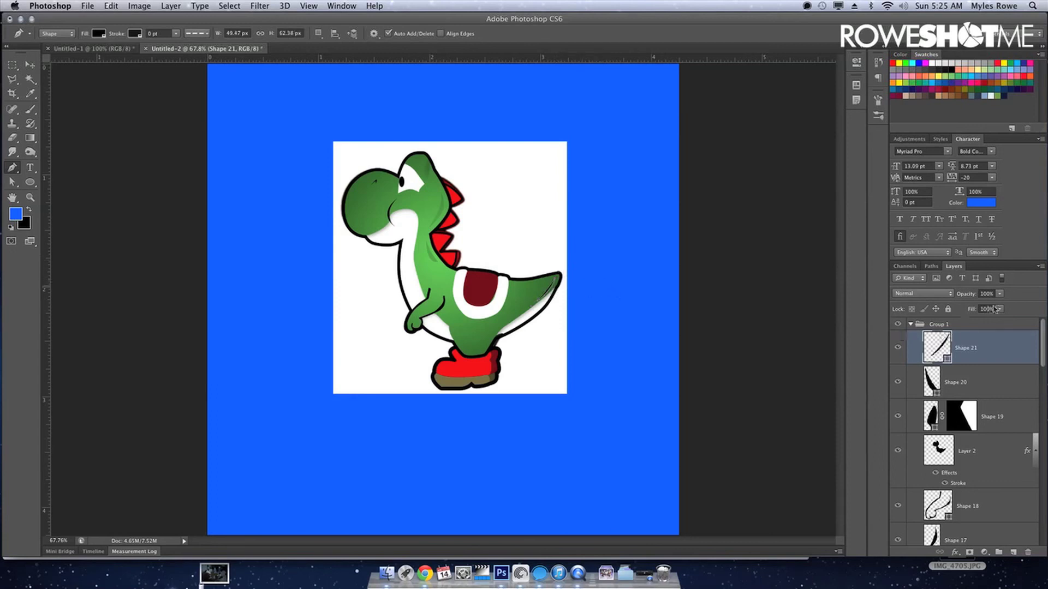
drag(962, 295, 966, 307)
Check against the original, then start Shape 22's shadow path beside the arm.
click(898, 326)
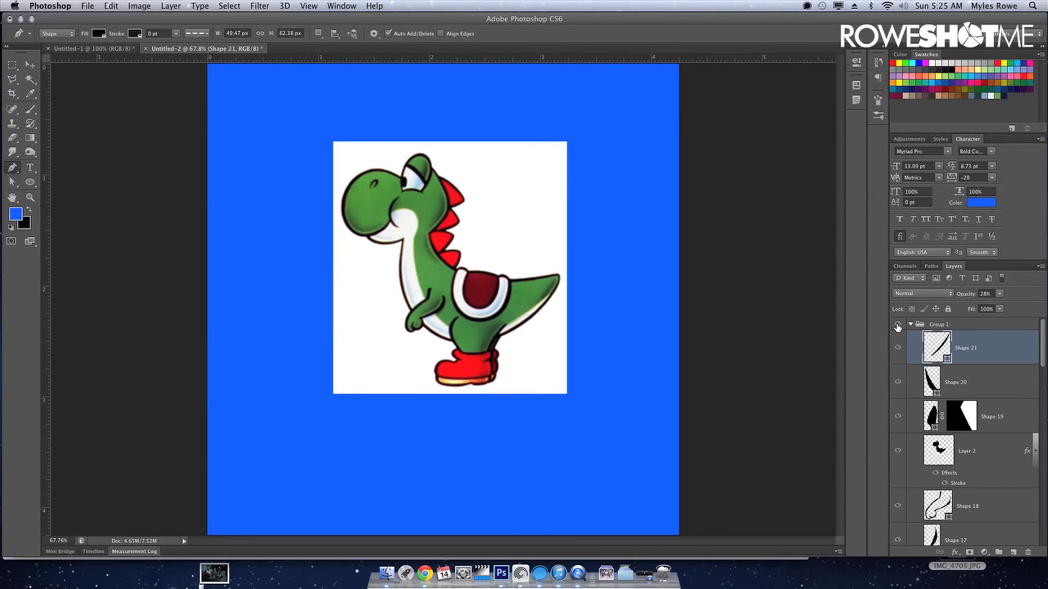
click(898, 325)
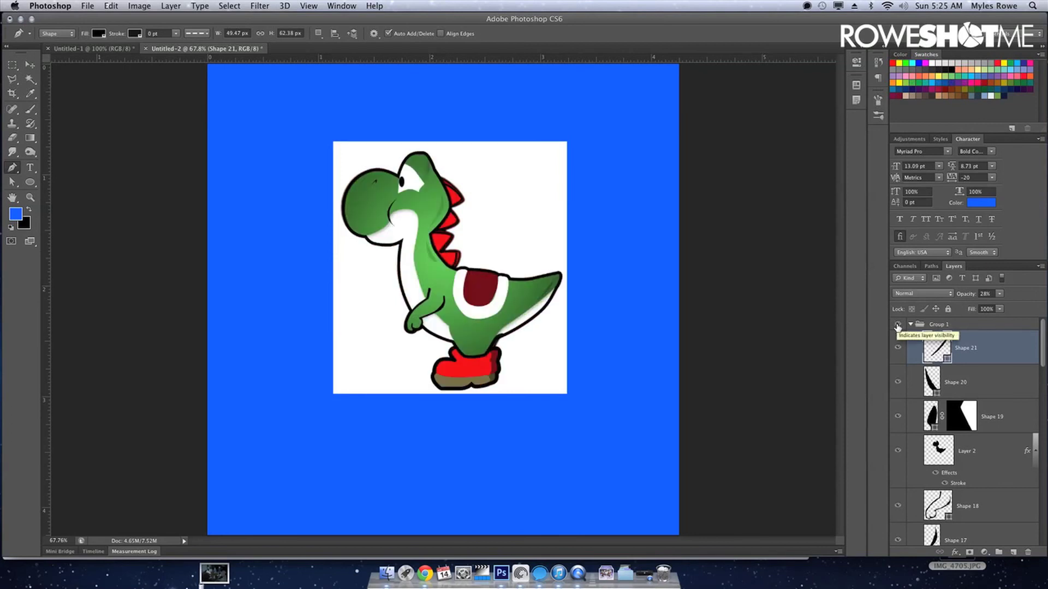
click(898, 325)
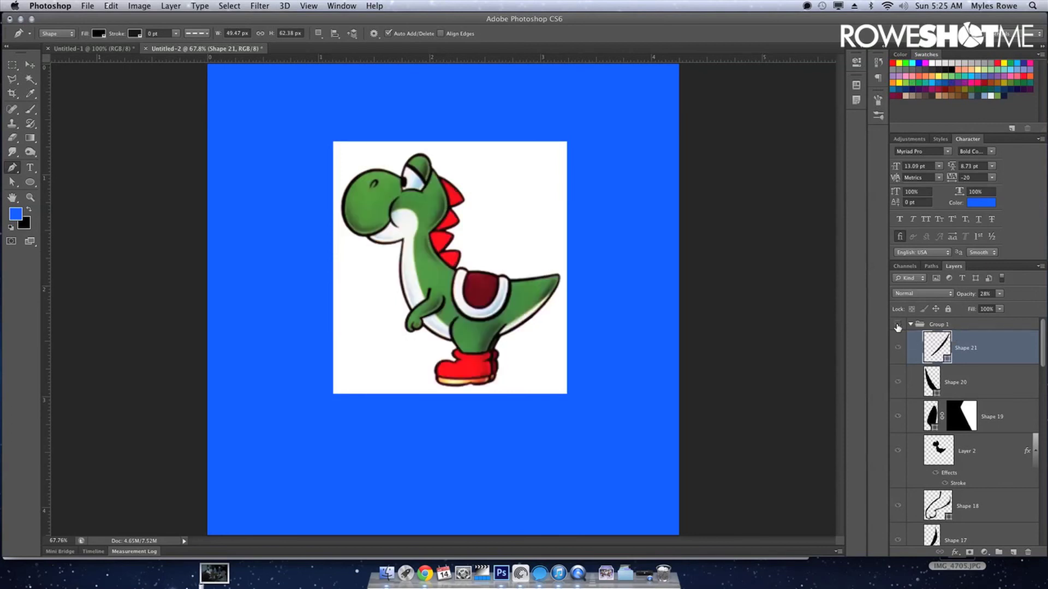
click(898, 326)
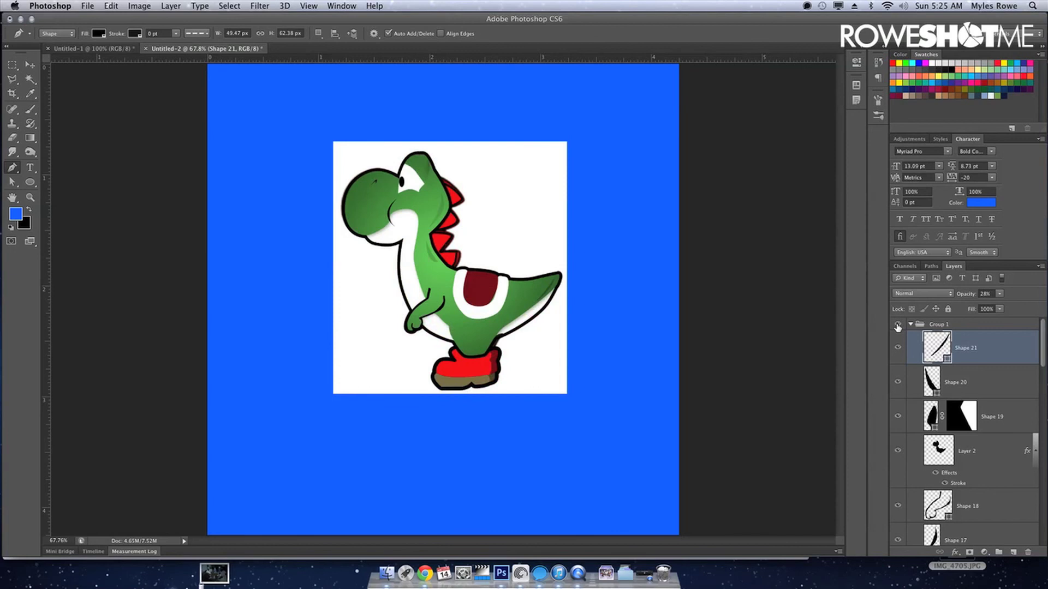
click(440, 301)
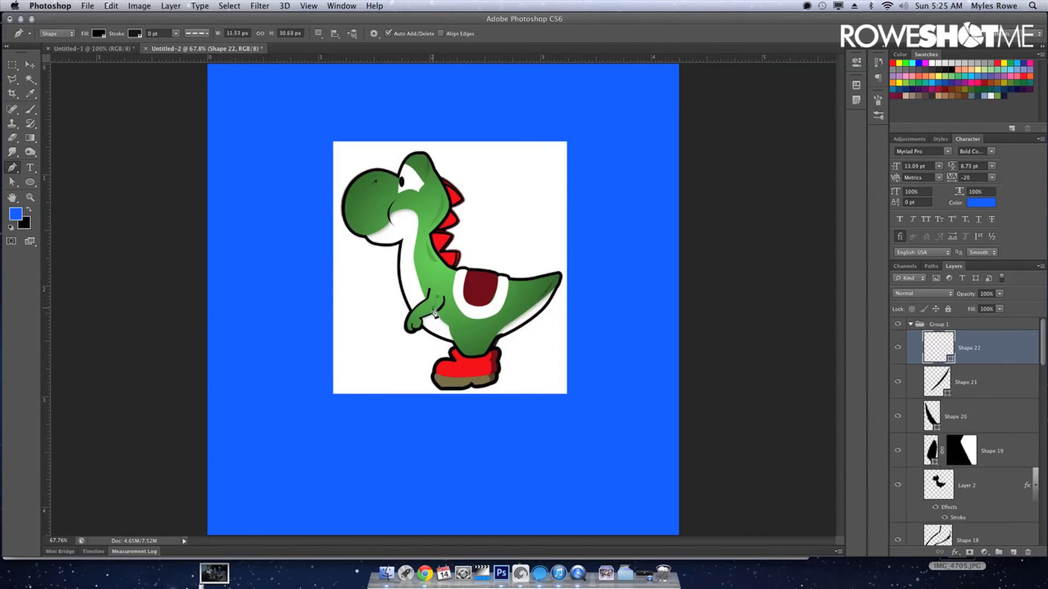
click(441, 299)
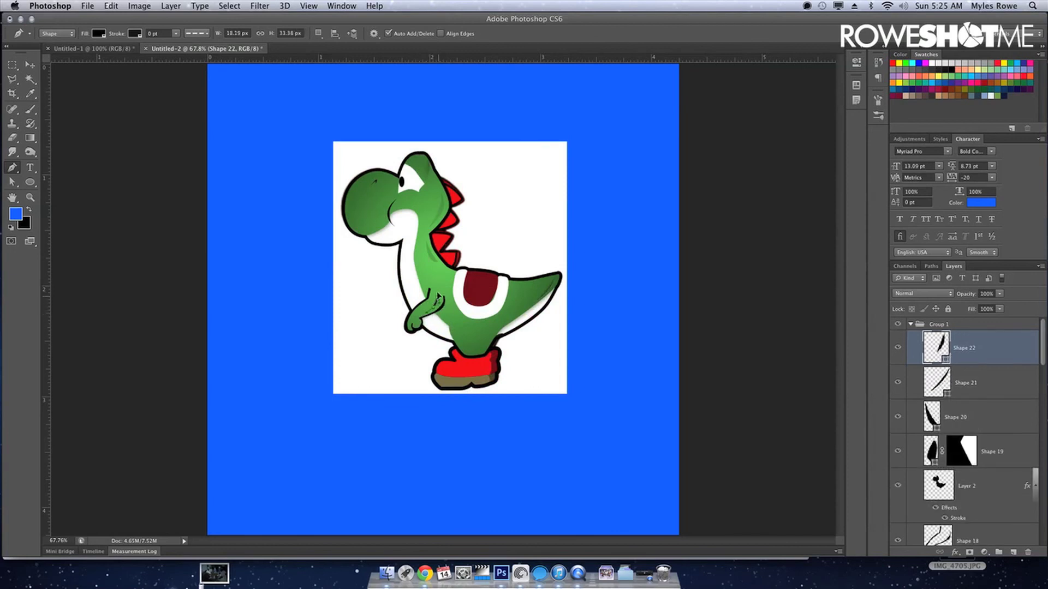
click(440, 284)
Zoom in and replace the arm shadow's last anchor with a curved point.
scroll(442, 289, down, 1)
scroll(442, 289, up, 1)
scroll(442, 289, up, 1)
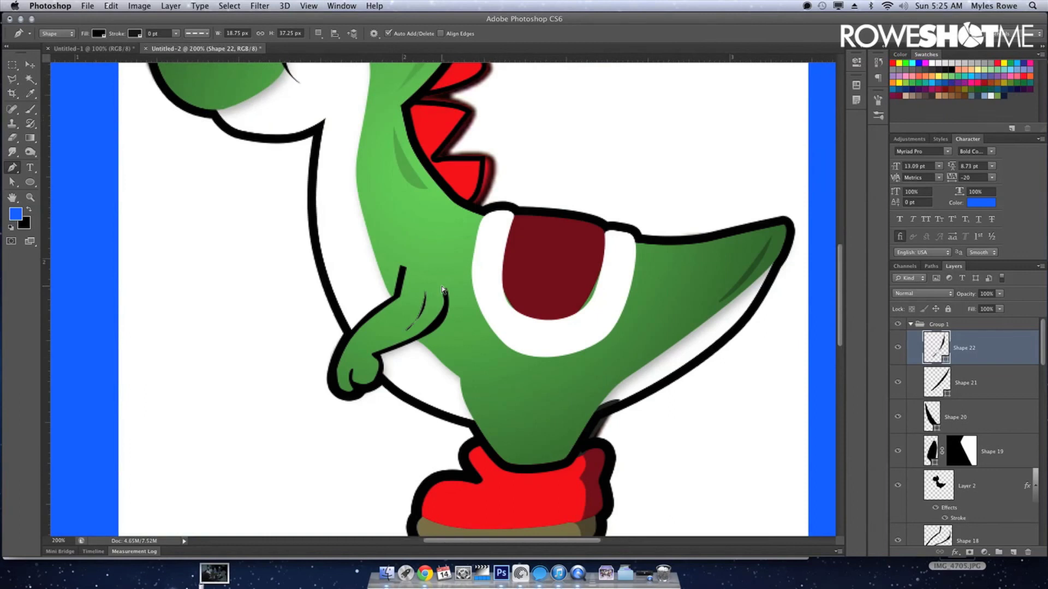
key(ctrl+z)
drag(426, 295, 424, 282)
Set Shape 22's opacity to 20% and fit the whole image on screen.
key(v)
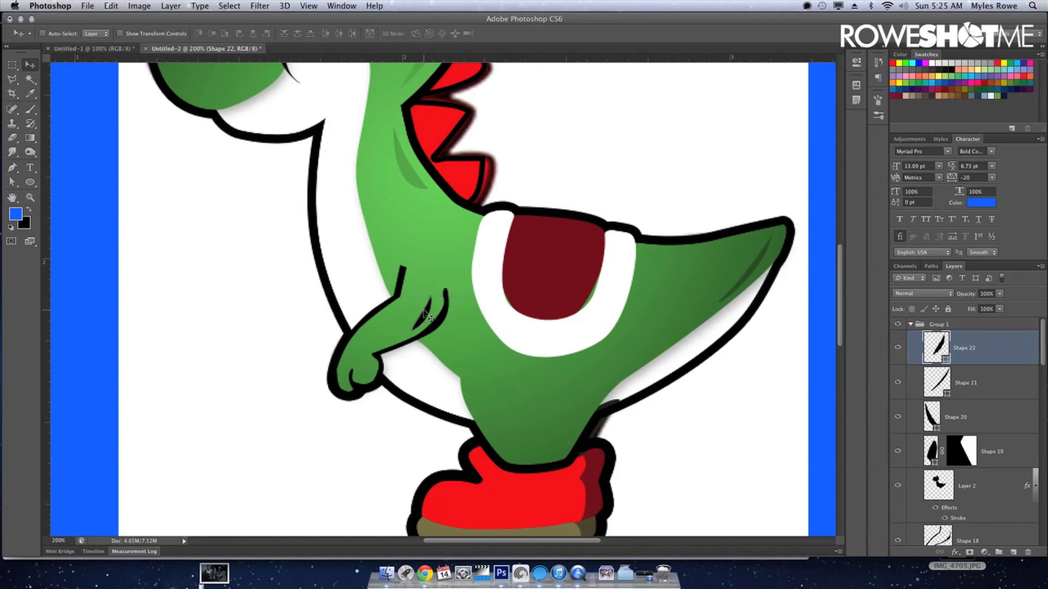
click(991, 293)
text(10)
key(Return)
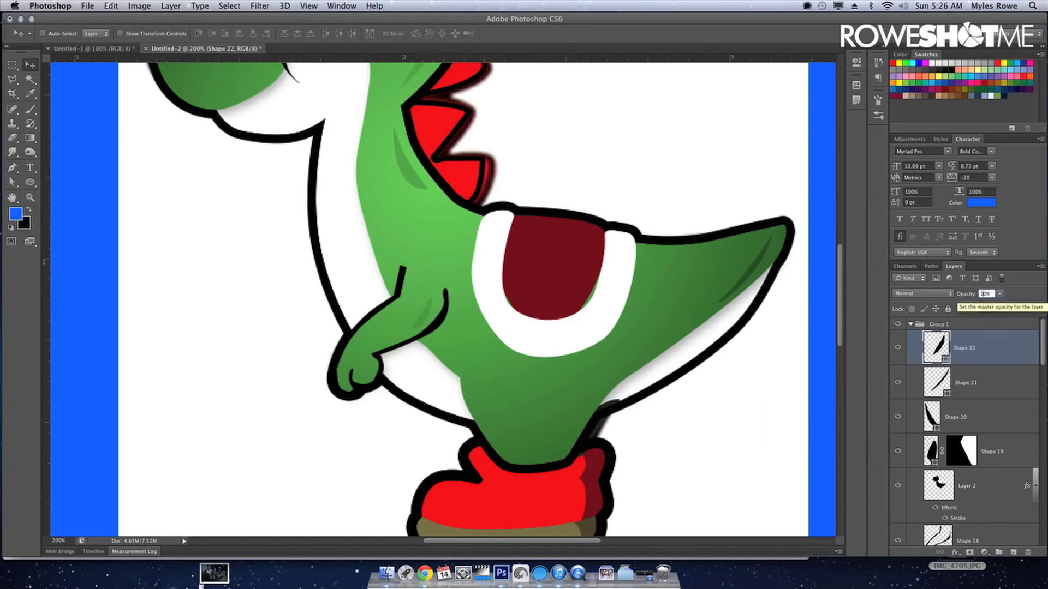
text(20)
key(Return)
click(739, 174)
key(super+0)
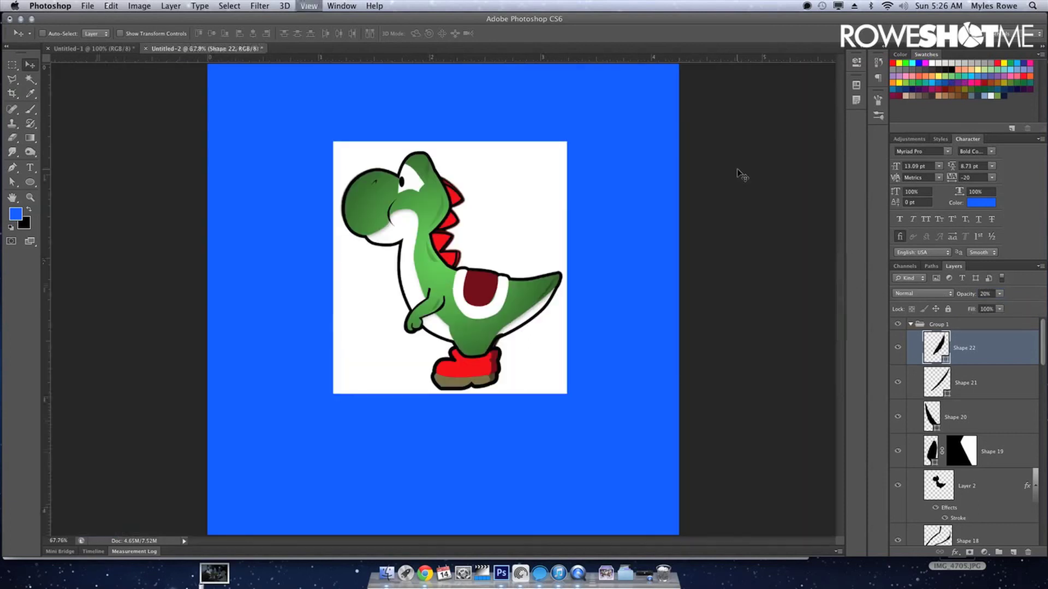
super+click(496, 176)
Delete the original Yoshi image layer and select the Shape 3 saddle layer.
scroll(903, 424, down, 2)
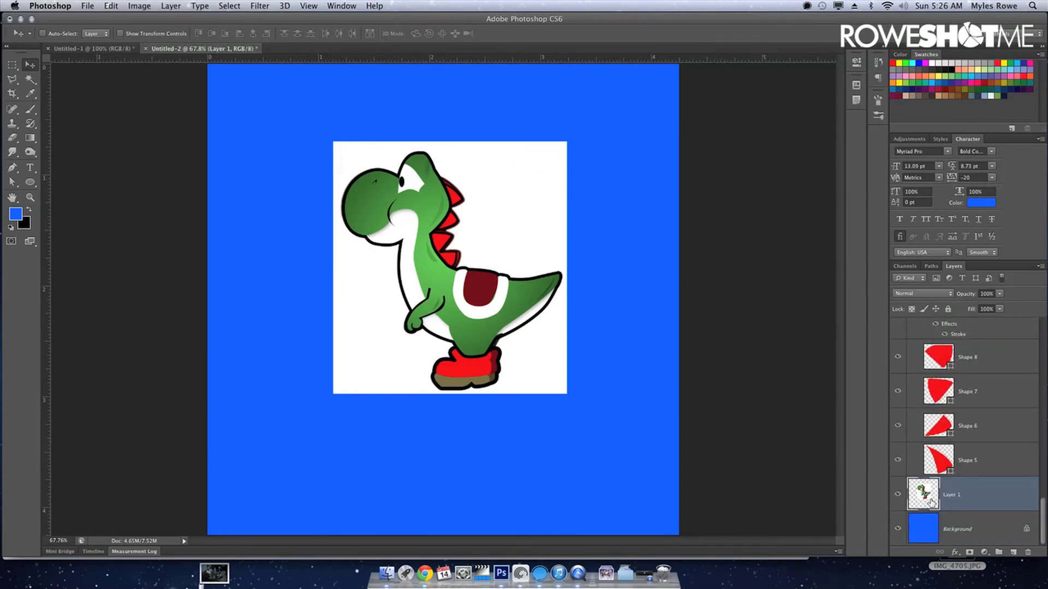
key(Delete)
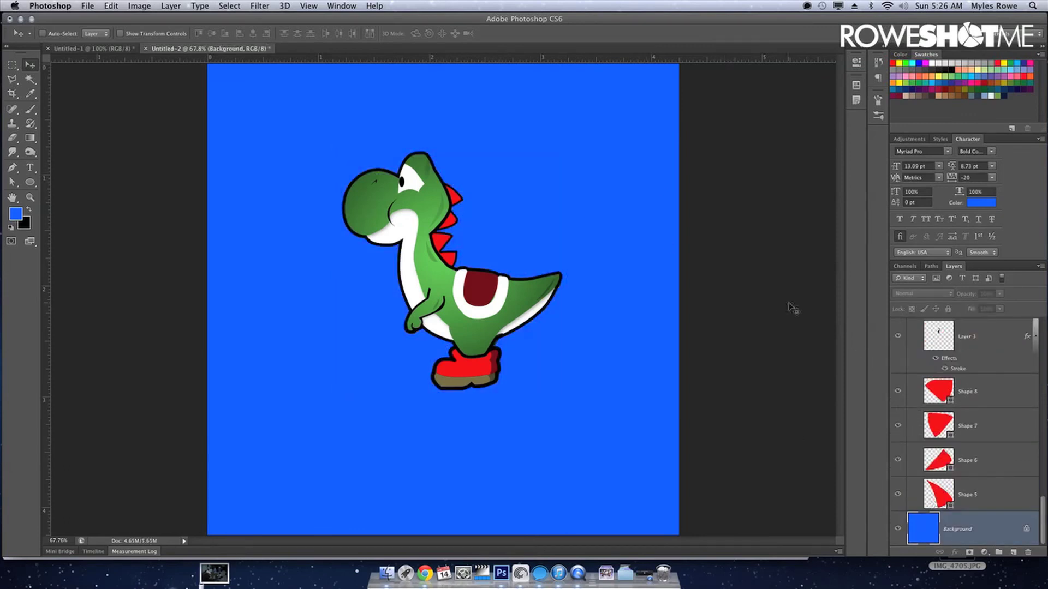
super+click(499, 303)
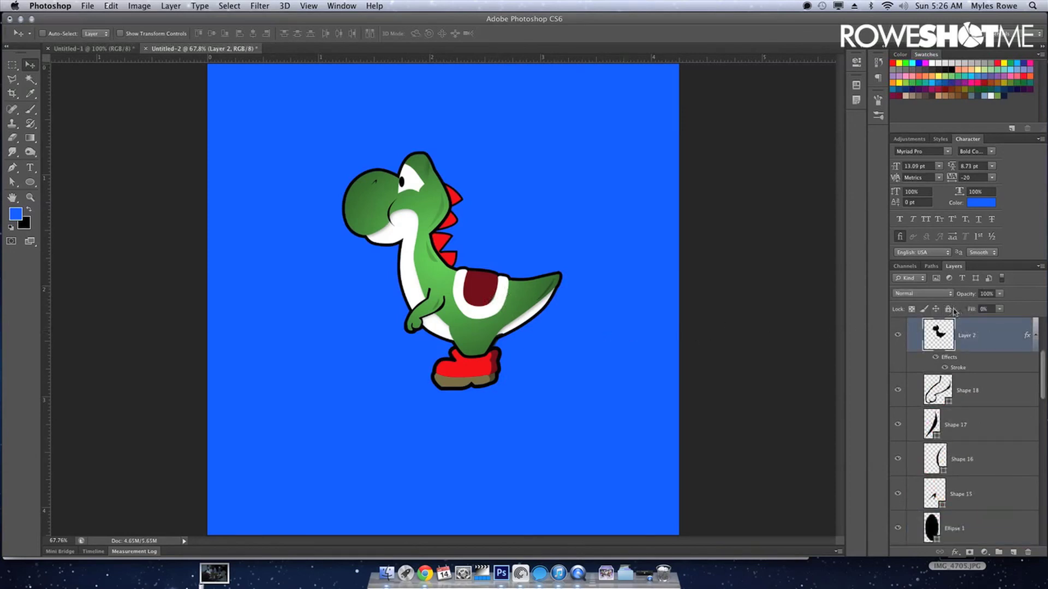
super+click(500, 305)
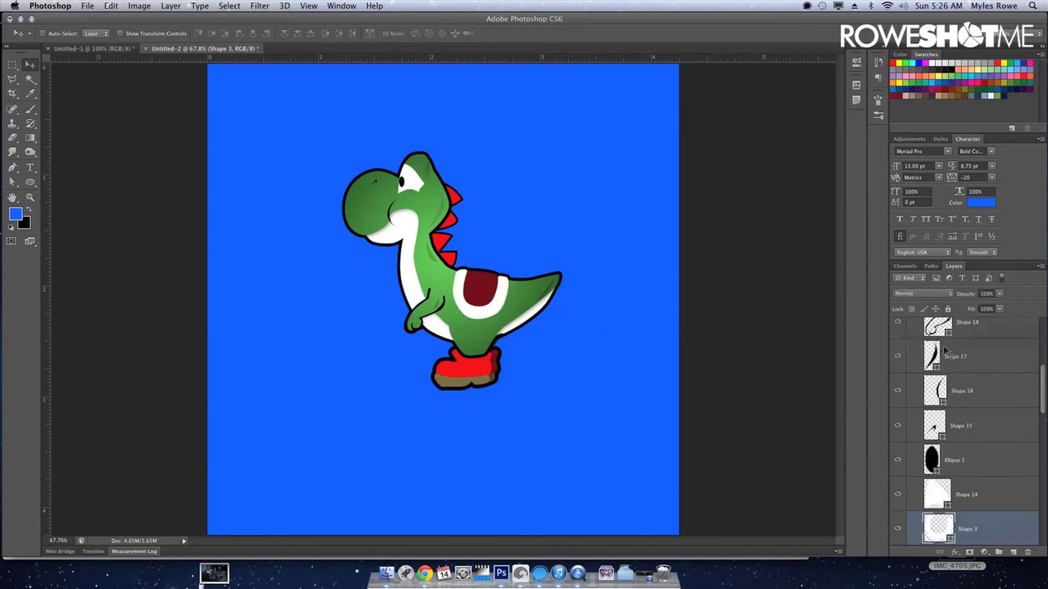
right_click(993, 526)
click(1002, 527)
Fill a new layer black from the saddle selection and paste the white-stroke layer style.
super+click(948, 529)
key(super+shift+n)
key(Return)
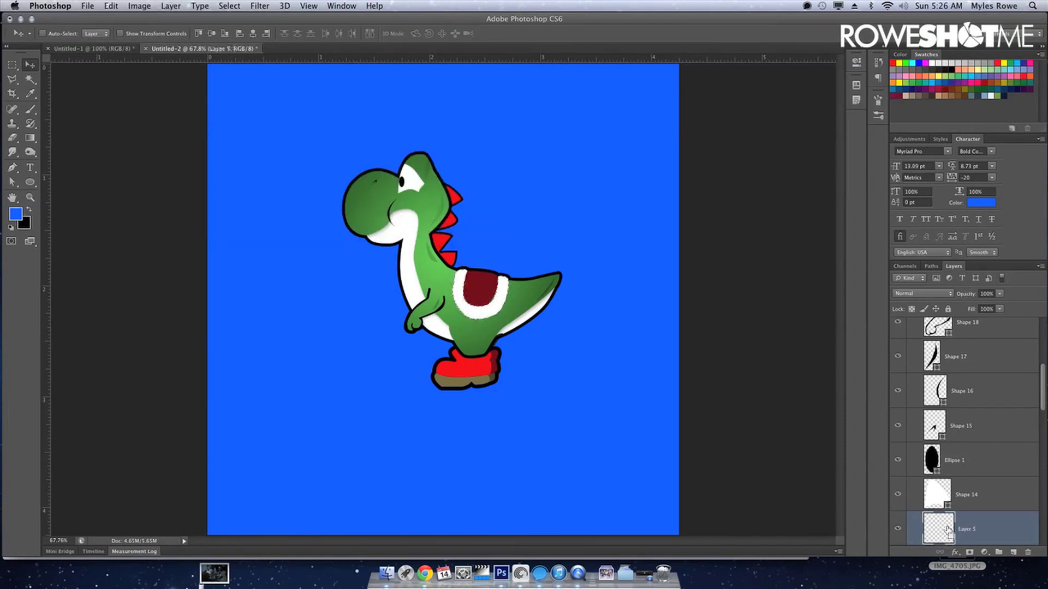
key(super+BackSpace)
key(super+d)
right_click(1000, 537)
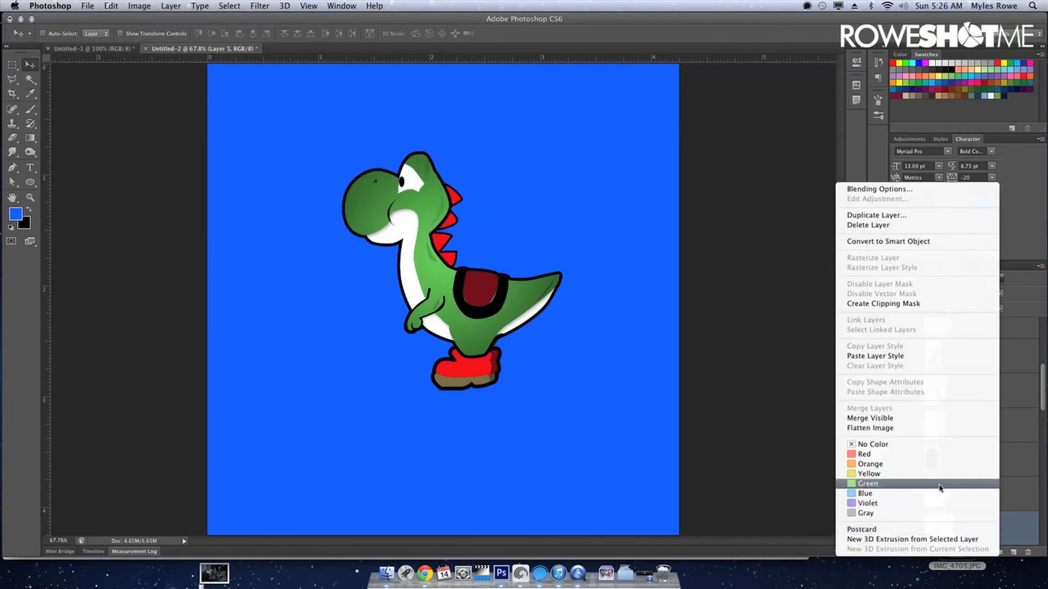
click(885, 358)
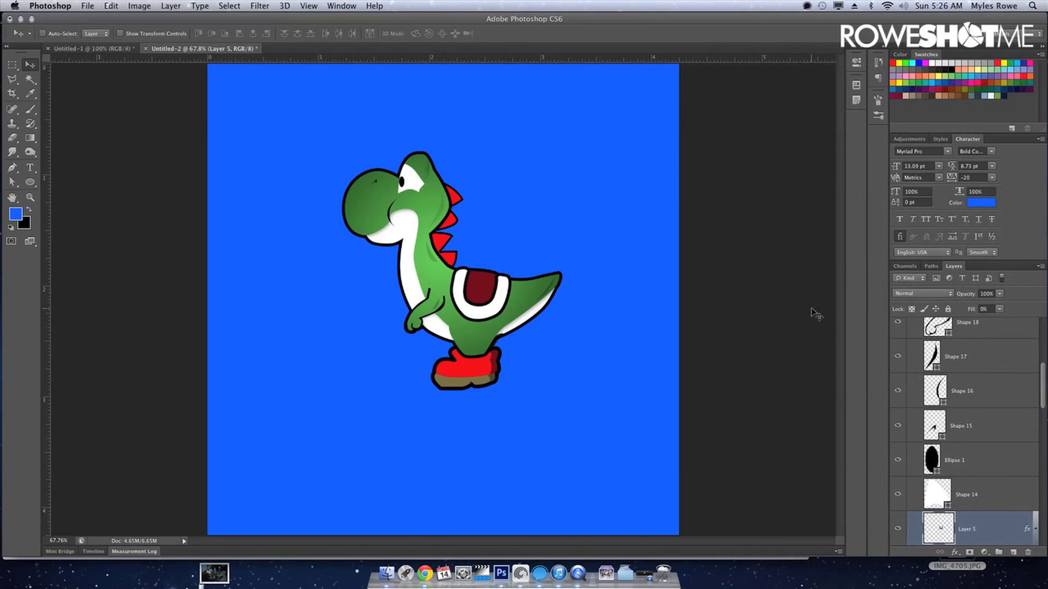
Unlock Layer 2 inside Group 1, then duplicate Group 1 as Group 1 copy.
scroll(1005, 355, up, 2)
scroll(1004, 354, up, 3)
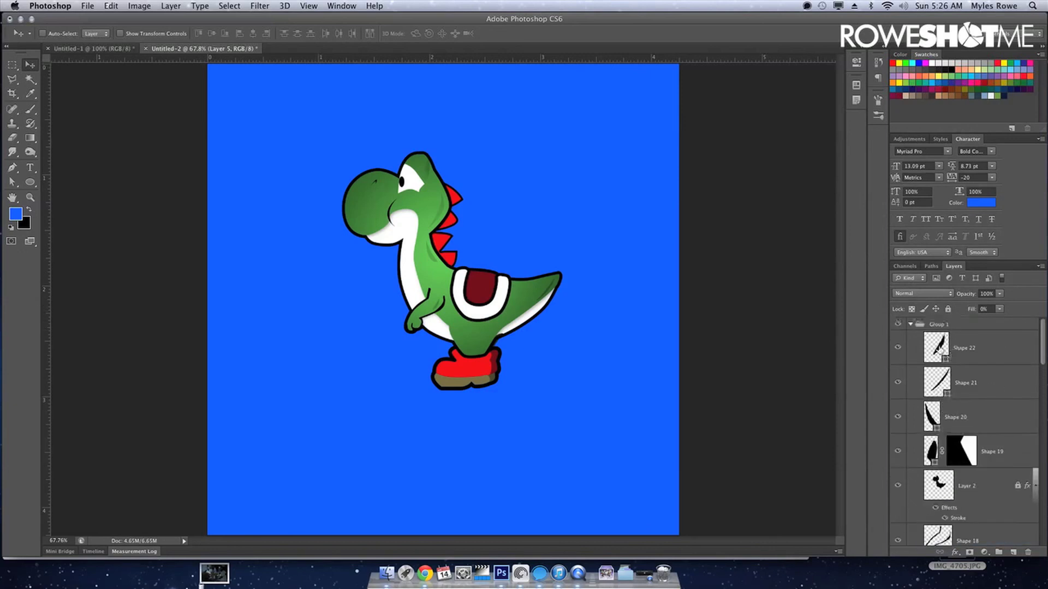
click(910, 324)
click(897, 325)
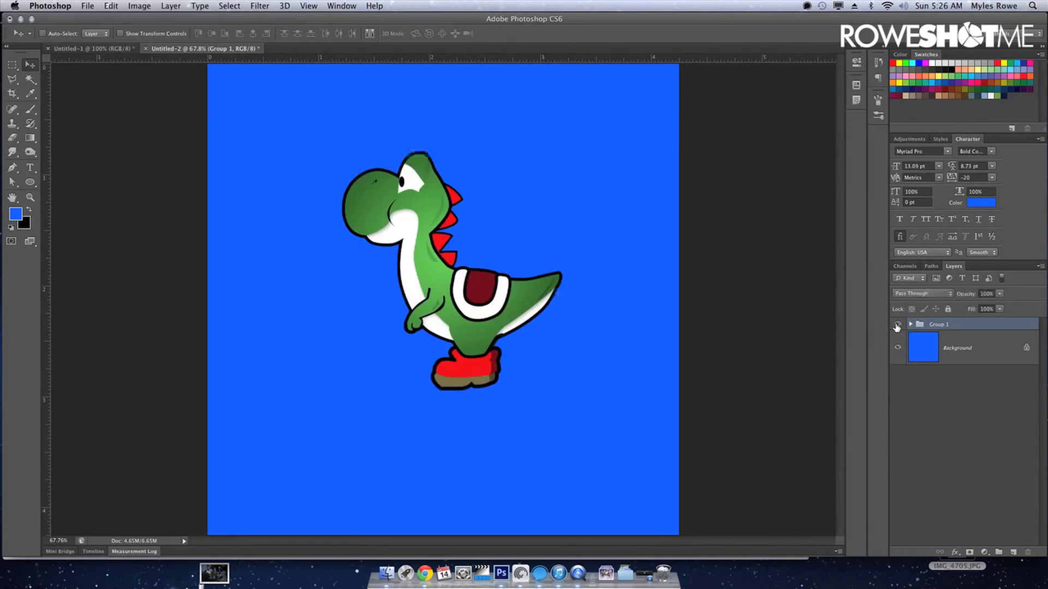
key(Right)
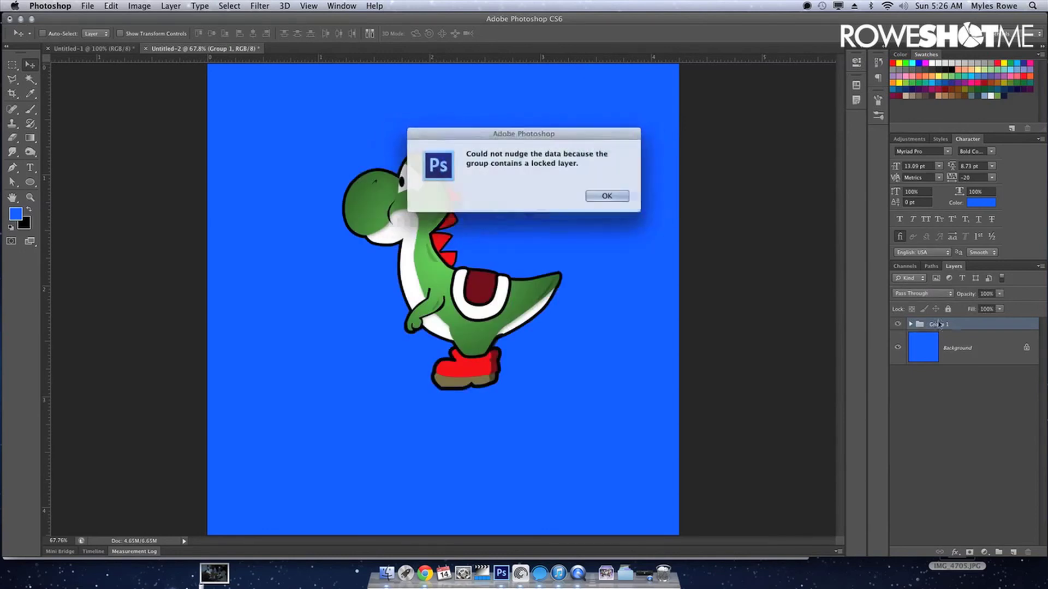
click(606, 198)
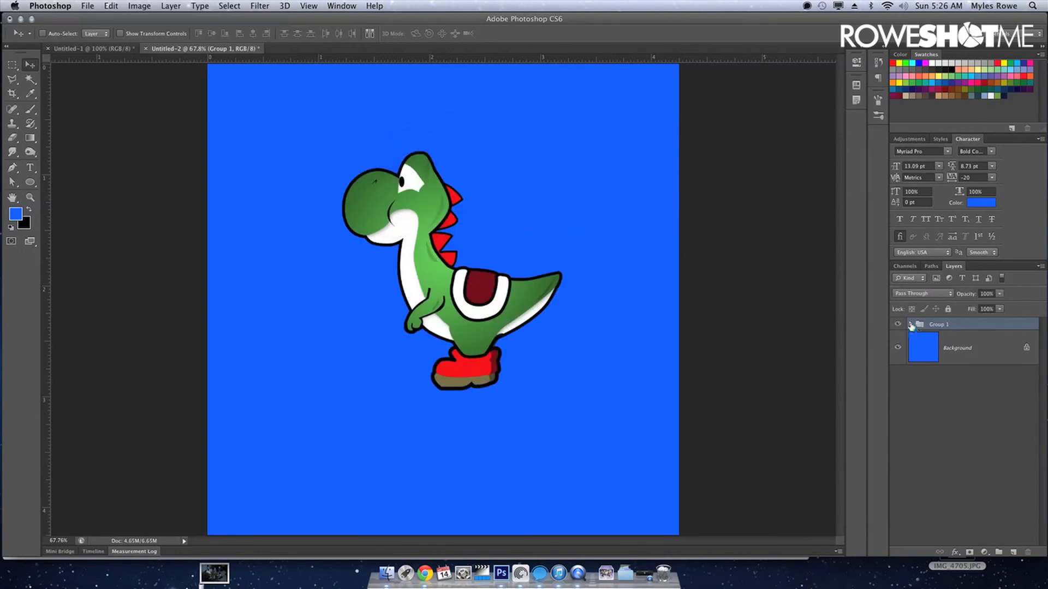
click(910, 326)
scroll(1016, 387, down, 1)
click(996, 469)
click(948, 309)
scroll(922, 333, up, 1)
click(913, 327)
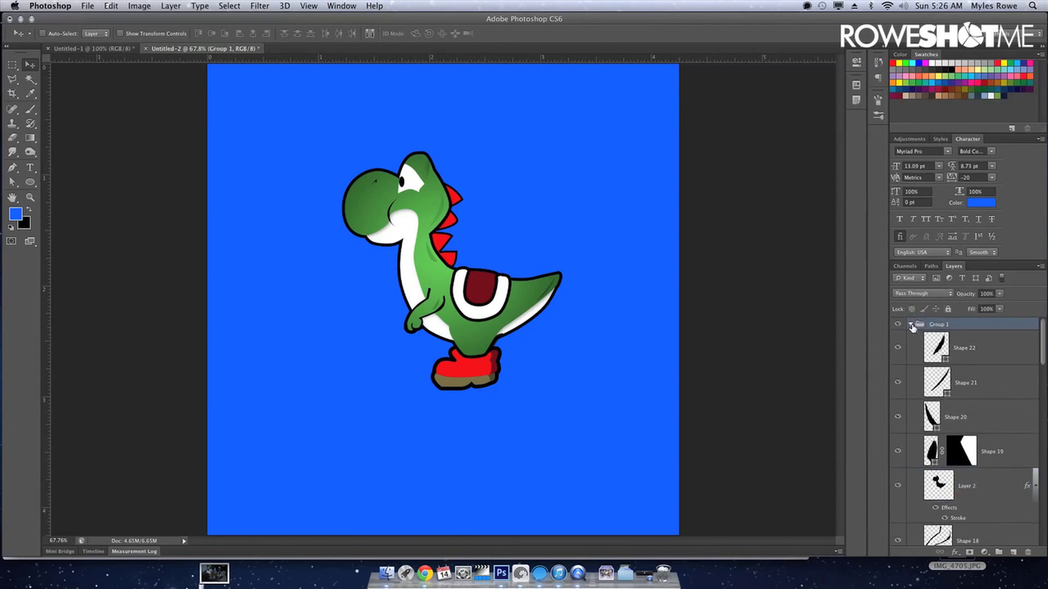
key(ctrl+j)
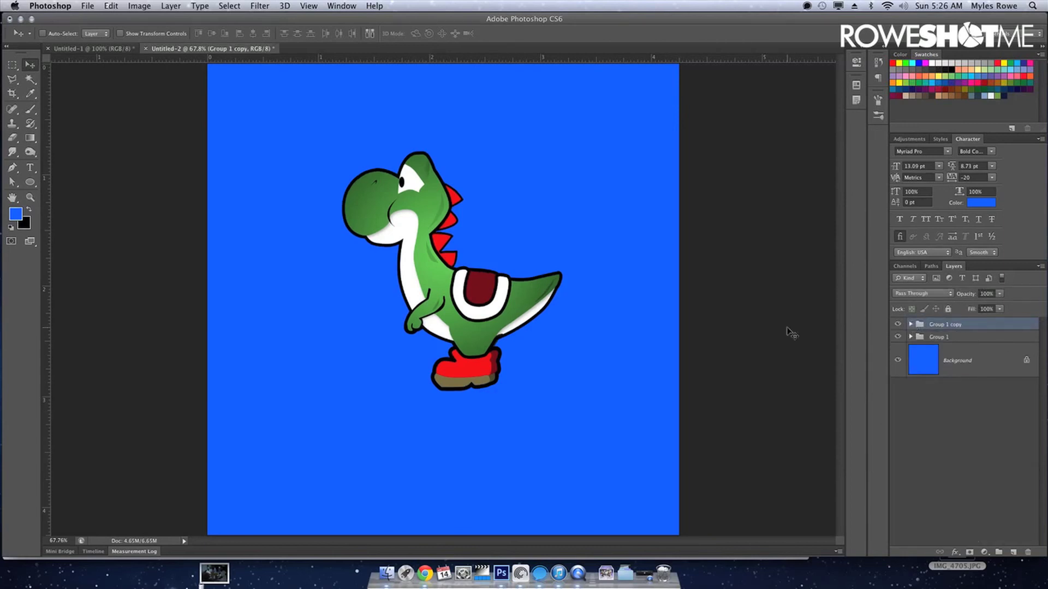
Shrink the Group 1 copy to about 72% behind the original Yoshi, then delete it.
drag(487, 274, 512, 273)
key(ctrl+bracketleft)
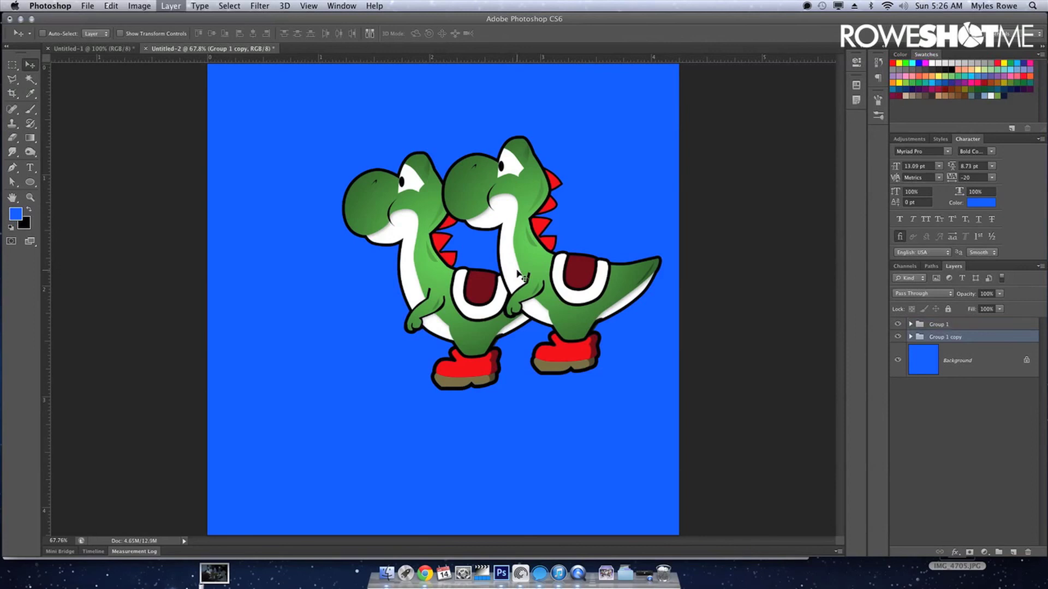
key(ctrl+t)
drag(659, 372, 602, 304)
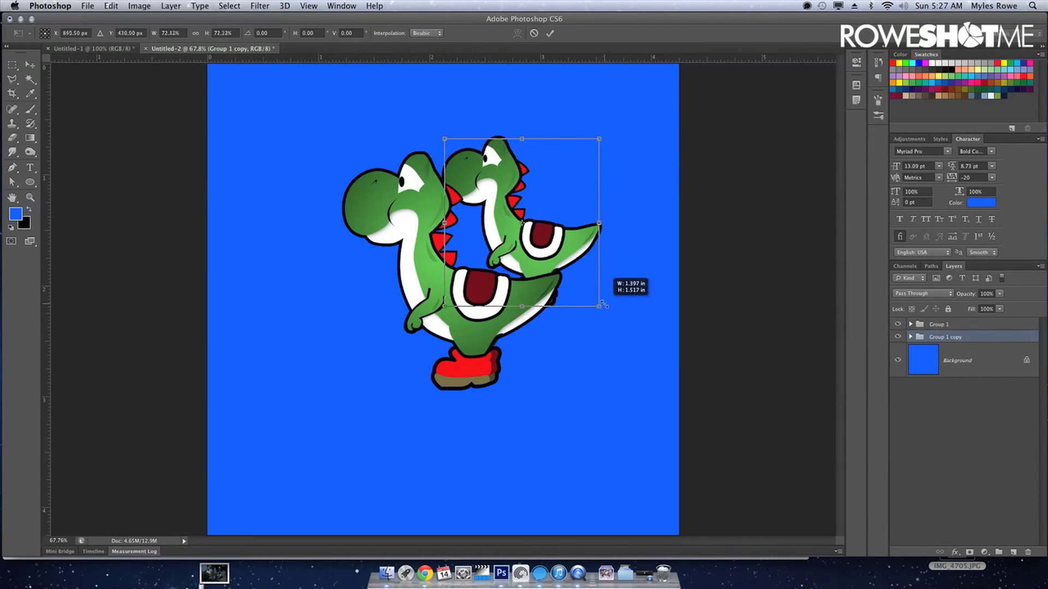
key(Return)
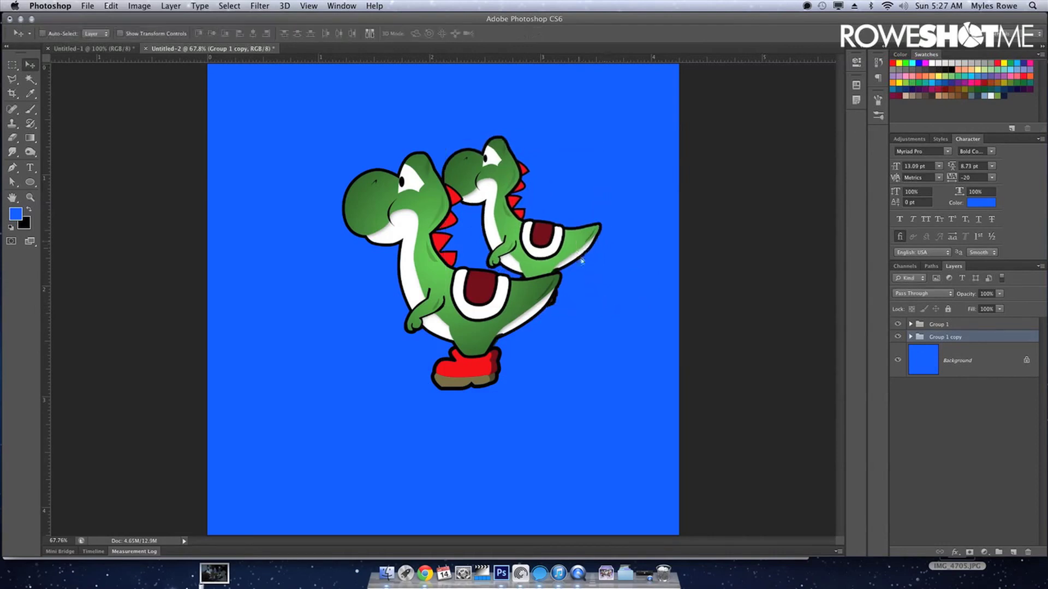
drag(583, 265, 600, 257)
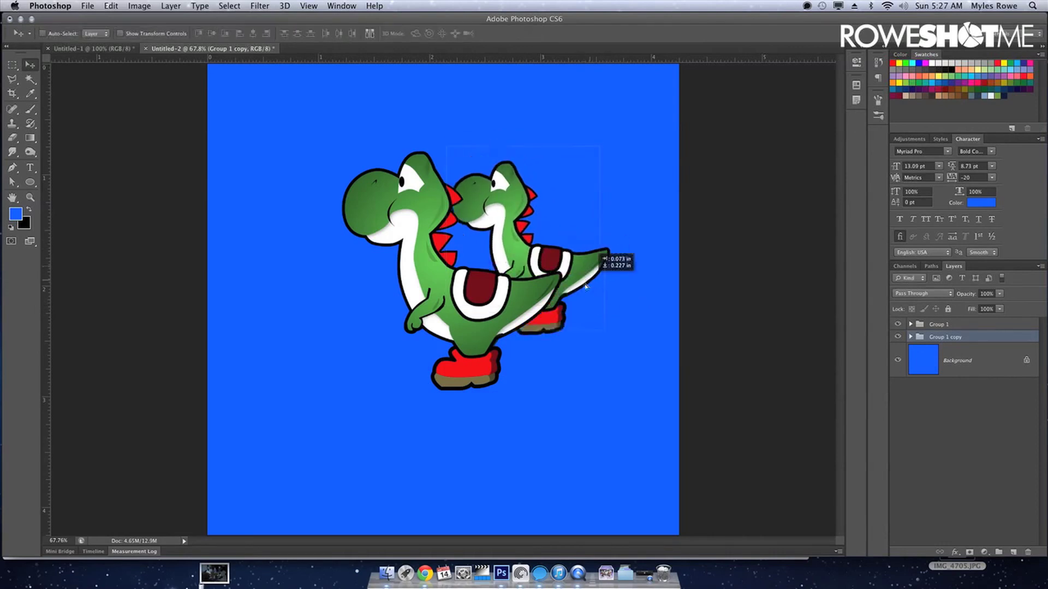
drag(582, 297, 580, 305)
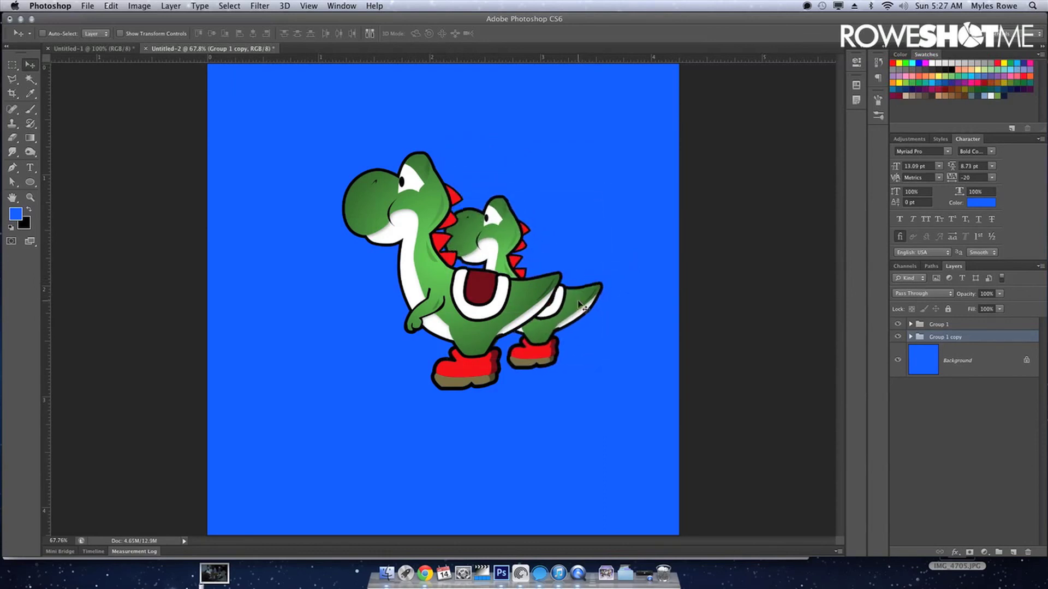
key(Delete)
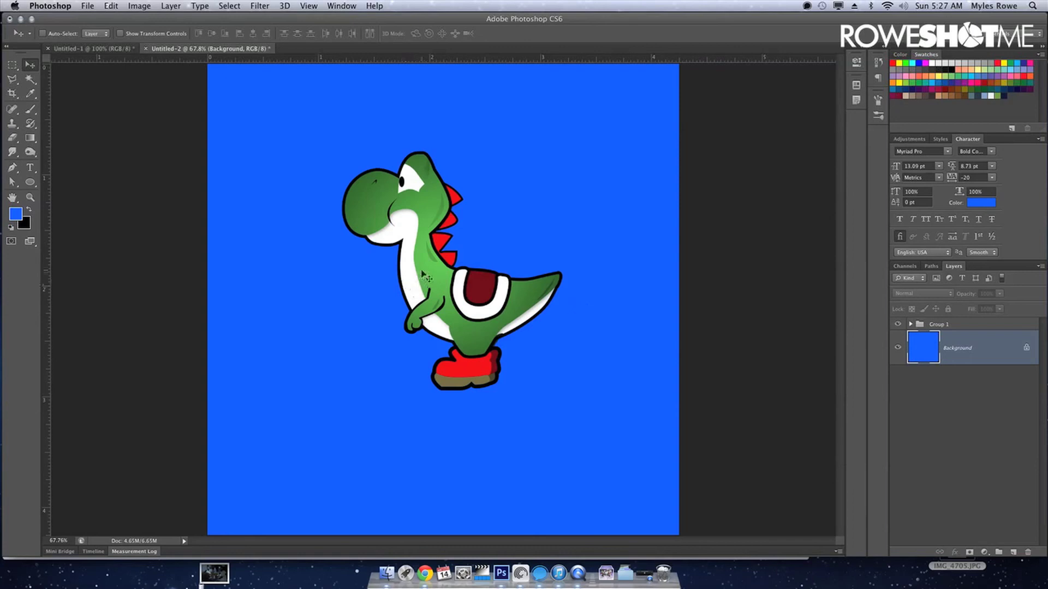
Change Shape 1's body fill from green to bright blue #009cff in the Color Picker.
ctrl+click(425, 277)
scroll(977, 486, down, 5)
scroll(977, 485, down, 5)
scroll(977, 486, down, 5)
click(983, 487)
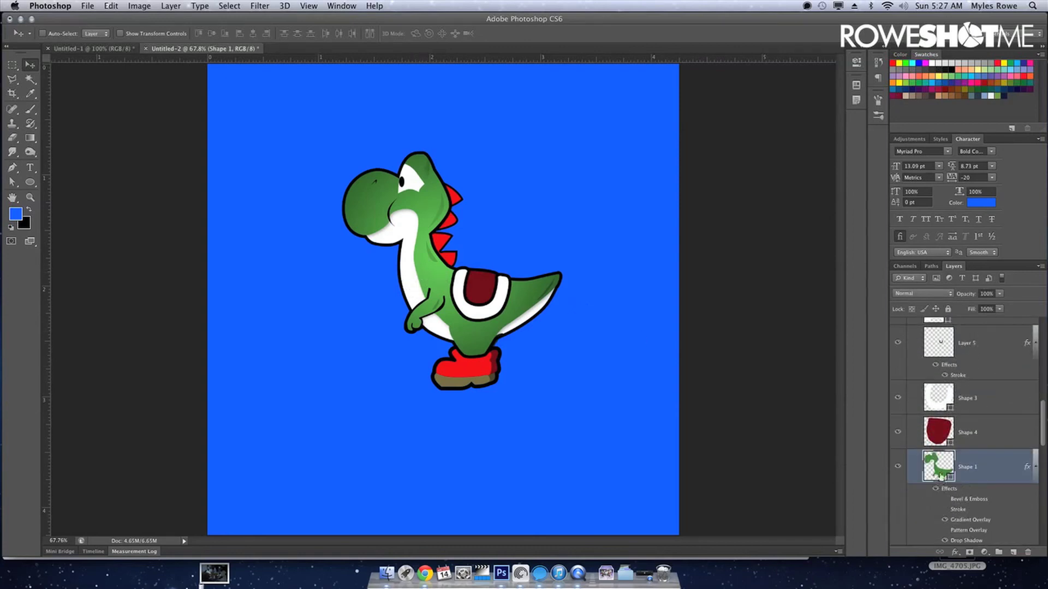
double_click(940, 469)
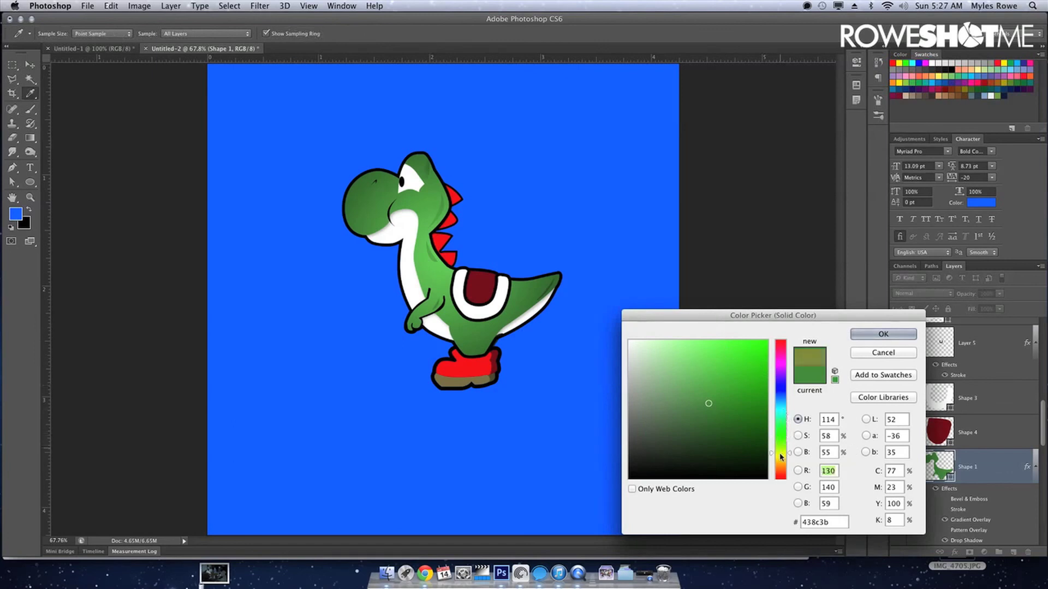
drag(782, 435, 782, 457)
drag(754, 382, 766, 353)
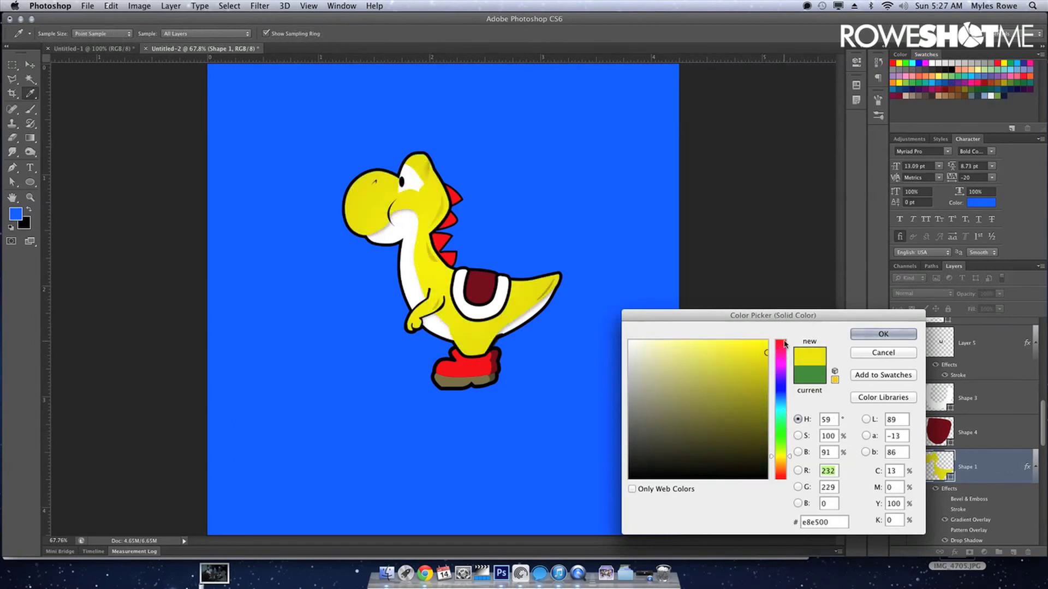
drag(743, 364, 791, 376)
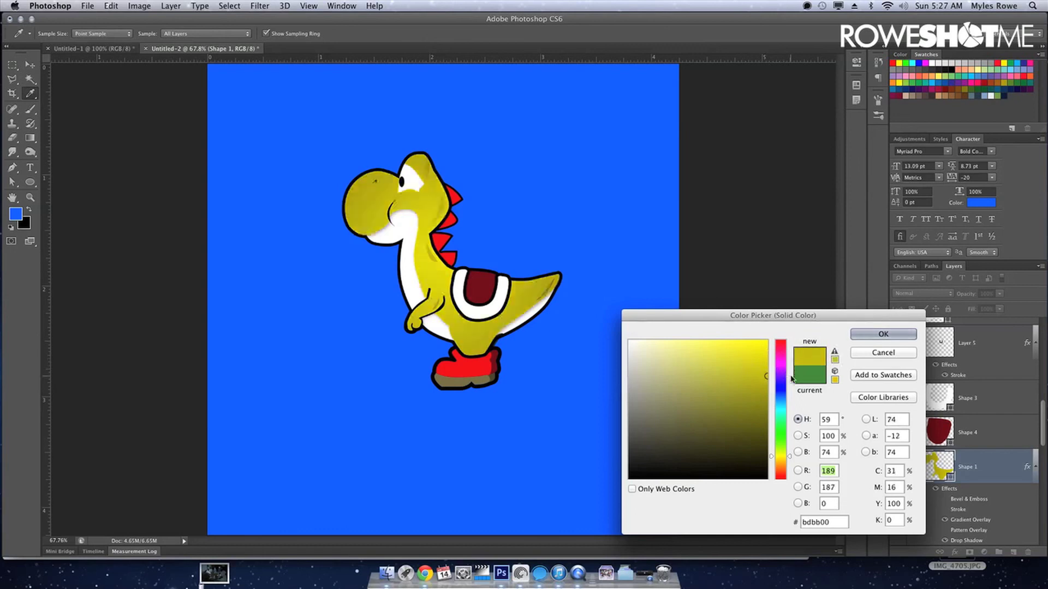
drag(788, 395, 787, 401)
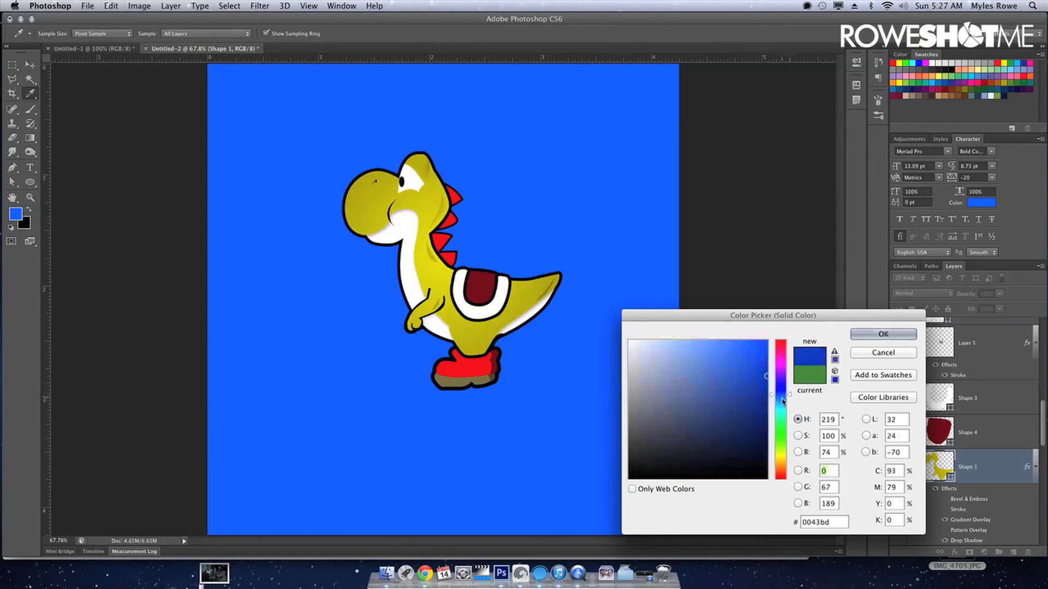
drag(762, 358, 779, 333)
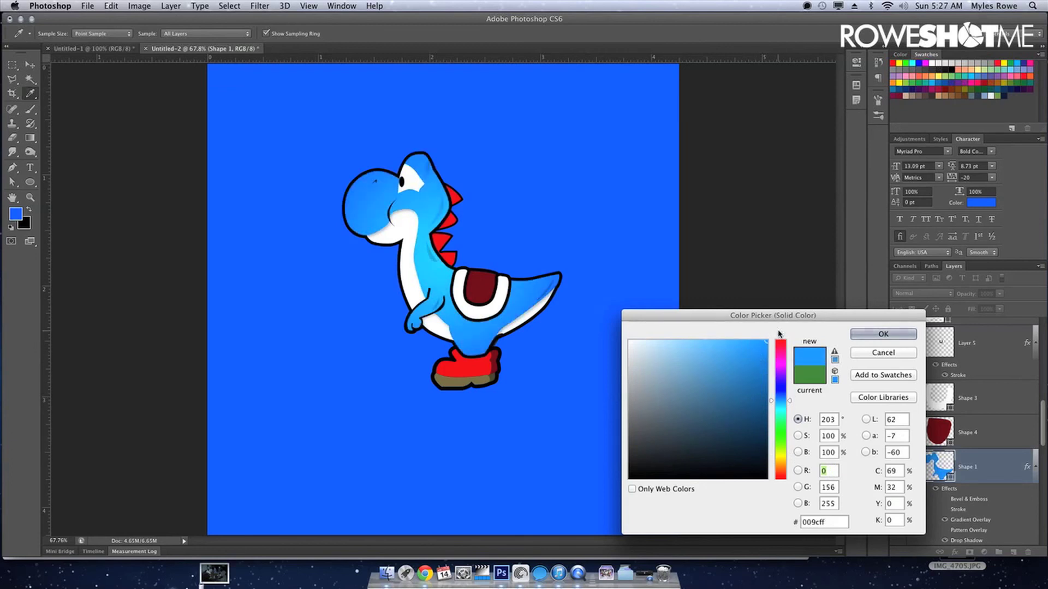
key(Return)
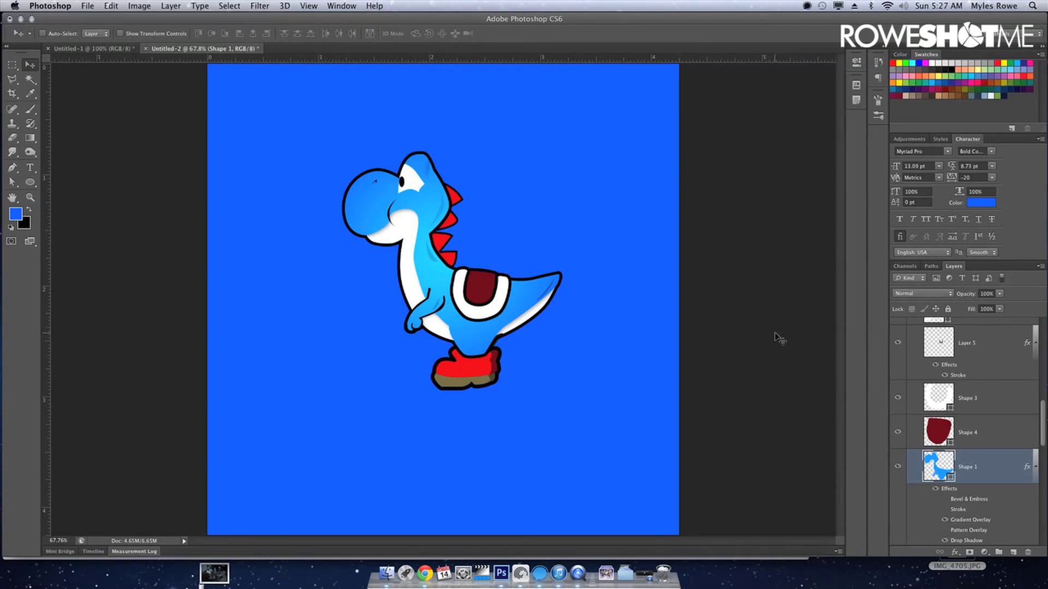
ctrl+click(415, 211)
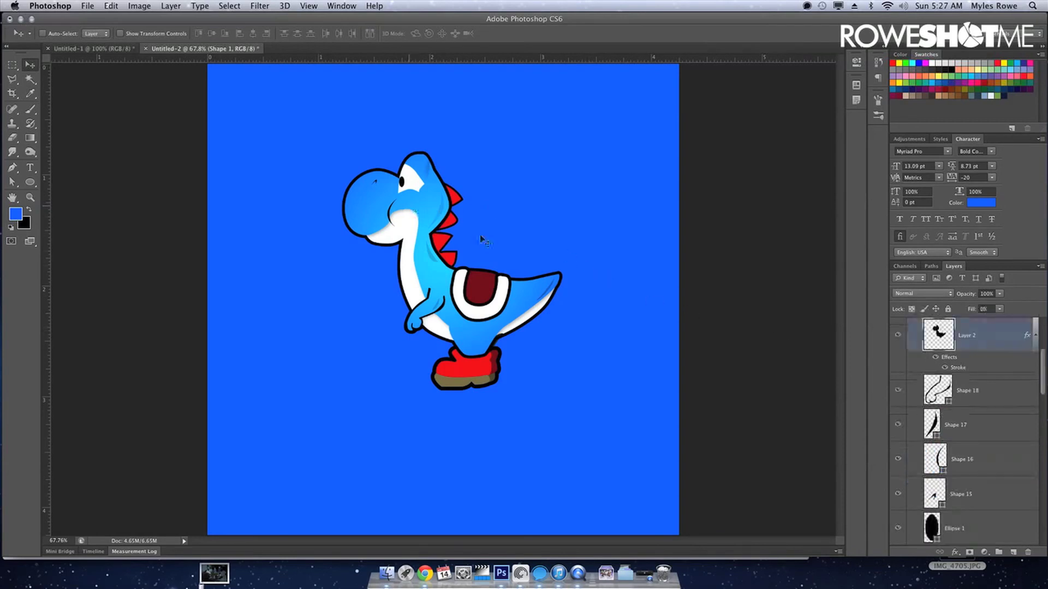
Hide the drop shadow on Yoshi's body layer, Shape 1.
scroll(964, 397, down, 2)
scroll(963, 397, down, 3)
scroll(955, 426, down, 2)
click(944, 457)
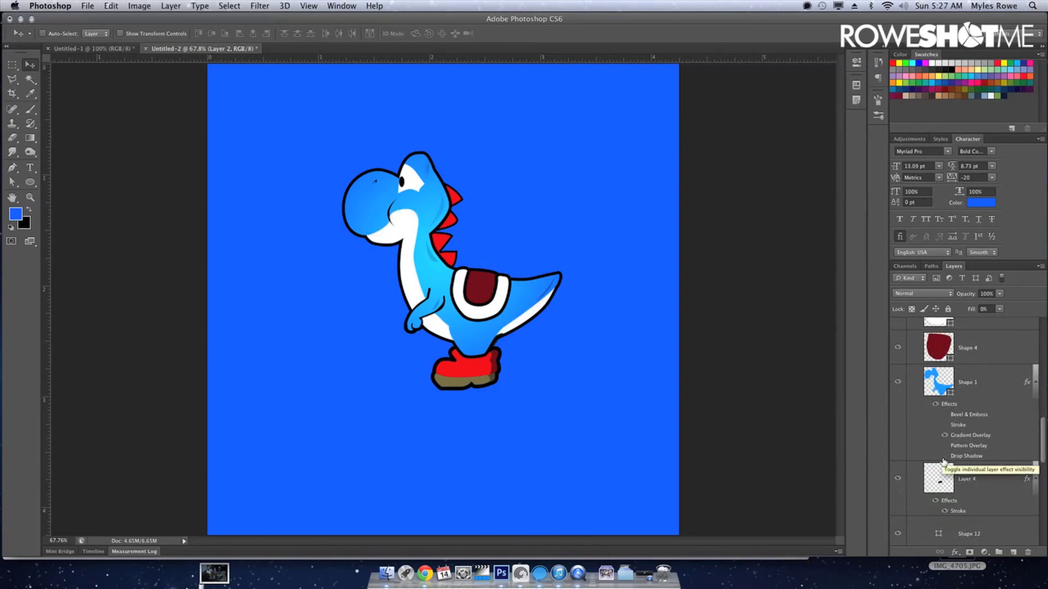
Convert the locked Background into an editable Layer 0.
scroll(990, 503, down, 10)
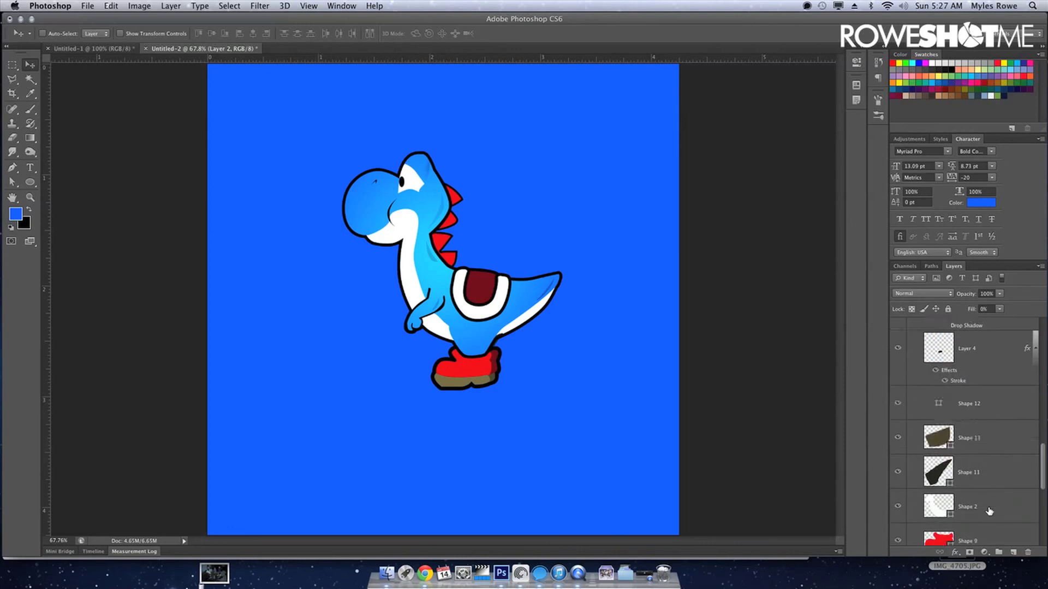
click(993, 531)
double_click(992, 533)
key(Return)
Add a Pattern Overlay to Layer 0 using the black-and-white dot pattern.
double_click(993, 534)
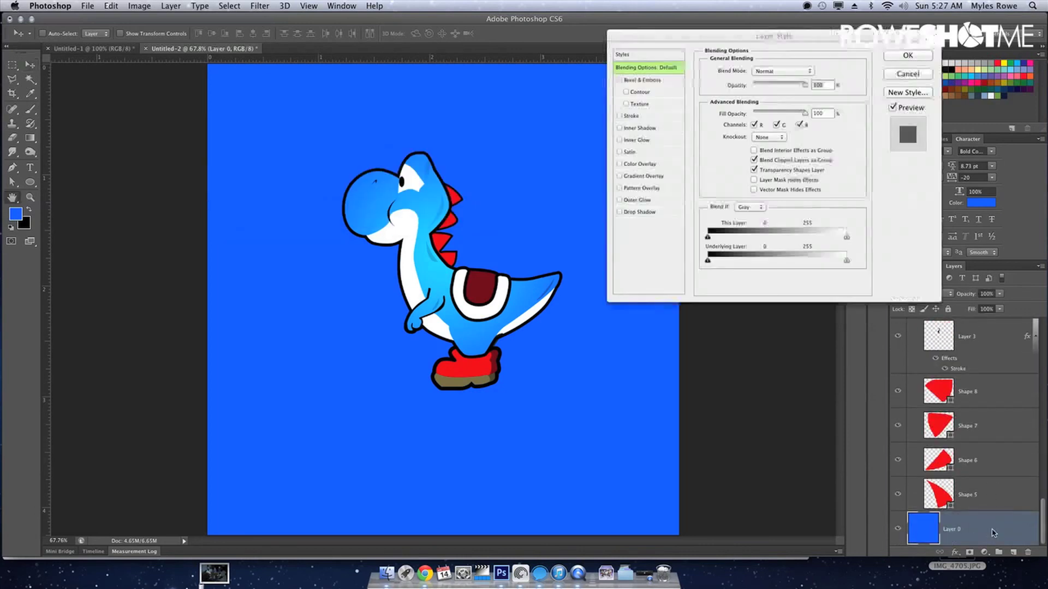
click(642, 188)
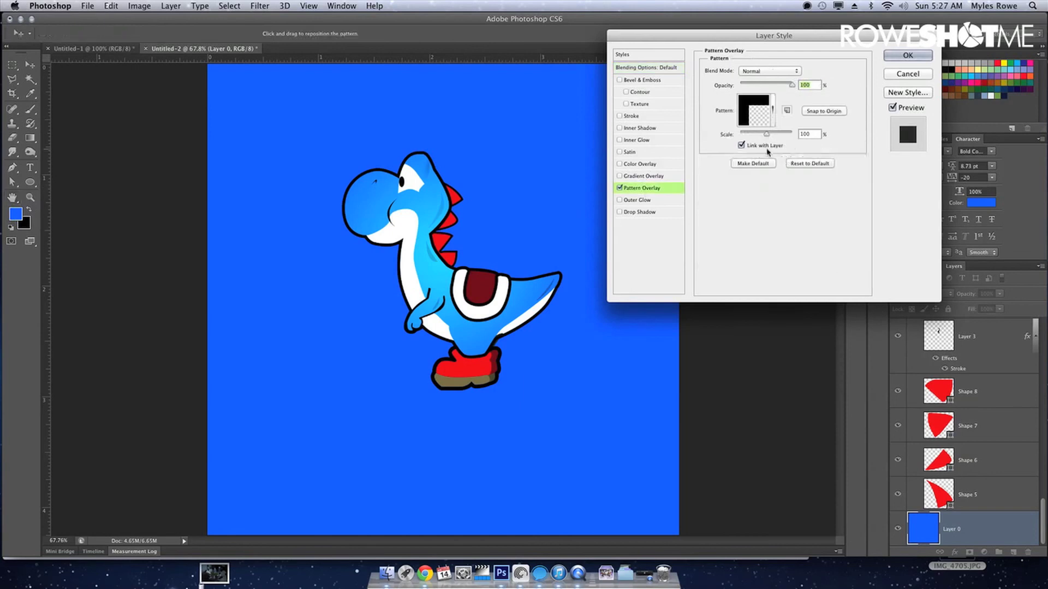
click(773, 110)
click(773, 143)
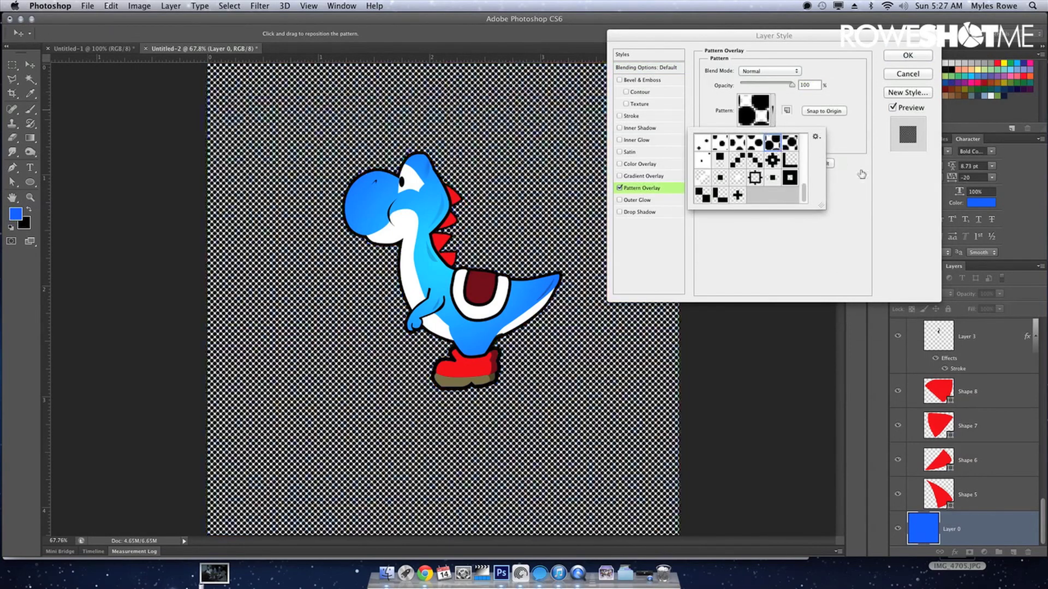
click(778, 104)
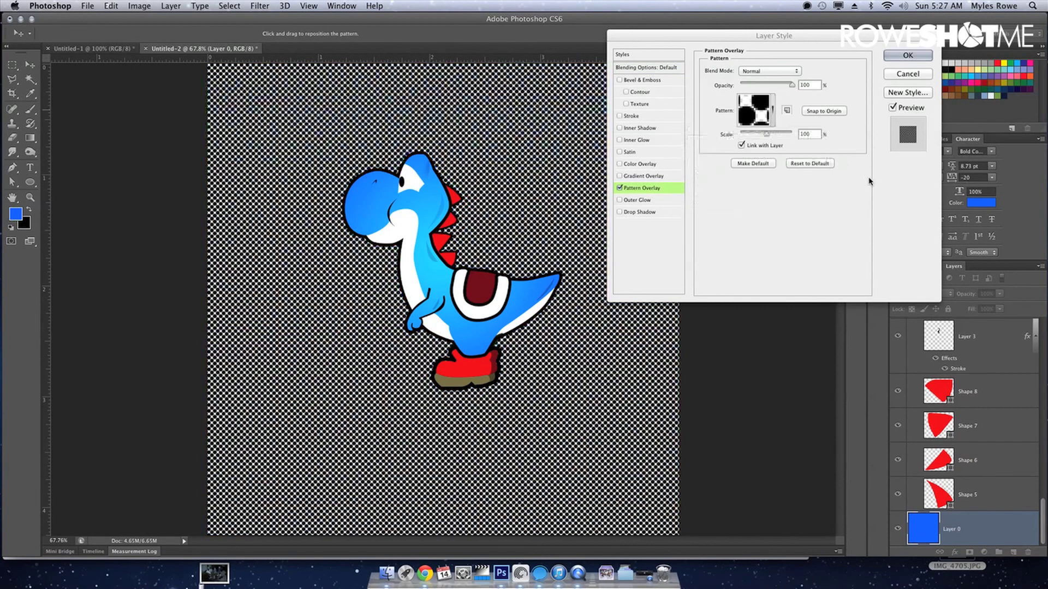
Set the dot overlay to Soft Light, 11% opacity and 101% scale, and apply it.
click(778, 133)
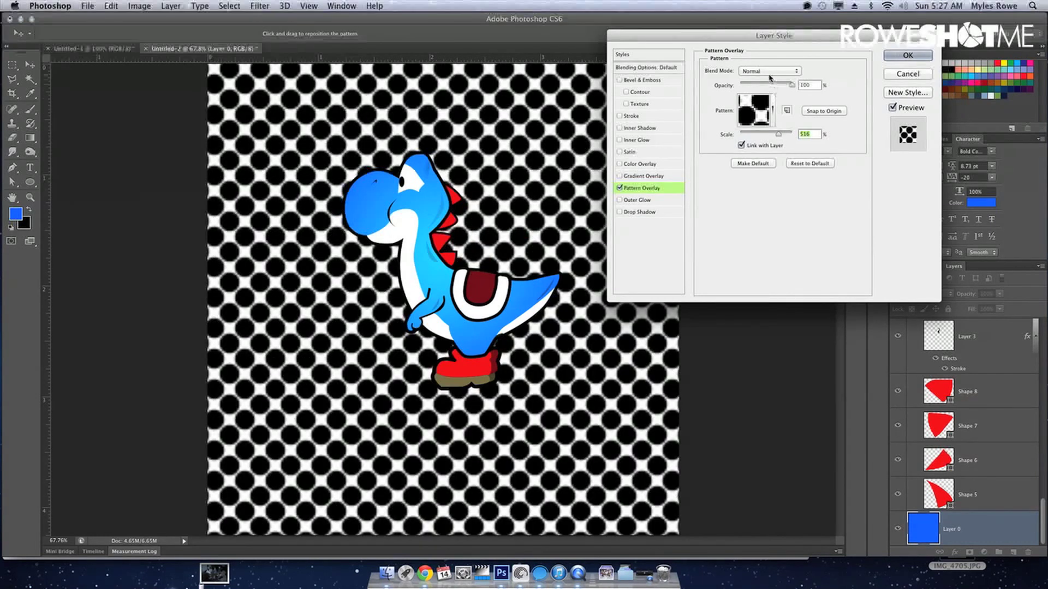
click(772, 72)
click(755, 182)
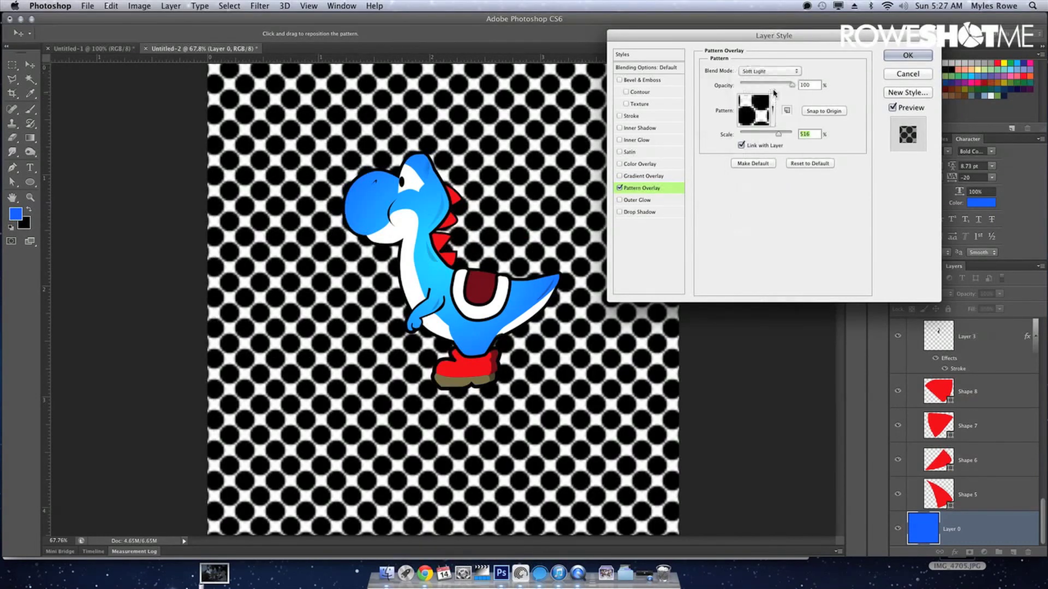
drag(791, 83, 749, 85)
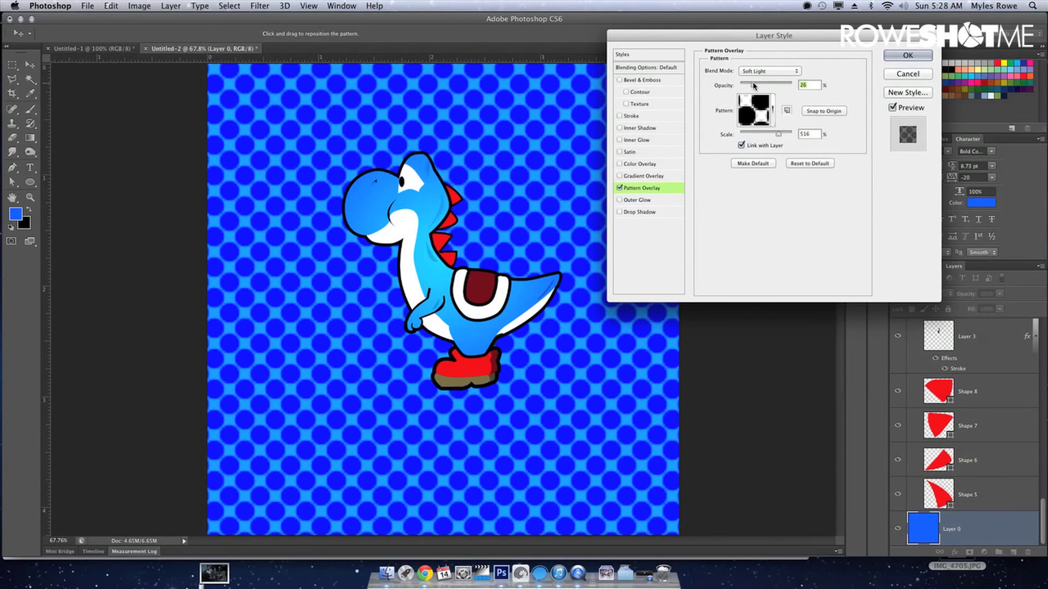
click(769, 133)
drag(769, 134, 766, 134)
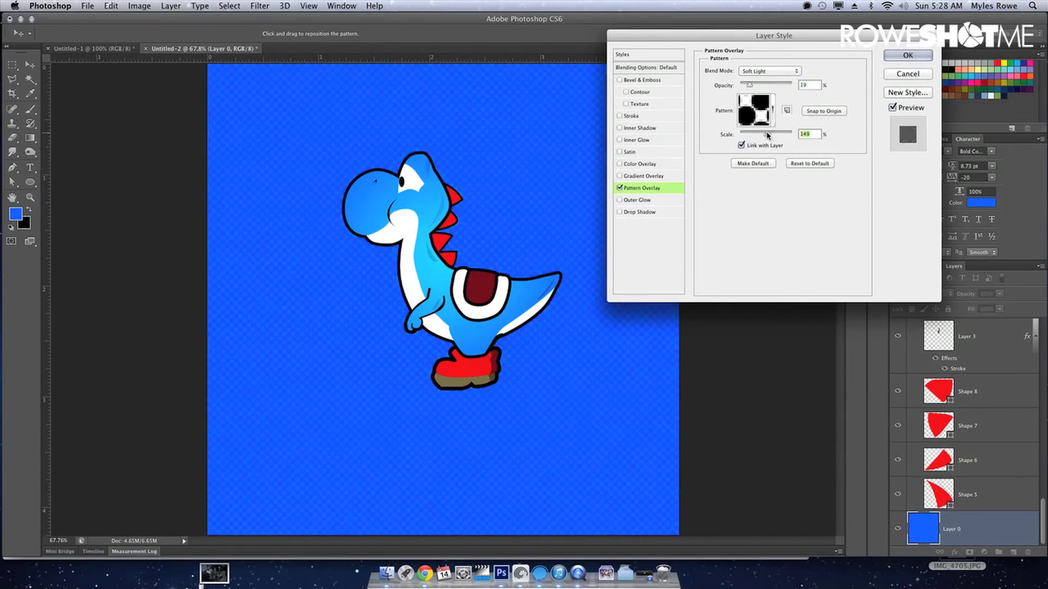
drag(749, 84, 746, 85)
key(Return)
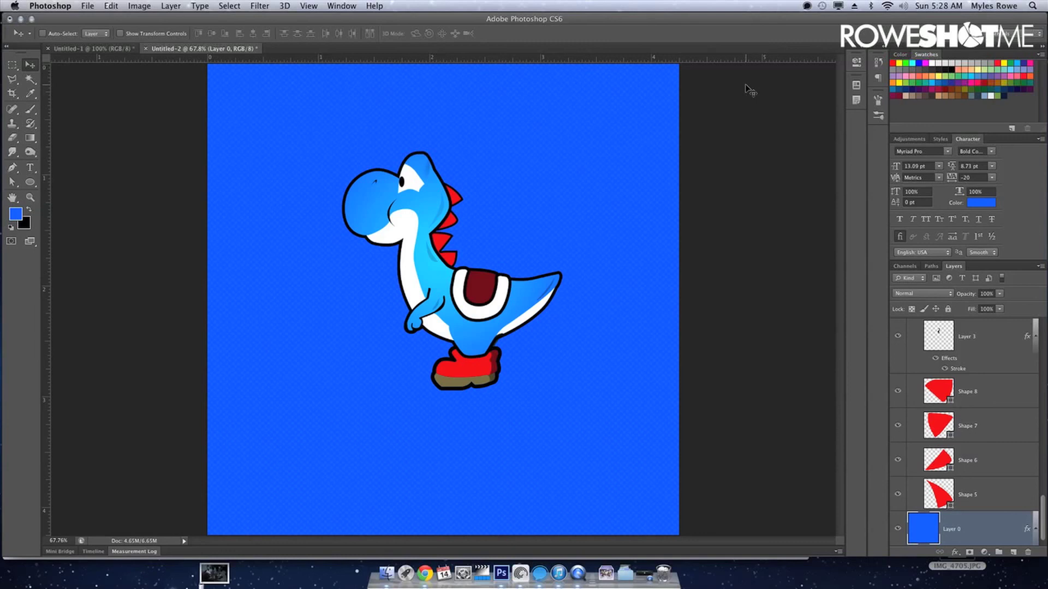
Zoom in on Yoshi's head, select the mouth arc Shape 16 and duplicate it.
key(z)
drag(358, 145, 452, 203)
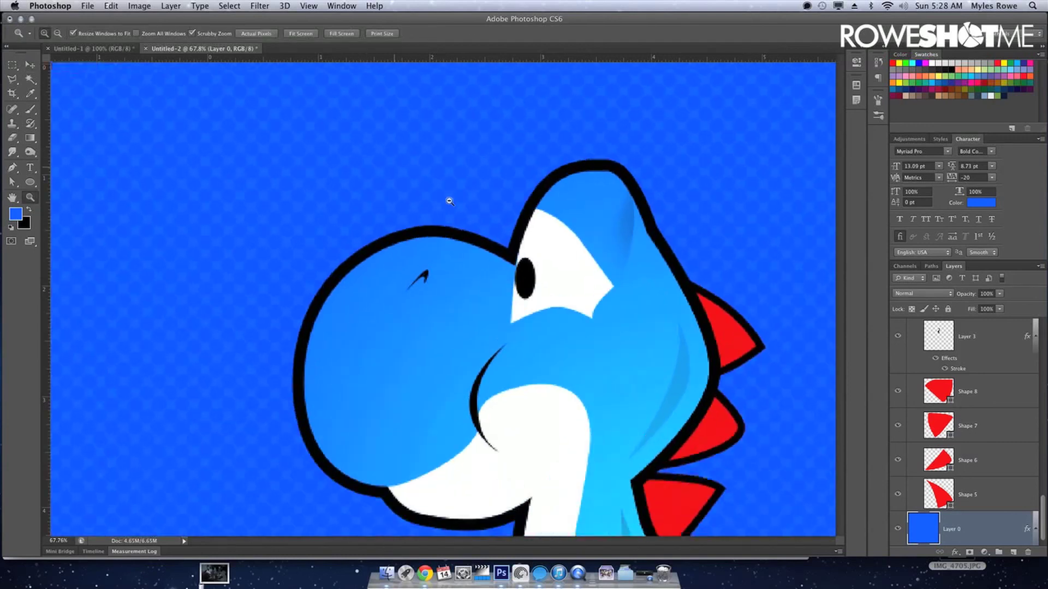
key(v)
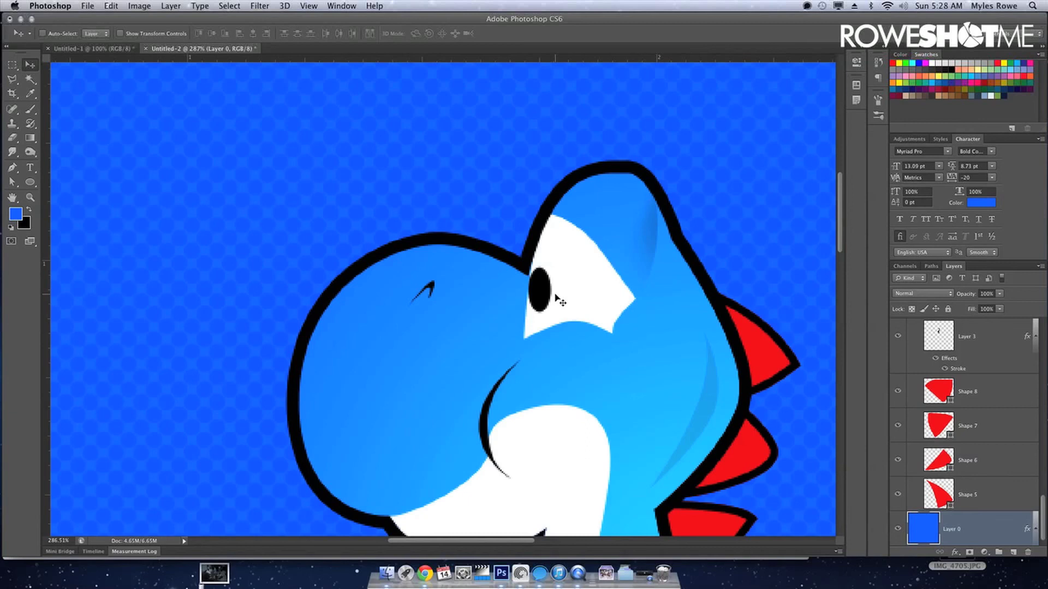
ctrl+click(490, 434)
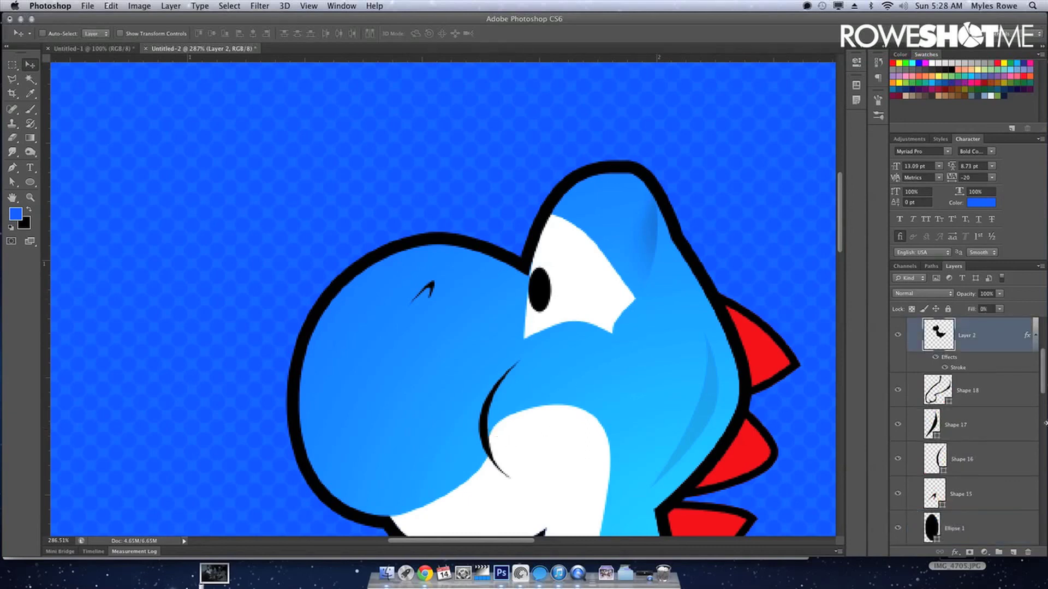
click(934, 436)
click(974, 346)
super+click(486, 421)
key(super+j)
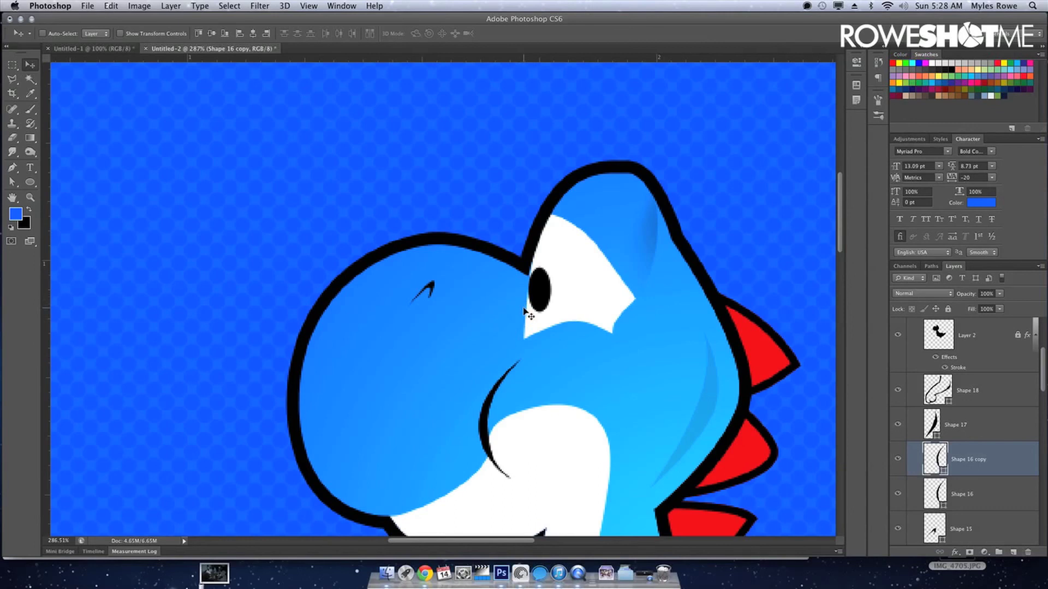
key(super+j)
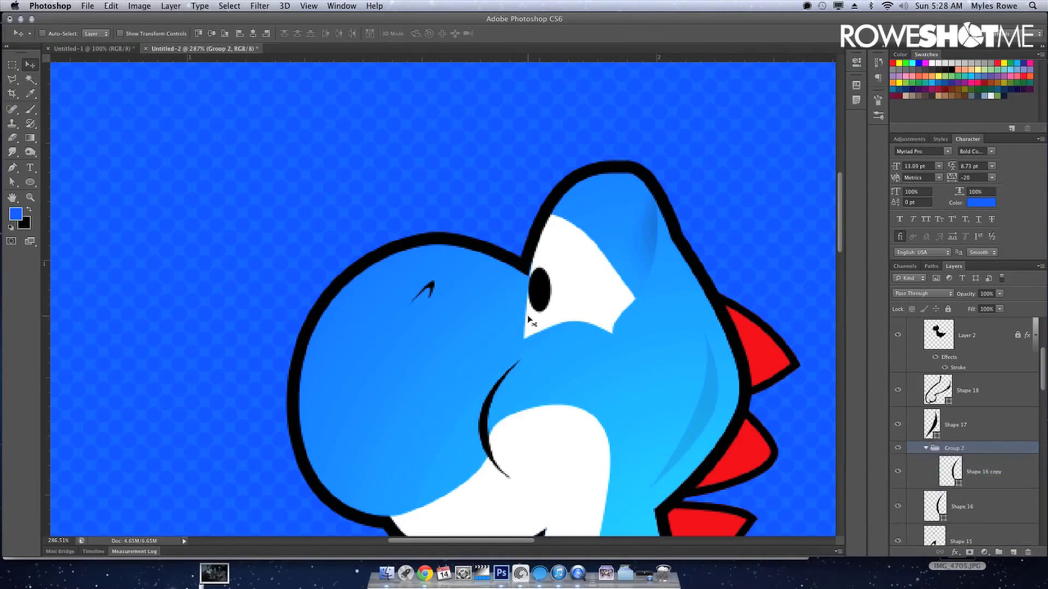
Undo the grouping, then rotate, skew and narrow the Shape 16 copy under the eye.
key(super+z)
key(super+h)
key(super+t)
mouse_move(529, 315)
mouse_down()
mouse_move(598, 413)
mouse_move(599, 460)
mouse_up()
mouse_move(506, 402)
mouse_down()
mouse_move(557, 357)
mouse_move(564, 336)
mouse_up()
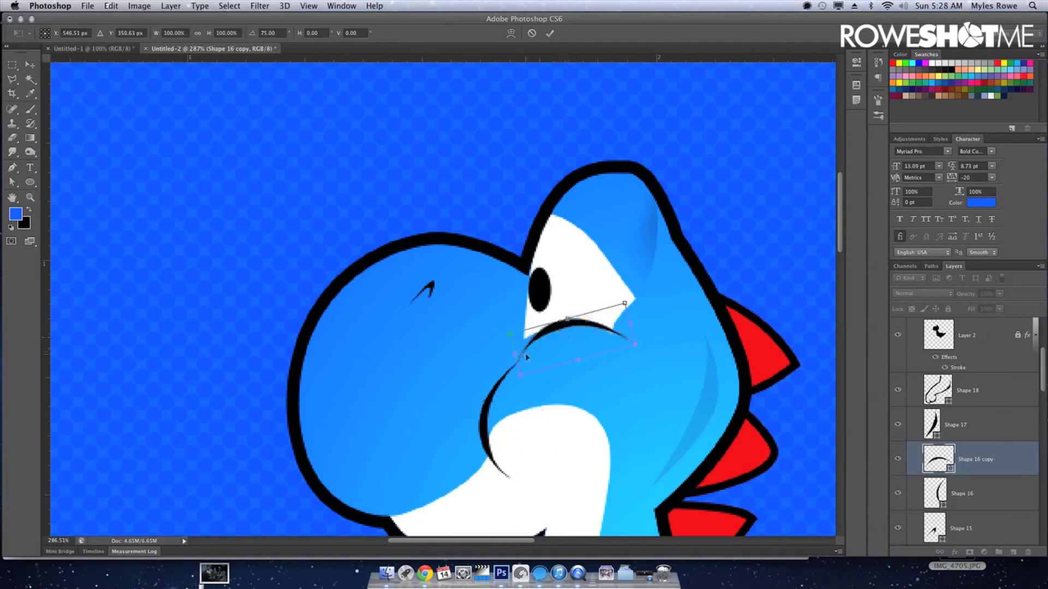
drag(516, 359, 508, 345)
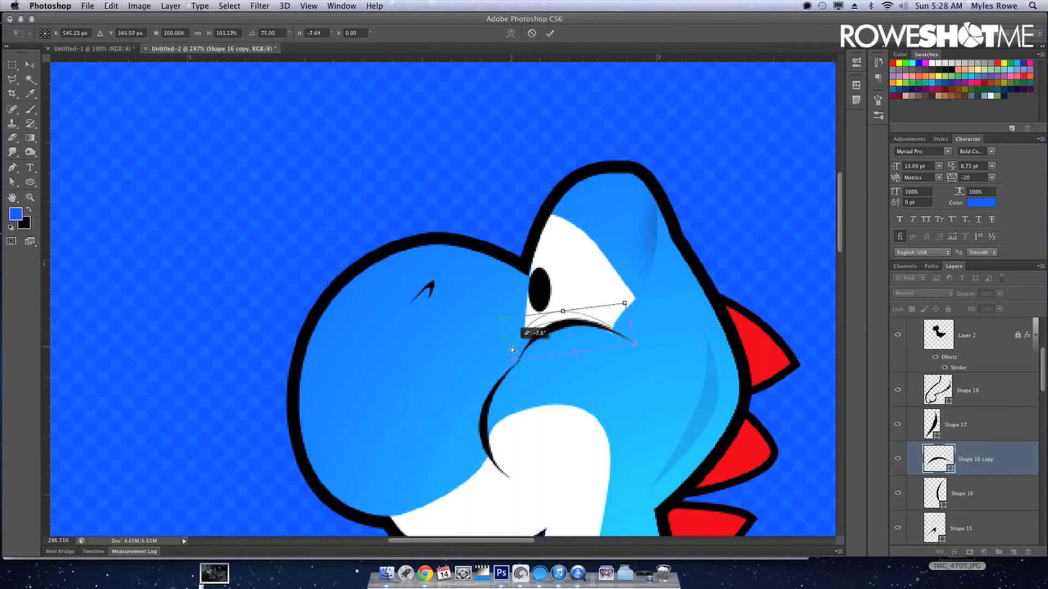
drag(577, 326, 583, 328)
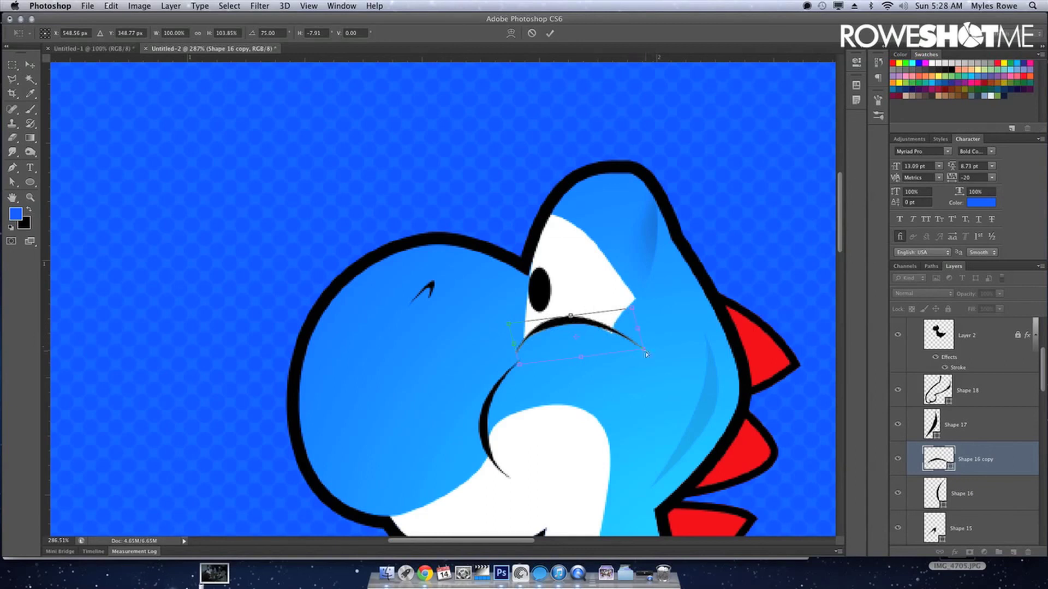
drag(644, 354, 631, 348)
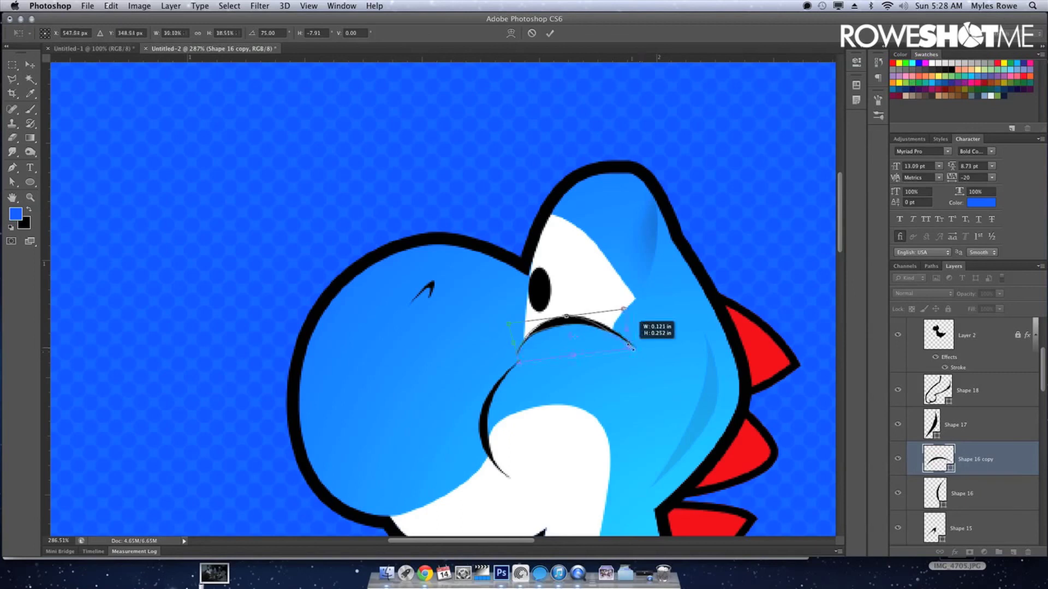
drag(566, 318, 567, 321)
drag(570, 356, 557, 351)
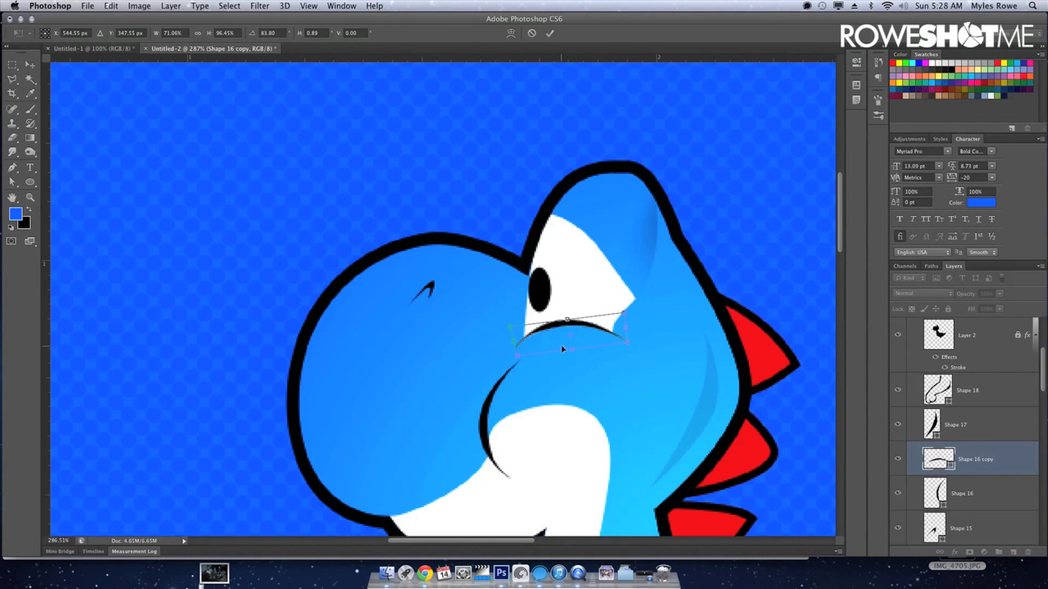
key(Return)
Put the reshaped mouth curve into Group 2 and nudge it slightly right and up.
key(Up)
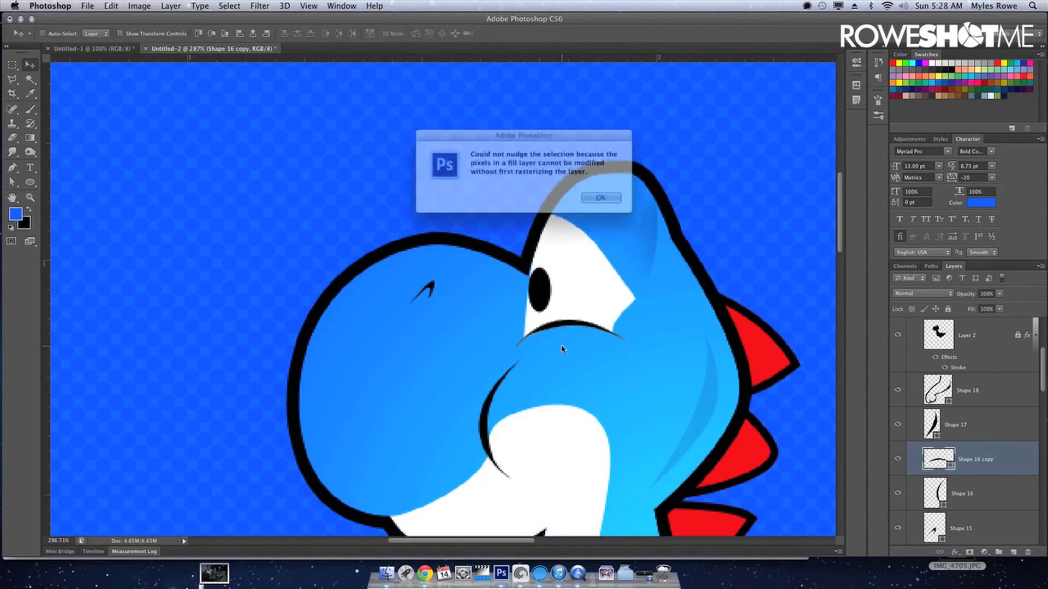
key(Return)
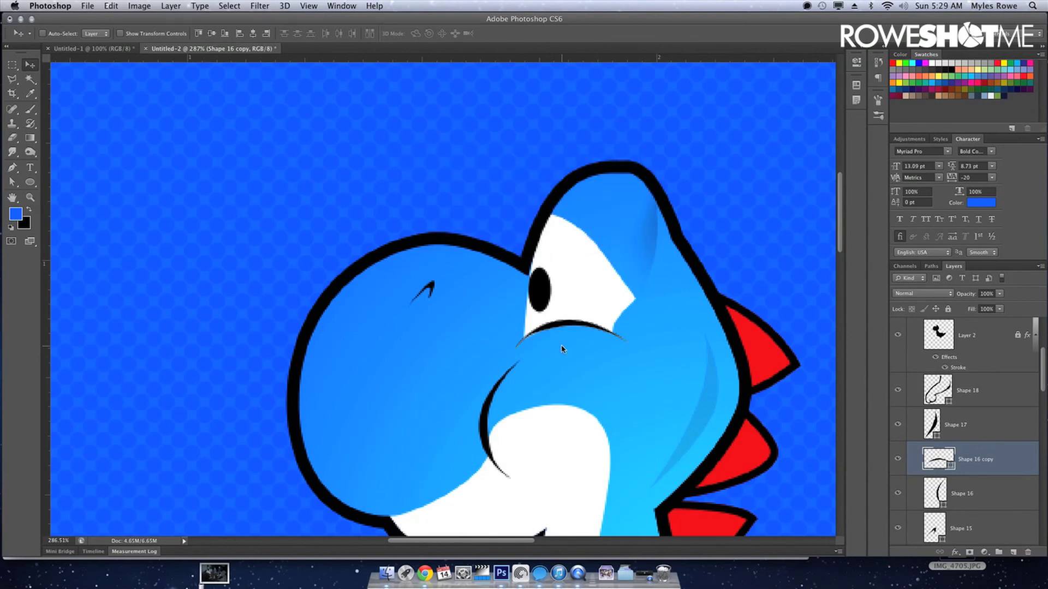
key(Up)
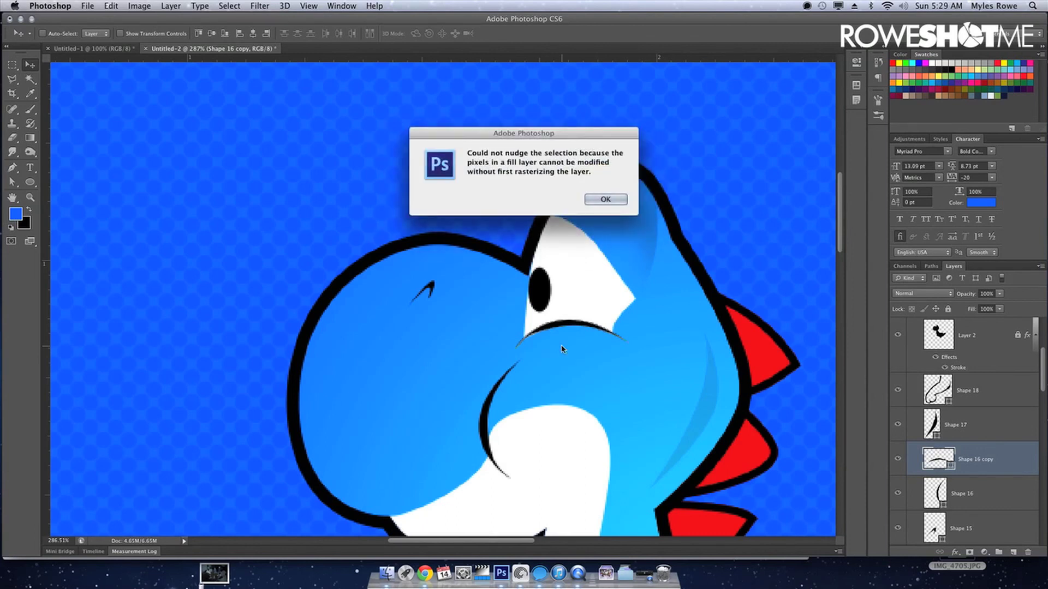
key(Return)
key(ctrl+g)
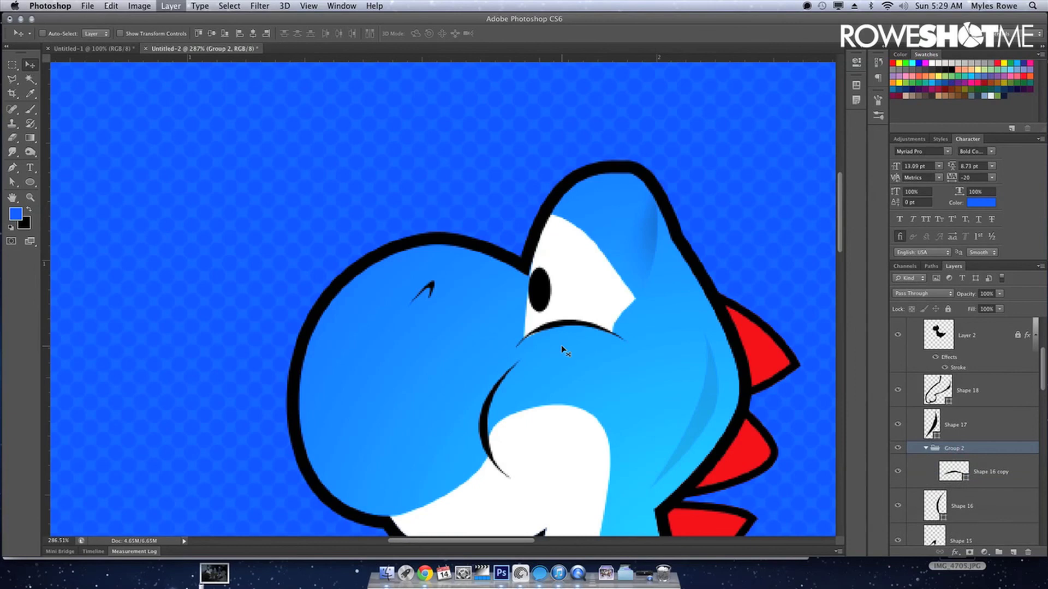
key(a)
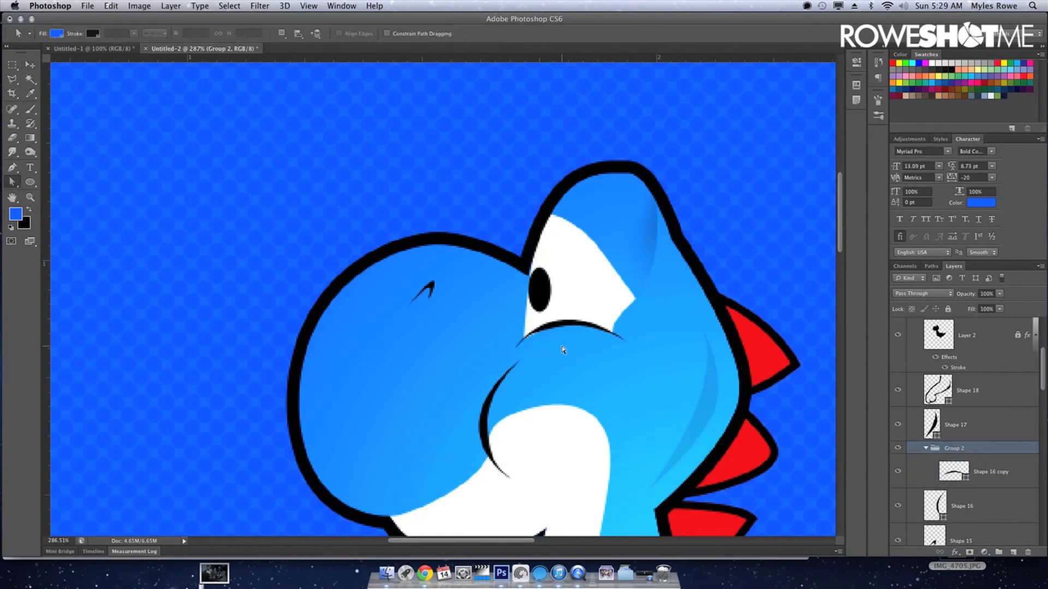
key(v)
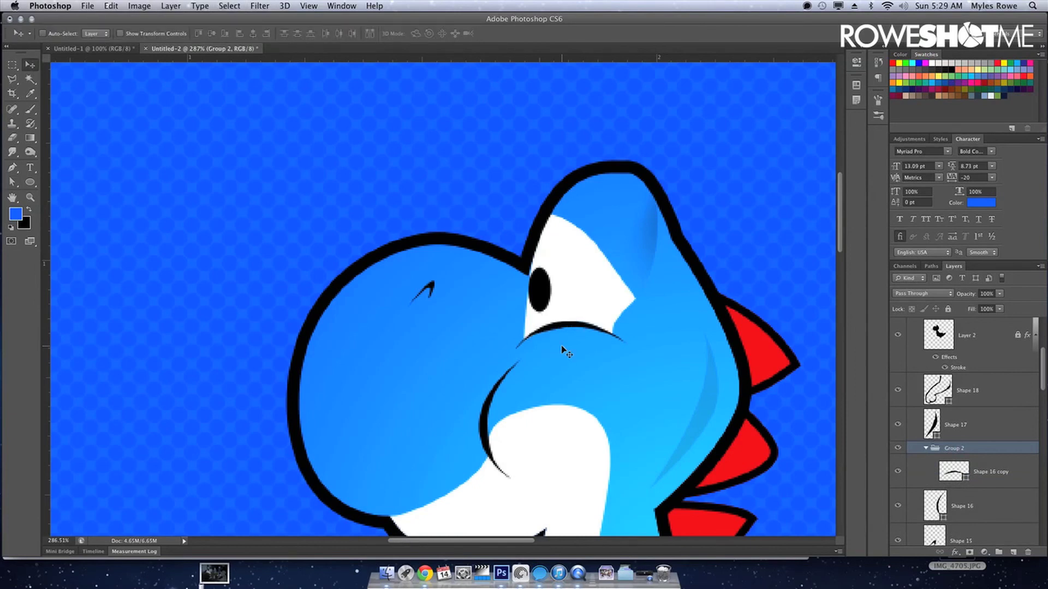
key(Right)
key(Right)
key(Up)
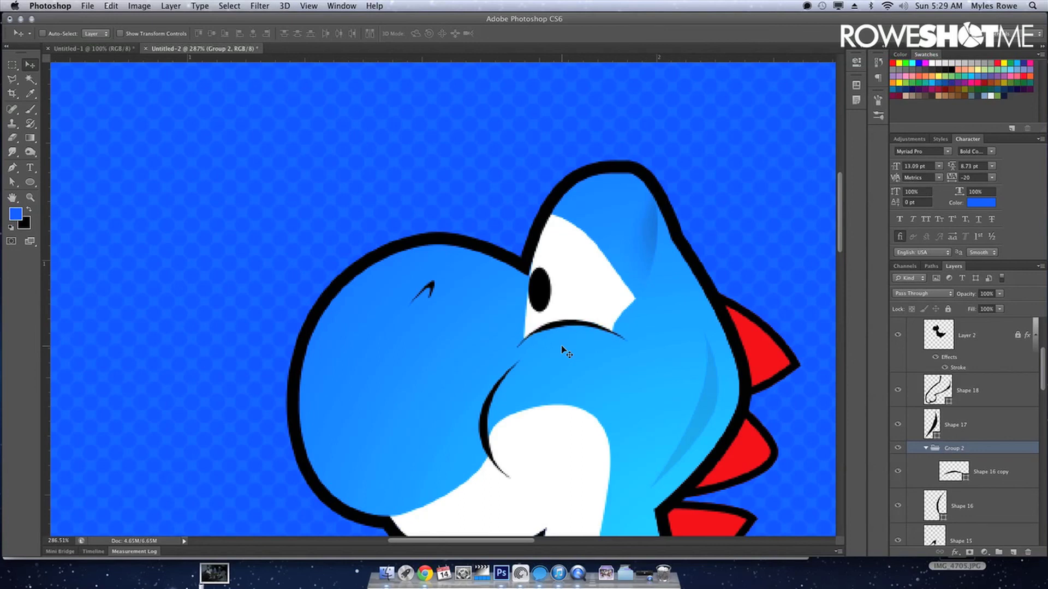
key(super+0)
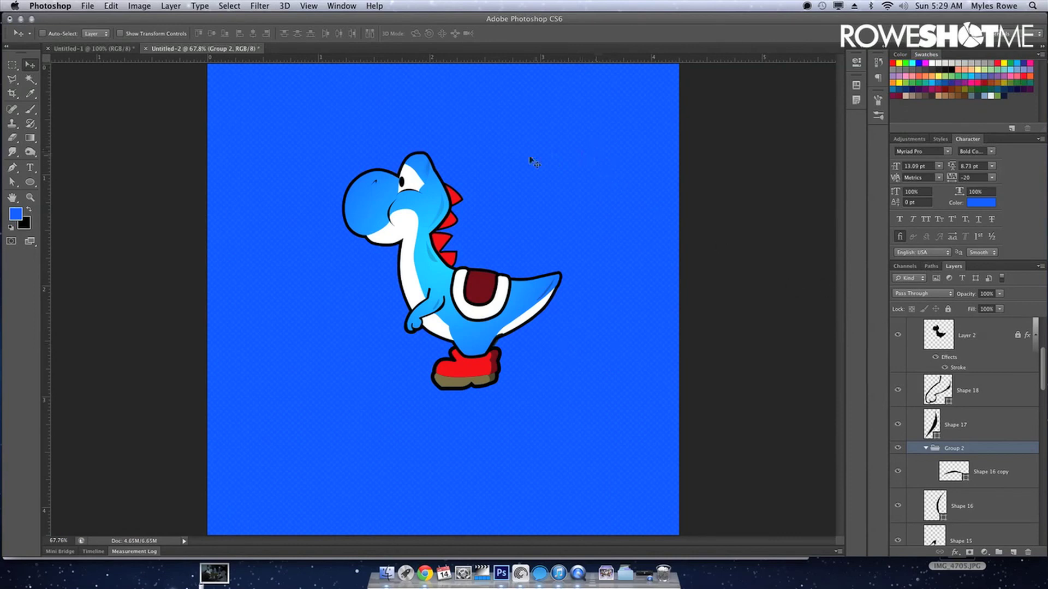
Scale the eye pupil, Ellipse 1, up to 160%.
super+click(403, 185)
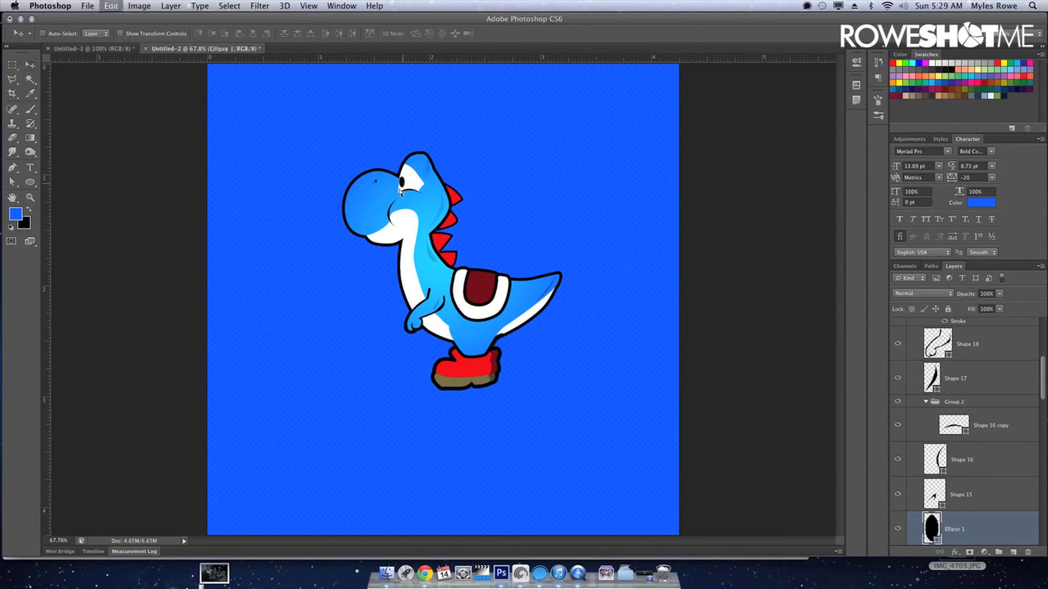
key(super+t)
drag(397, 192, 394, 196)
key(Return)
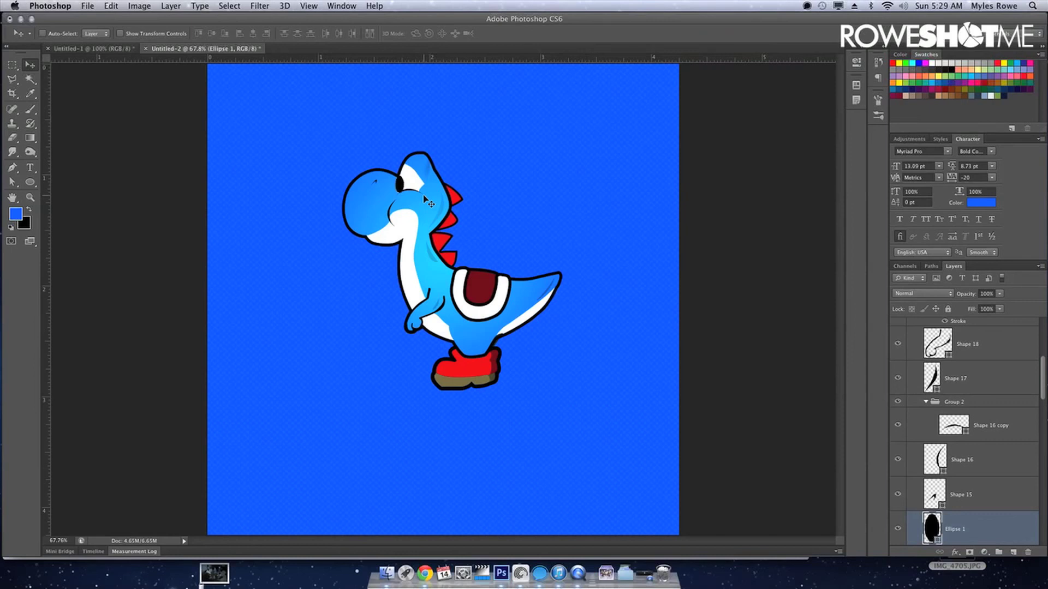
key(ctrl+z)
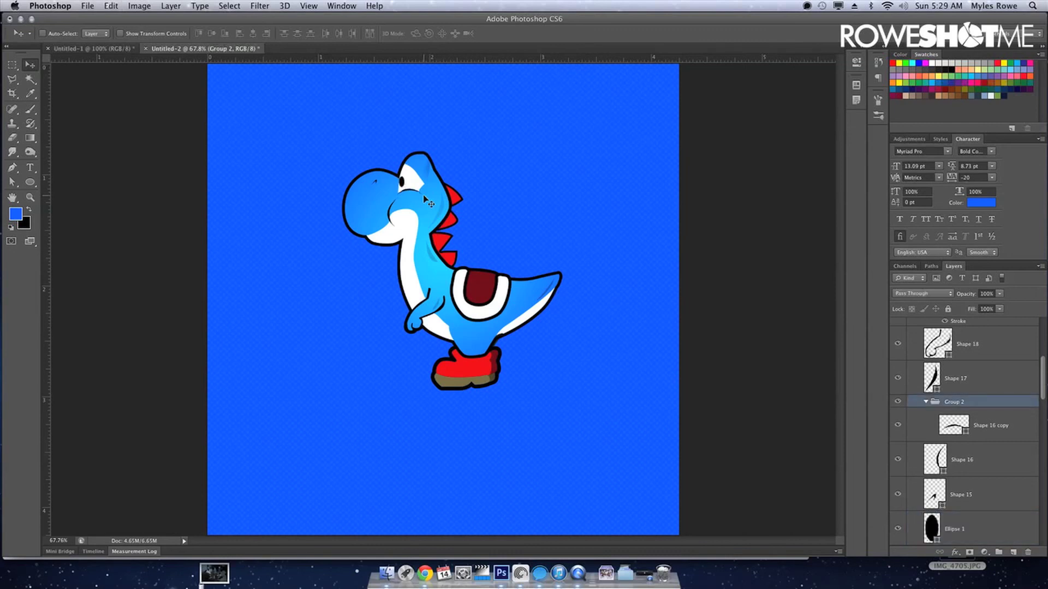
Stretch the eye pupil taller and fine-tune its vertical position.
key(z)
mouse_move(396, 177)
mouse_down()
mouse_move(425, 202)
mouse_move(410, 224)
mouse_up()
ctrl+click(415, 210)
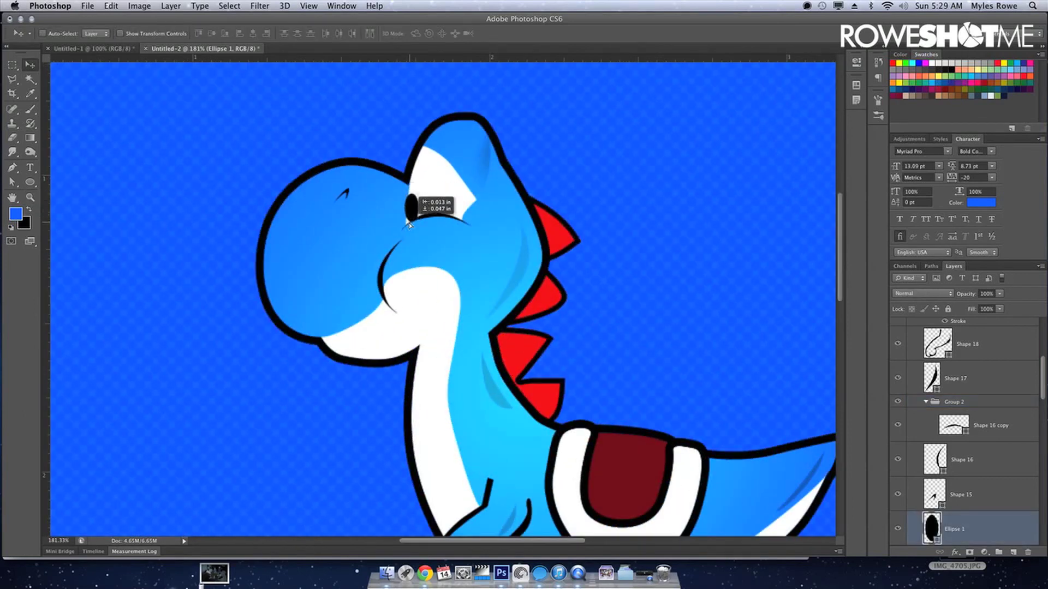
key(ctrl+t)
drag(412, 188, 414, 180)
key(Return)
key(Up)
key(Up)
key(Down)
key(Down)
key(Down)
key(super+0)
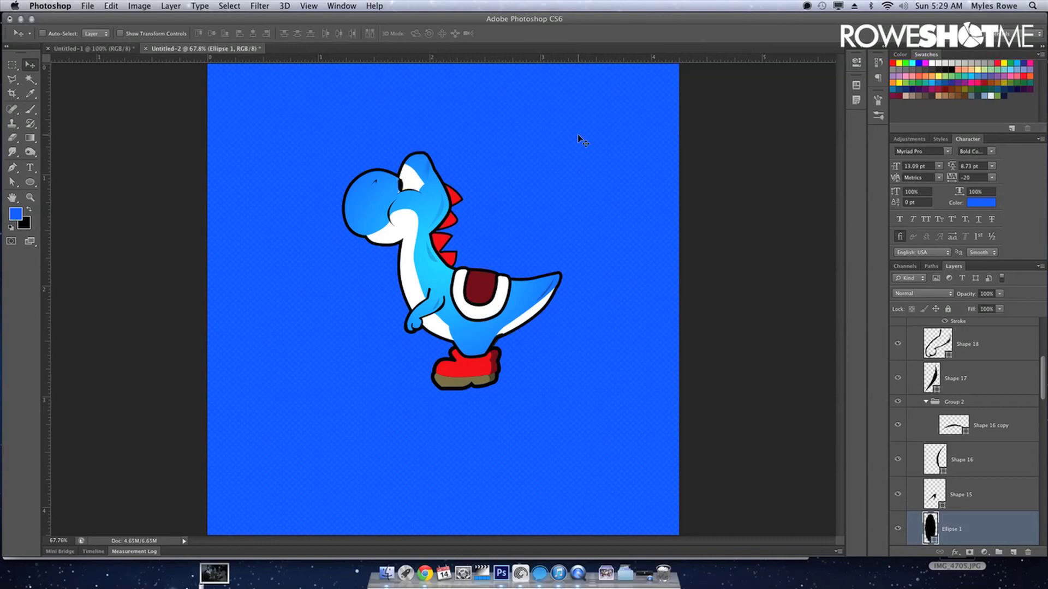
Toggle Yoshi's visibility to check the background, then zoom in on his face.
scroll(942, 418, up, 3)
scroll(941, 417, up, 3)
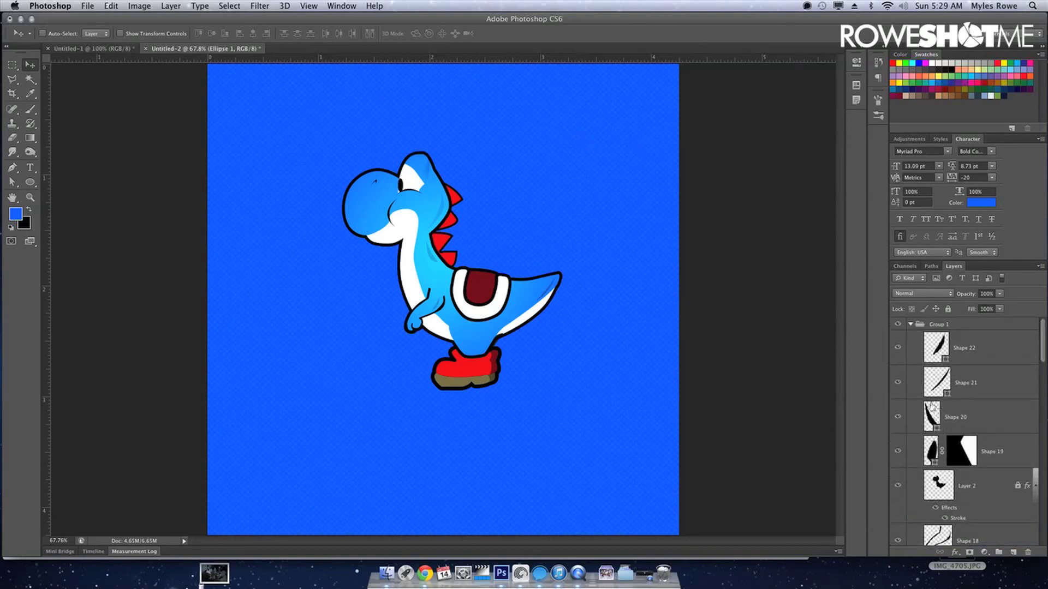
click(897, 324)
click(898, 324)
scroll(989, 373, down, 2)
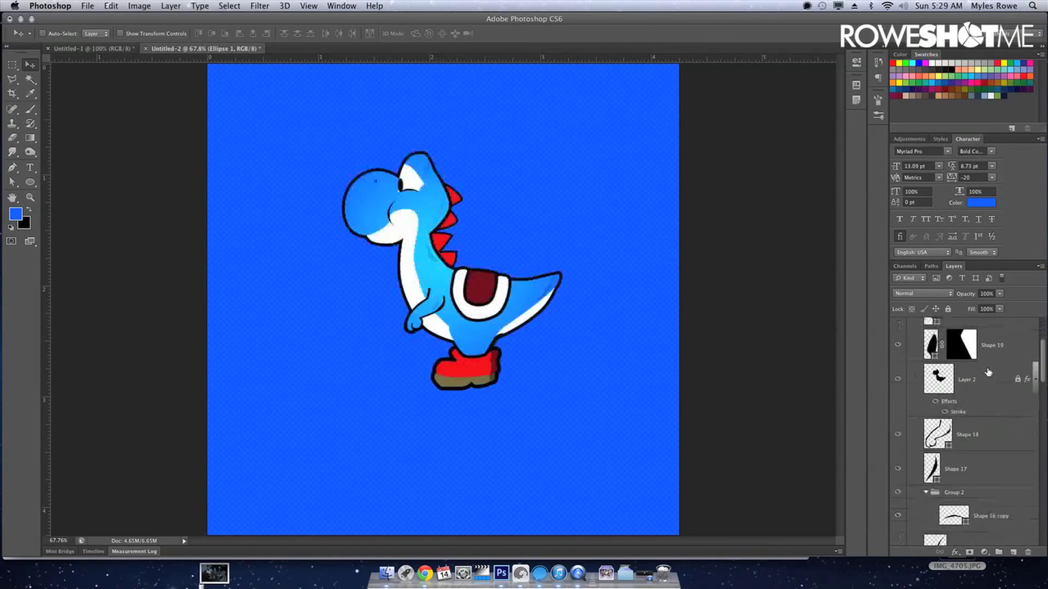
mouse_move(1042, 369)
mouse_down()
mouse_move(1043, 543)
mouse_move(1034, 322)
mouse_up()
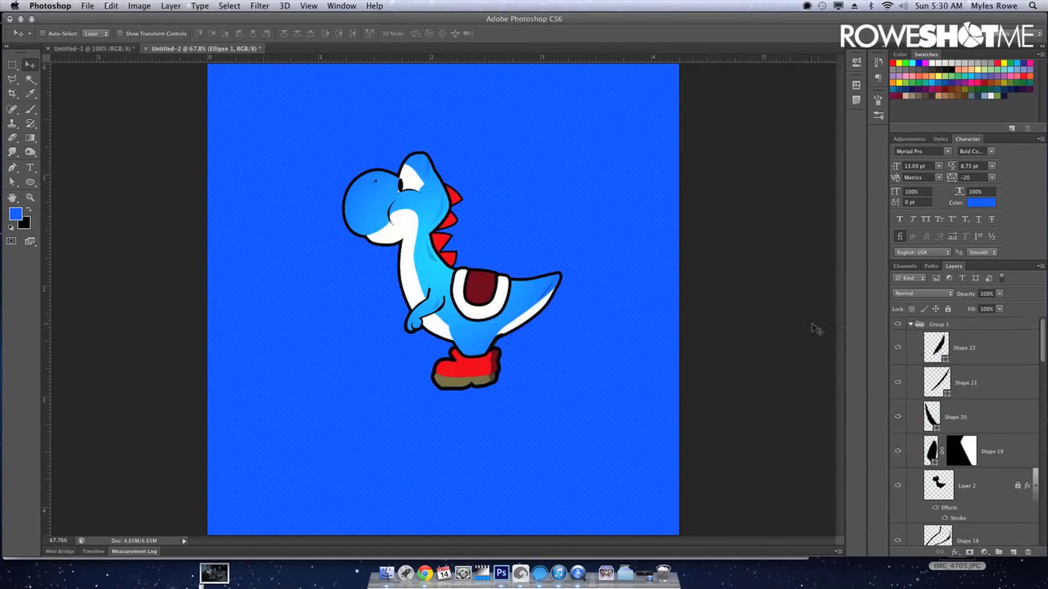
key(z)
drag(399, 185, 459, 215)
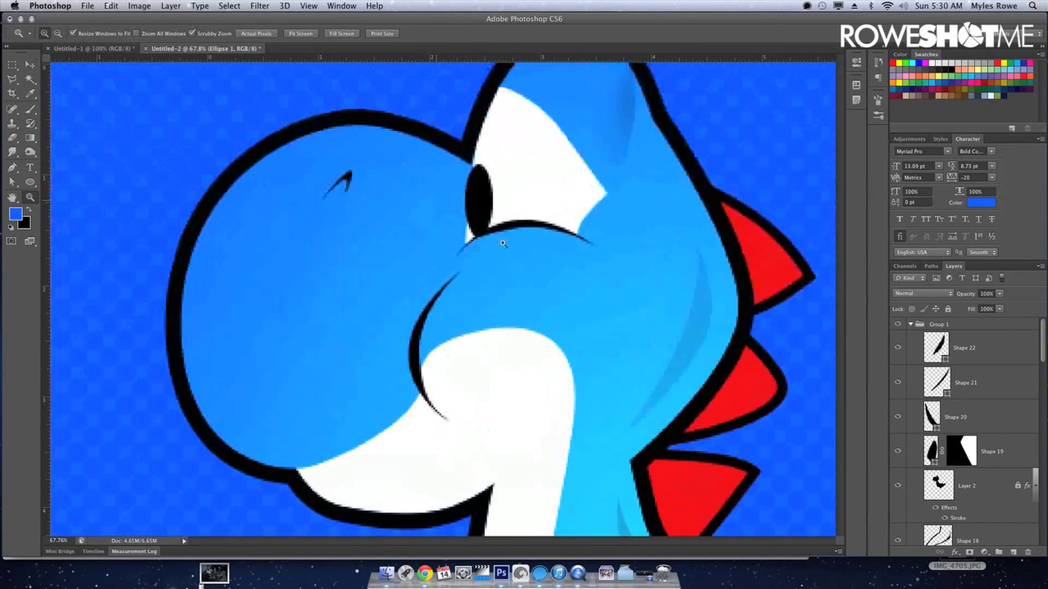
Raise Shape 14's lower-left anchor and add a lower-edge anchor pulled down-left.
key(v)
click(539, 184)
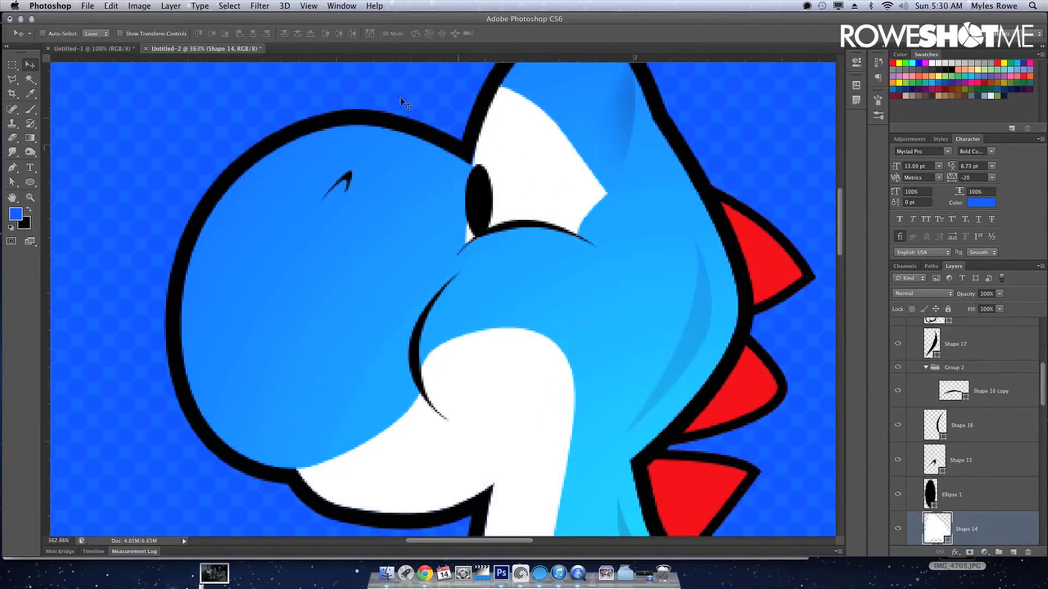
key(a)
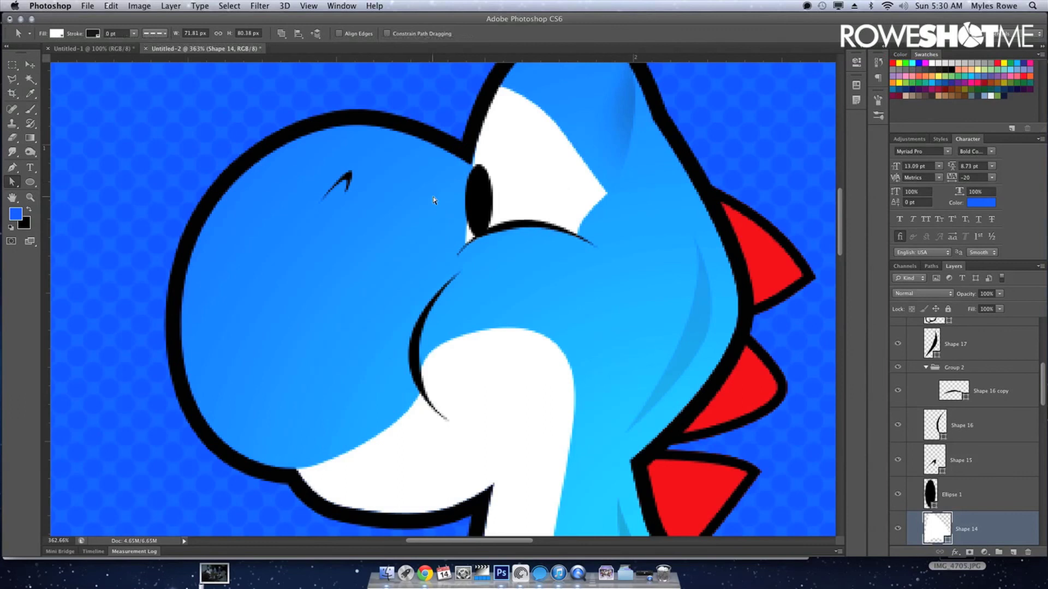
click(467, 237)
click(467, 247)
drag(468, 245, 466, 217)
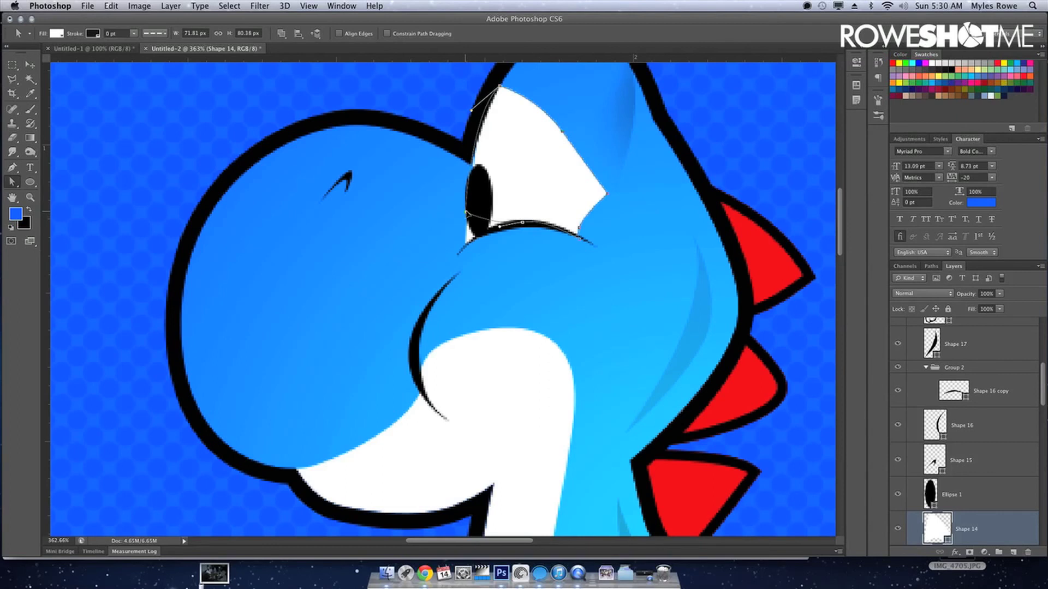
key(z)
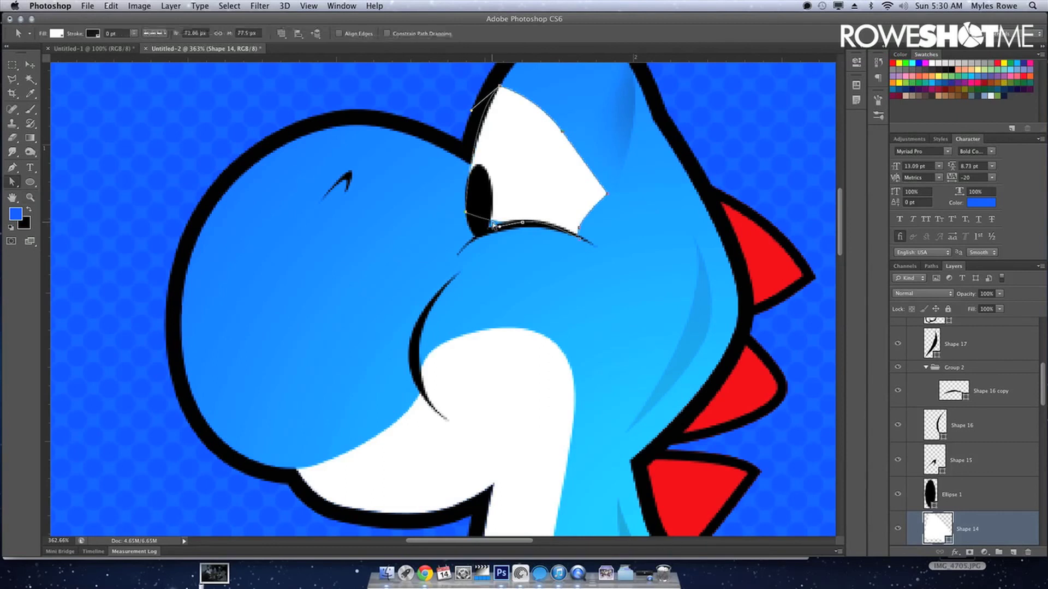
right_click(494, 225)
click(505, 234)
drag(493, 224, 489, 229)
key(Return)
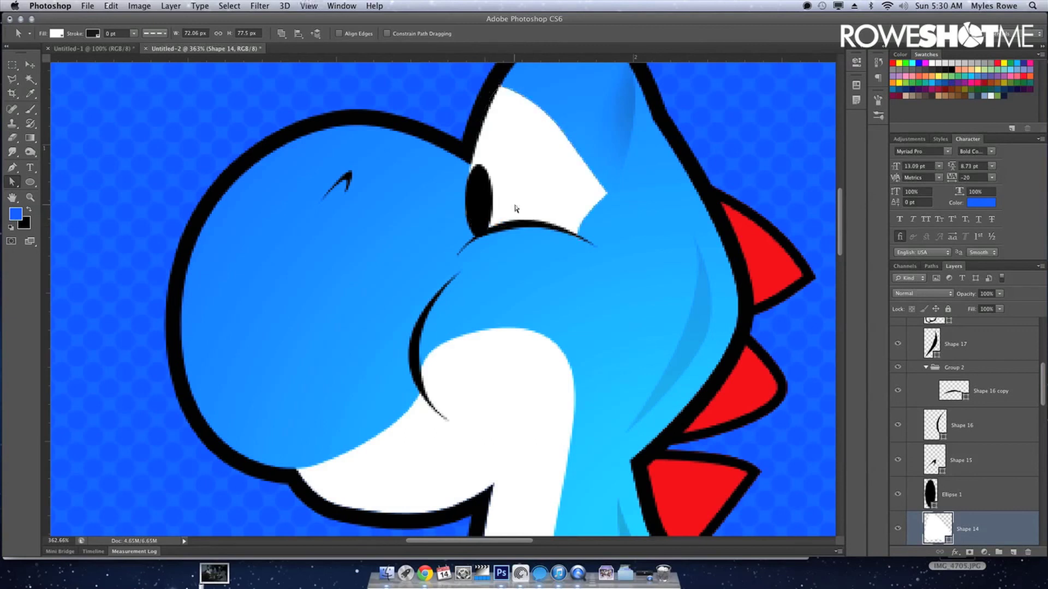
key(v)
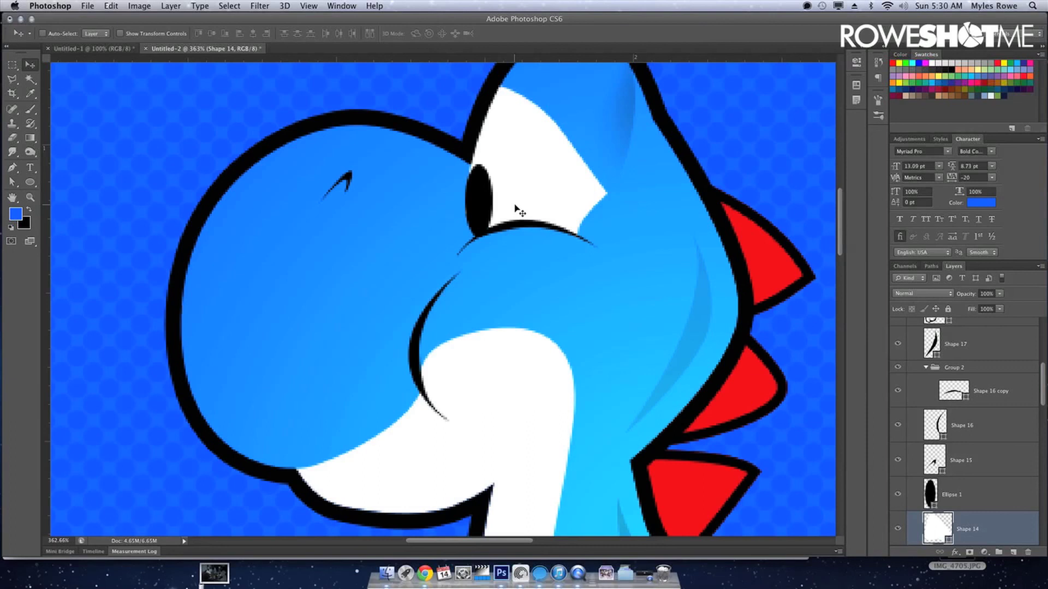
Raise the white eye shape's lower-right anchor slightly to meet the eyelid.
key(a)
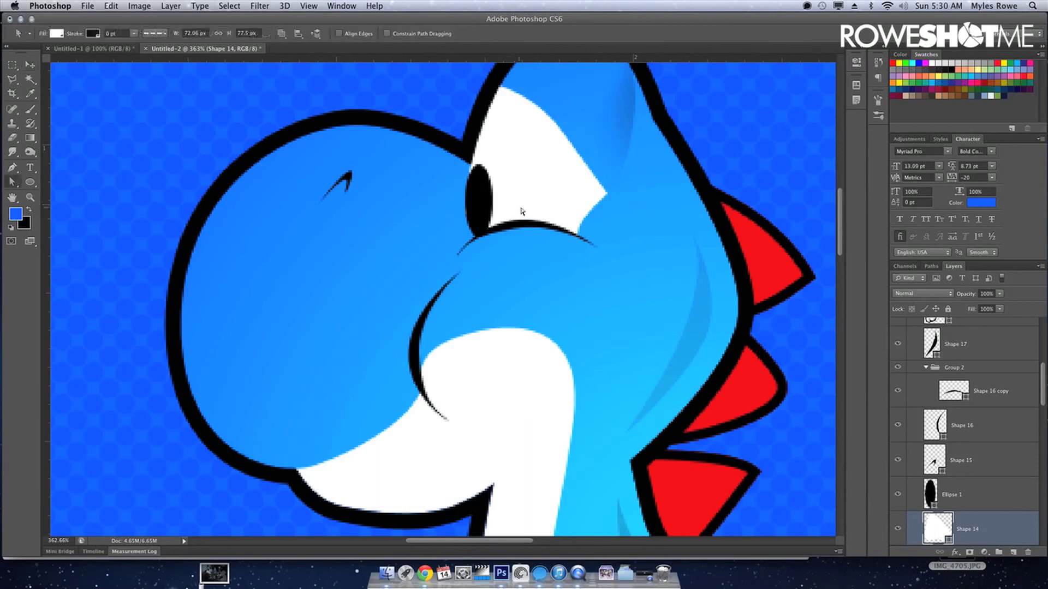
click(571, 224)
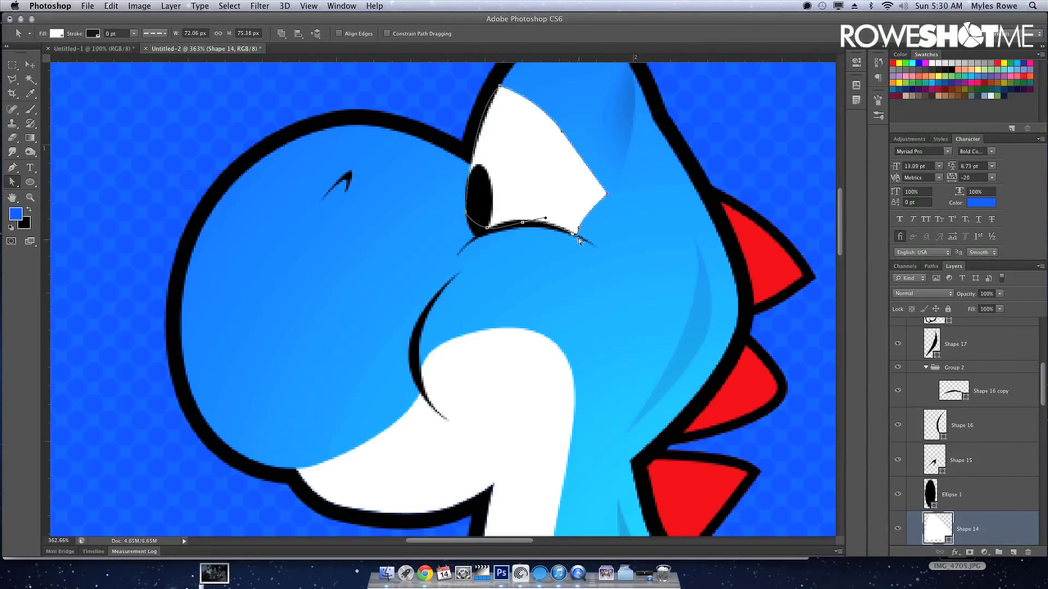
drag(579, 240, 582, 236)
key(Return)
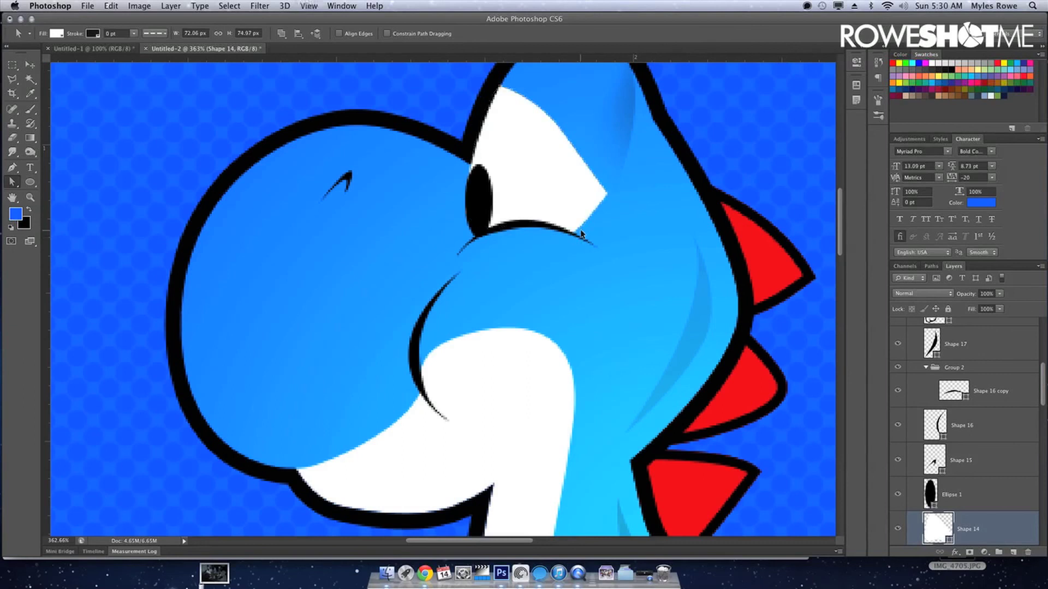
key(super+0)
key(v)
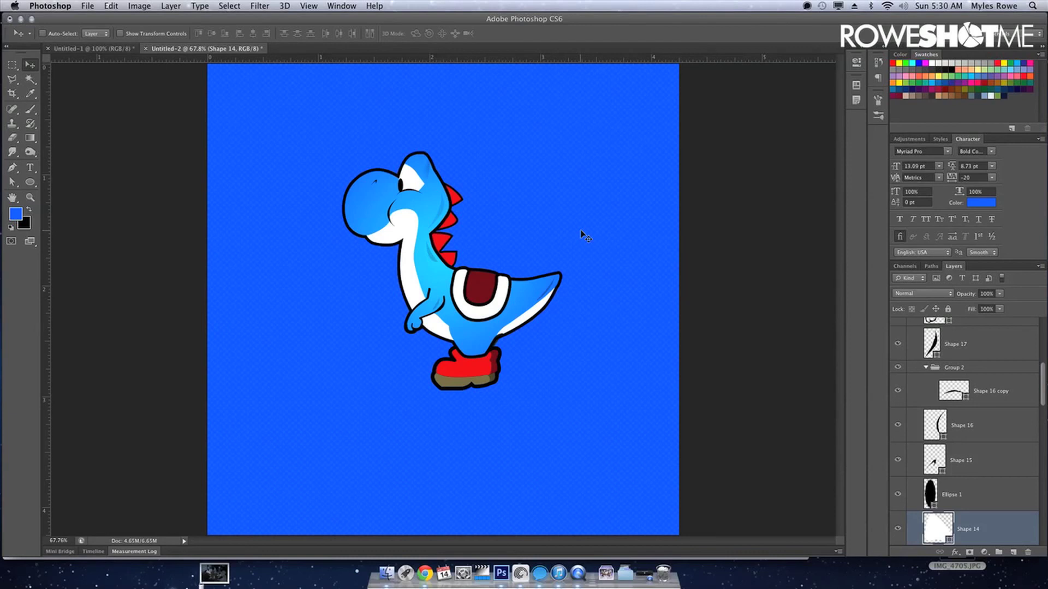
Save as 'Yoshi Vector' in Personals > Vector, confirming Maximize Compatibility.
key(super+s)
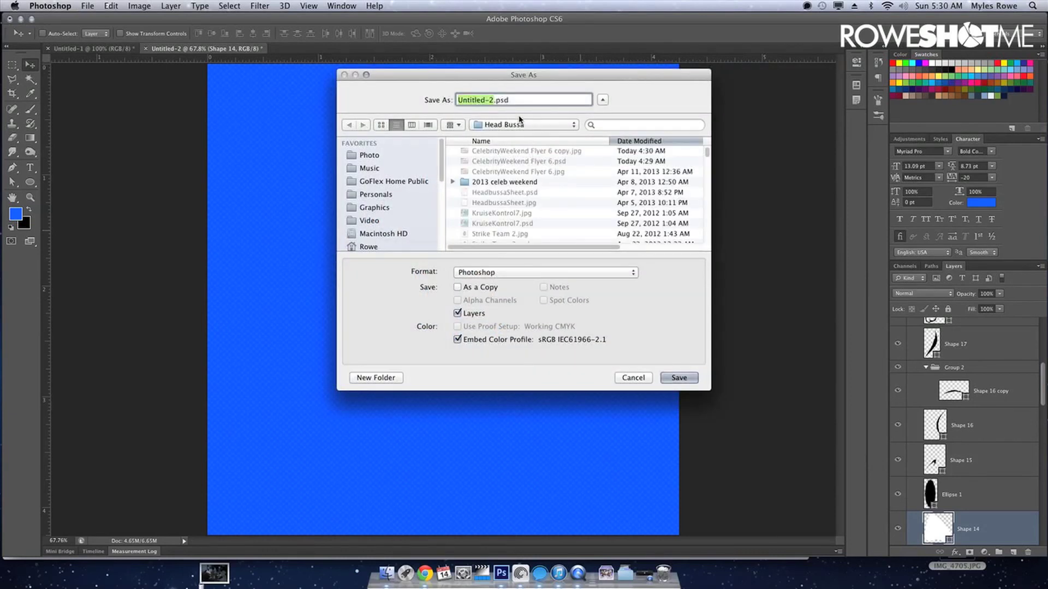
text(Yoshi Vector)
click(375, 197)
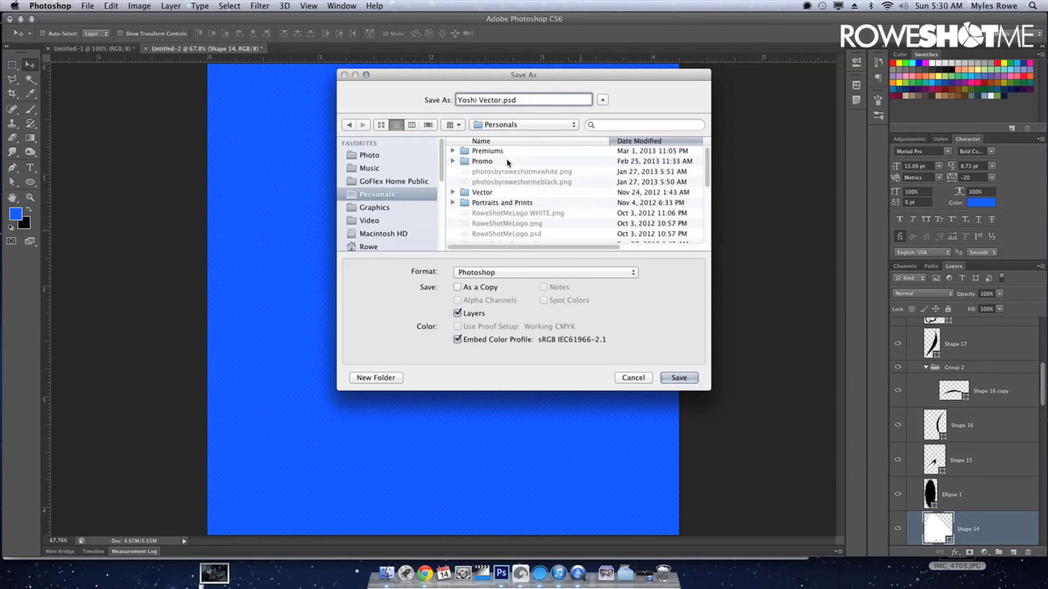
click(501, 192)
double_click(501, 193)
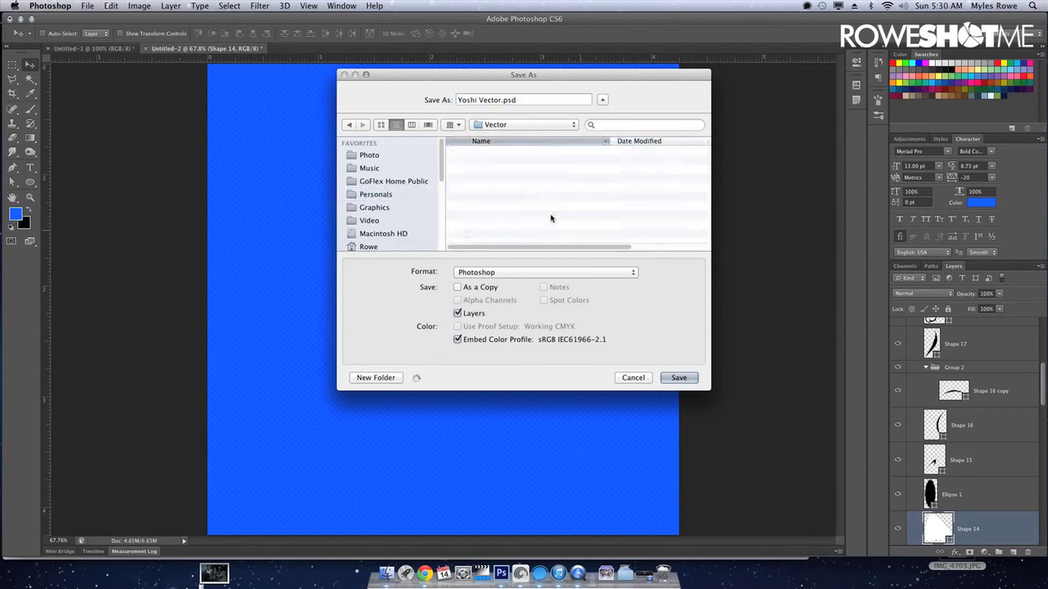
click(679, 378)
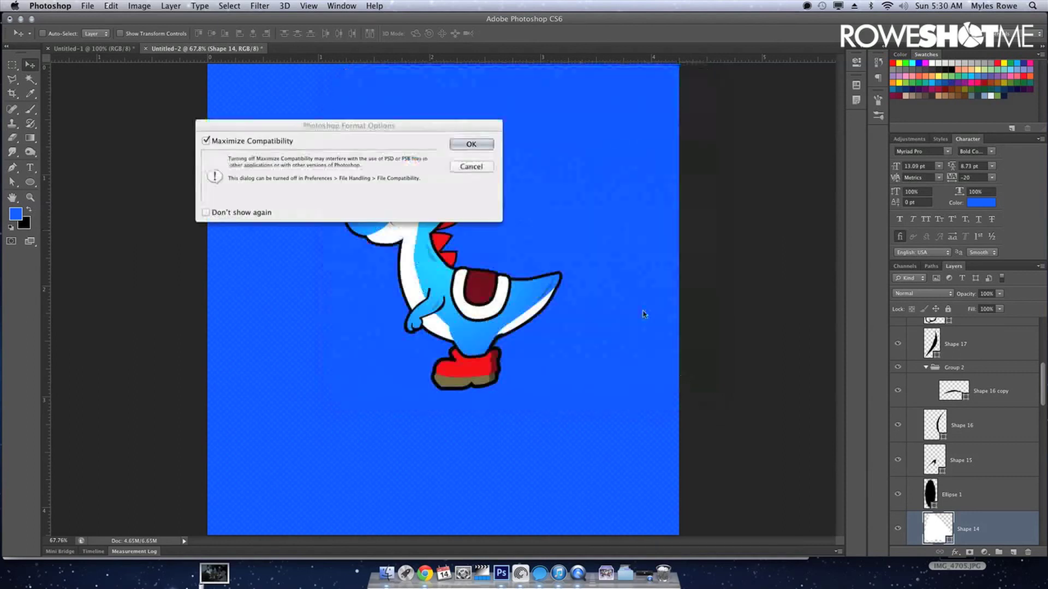
click(469, 145)
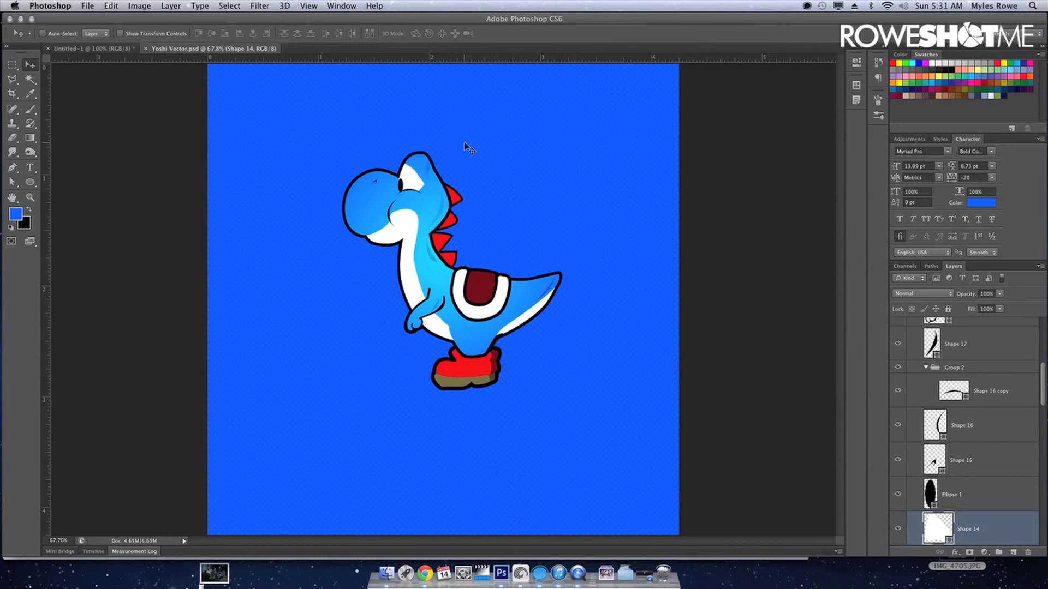
Draw a flat black oval under Yoshi's boots, placed below Group 1.
scroll(941, 384, up, 5)
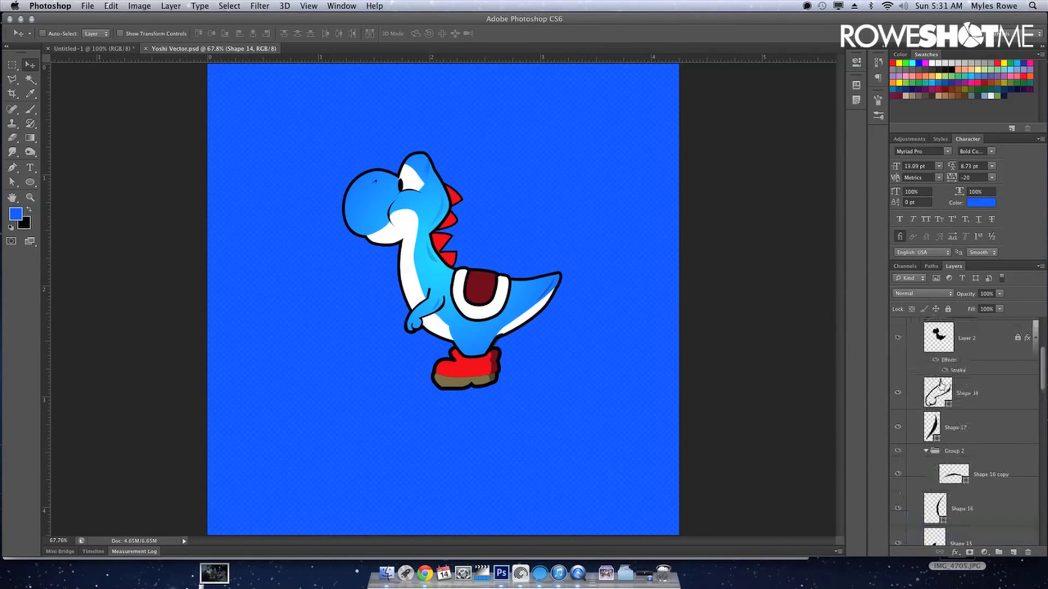
scroll(941, 385, up, 5)
click(910, 324)
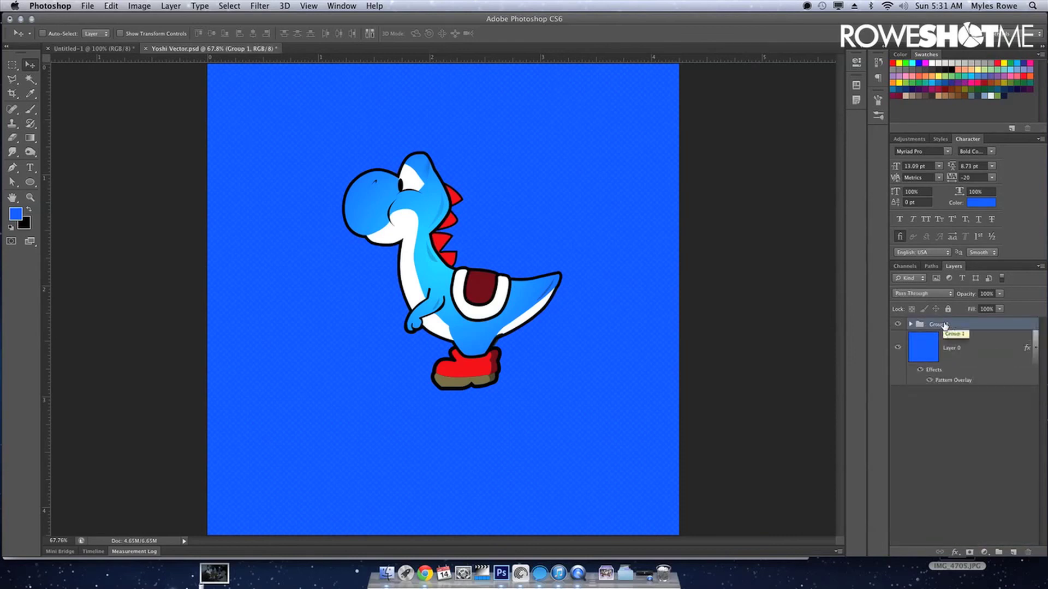
key(u)
drag(413, 374, 525, 391)
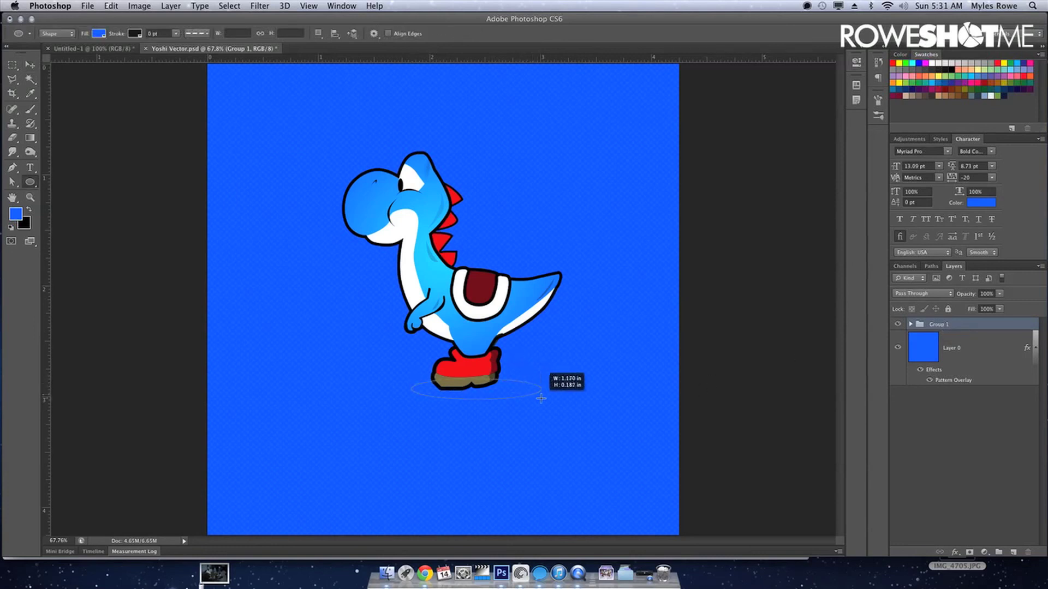
drag(525, 391, 542, 396)
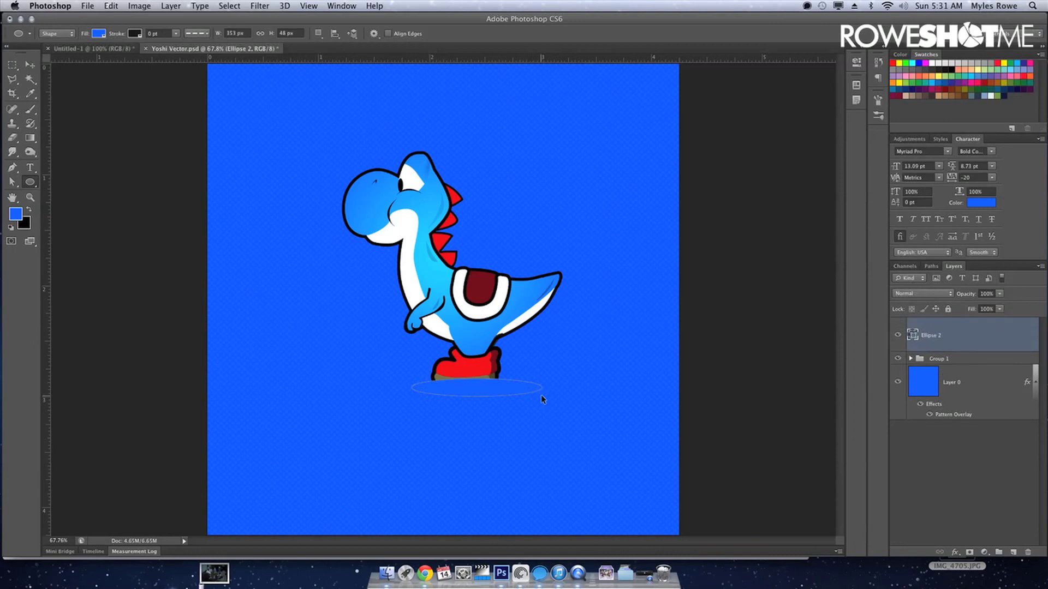
key(ctrl+bracketleft)
key(ctrl+BackSpace)
key(v)
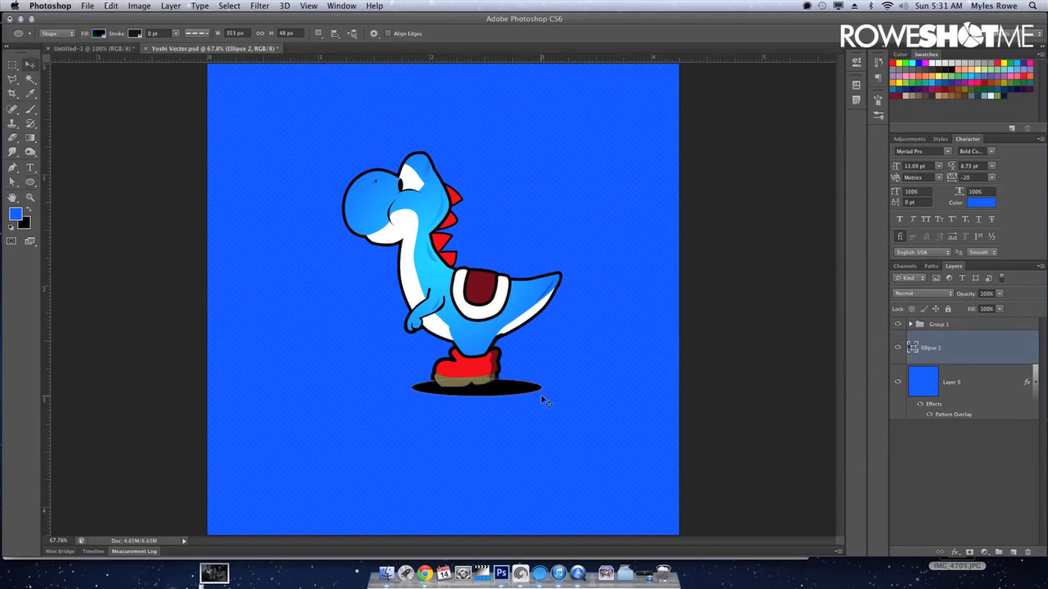
Set the shadow oval to 83% opacity and stretch it further left.
drag(967, 295, 959, 297)
key(8)
key(3)
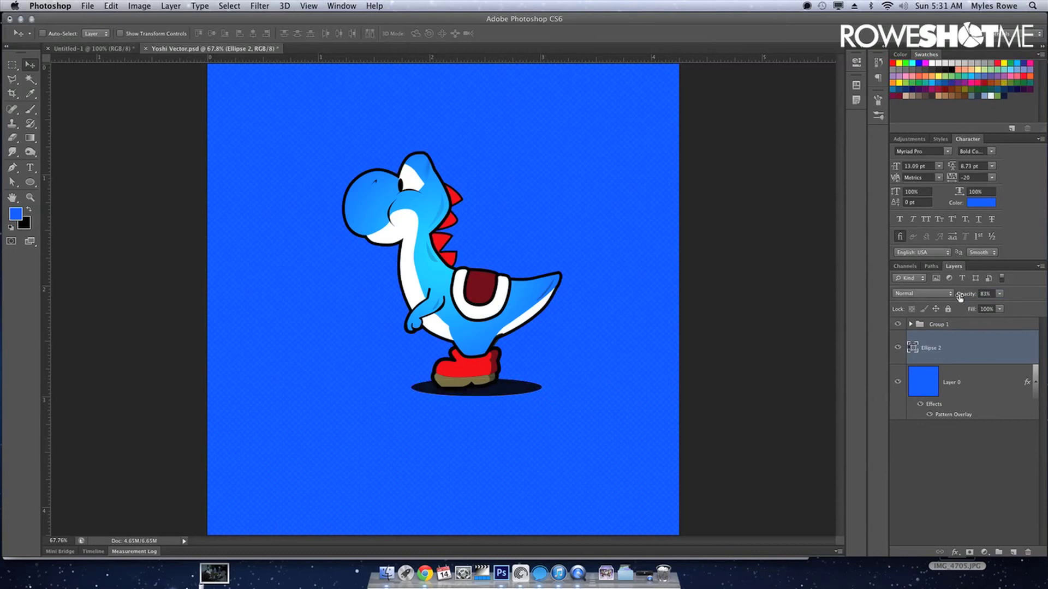
key(ctrl+t)
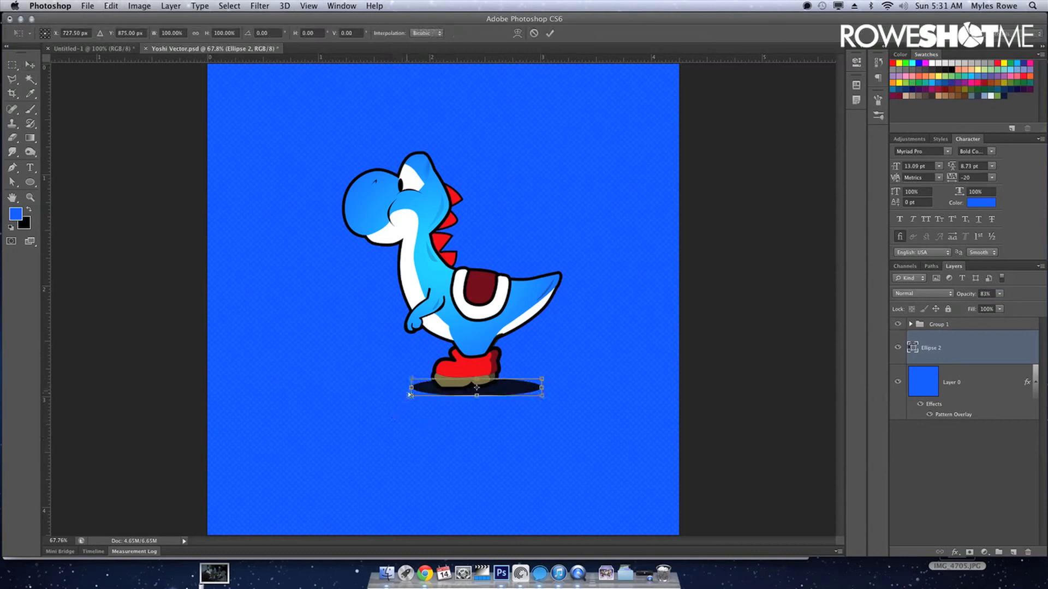
drag(411, 389, 350, 393)
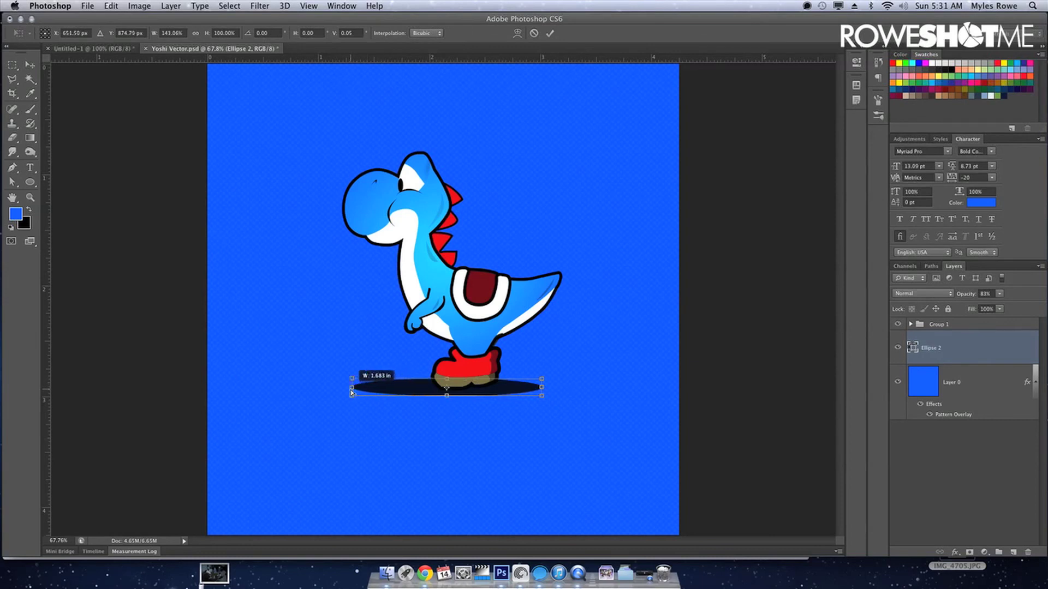
key(Return)
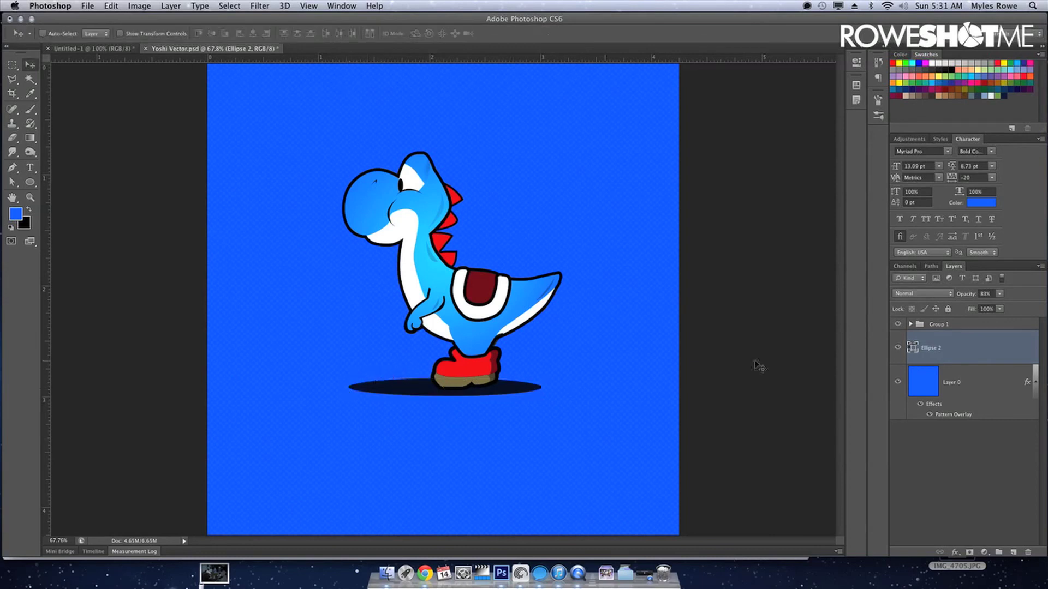
Add a layer mask with a black-white gradient fading the shadow toward the left.
click(970, 553)
key(d)
key(g)
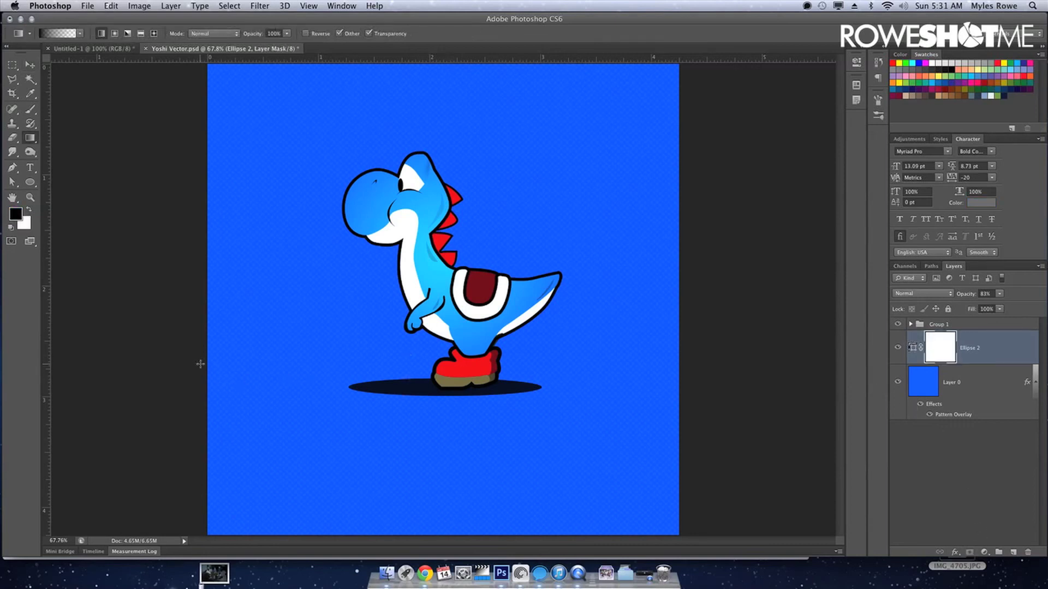
drag(130, 387, 484, 372)
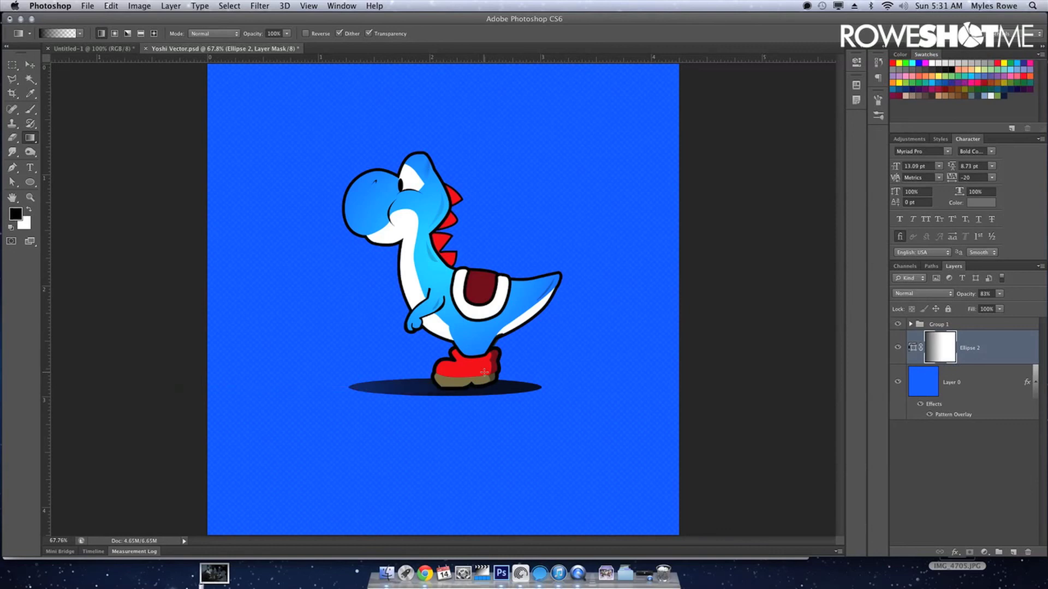
key(v)
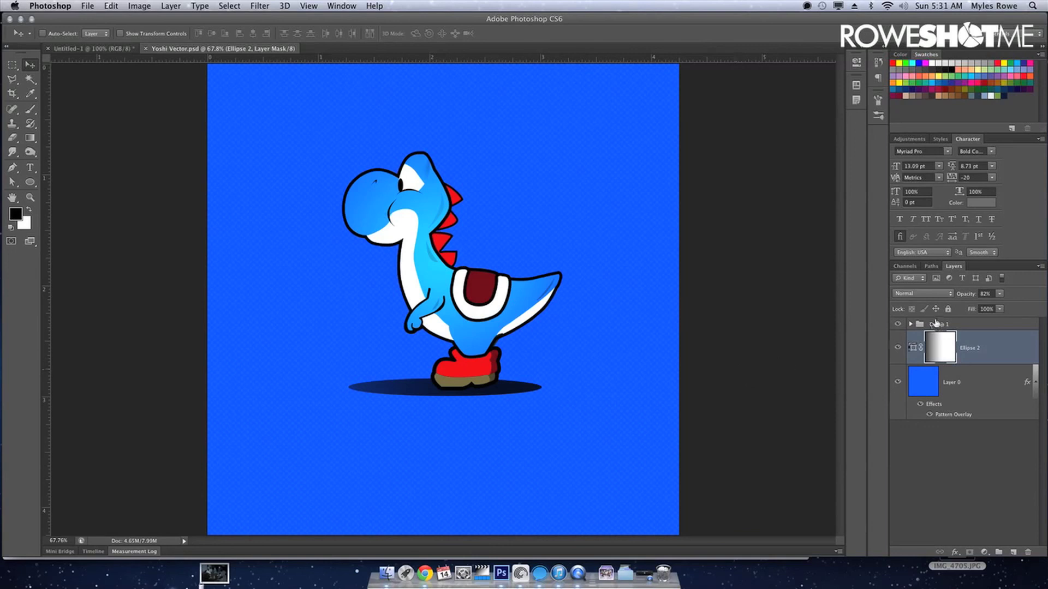
Expand Group 1 and hide Yoshi's black body outline, Layer 2.
click(911, 326)
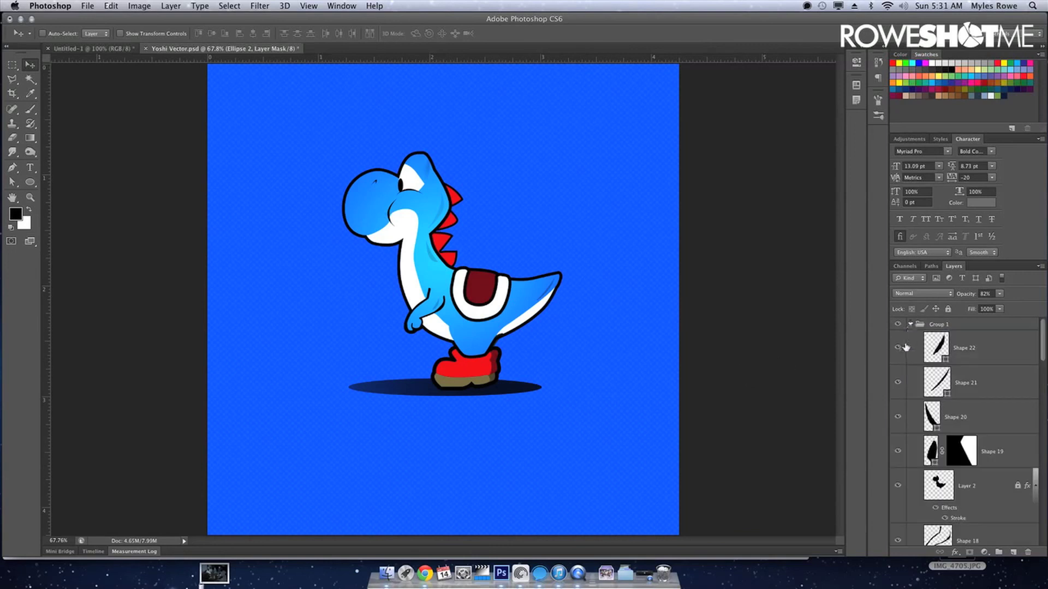
scroll(901, 377, down, 1)
click(897, 459)
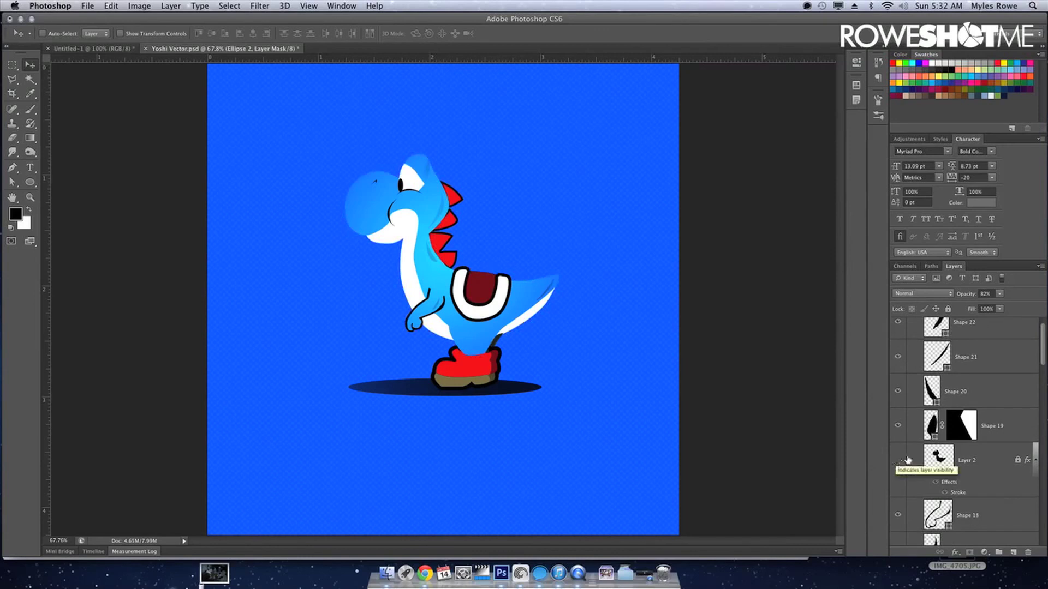
scroll(904, 461, down, 5)
scroll(906, 460, down, 2)
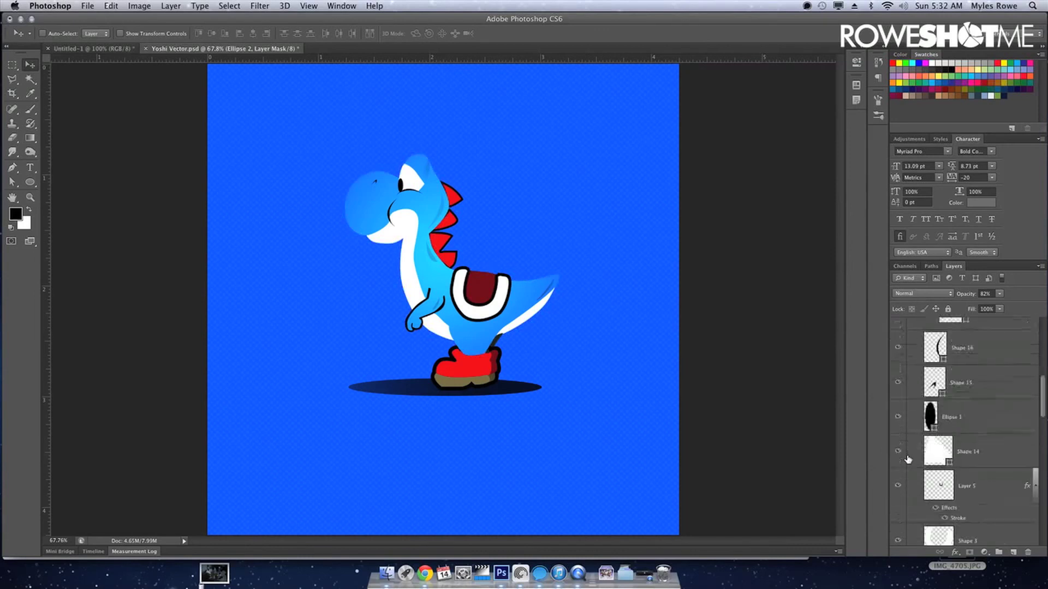
scroll(904, 457, down, 3)
scroll(898, 435, down, 1)
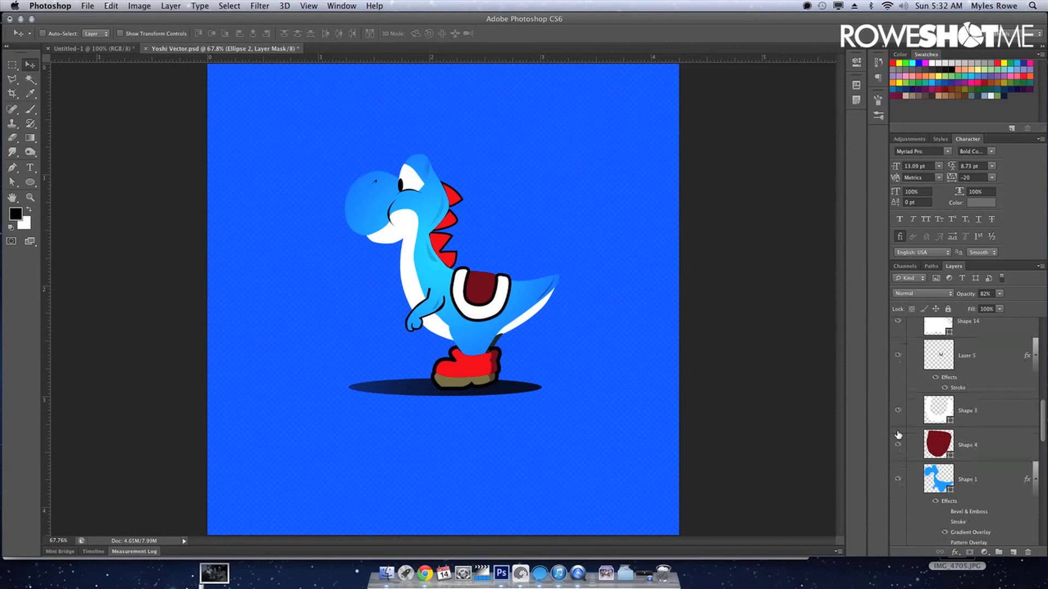
scroll(898, 435, up, 1)
Hide the saddle outline (Layer 5) and the red boot's outline (Layer 4).
click(898, 392)
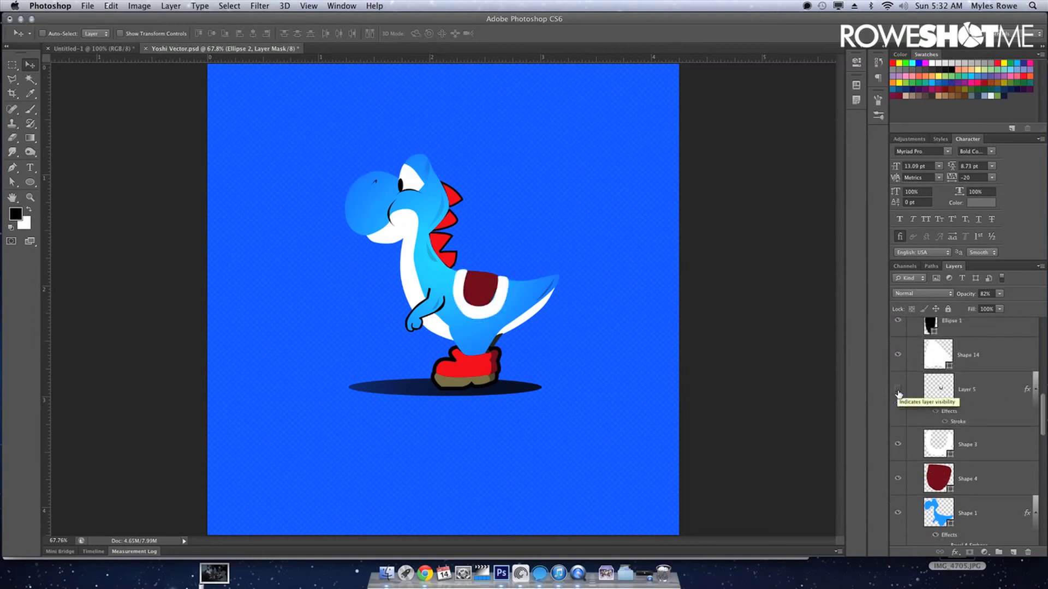
scroll(921, 442, down, 1)
scroll(920, 445, down, 2)
scroll(919, 448, down, 2)
scroll(919, 450, down, 3)
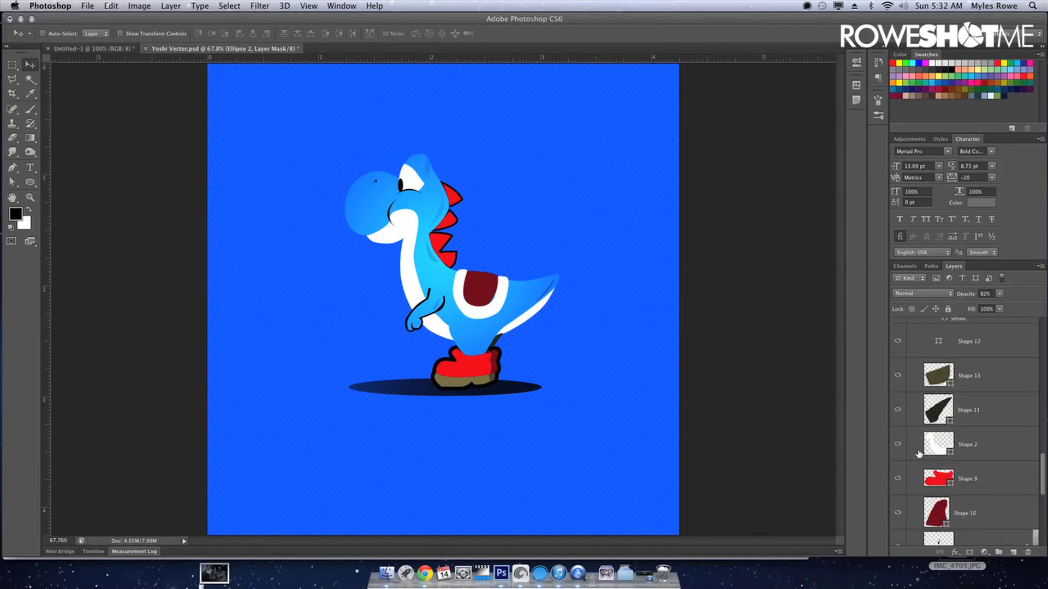
scroll(903, 480, down, 2)
scroll(904, 480, up, 3)
scroll(904, 480, up, 2)
click(896, 369)
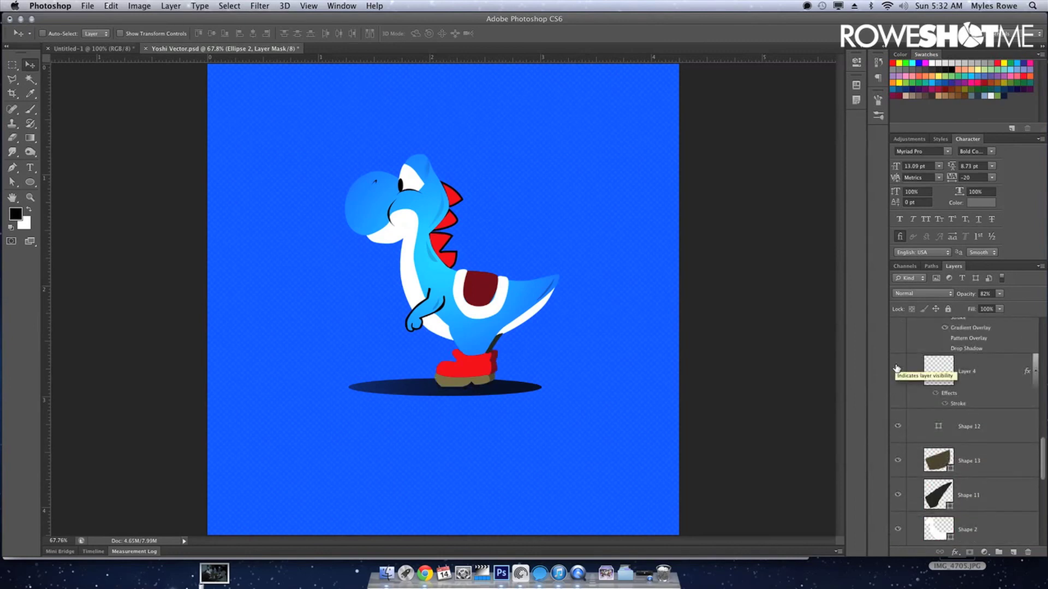